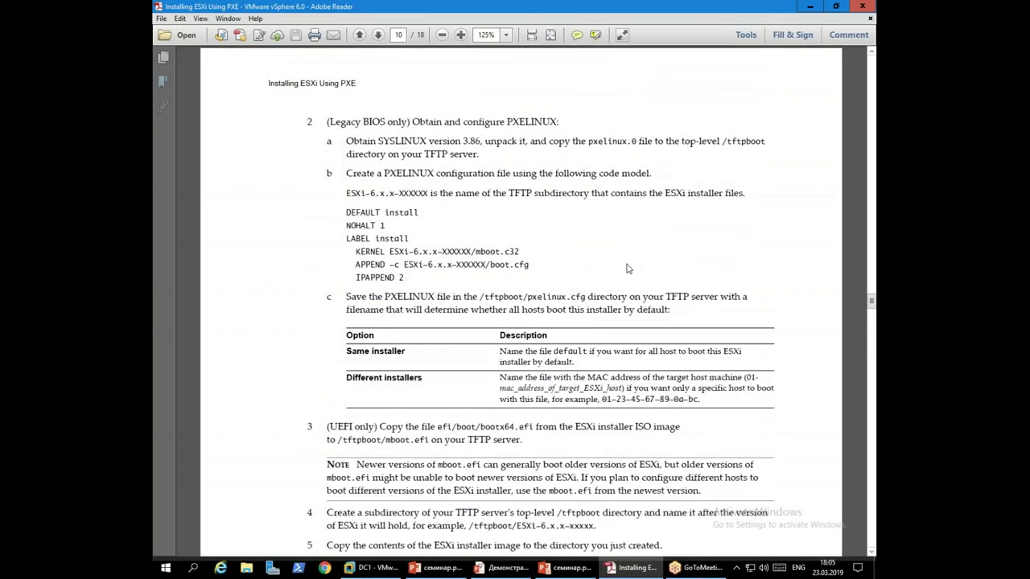
Review the PXE installation prerequisites in the guide, highlighting the optional kickstart installation script entry
scroll(628, 269, up, 5)
scroll(628, 268, up, 1)
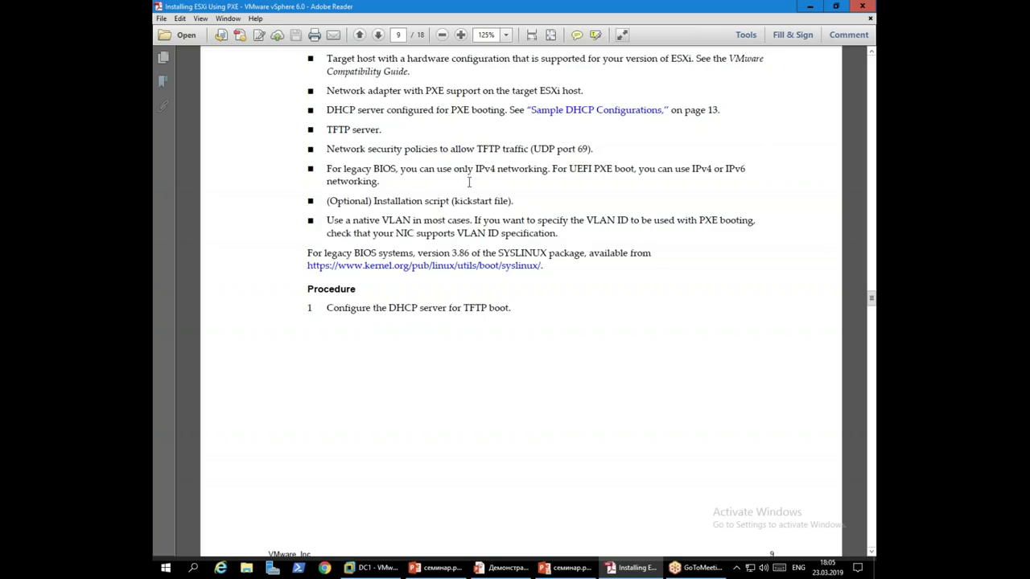
drag(442, 200, 517, 199)
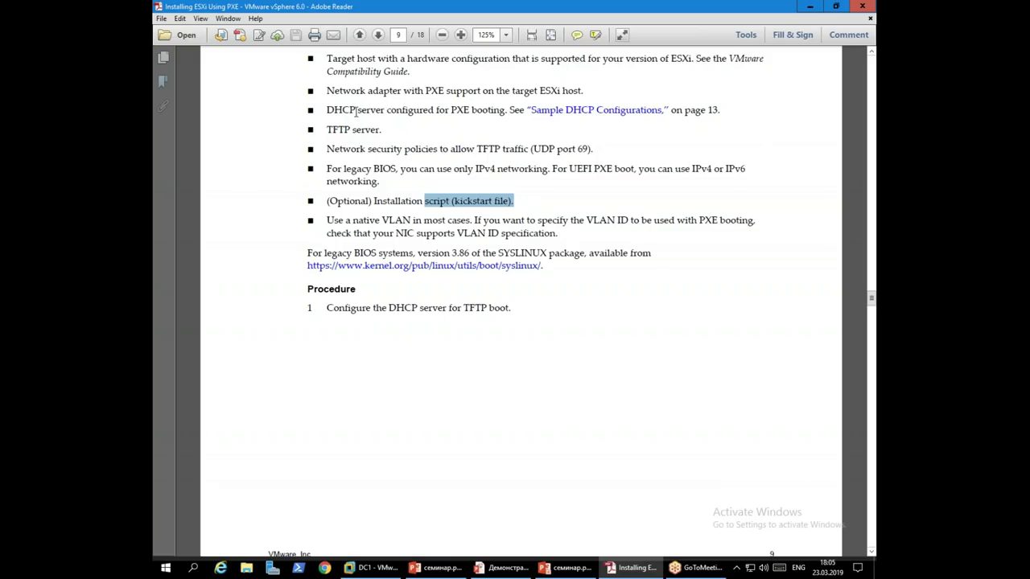
click(374, 188)
Read the guide's procedure from PXELINUX configuration through the boot.cfg changes, and minimize the document
scroll(374, 188, down, 5)
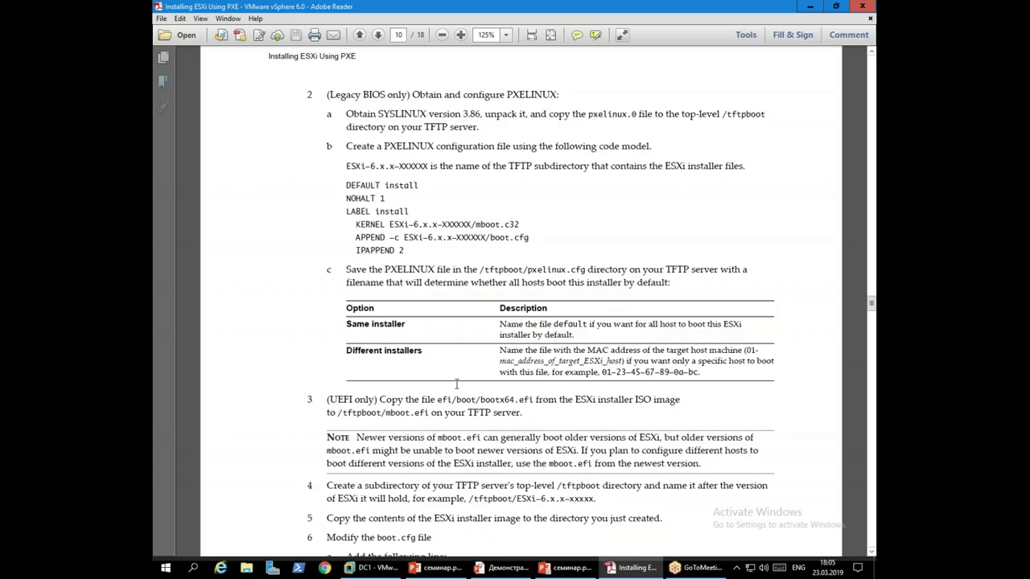
click(811, 7)
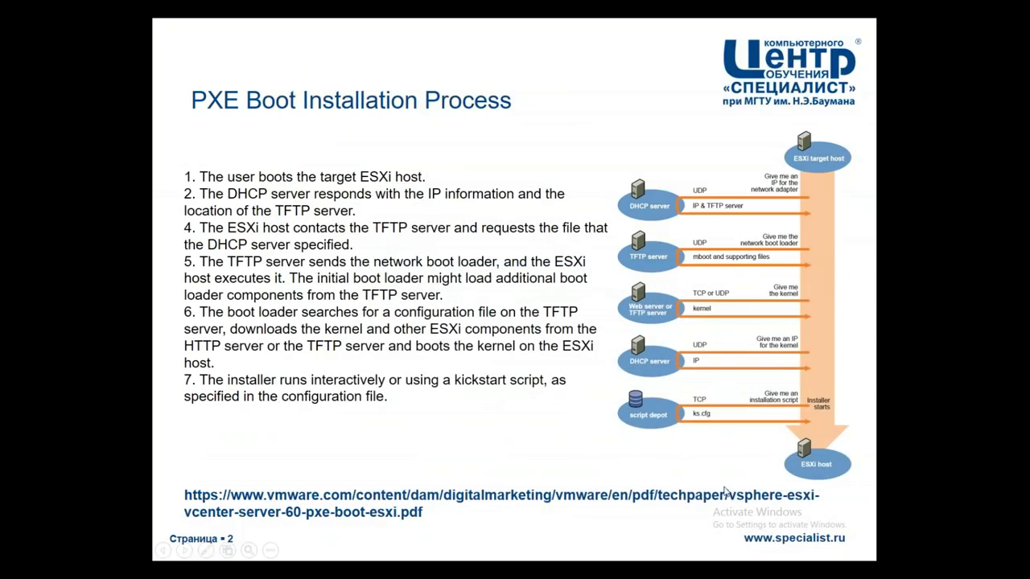
key(super)
click(636, 568)
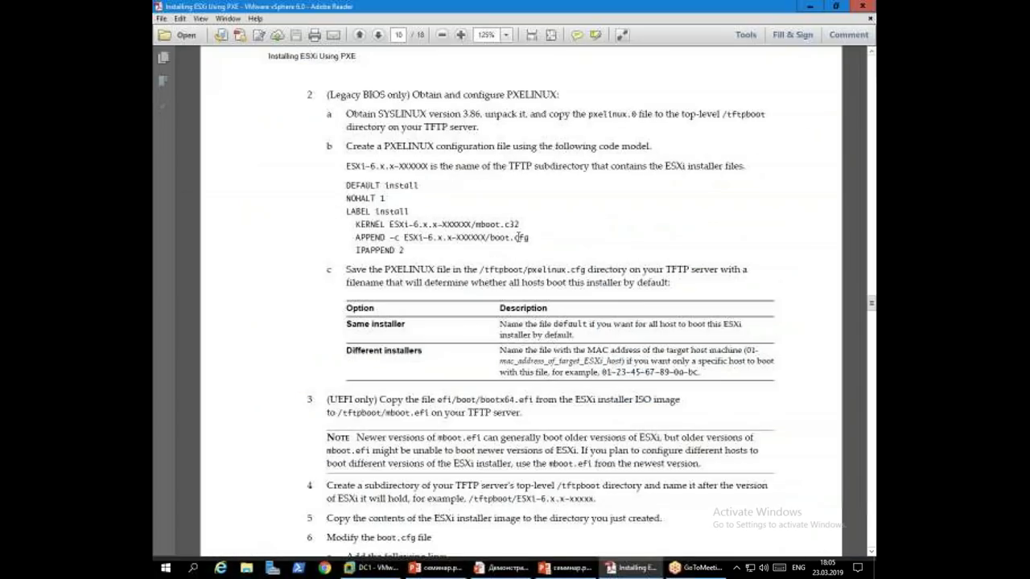
scroll(486, 441, down, 3)
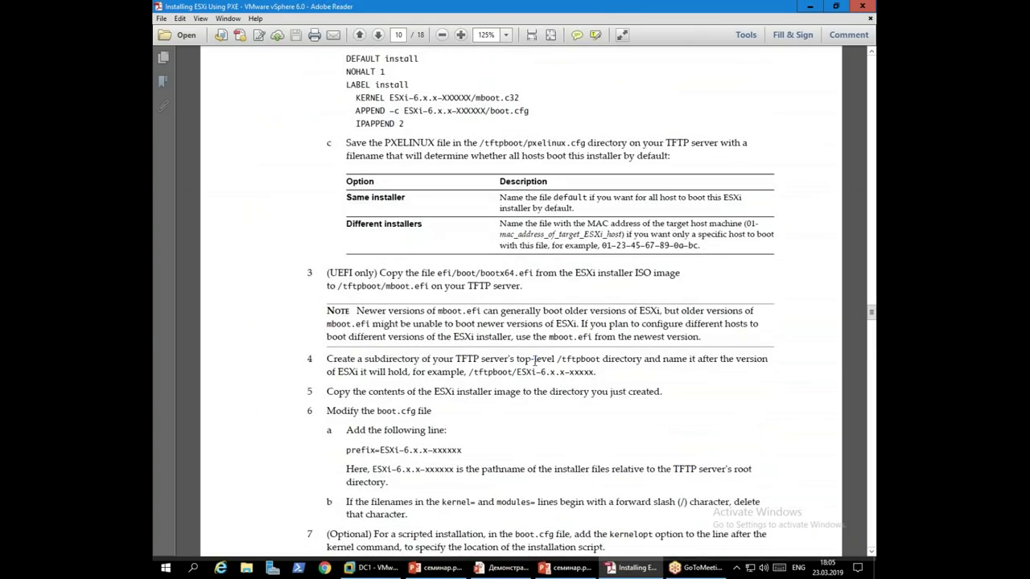
click(809, 7)
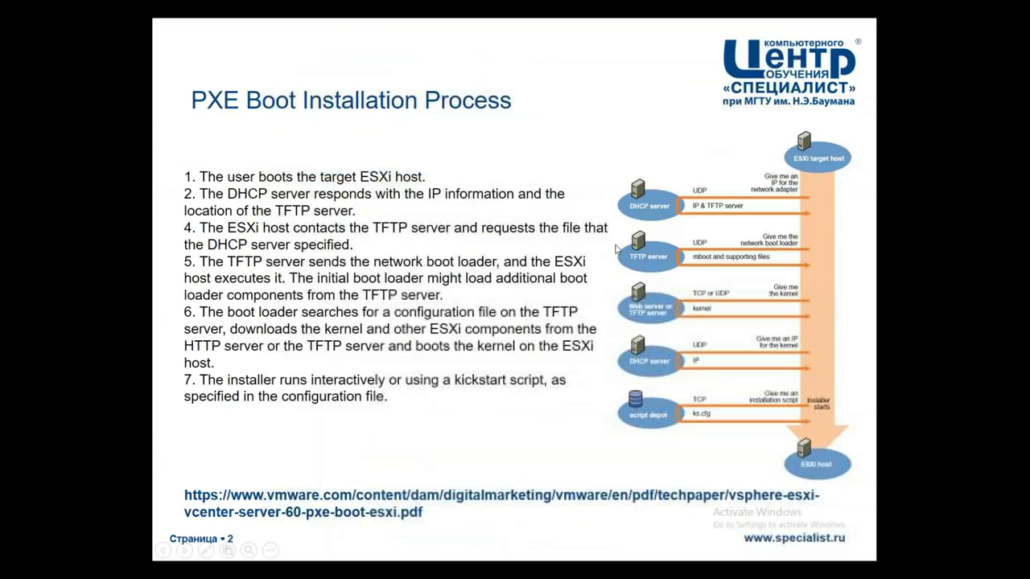
Switch to the DC1 virtual machine in VMware Workstation and inspect the Tftpd32 and FileZilla Server windows
key(super)
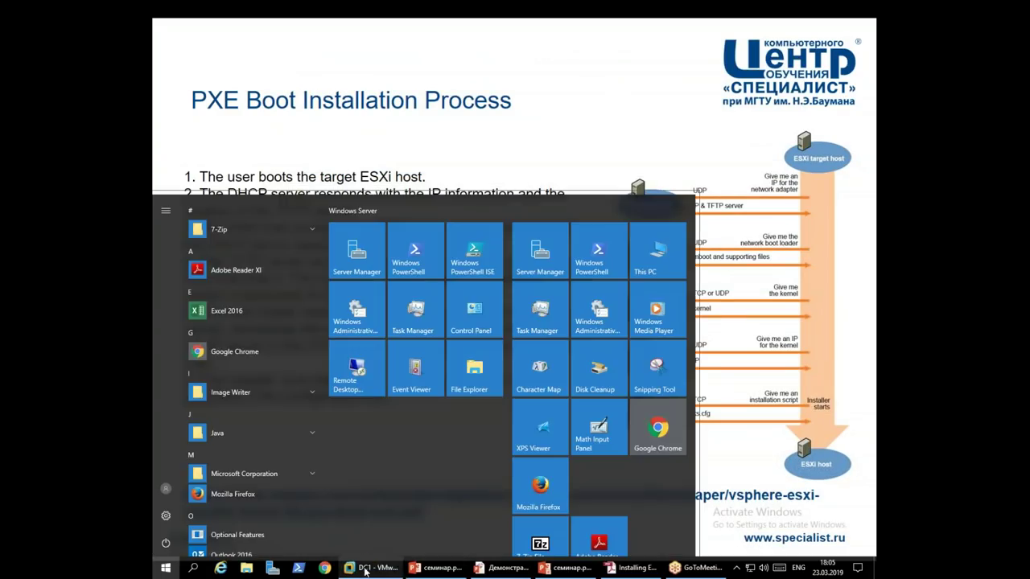
click(366, 568)
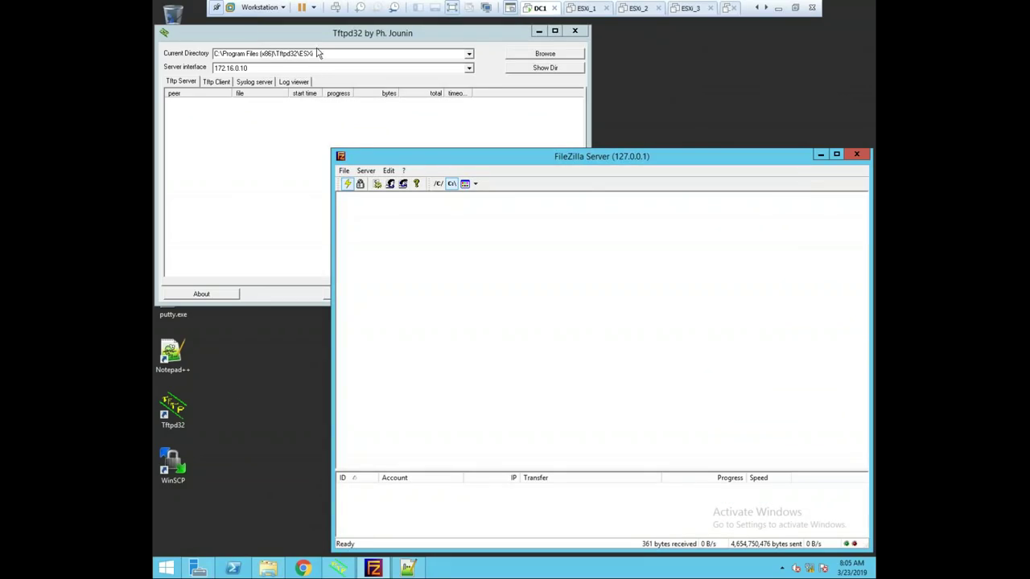
drag(317, 36, 333, 34)
click(172, 410)
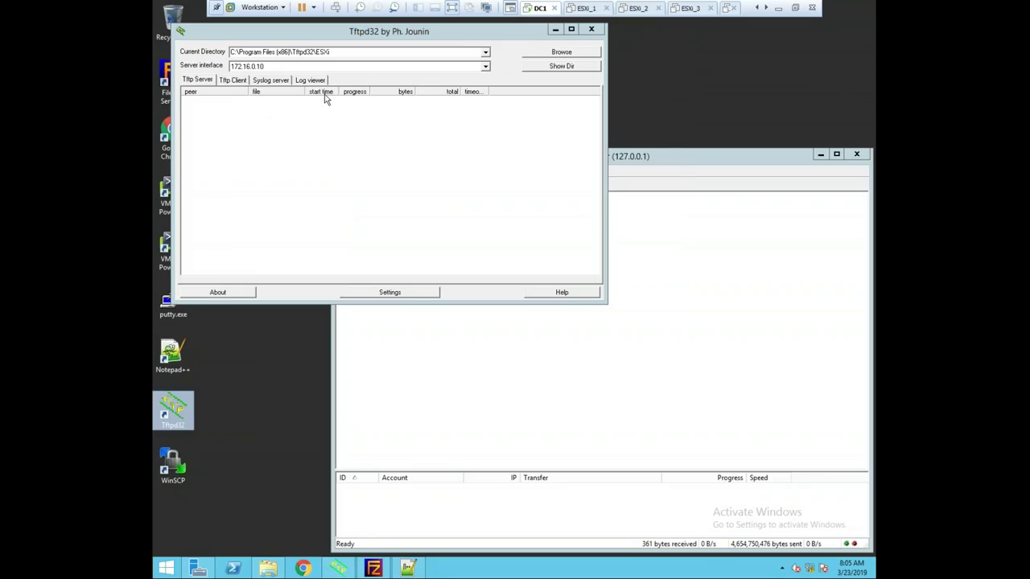
click(668, 153)
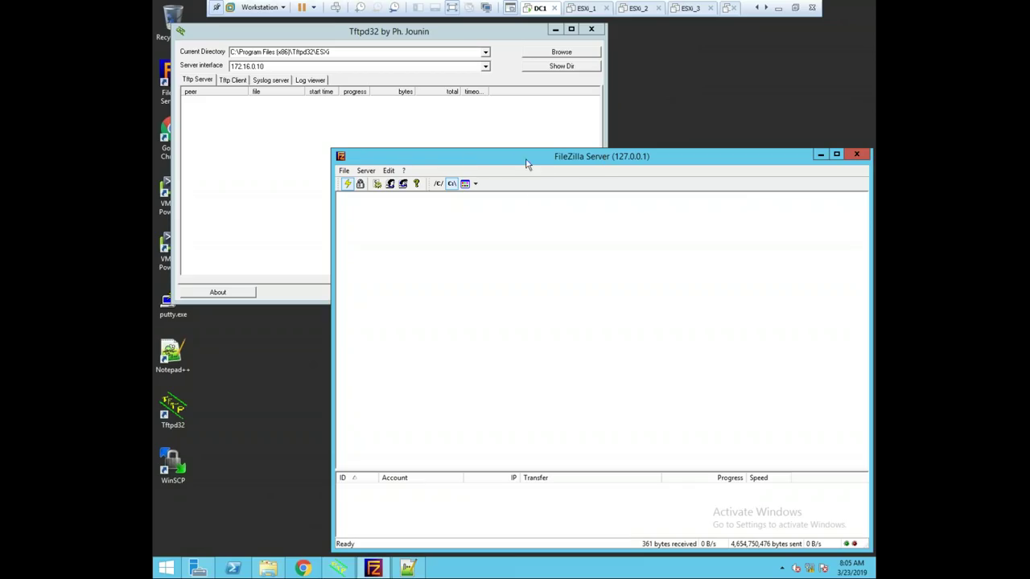
drag(499, 159, 496, 150)
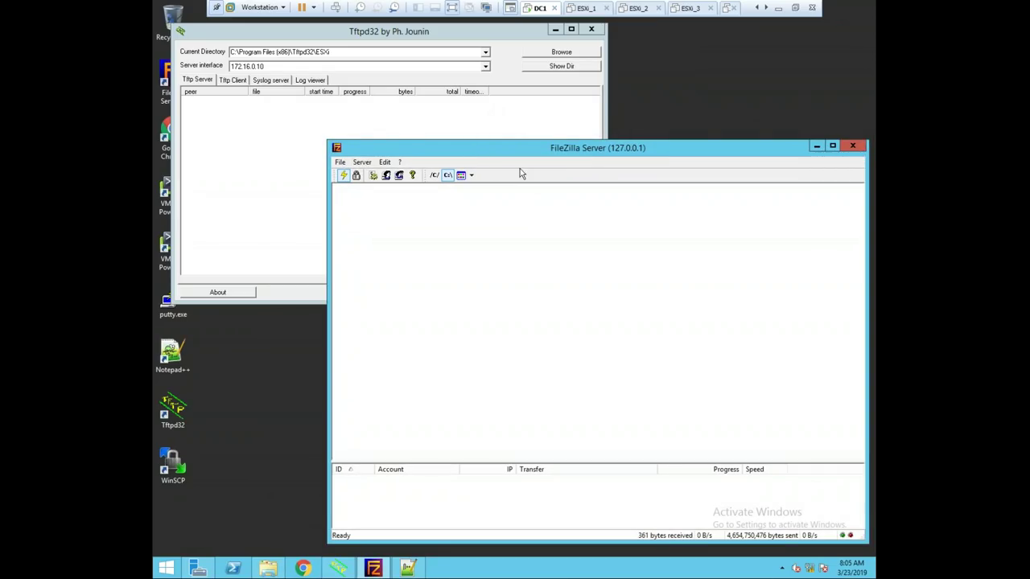
click(282, 394)
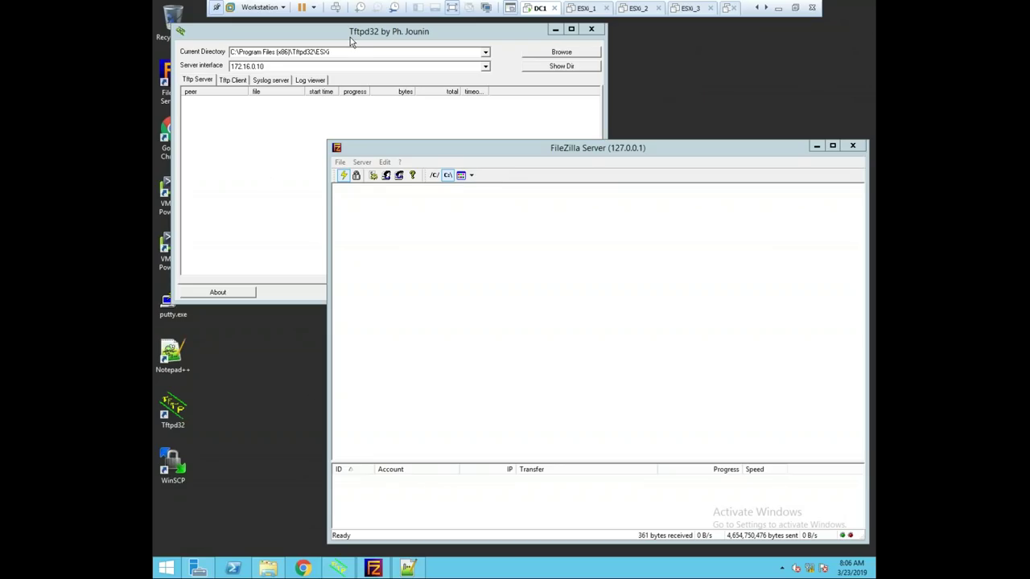
drag(350, 37, 343, 35)
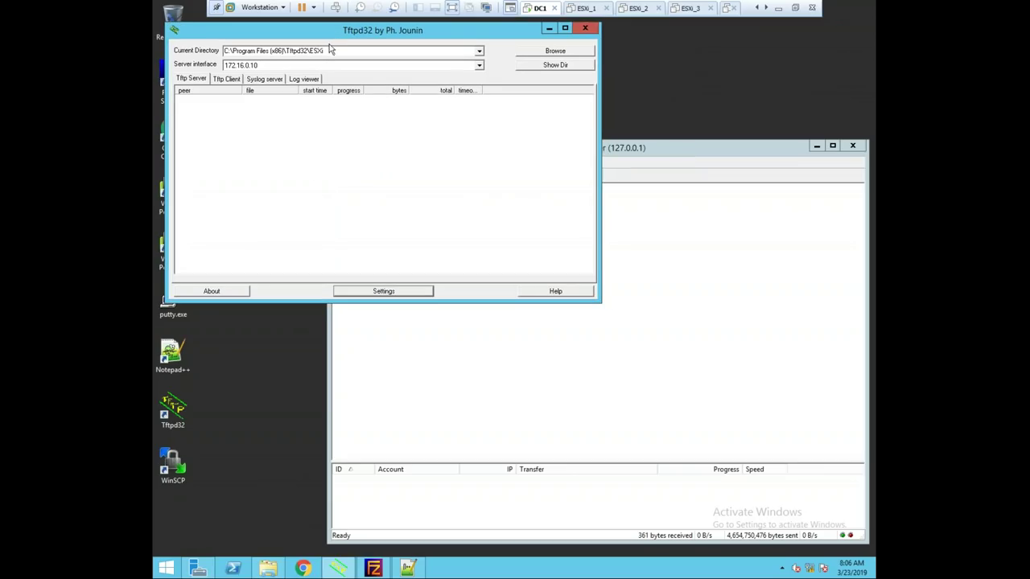
Browse to C:\Program Files (x86)\Tftpd32 in File Explorer and select the ESXi folder
click(268, 569)
click(375, 295)
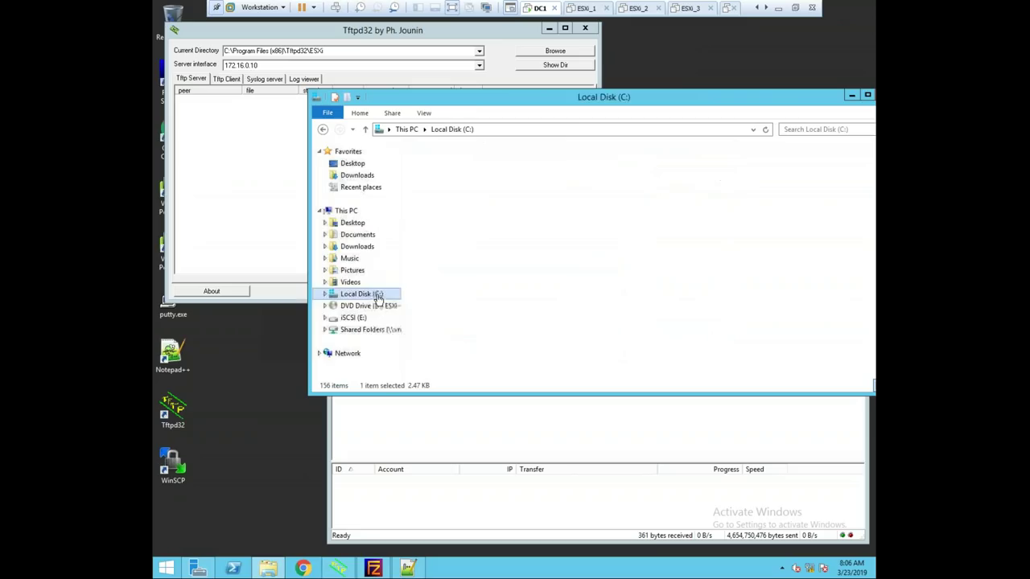
double_click(446, 201)
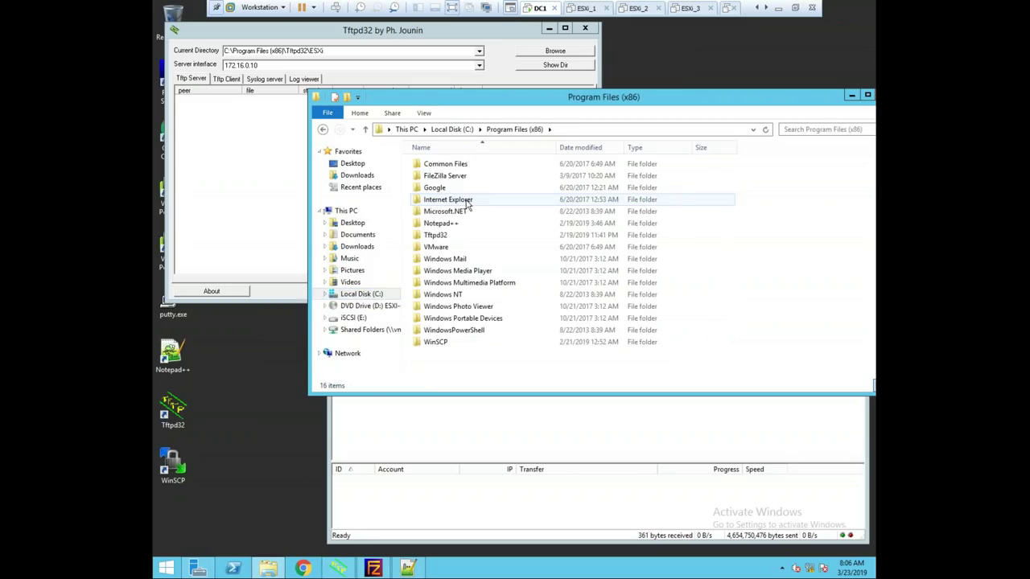
double_click(441, 234)
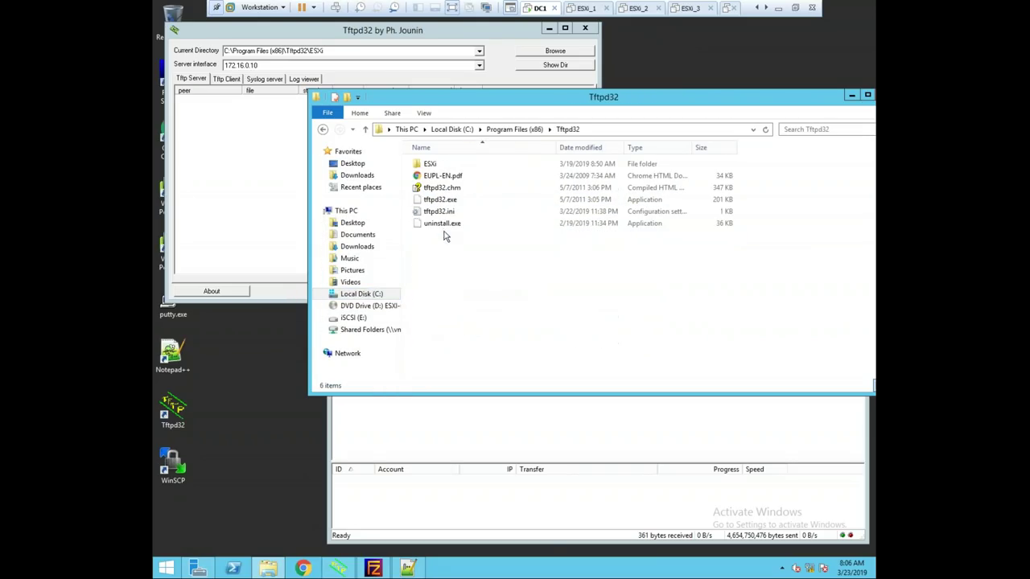
click(445, 166)
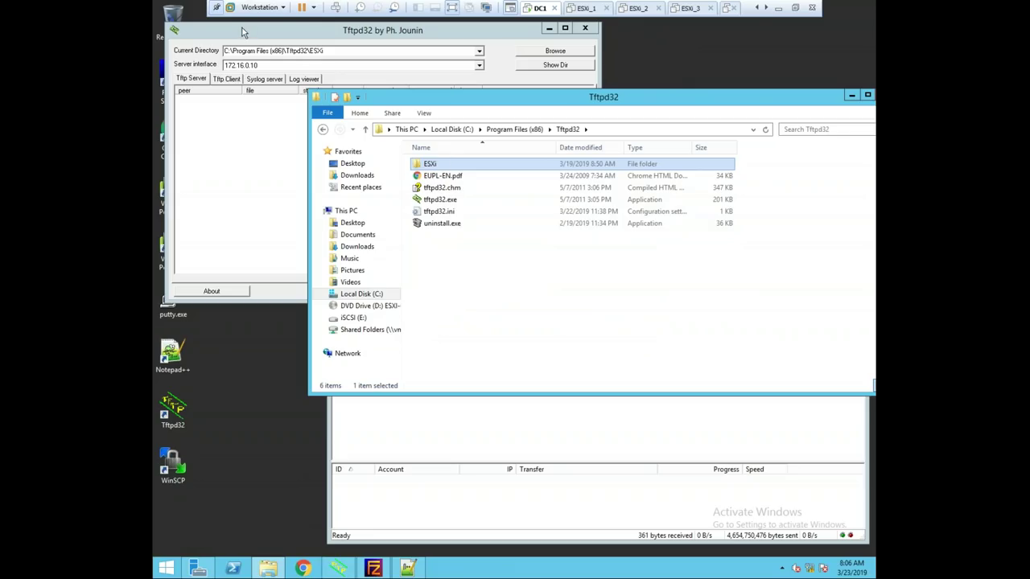
Check the current directory path in Tftpd32 and open the matching ESXi folder in File Explorer
click(329, 51)
click(354, 51)
drag(329, 51, 307, 50)
click(338, 51)
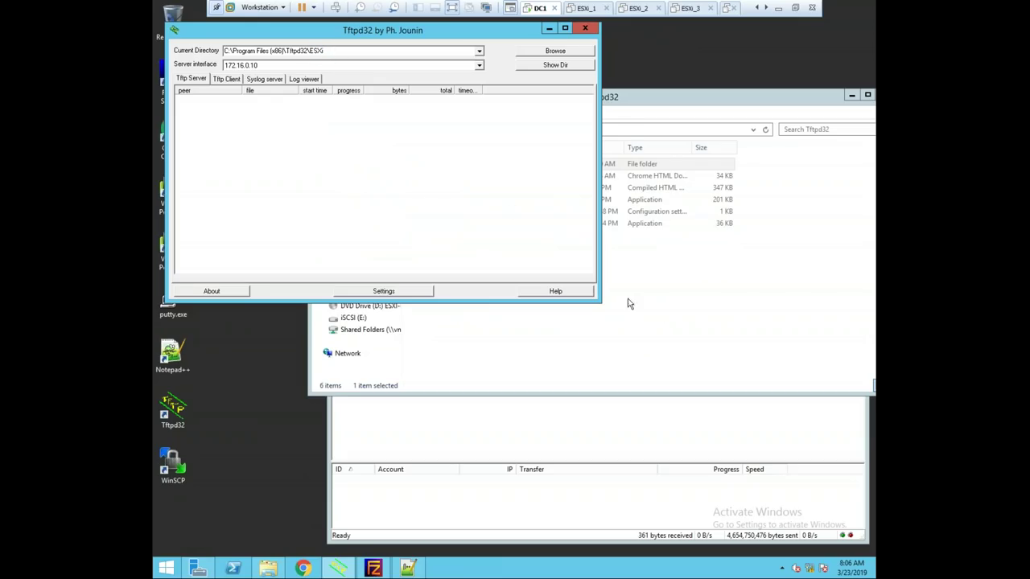
click(665, 314)
click(444, 166)
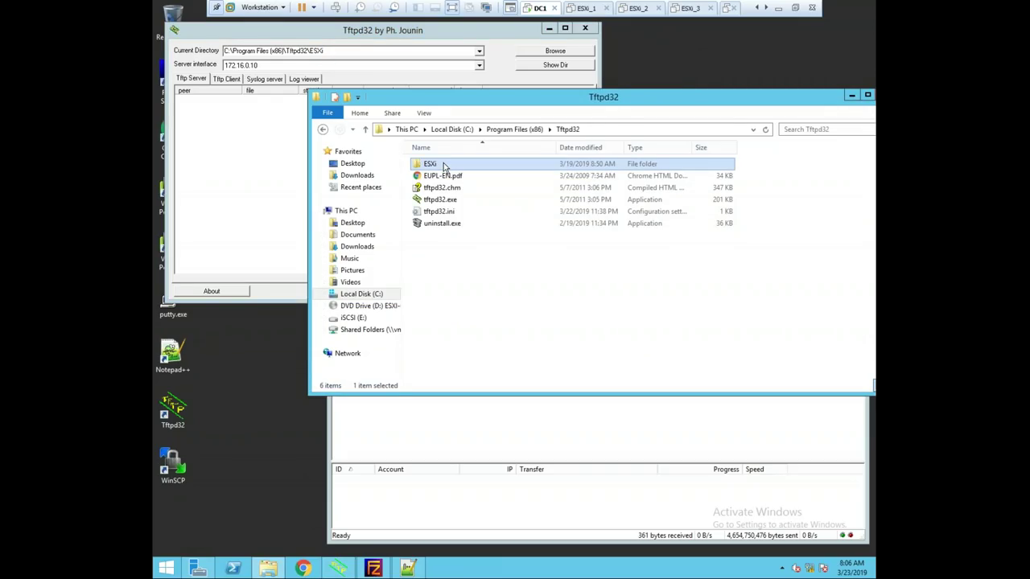
double_click(443, 166)
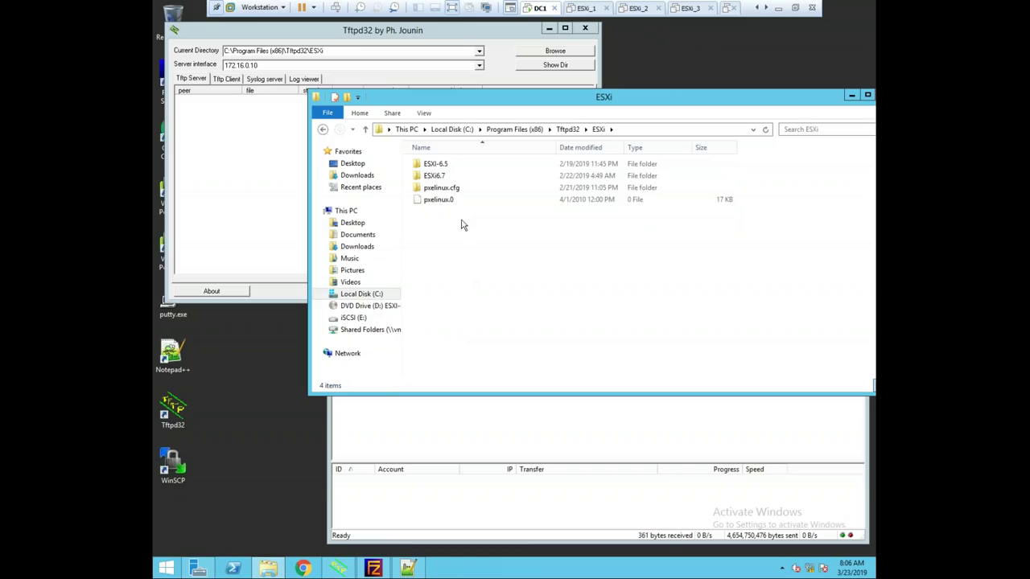
Inspect the installer files inside the ESXI-6.5 and ESXi6.7 folders, returning to the ESXi folder
double_click(448, 165)
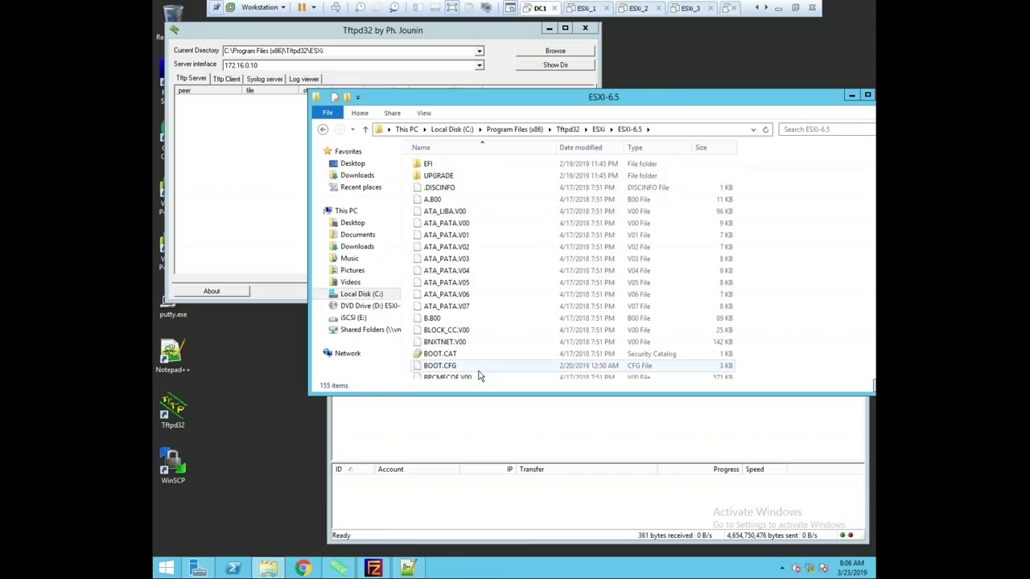
click(365, 129)
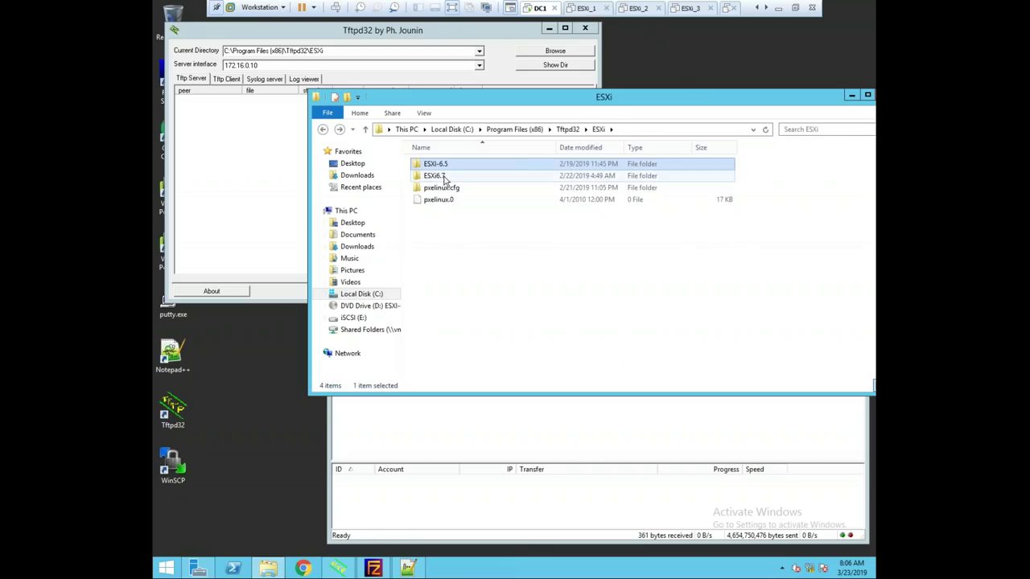
double_click(434, 175)
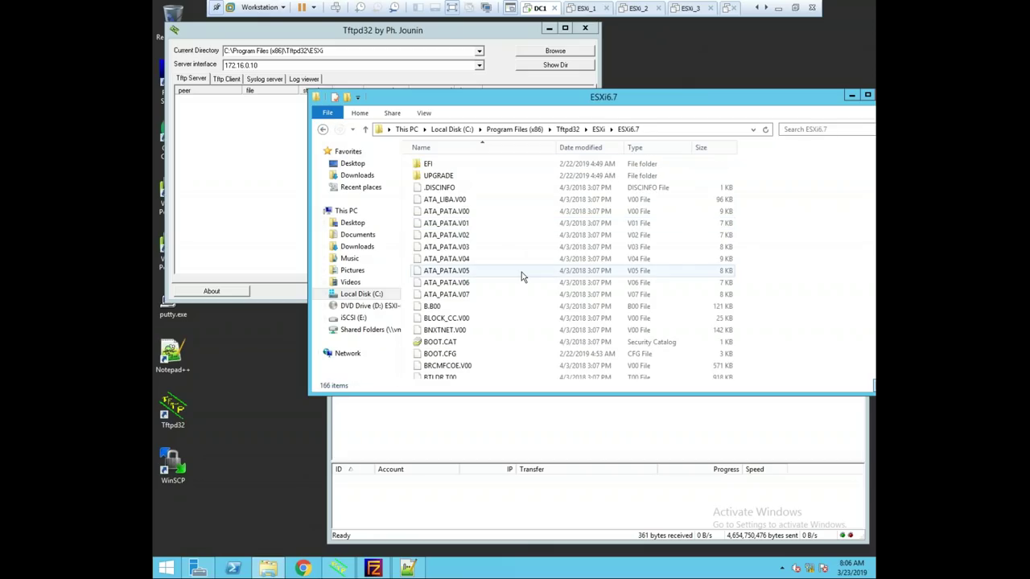
click(323, 129)
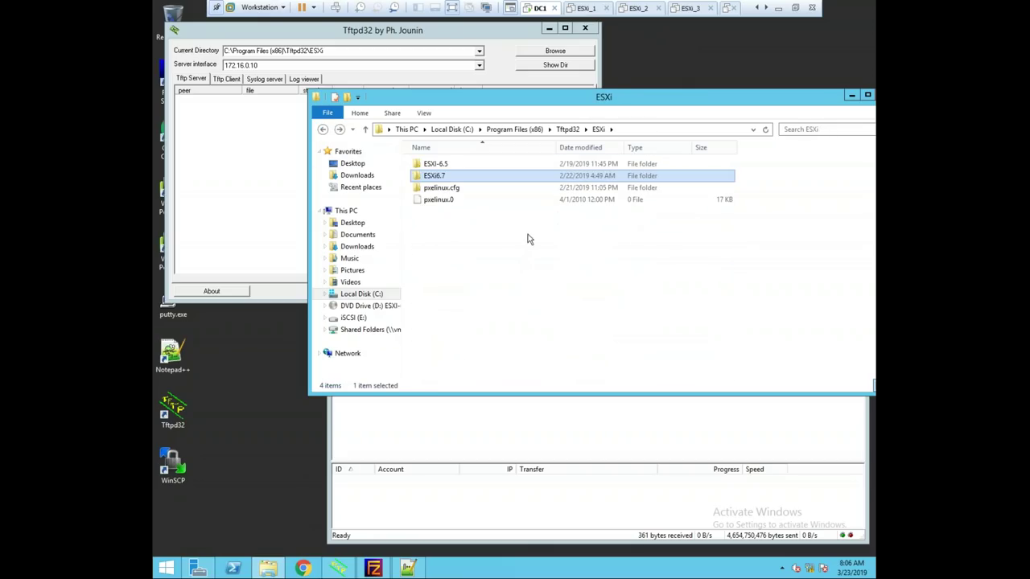
Inspect the configuration files in the pxelinux.cfg folder, return to the ESXi folder and select pxelinux.0
click(441, 189)
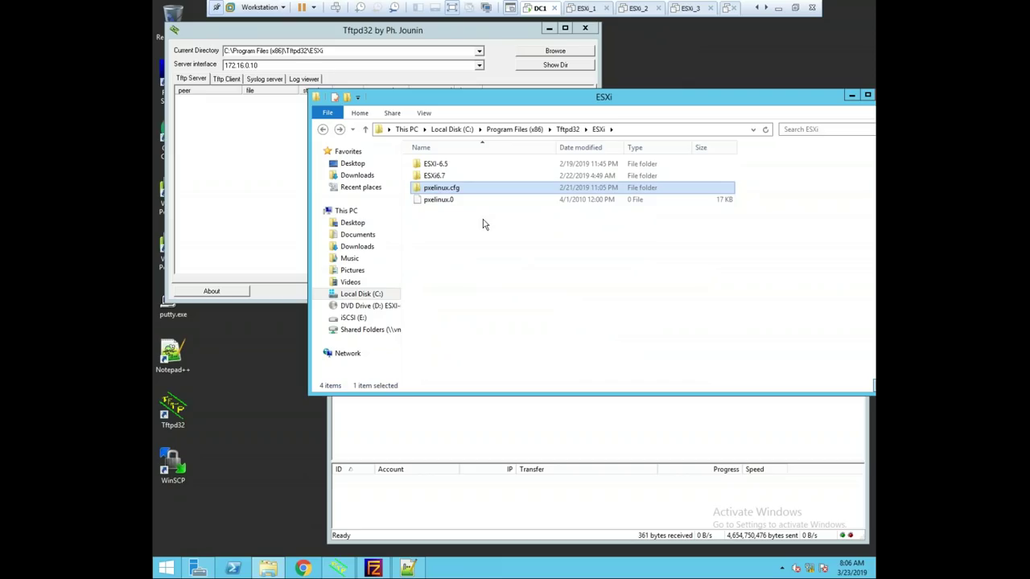
double_click(441, 189)
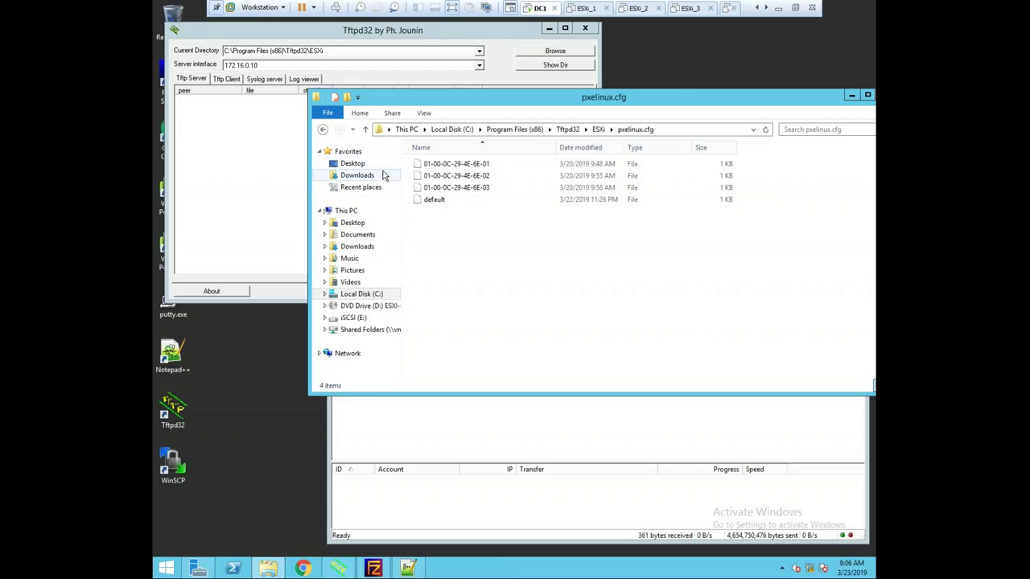
click(322, 129)
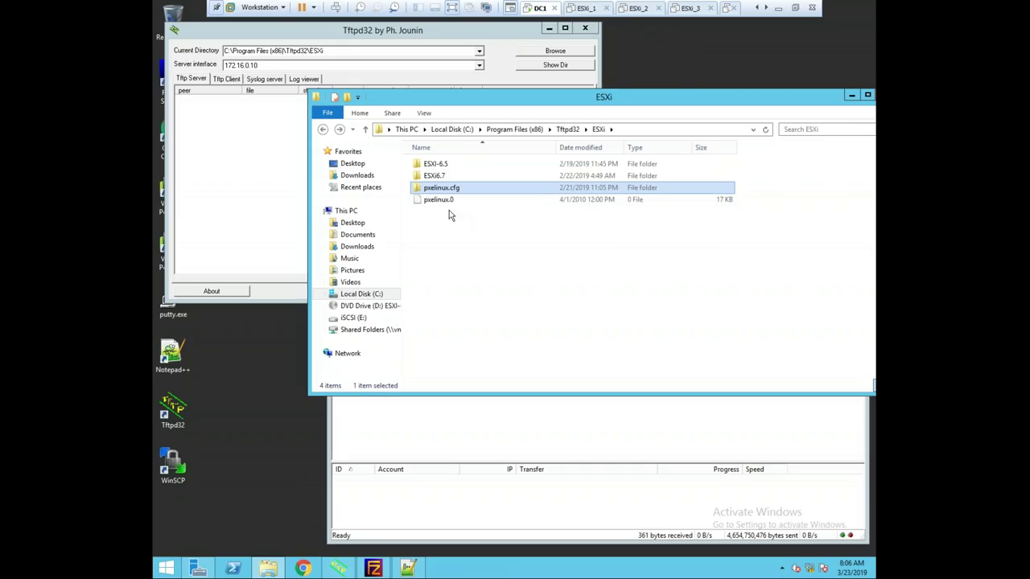
click(443, 201)
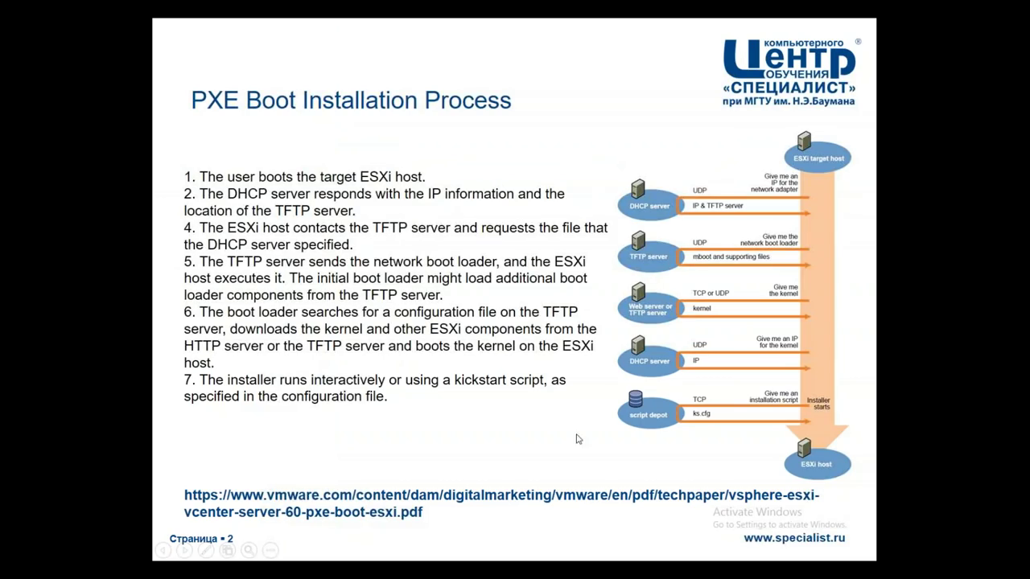
Switch to the PDF guide in Adobe Reader to reread the PXELINUX setup instructions, and return to the DC1 virtual machine
key(alt+Tab)
key(alt+Tab)
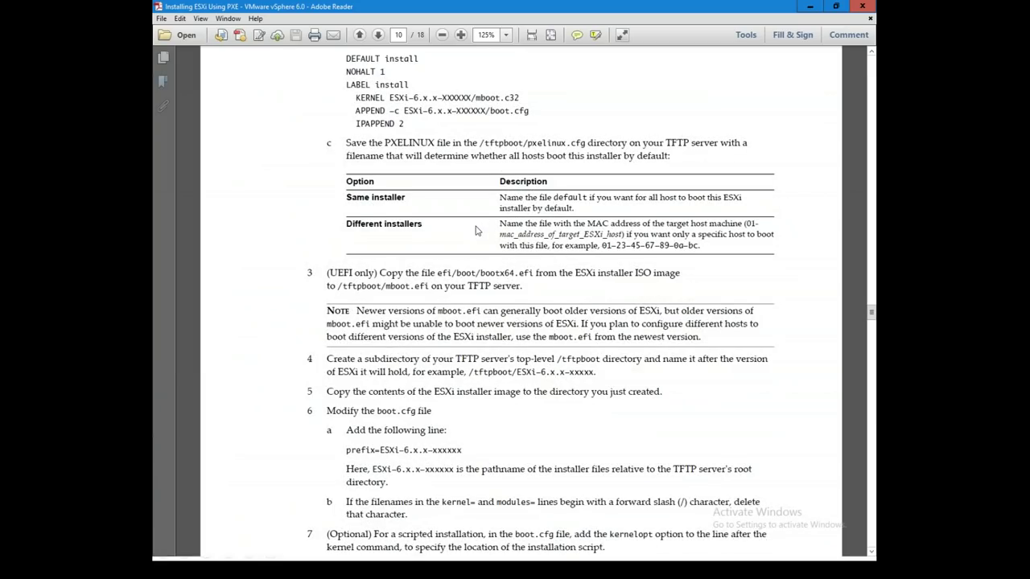
scroll(475, 231, up, 2)
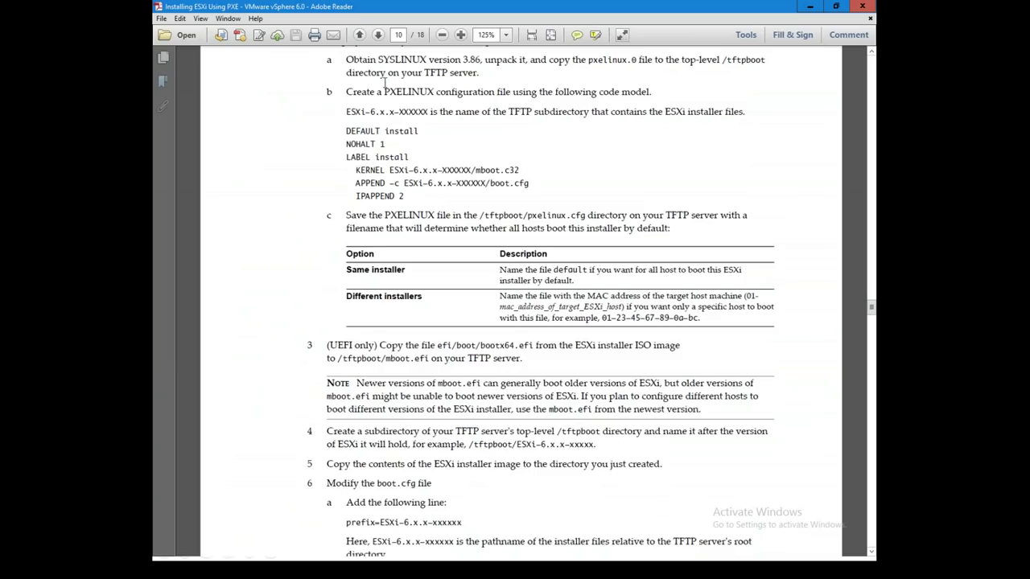
scroll(430, 102, up, 1)
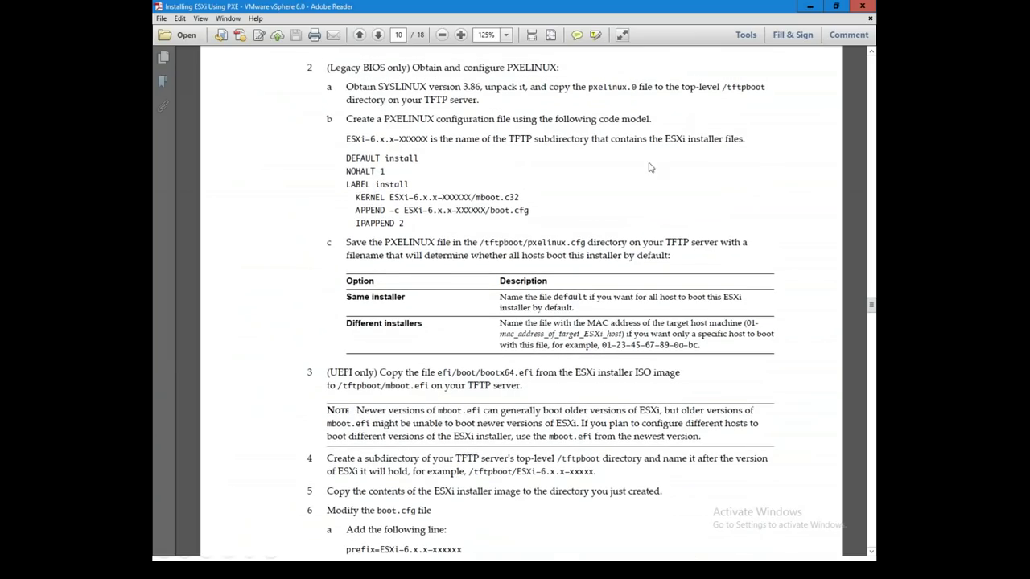
click(810, 6)
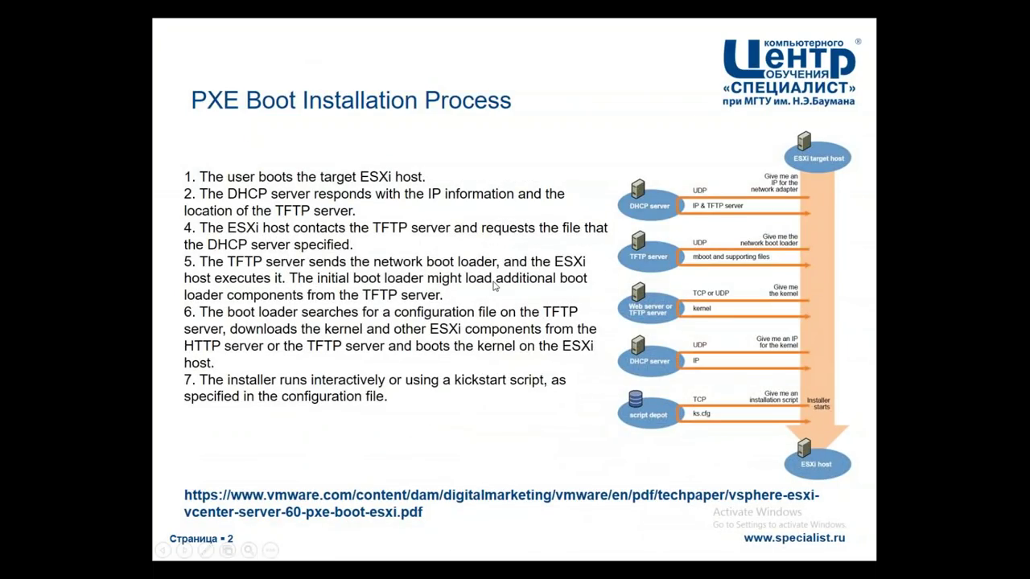
key(alt+Tab)
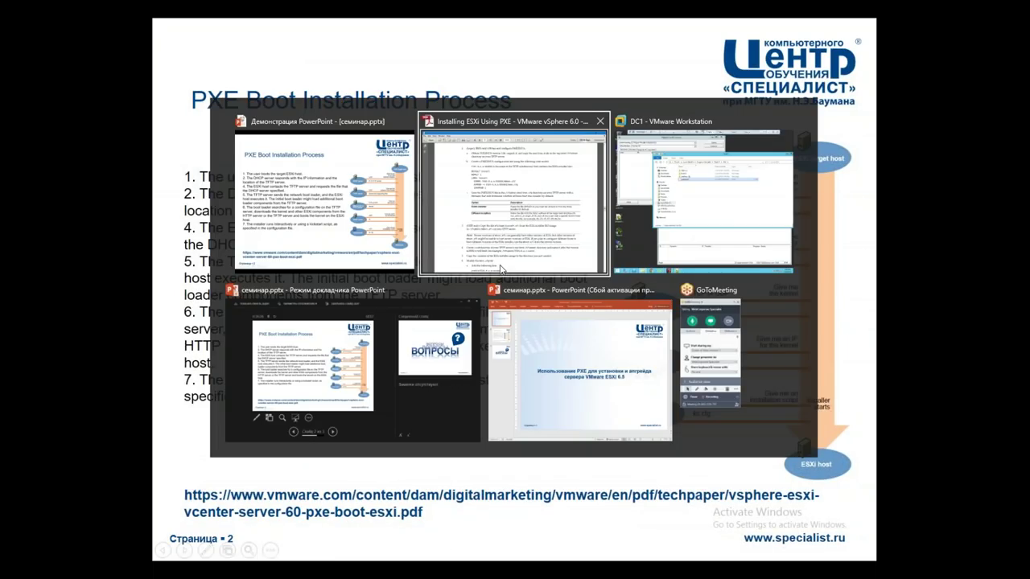
key(alt+Tab)
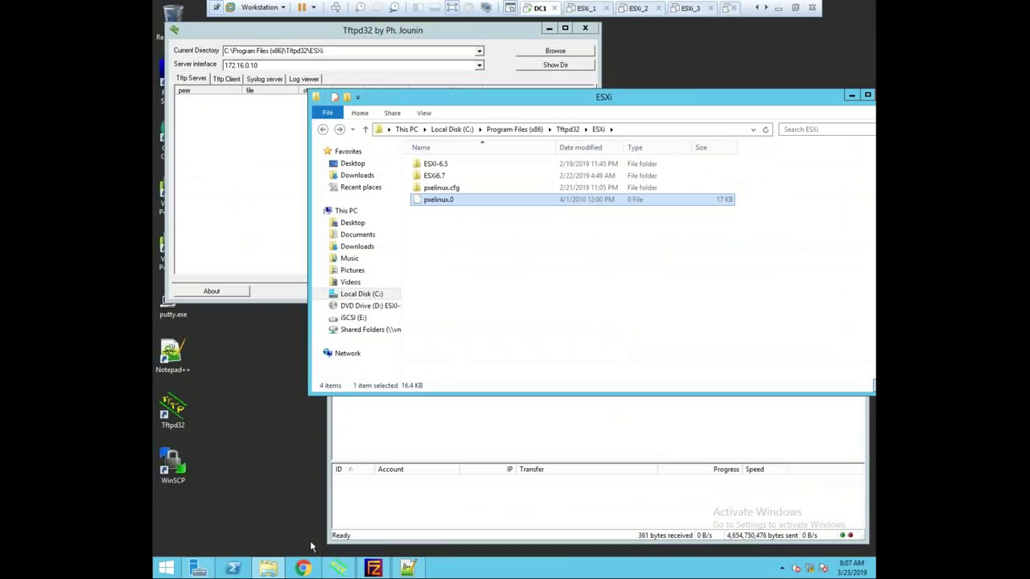
Open the DHCP console from Server Manager, maximize its window and widen the console tree
click(231, 567)
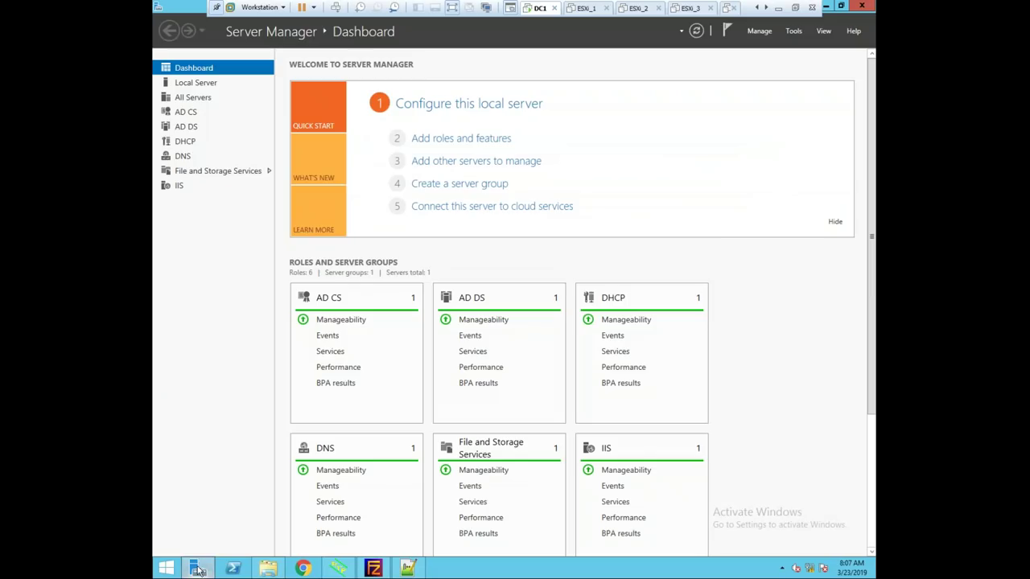
click(797, 33)
click(740, 169)
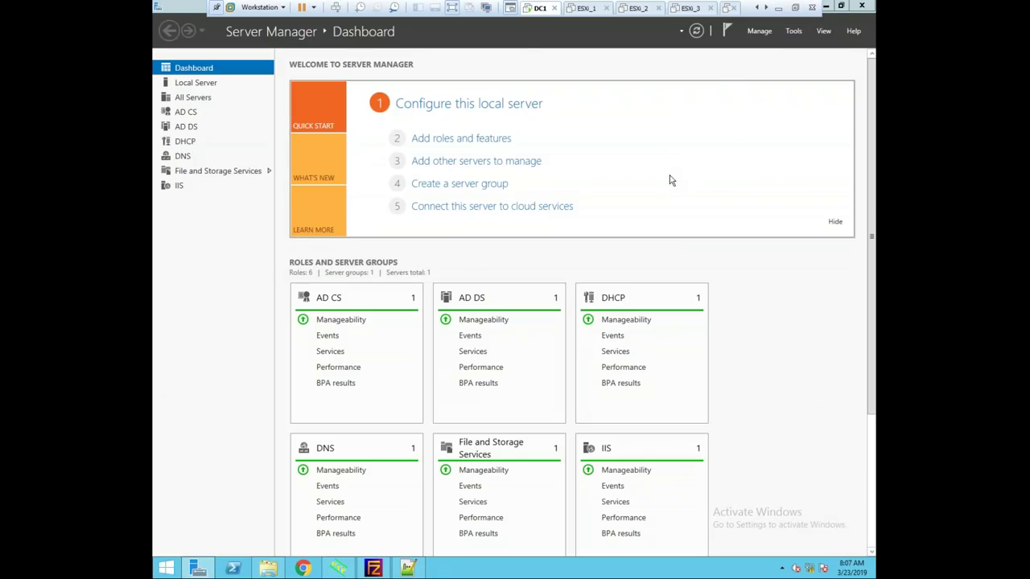
click(233, 103)
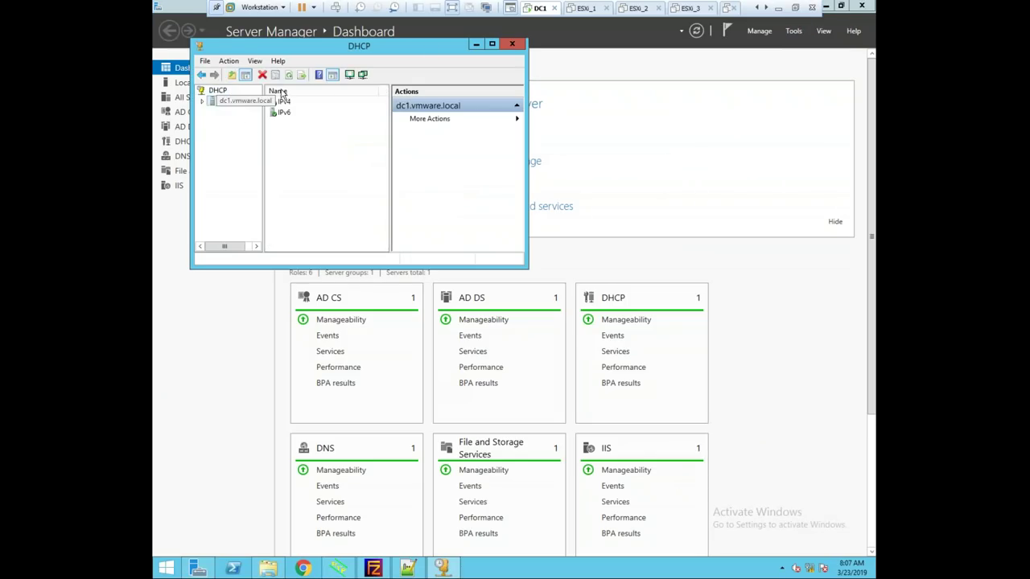
double_click(439, 47)
drag(220, 93, 335, 96)
Expand dc1.vmware.local through IPv4 to the vmware scope and display its Scope Options
double_click(211, 61)
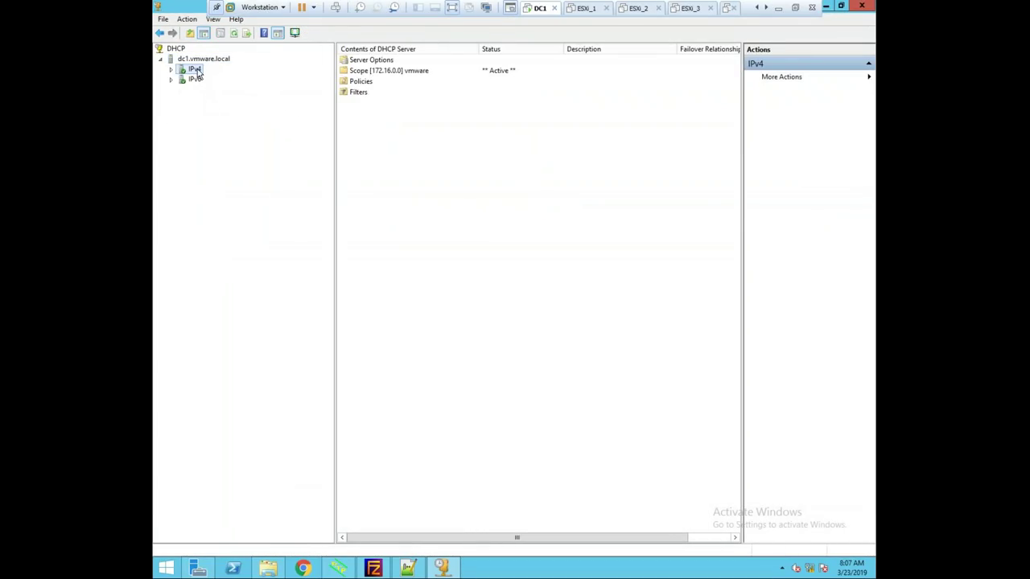
double_click(199, 70)
double_click(232, 88)
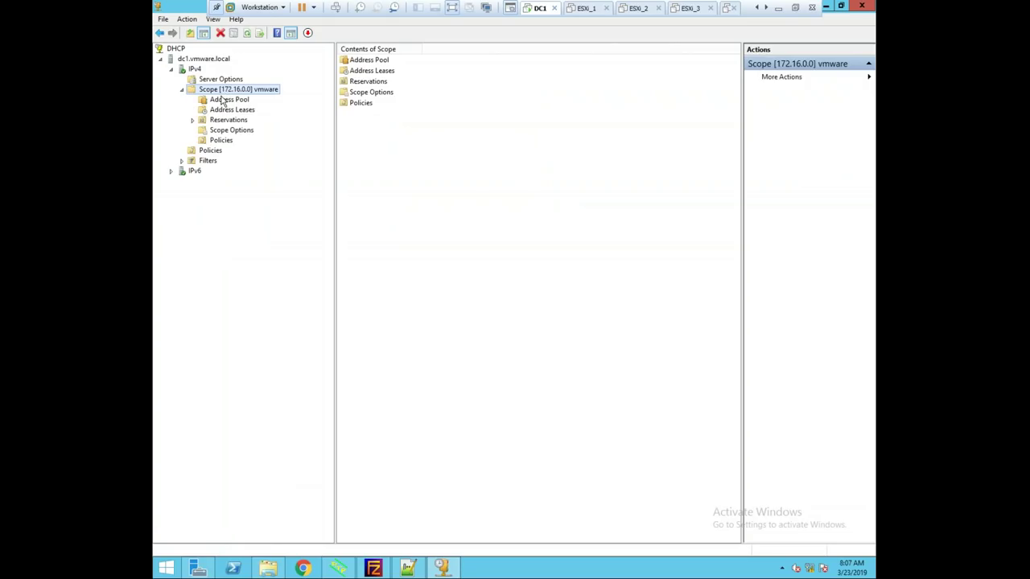
click(232, 130)
Review the 066 Boot Server Host Name and 067 Bootfile Name options, and minimize the DHCP console
click(452, 104)
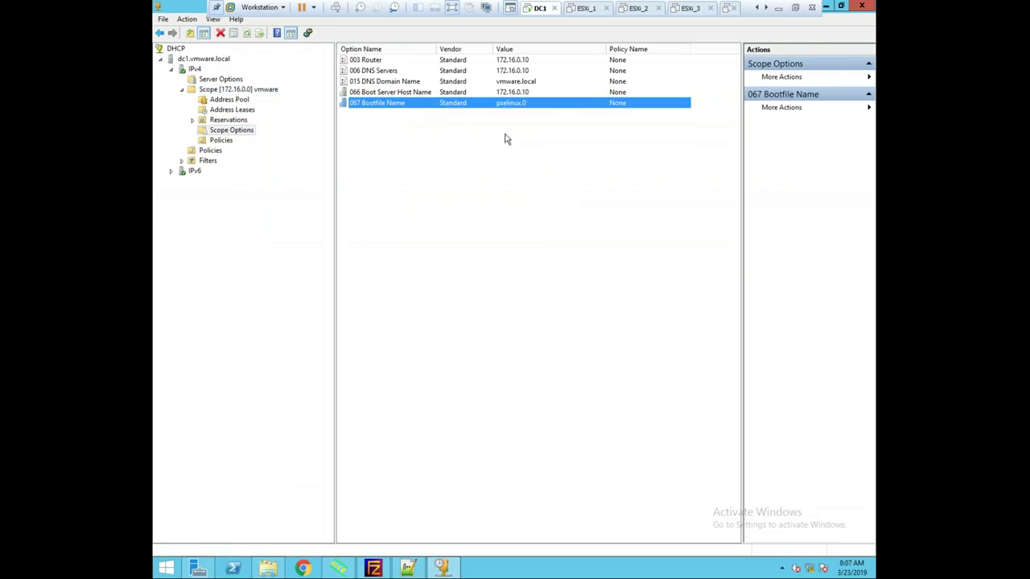
click(494, 94)
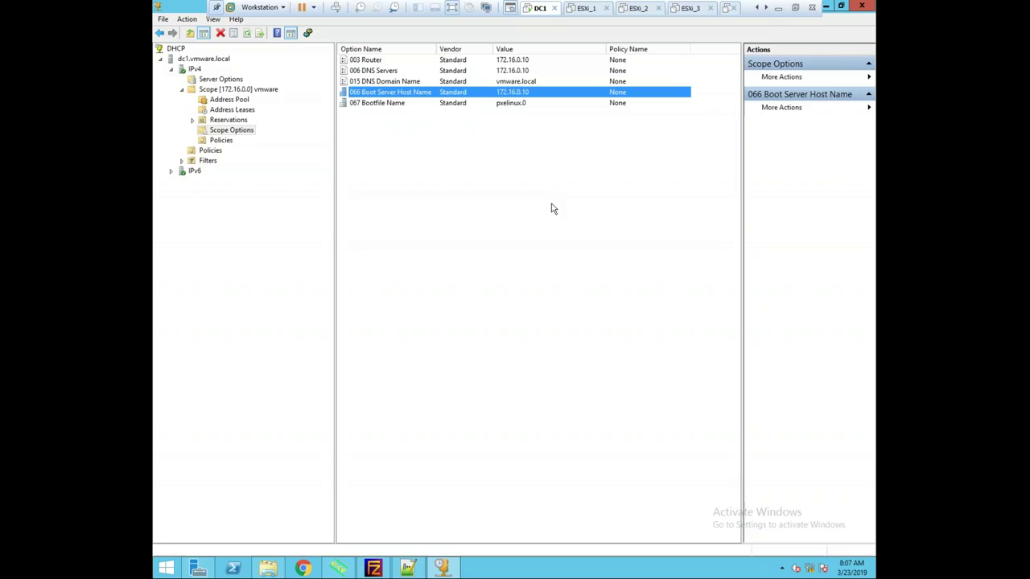
click(428, 421)
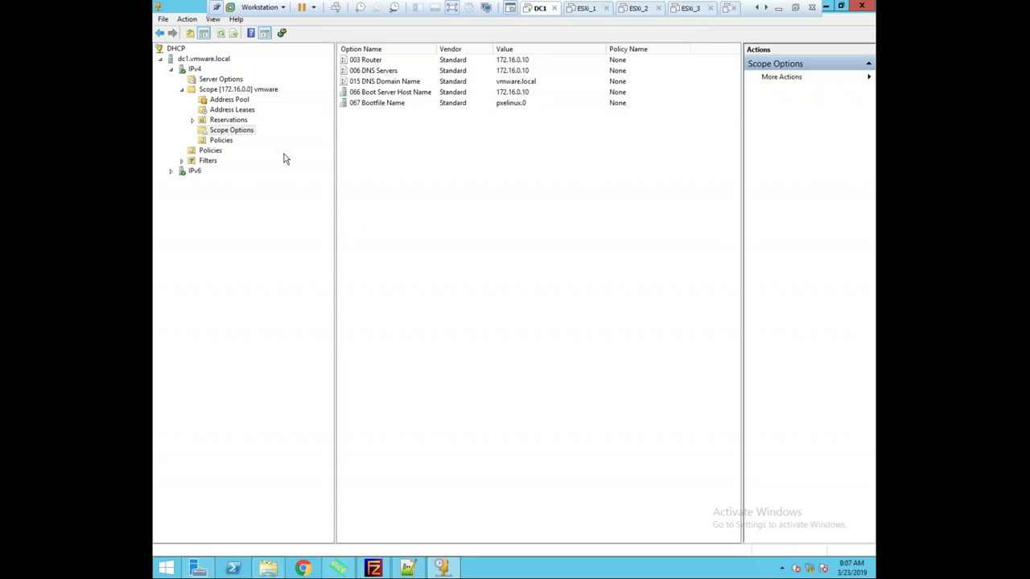
click(521, 94)
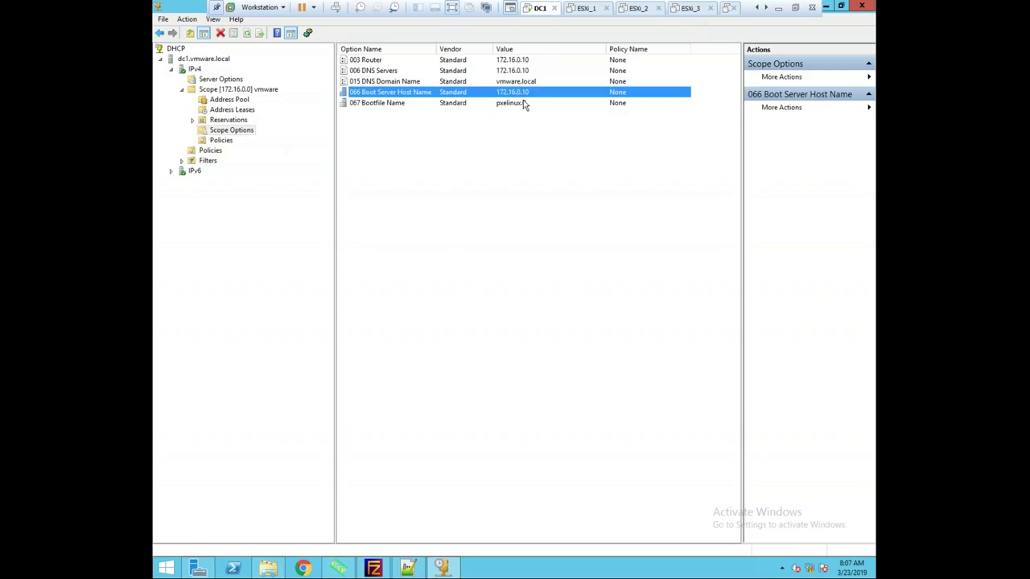
click(514, 105)
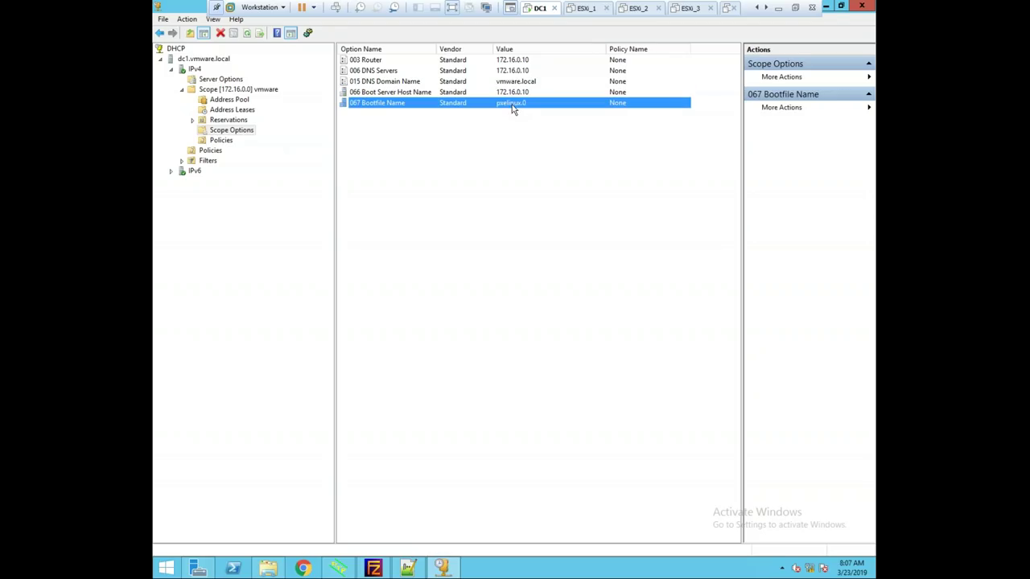
click(826, 7)
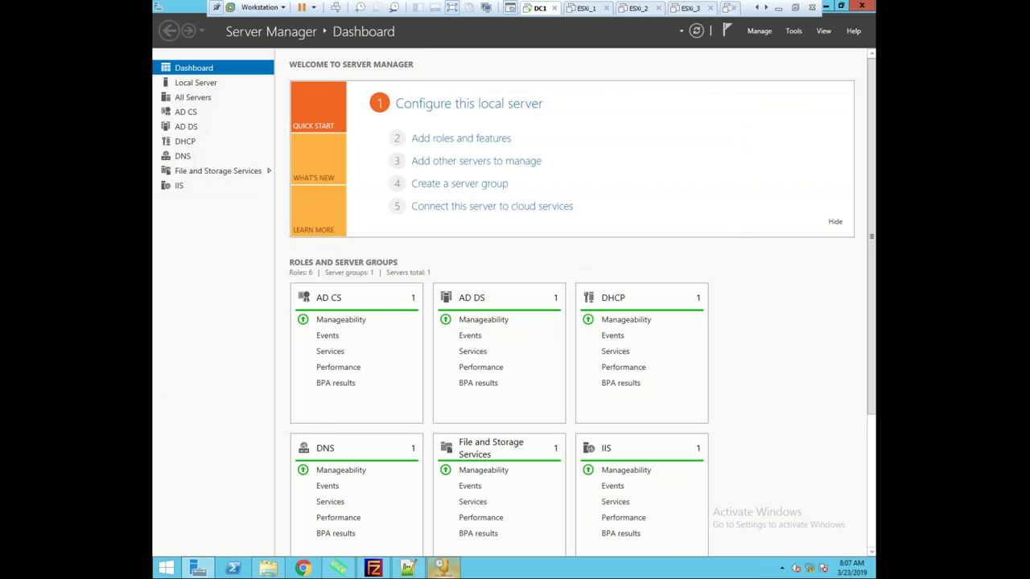
Check the Tftpd32 server window again and open the pxelinux.cfg folder inside ESXi in File Explorer
click(338, 568)
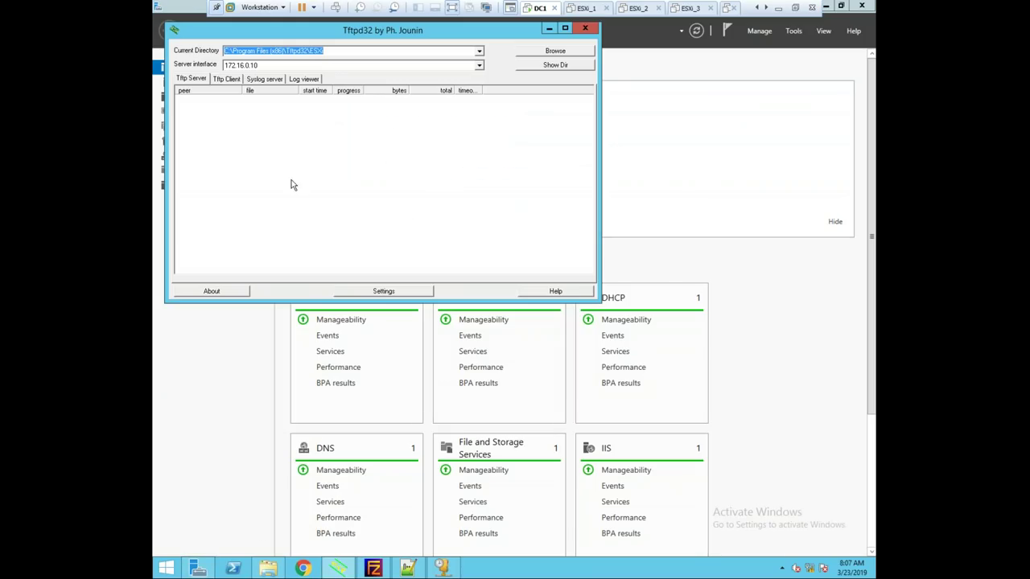
click(268, 568)
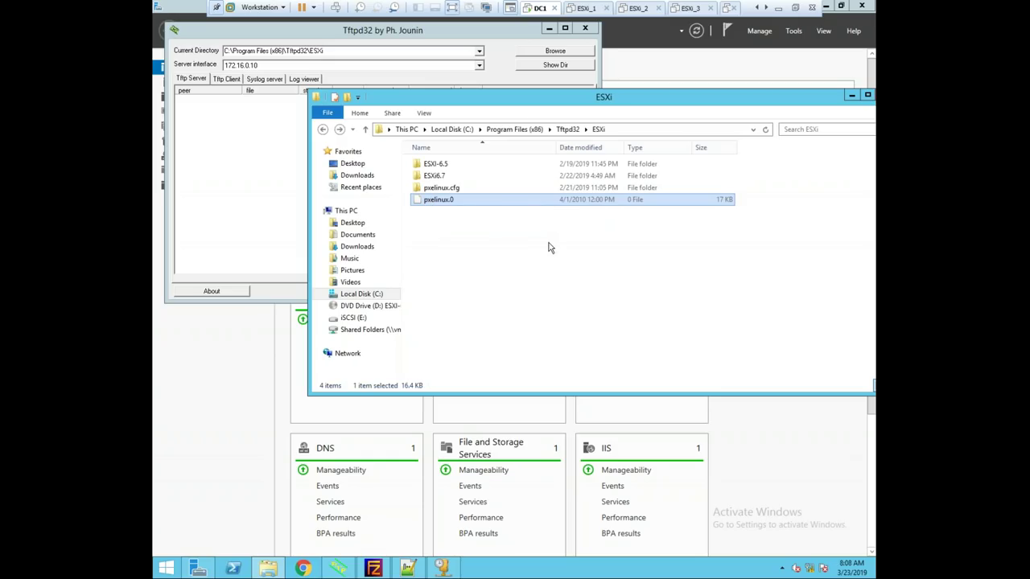
key(Up)
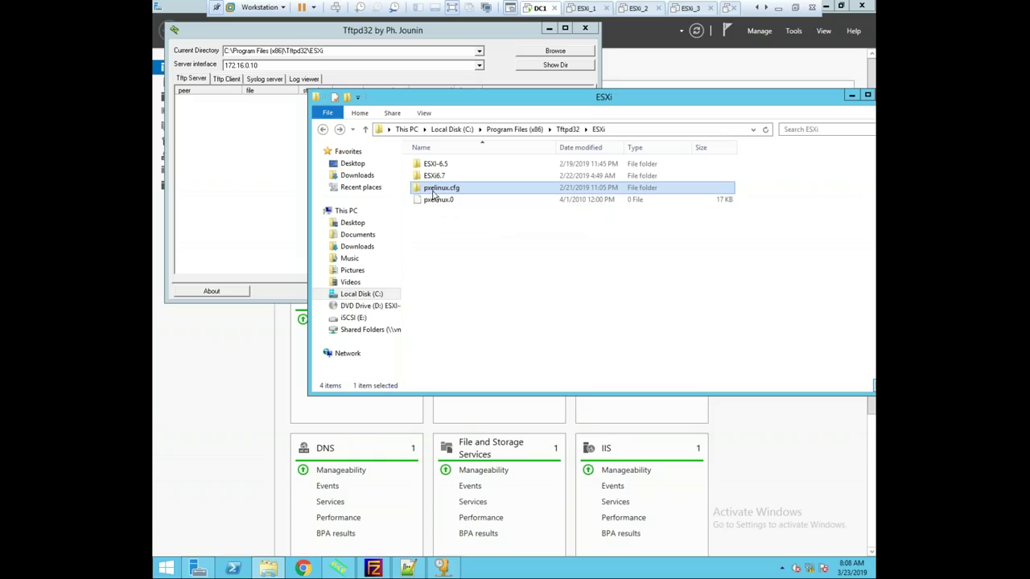
double_click(440, 192)
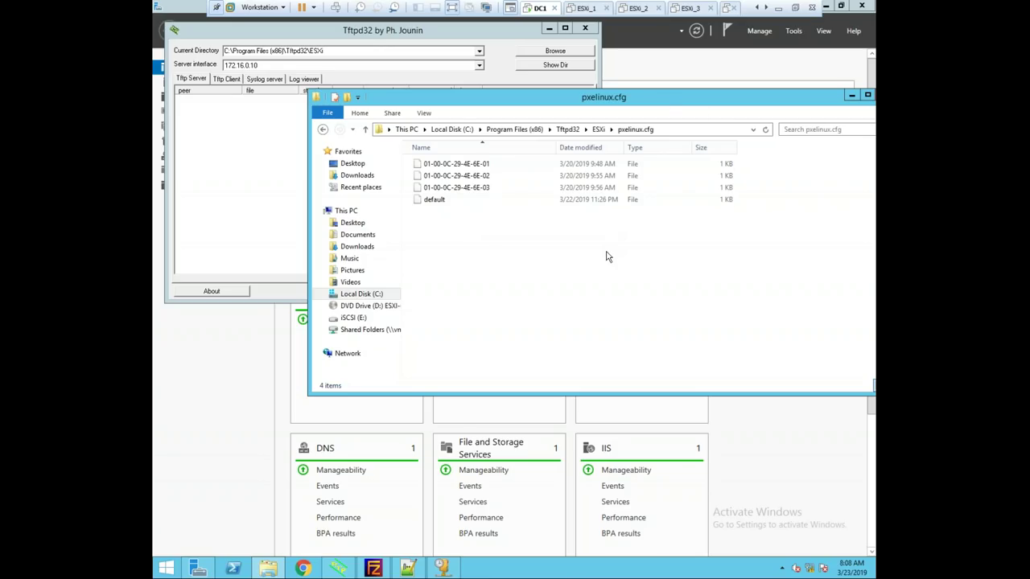
Select the default file in pxelinux.cfg, dismiss the choice of opening program and show the file in Notepad++
click(420, 202)
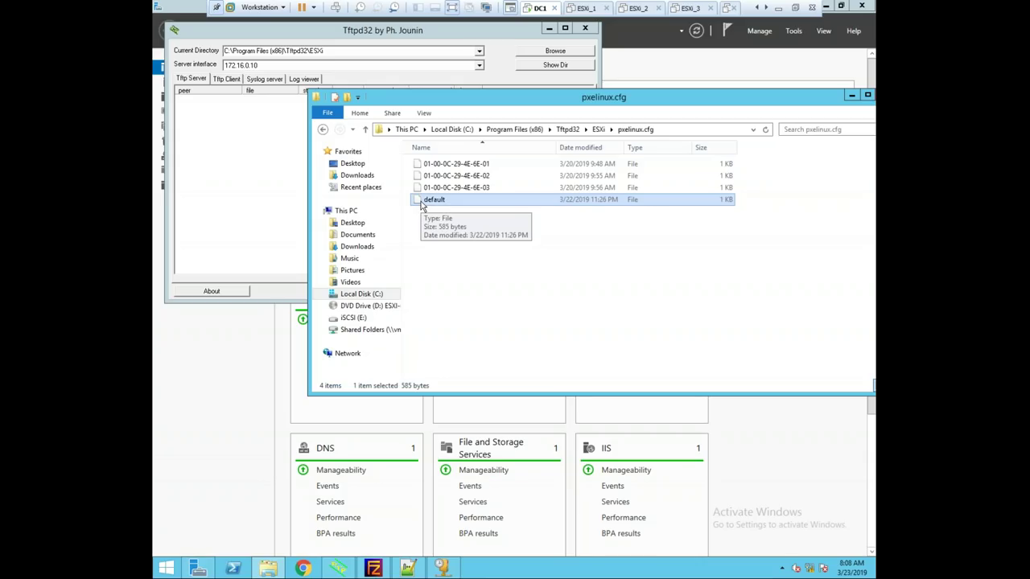
double_click(421, 201)
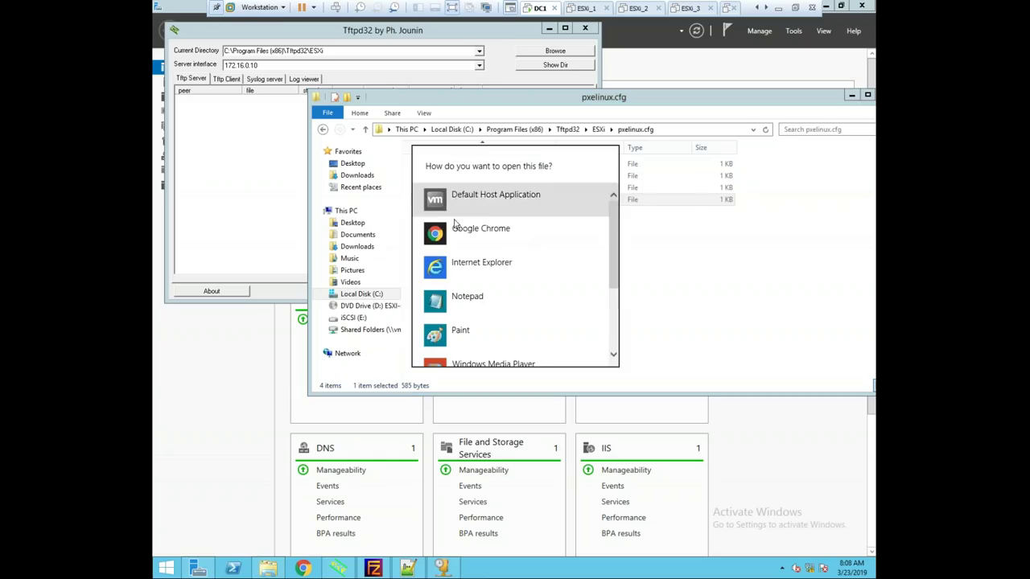
click(668, 283)
click(407, 568)
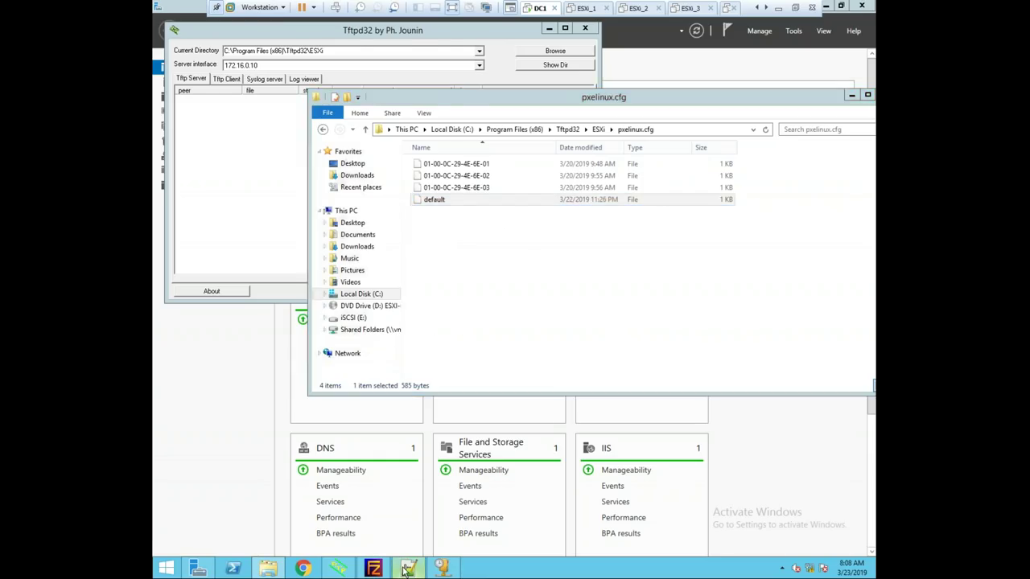
click(165, 46)
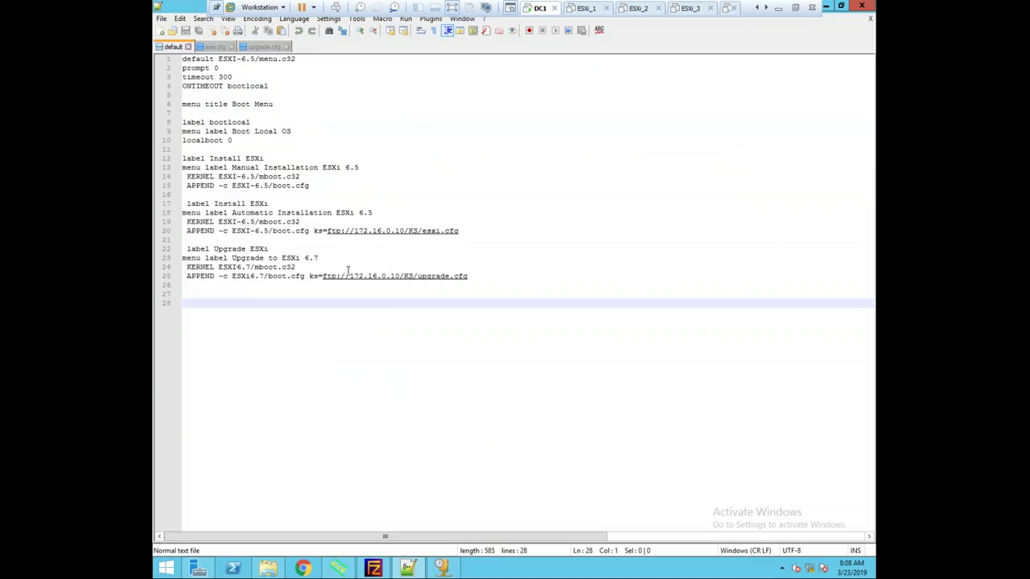
Examine the default file's timeout and ONTIMEOUT settings, its manual installation entry and the menu.c32 path
click(422, 159)
click(313, 87)
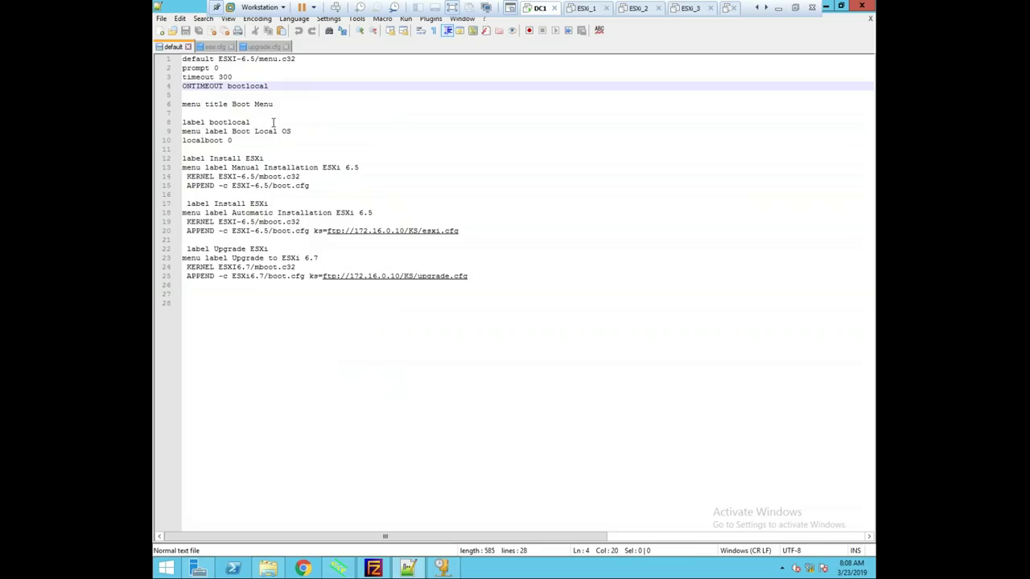
key(Up)
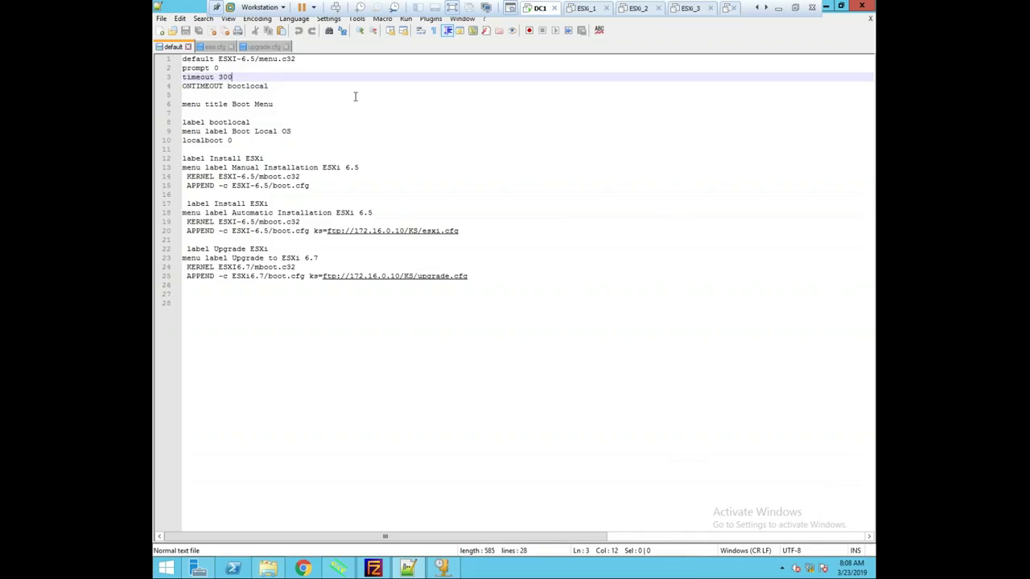
click(346, 169)
click(341, 184)
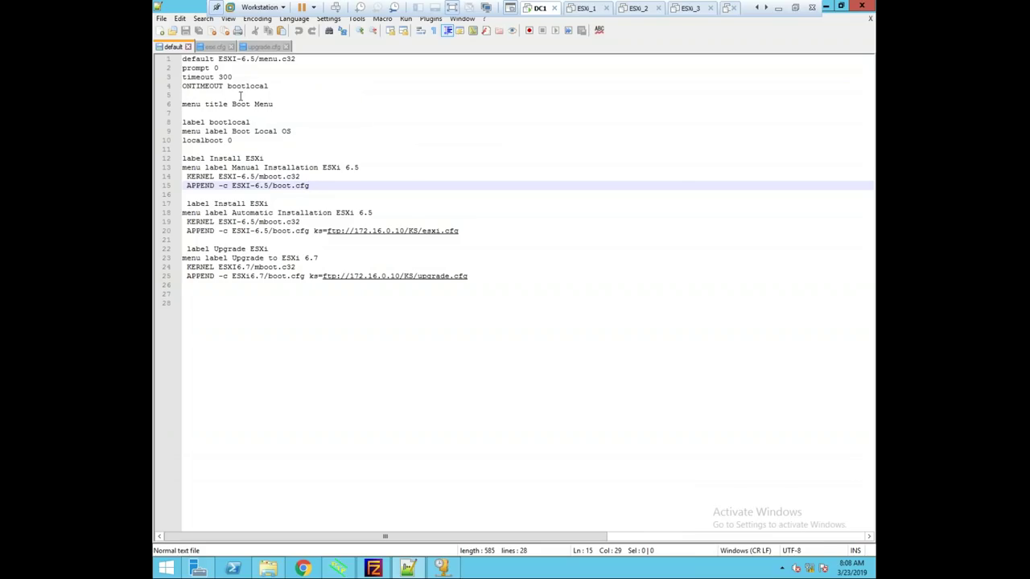
drag(218, 59, 295, 59)
click(313, 86)
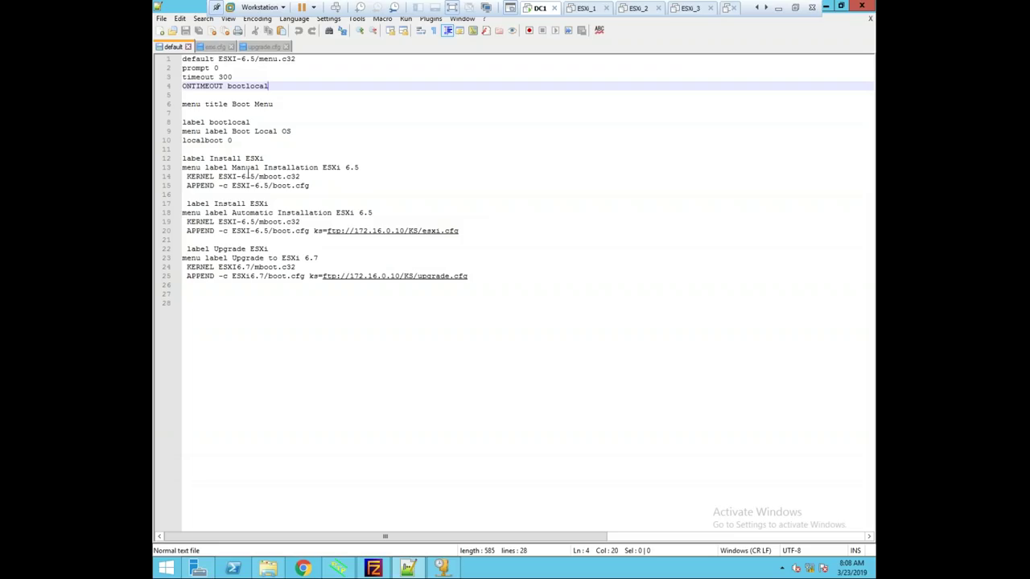
Highlight the manual installation, automatic installation and upgrade labels in the default file, plus the manual entry's kernel and boot.cfg paths
drag(231, 168, 355, 168)
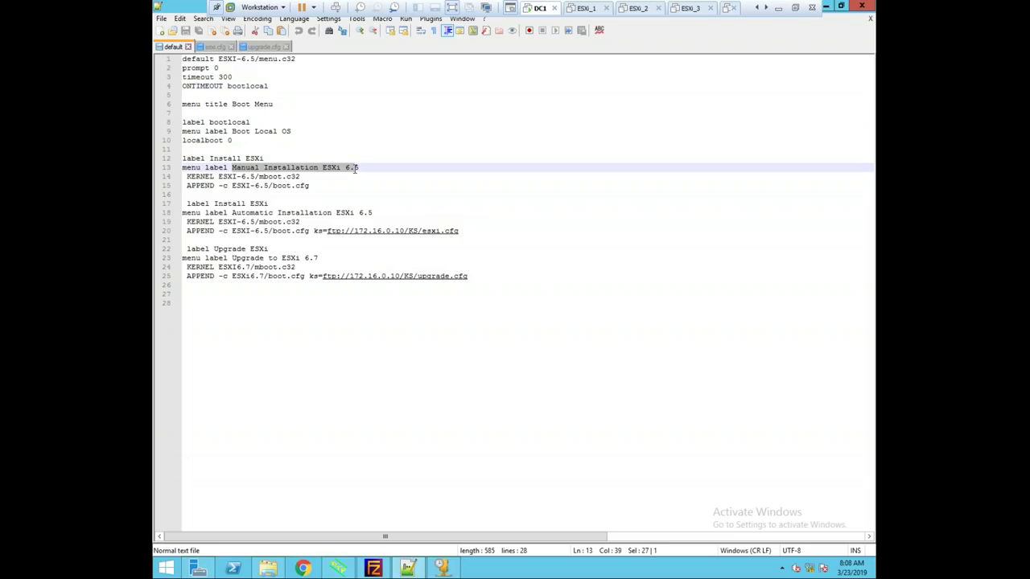
drag(231, 213, 411, 215)
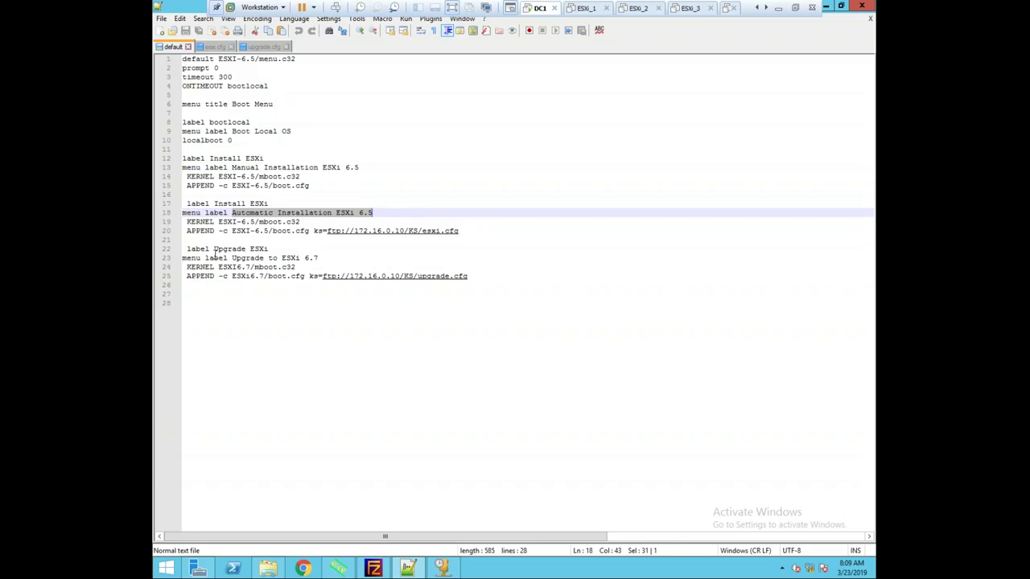
drag(214, 249, 281, 249)
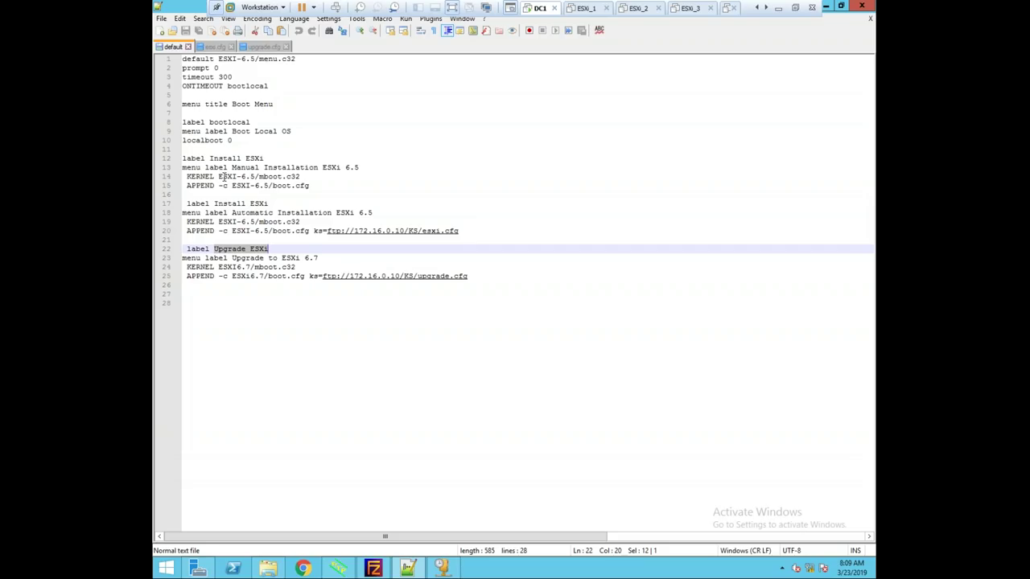
drag(218, 176, 294, 185)
click(311, 176)
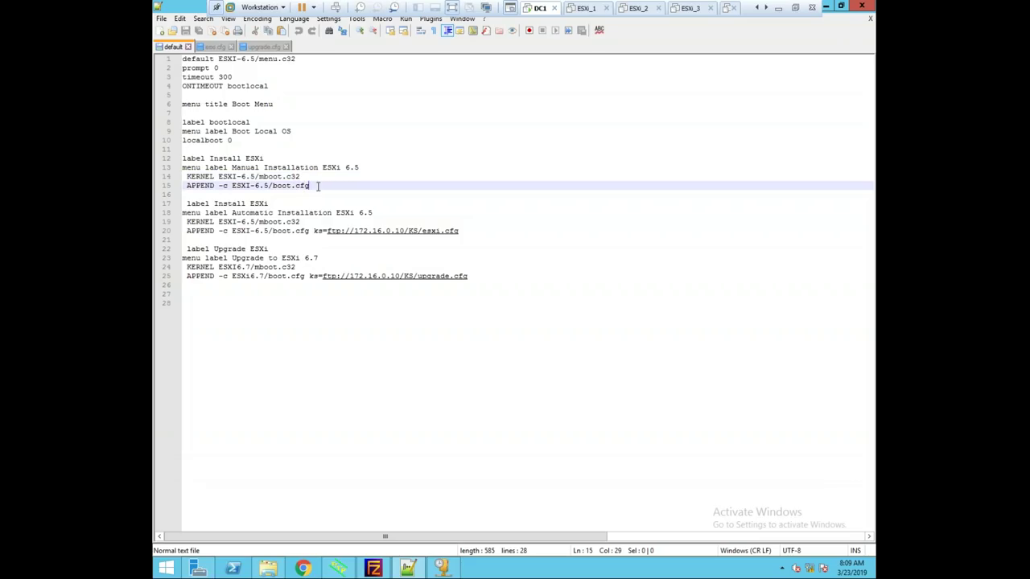
click(310, 185)
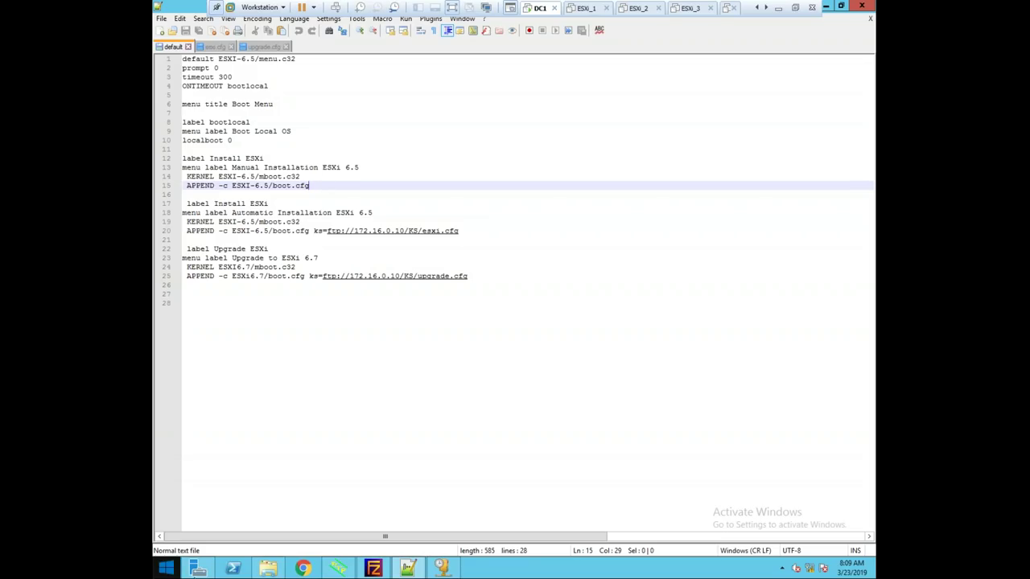
Switch to File Explorer, browse the ESXi 6.5 installer disc in DVD Drive (D:) and maximize the window
click(270, 569)
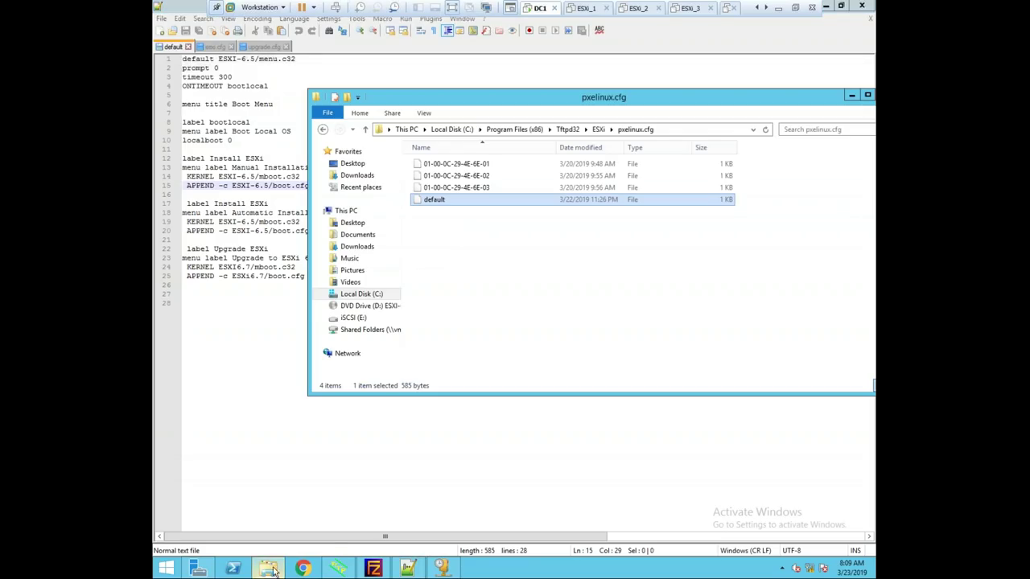
click(355, 307)
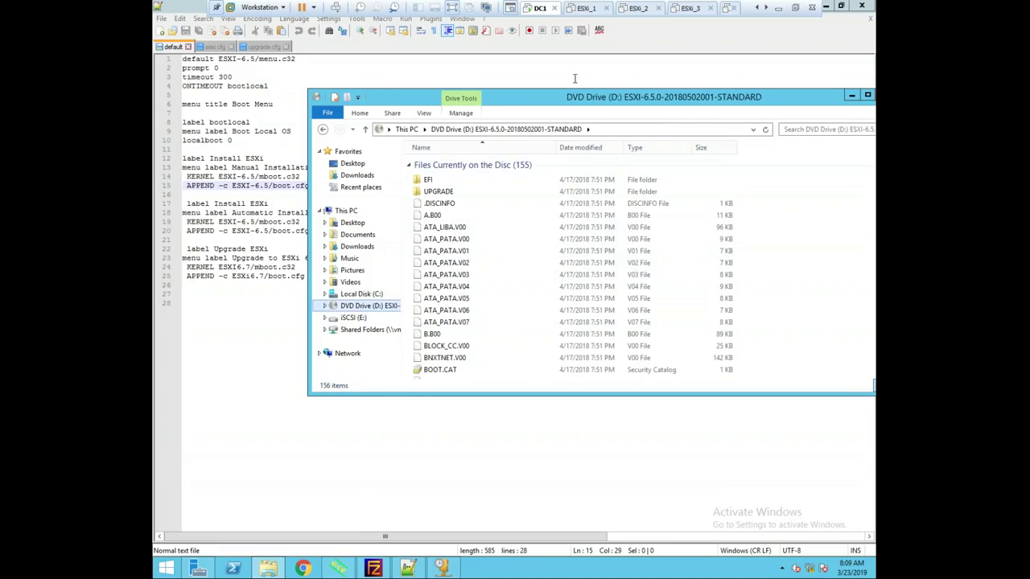
double_click(553, 102)
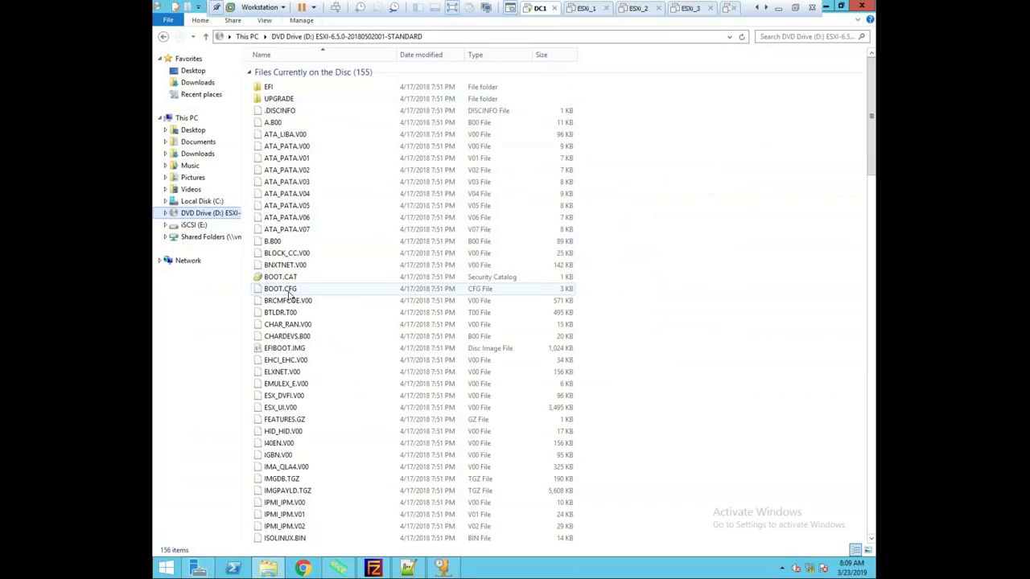
Open the disc's BOOT.CFG in Notepad++ and select the slash before jumpstrt.gz in the modules line
click(288, 293)
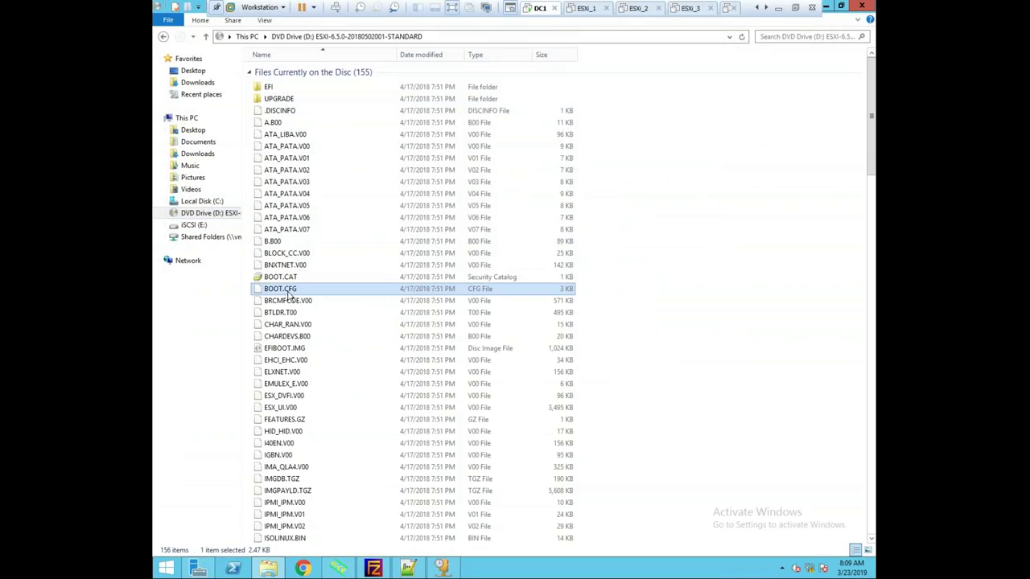
right_click(288, 294)
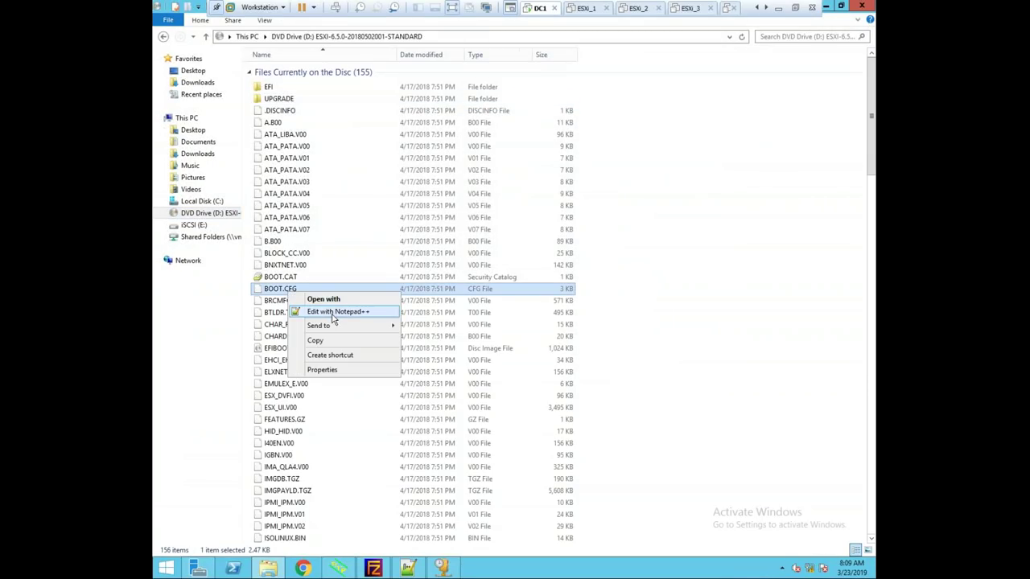
click(332, 314)
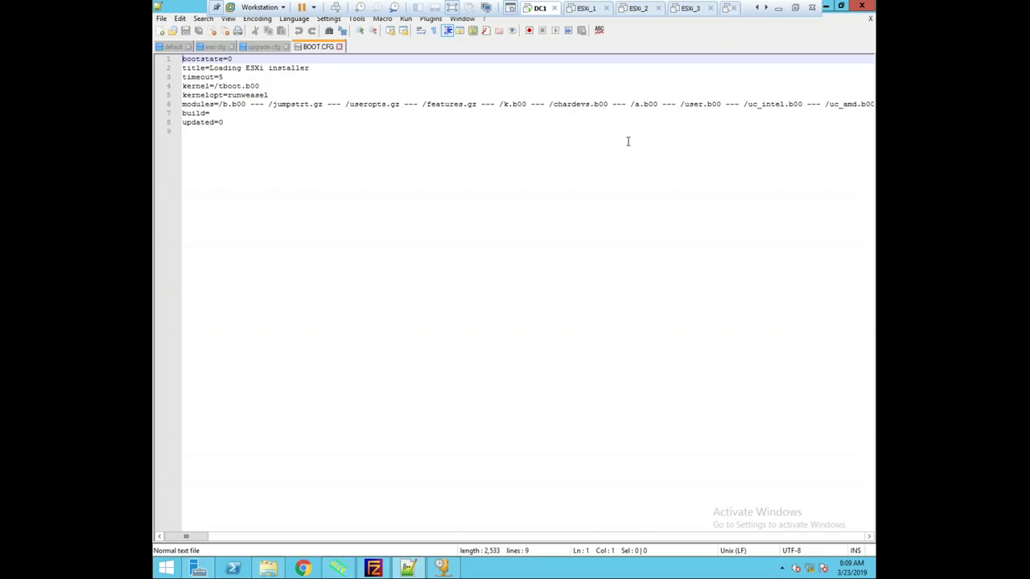
click(269, 105)
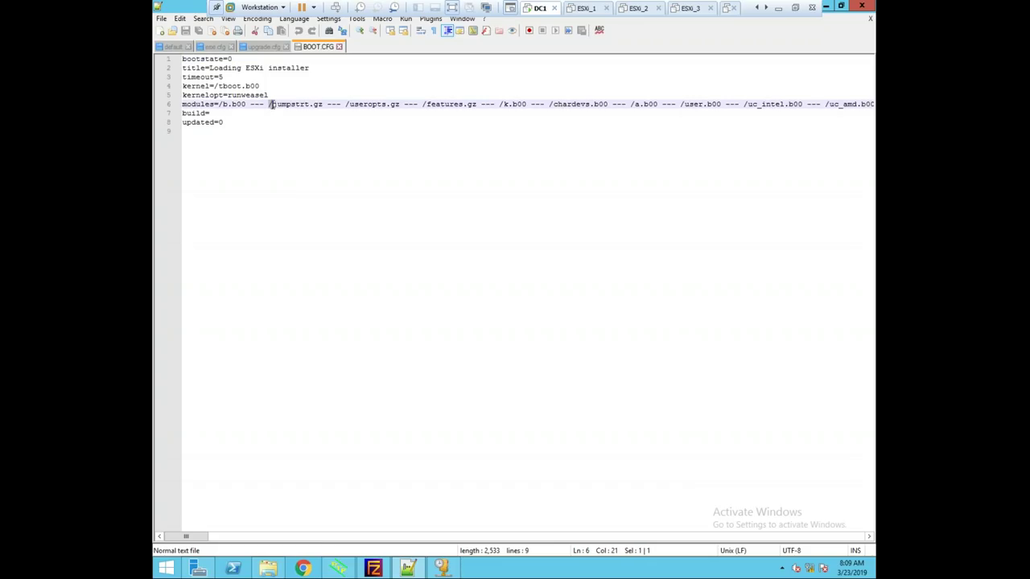
Highlight the module paths from b.b00 through a.b00 in BOOT.CFG's modules line and minimize the virtual machine window
click(262, 115)
drag(214, 106, 681, 103)
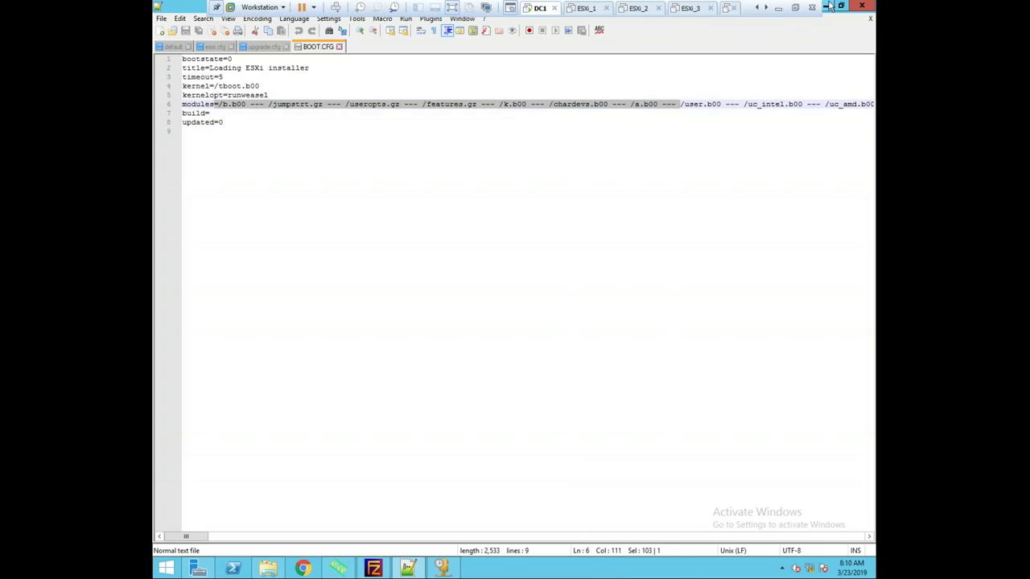
click(778, 7)
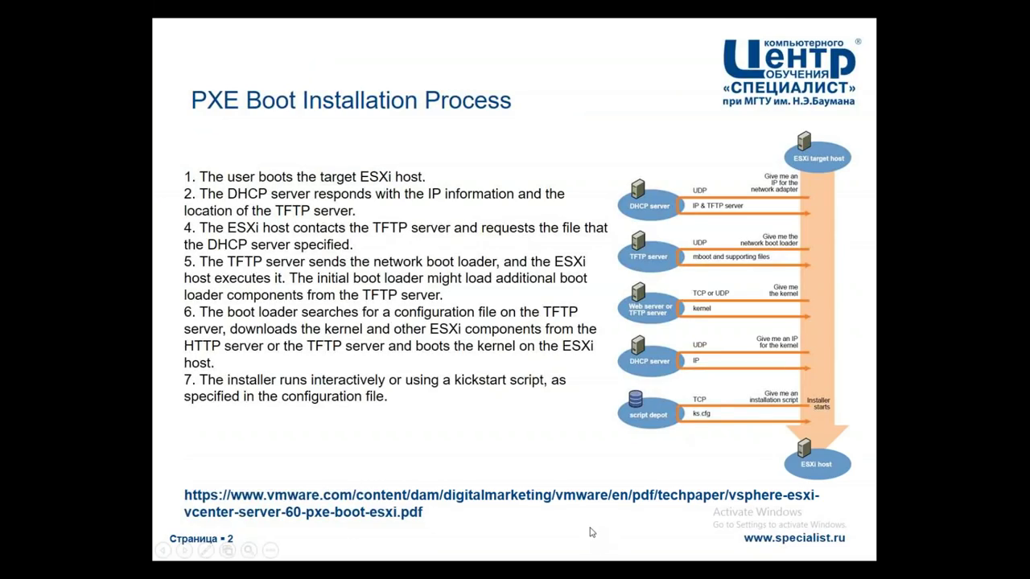
Switch to the Installing ESXi Using PXE guide in Adobe Reader and examine its boot.cfg modification and scripted installation steps
key(alt+Tab)
key(alt+Tab)
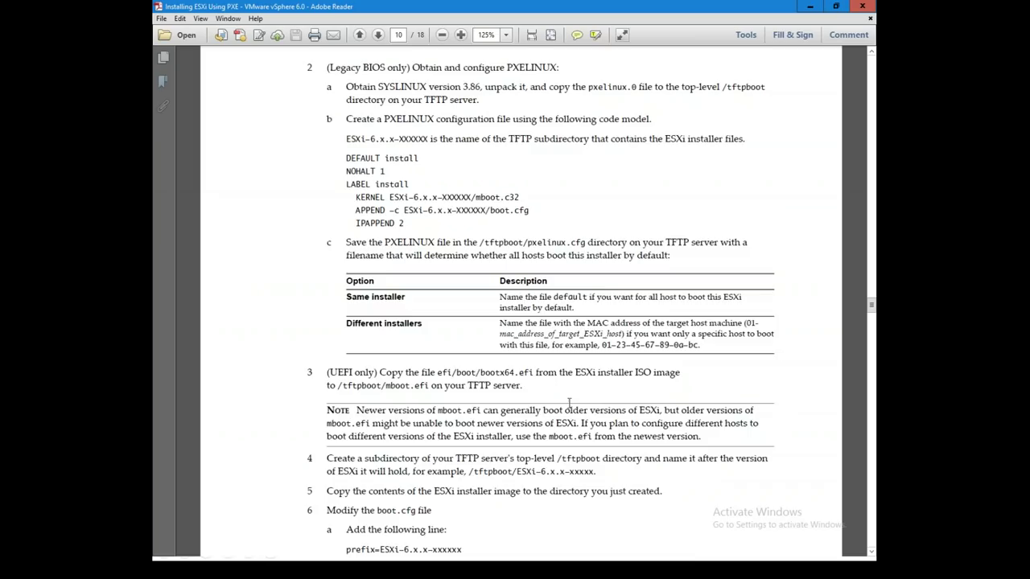
scroll(571, 402, down, 3)
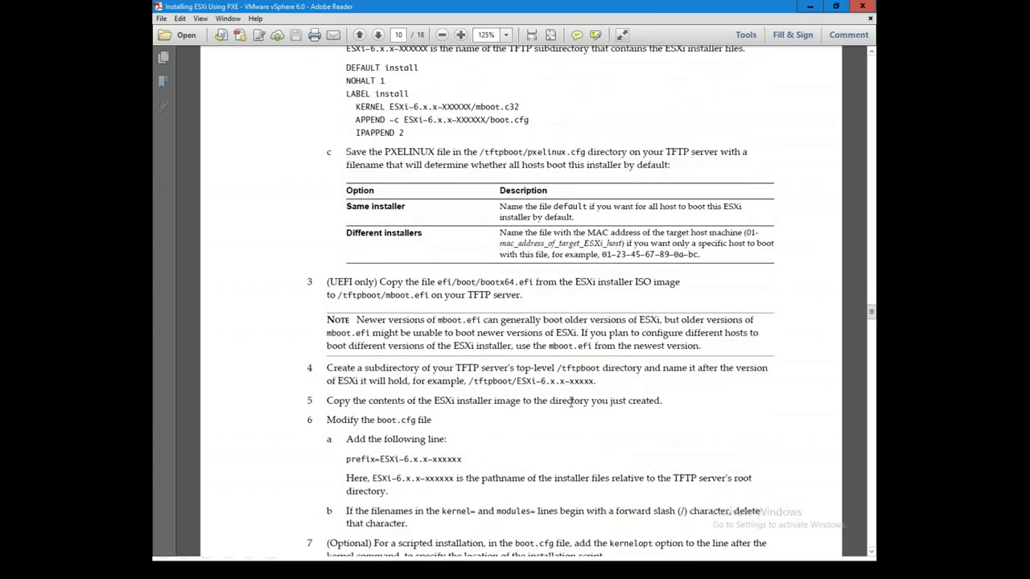
scroll(571, 402, down, 4)
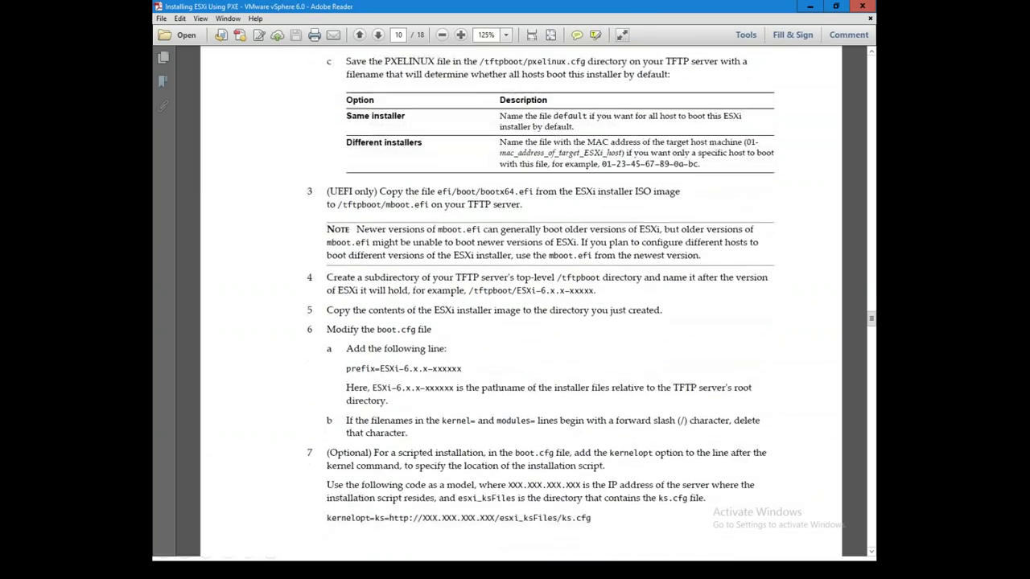
scroll(561, 394, up, 2)
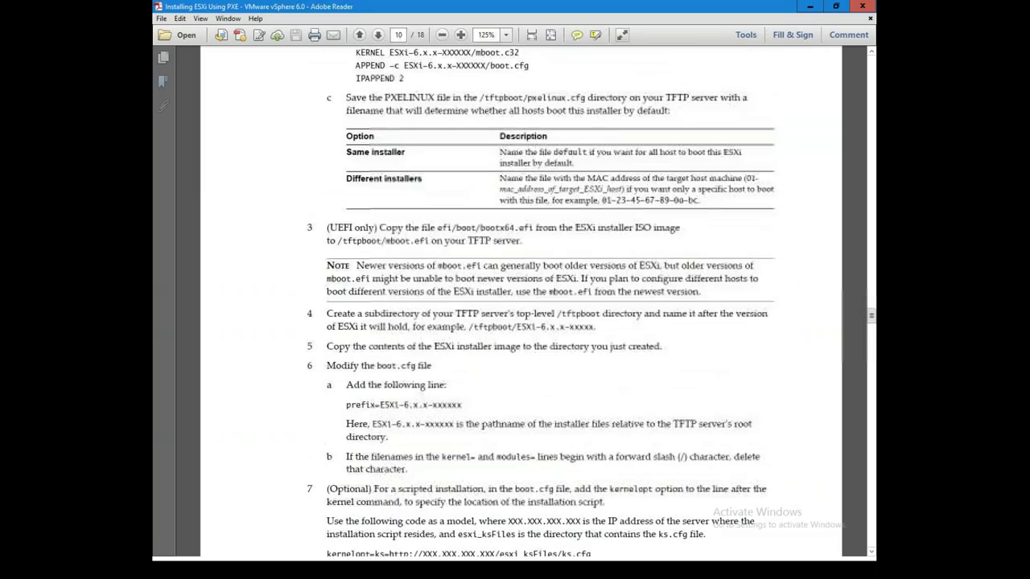
scroll(563, 377, down, 15)
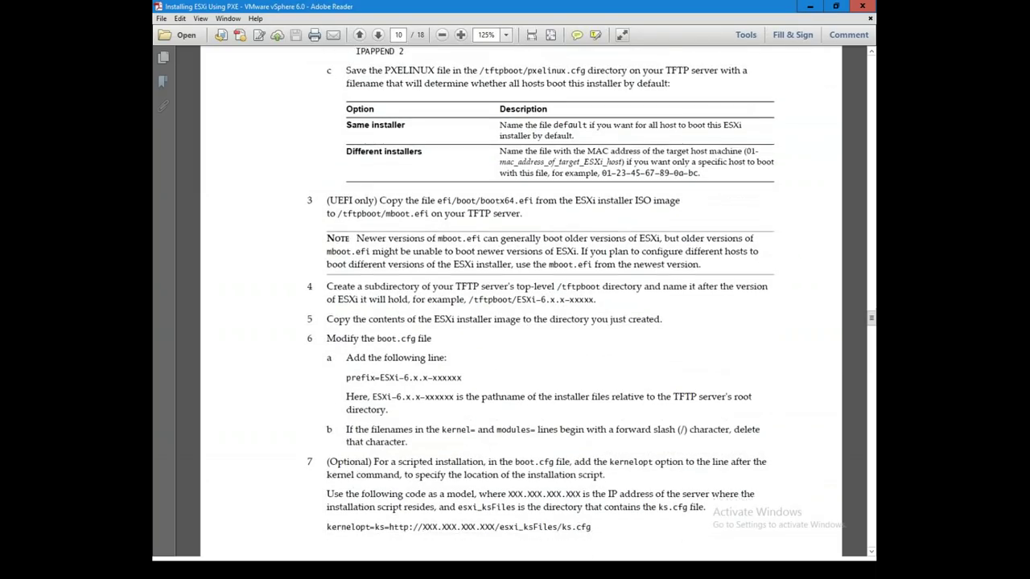
scroll(561, 371, up, 1)
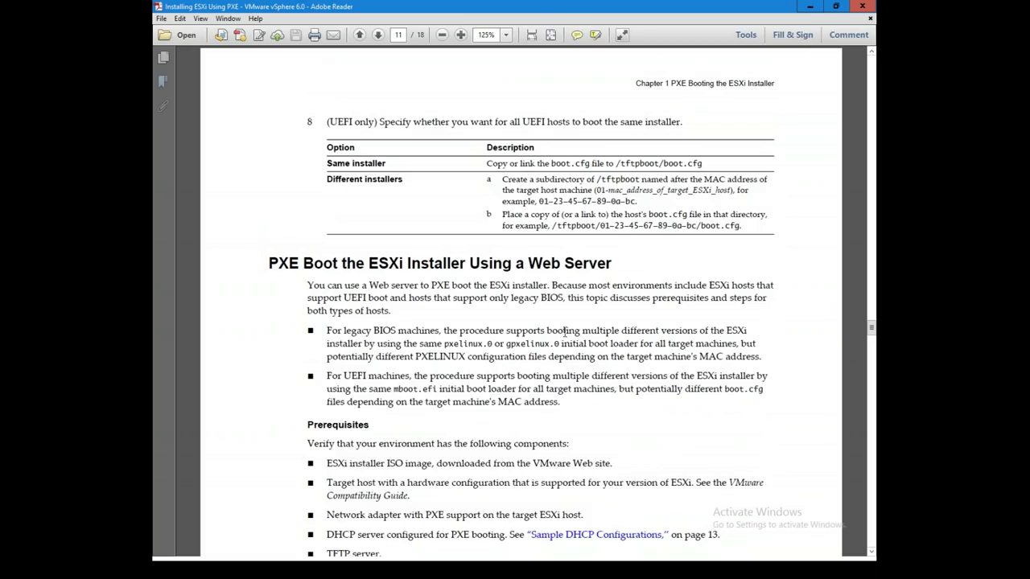
Minimize the guide and switch back to the DC1 virtual machine in VMware Workstation
click(809, 7)
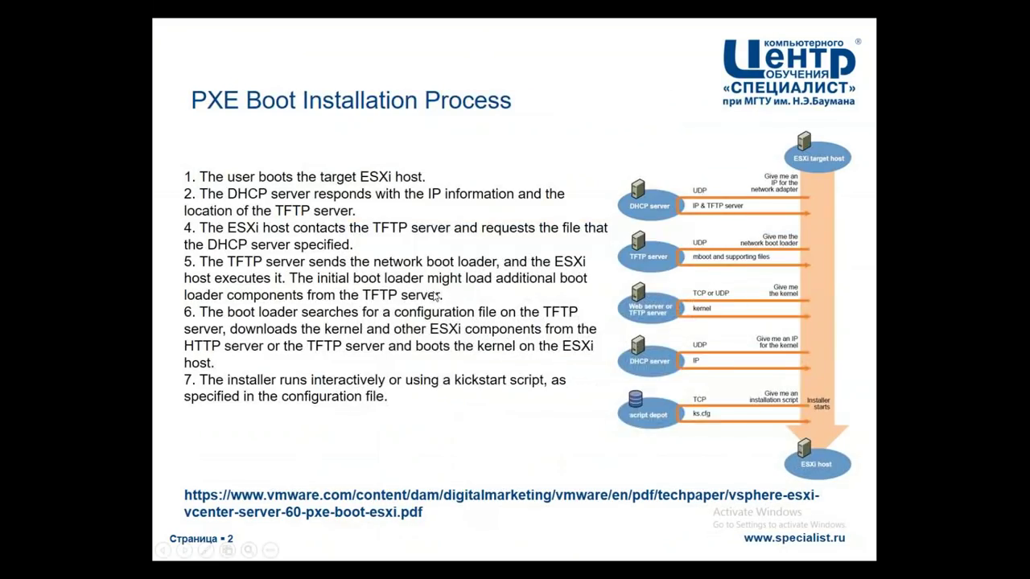
key(alt+Tab)
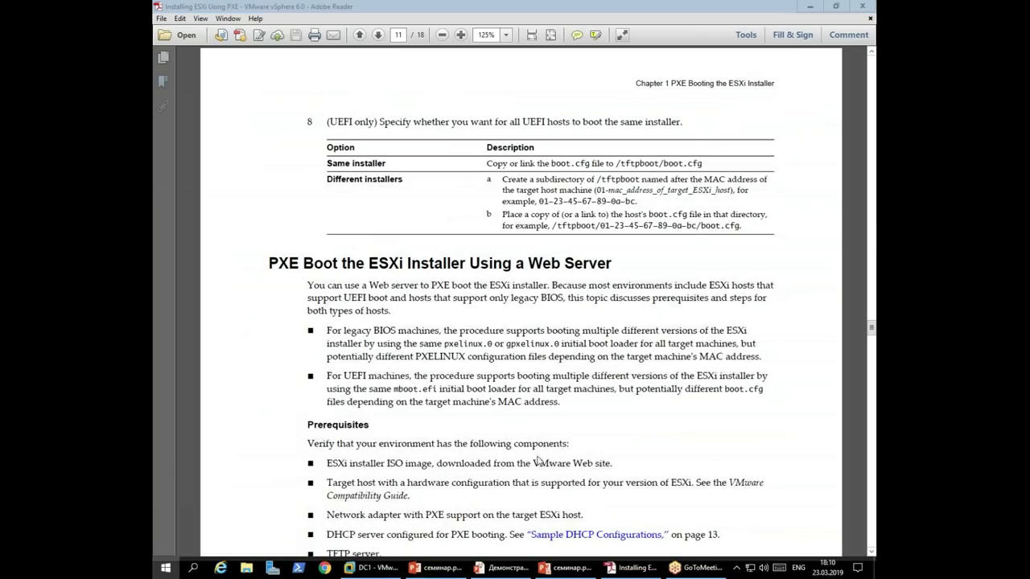
key(super)
click(366, 568)
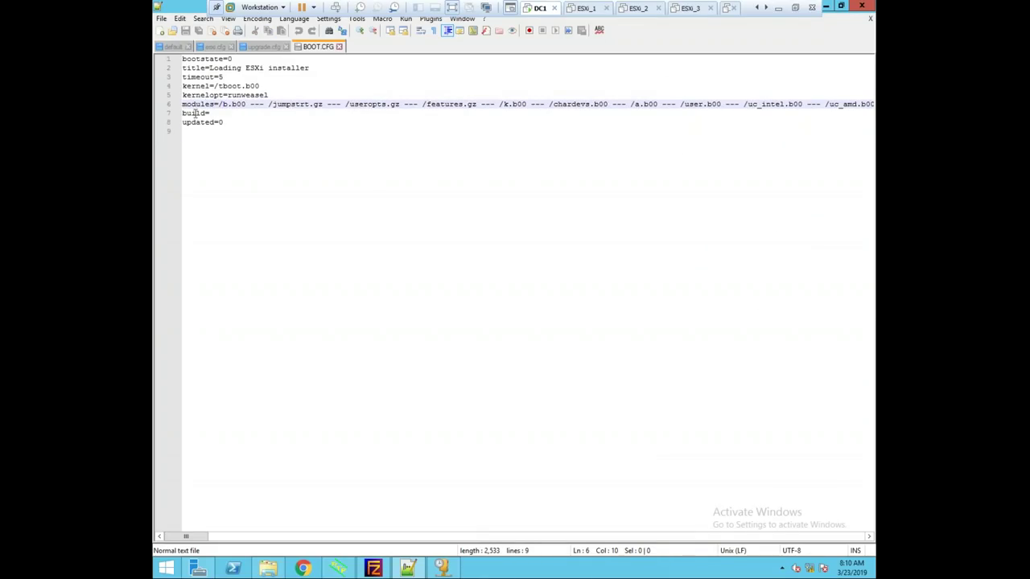
Highlight the slash-prefixed entries in BOOT.CFG's modules line and the manual entry's boot.cfg name in the default file
drag(217, 103, 274, 103)
drag(342, 103, 349, 103)
click(173, 47)
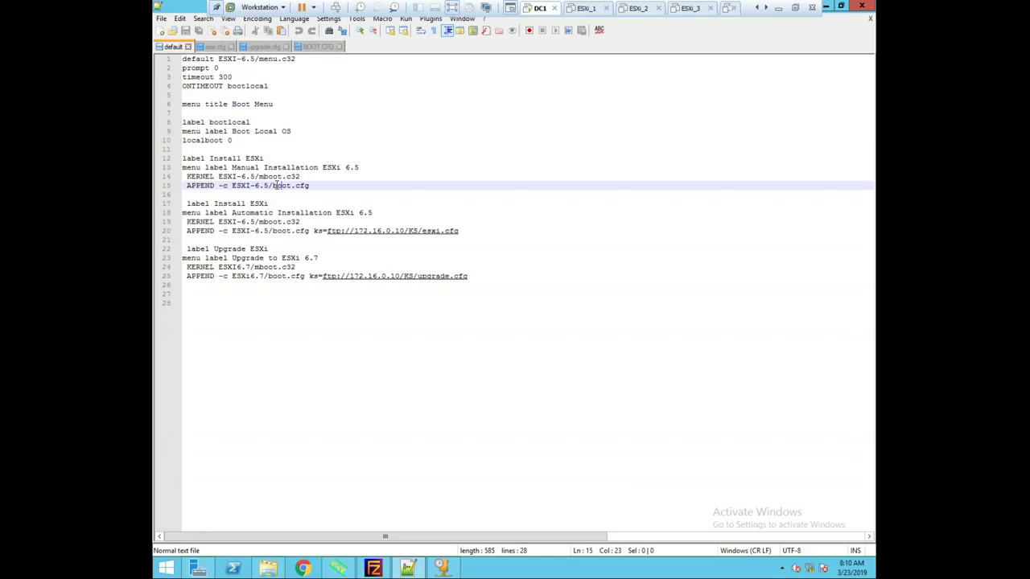
drag(291, 186, 304, 186)
Switch to File Explorer and browse to the TFTP installer folder C:\Program Files (x86)\Tftpd32\ESXi\ESXI-6.5
click(268, 568)
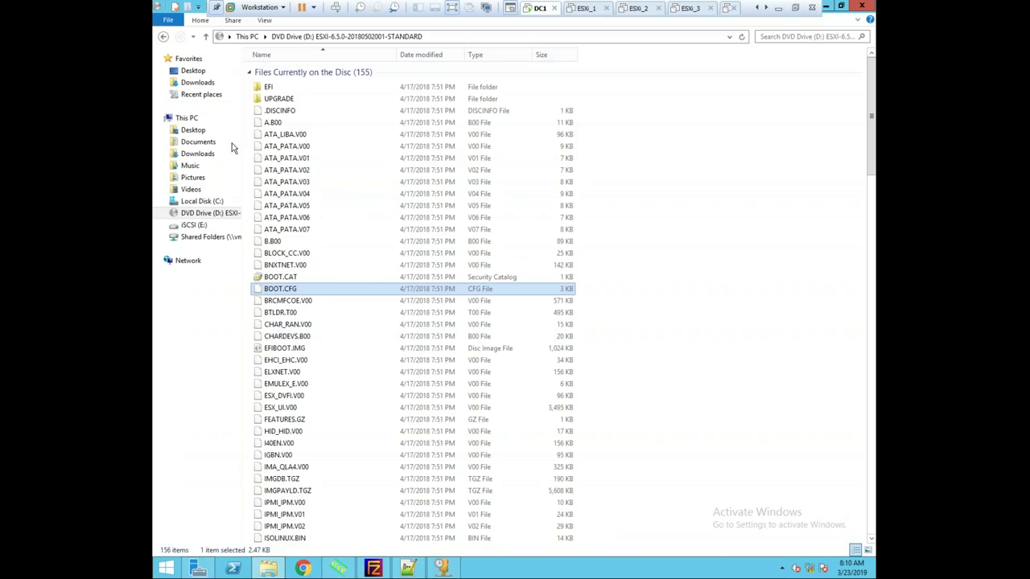
click(200, 201)
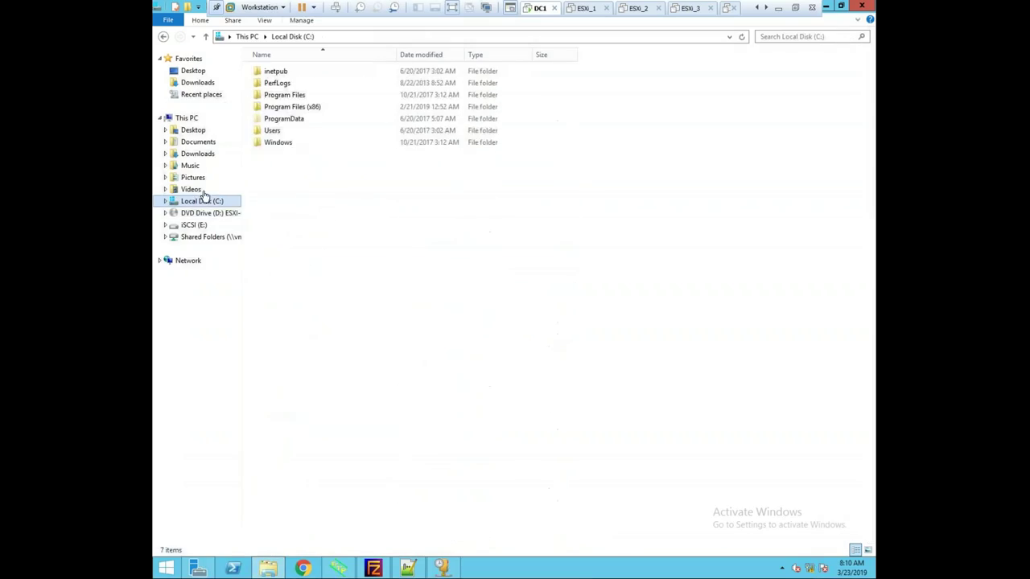
double_click(299, 95)
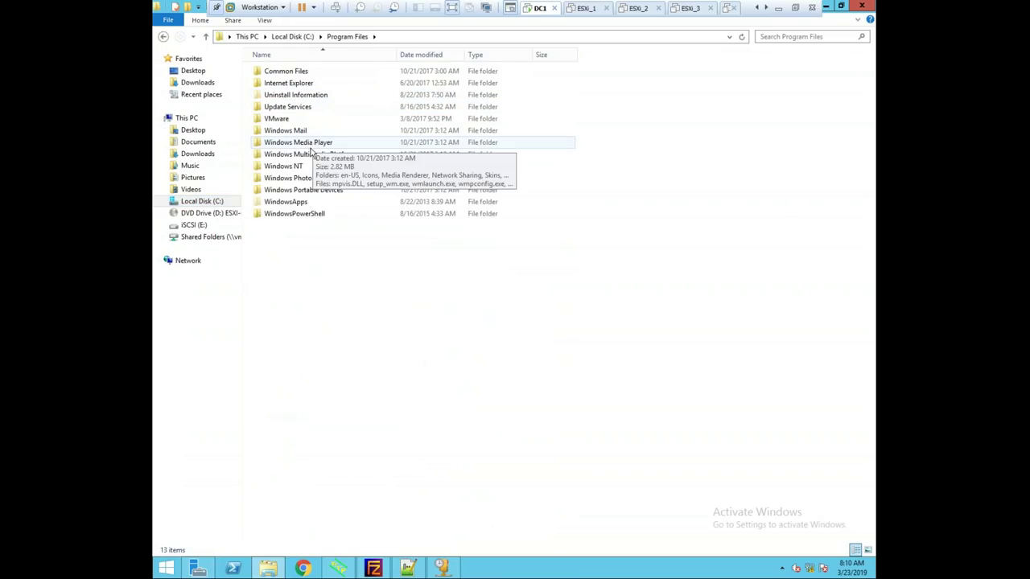
click(202, 201)
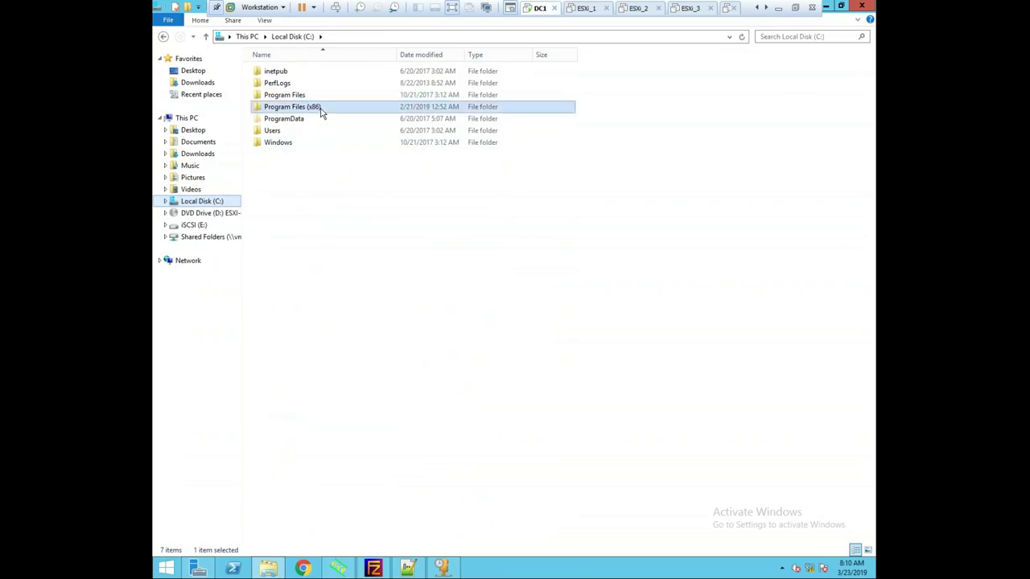
double_click(318, 107)
double_click(287, 145)
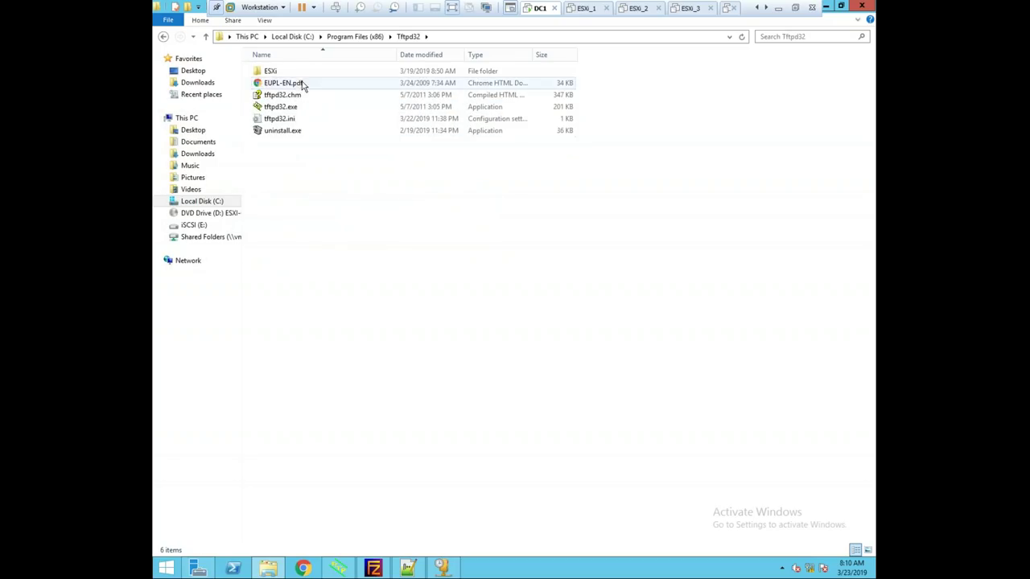
double_click(297, 74)
click(297, 74)
double_click(297, 74)
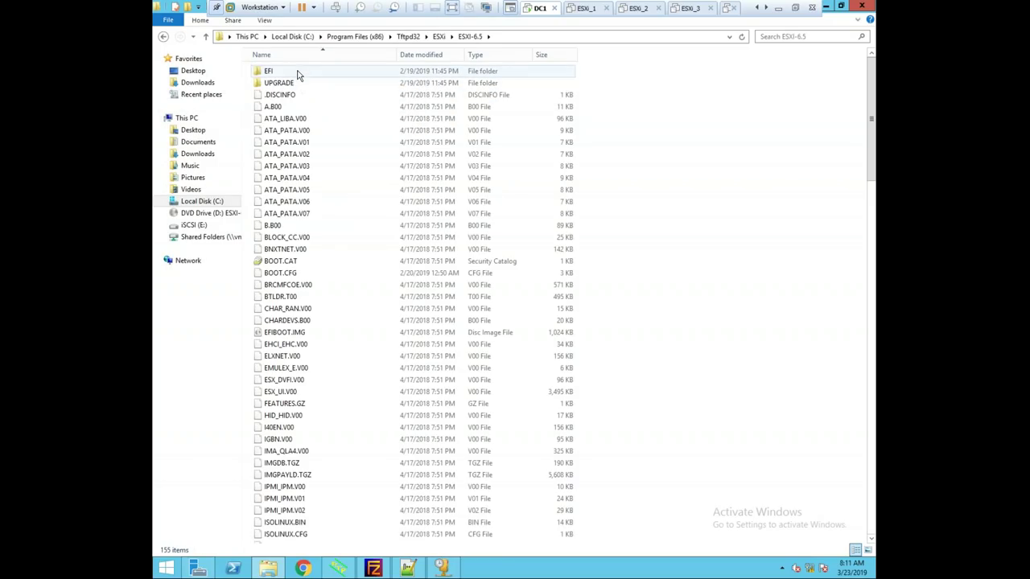
Open the ESXI-6.5 folder's BOOT.CFG in Notepad++ and place the cursor before jumpstrt.gz in the modules line
click(287, 273)
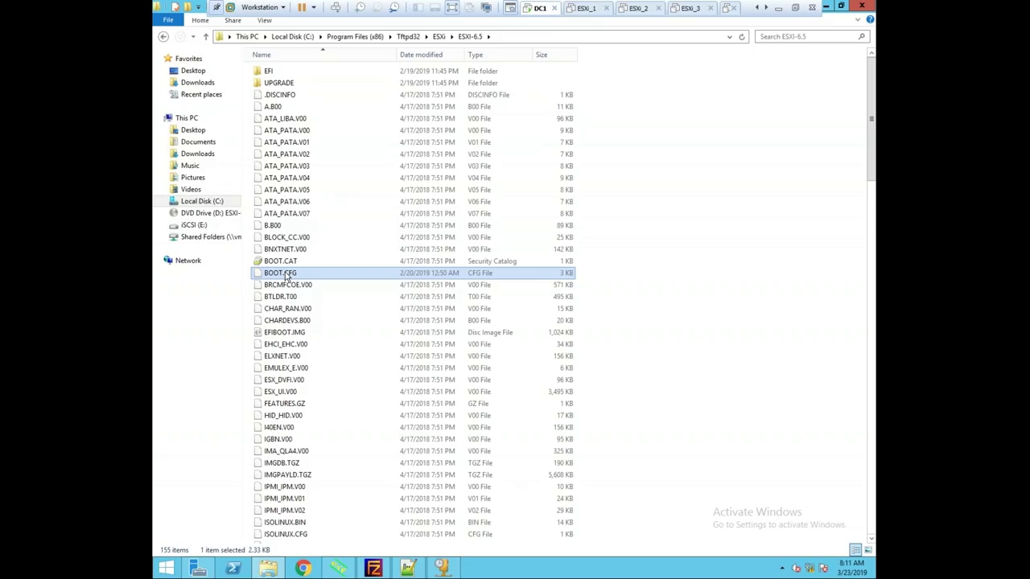
right_click(287, 273)
click(326, 292)
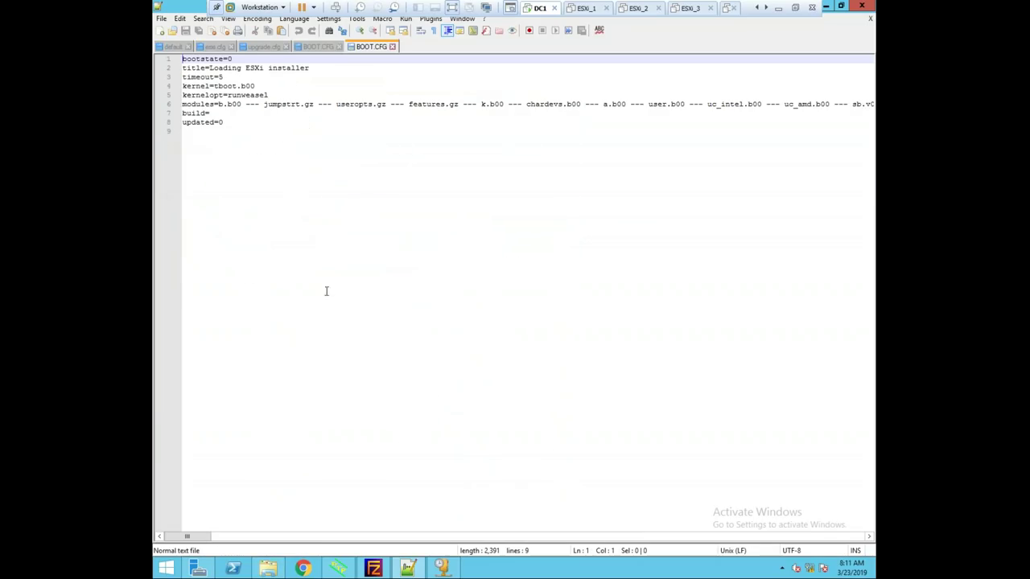
click(263, 106)
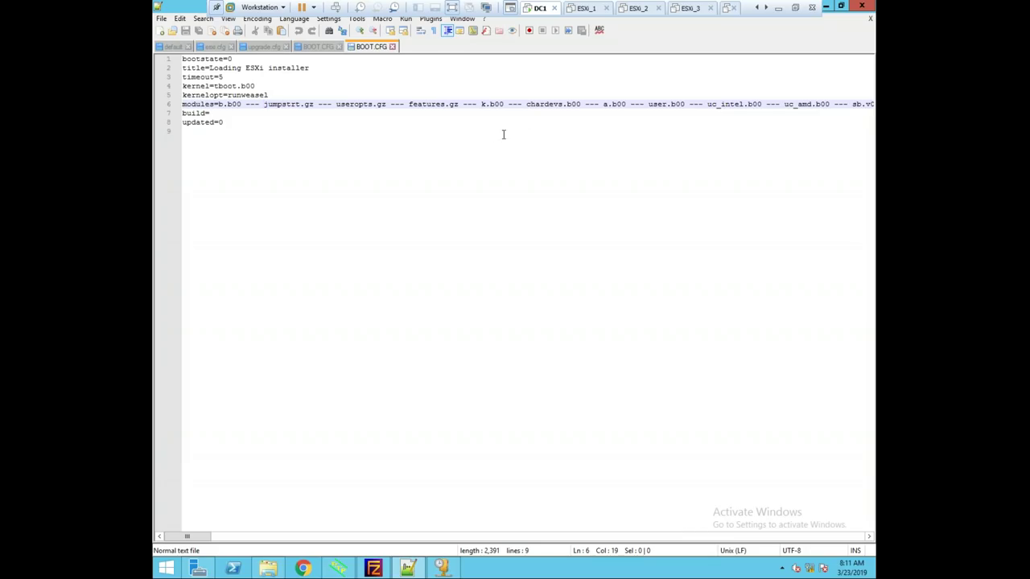
Close Notepad++, minimize File Explorer on DC1 and take VMware Workstation out of full screen mode
click(862, 6)
click(724, 269)
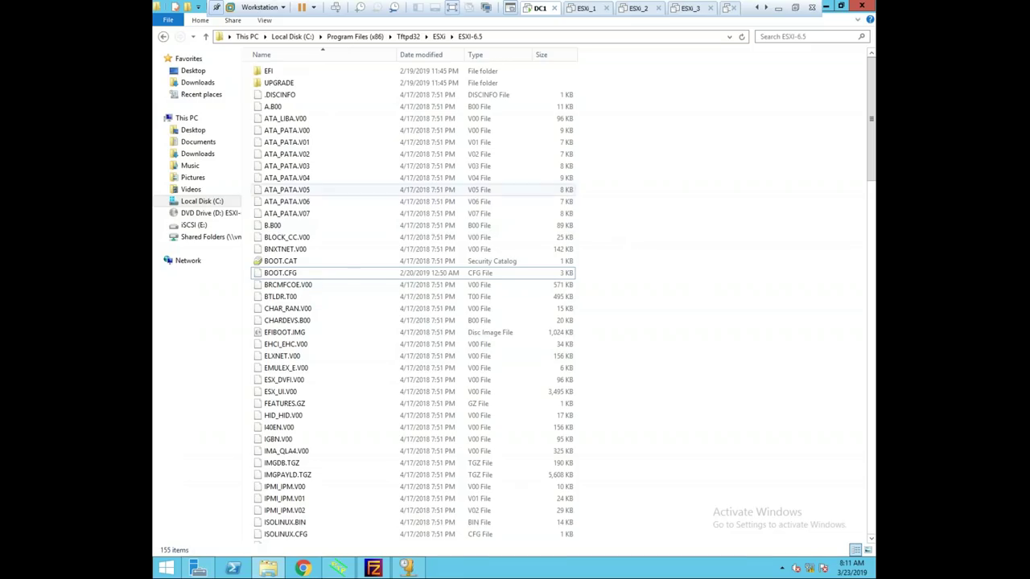
click(825, 7)
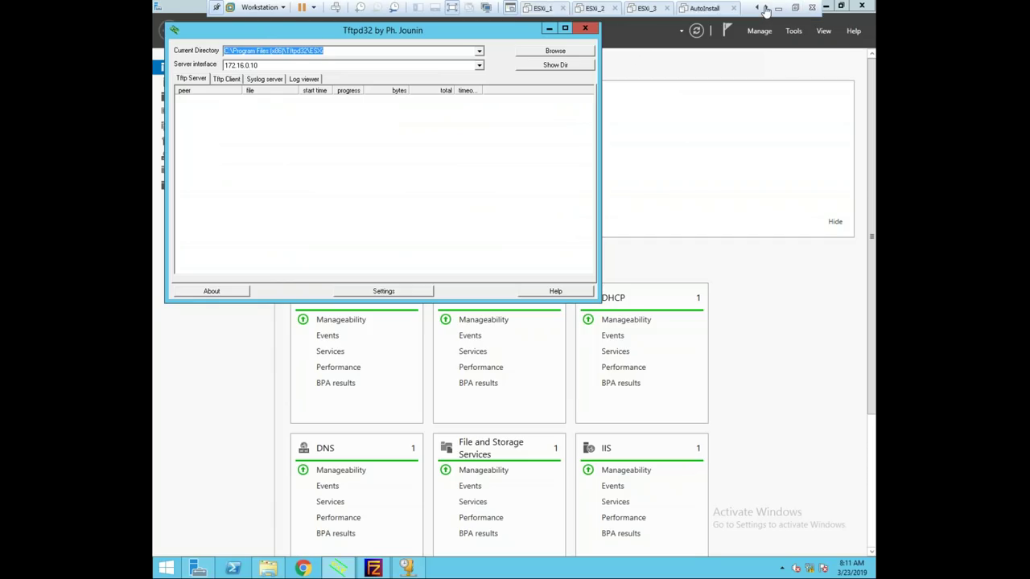
click(795, 8)
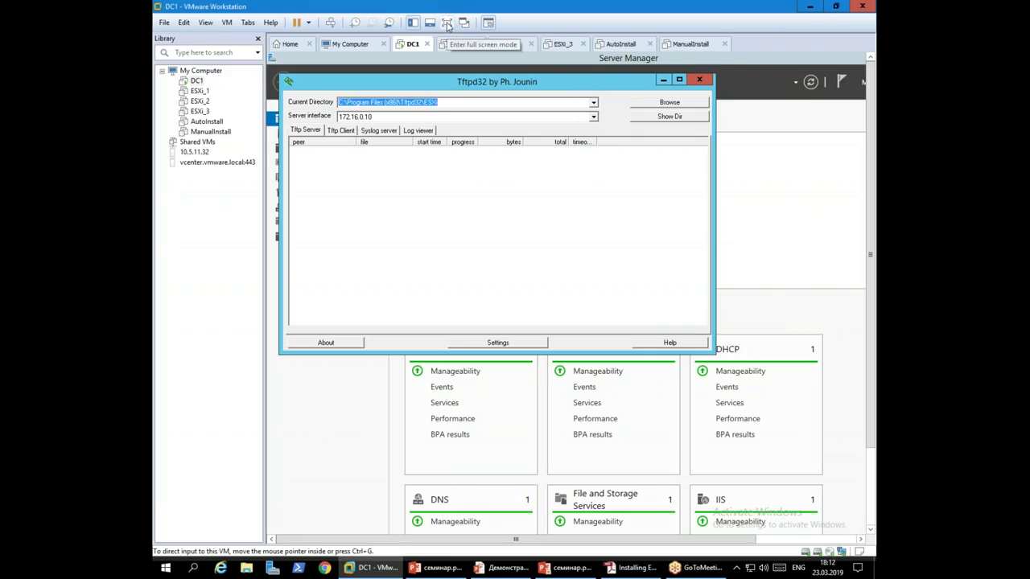
Power on the ManualInstall virtual machine and direct input to its console during the network boot
click(681, 47)
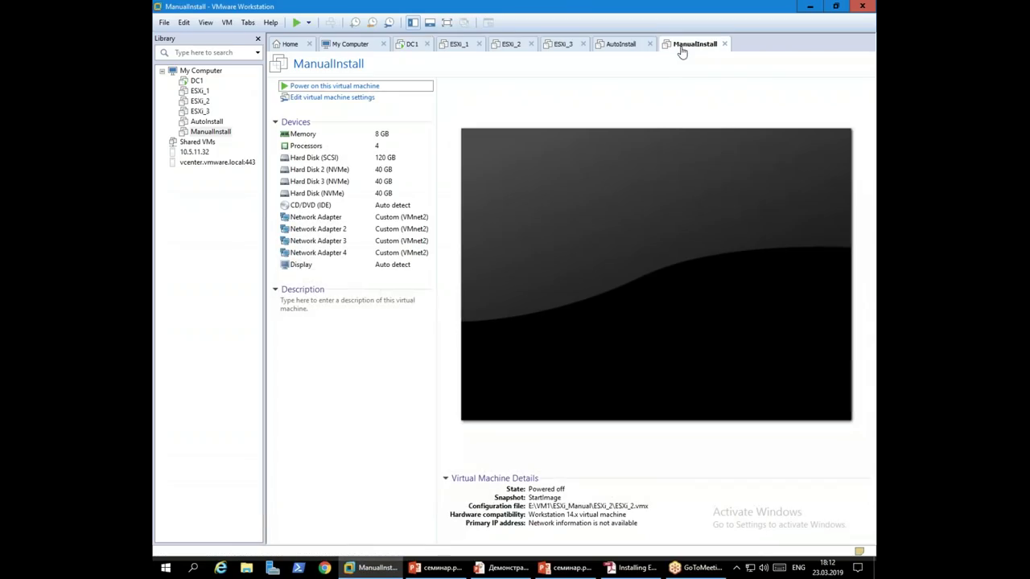
click(353, 87)
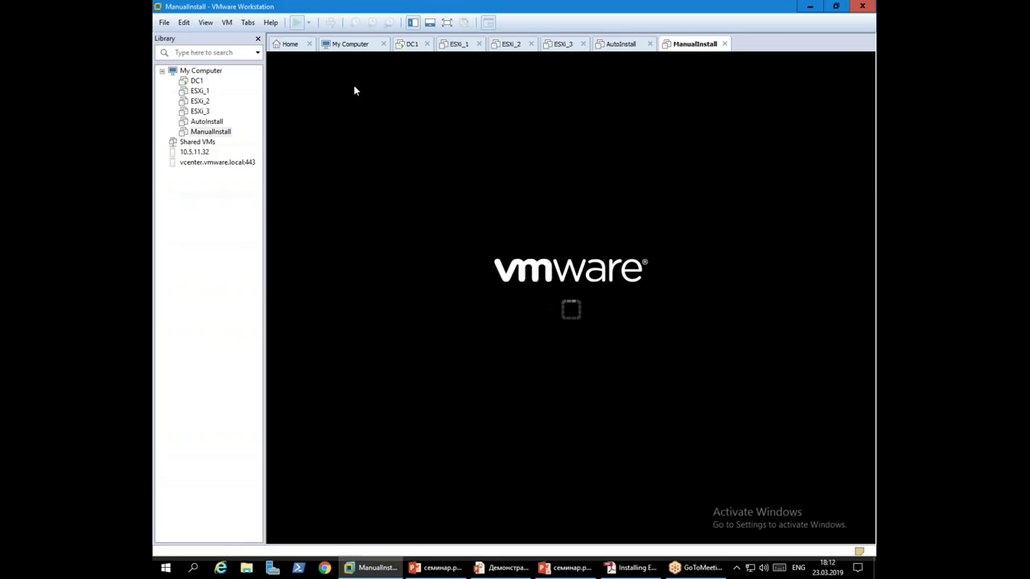
click(534, 308)
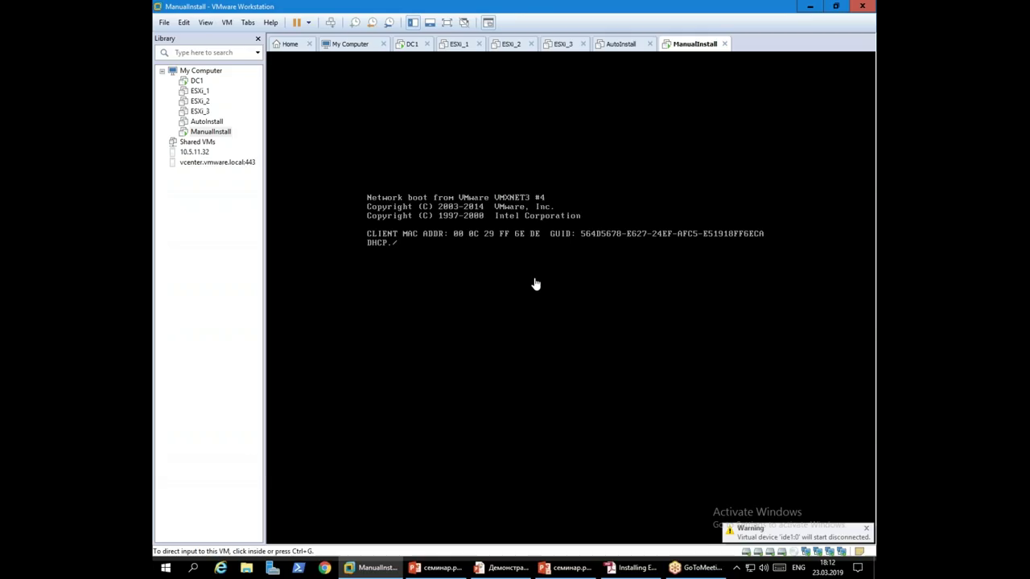
click(558, 247)
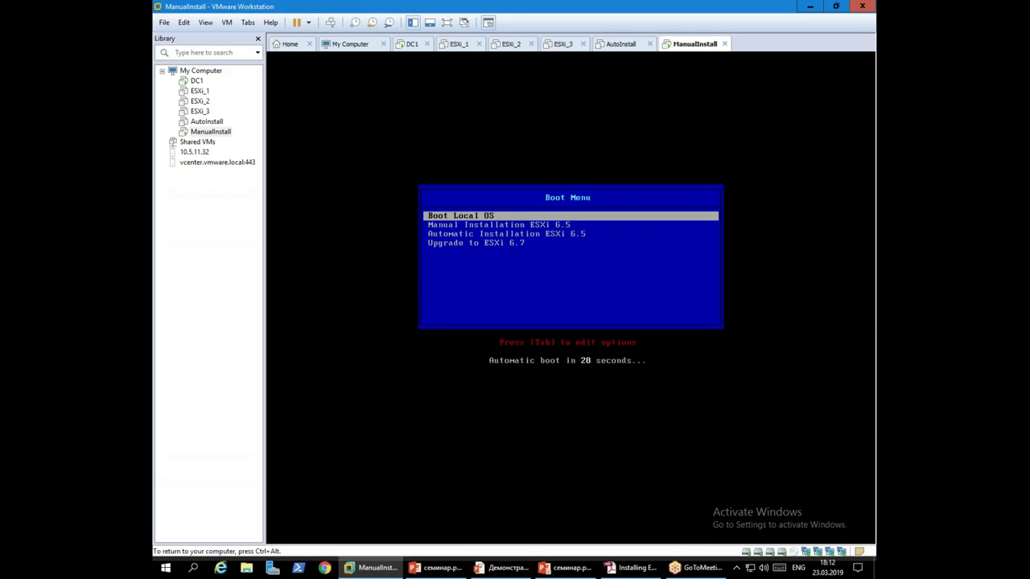
Boot the Manual Installation ESXi 6.5 entry from the PXE Boot Menu
key(Down)
key(Down)
key(Up)
key(Up)
key(Down)
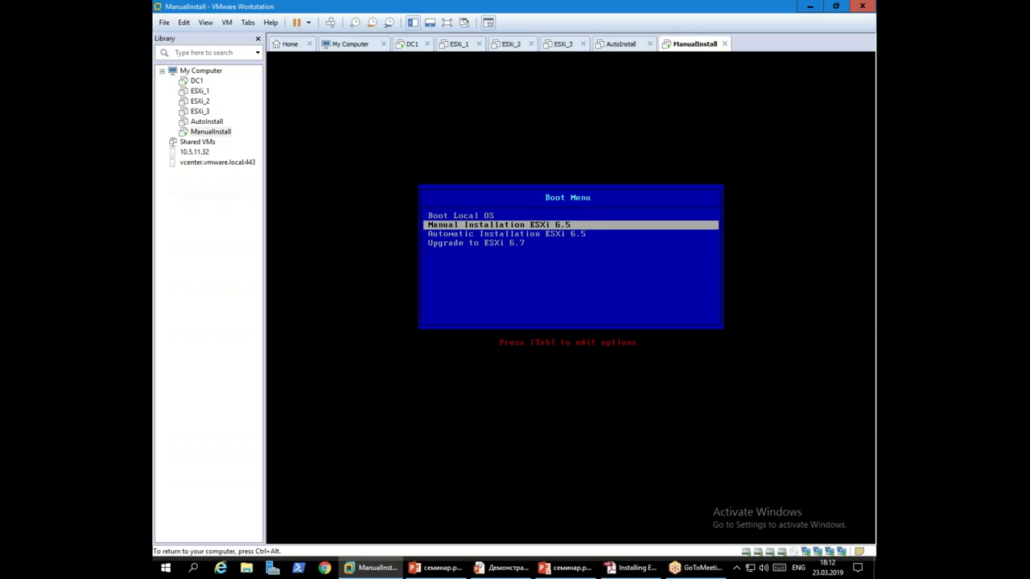
key(Return)
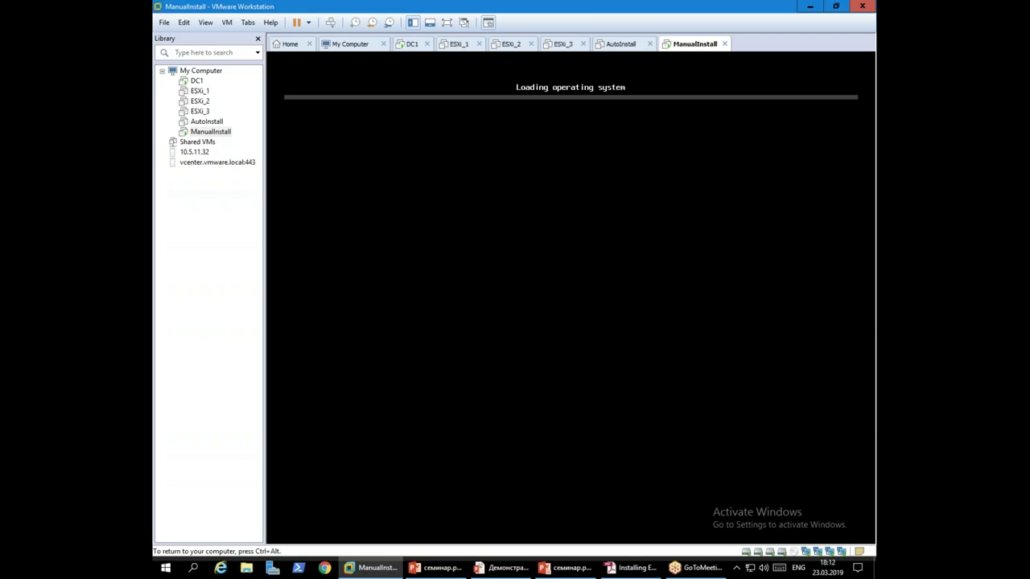
Check the Tftpd32 file transfers on DC1 and return to the ManualInstall console in the maximized window
click(411, 44)
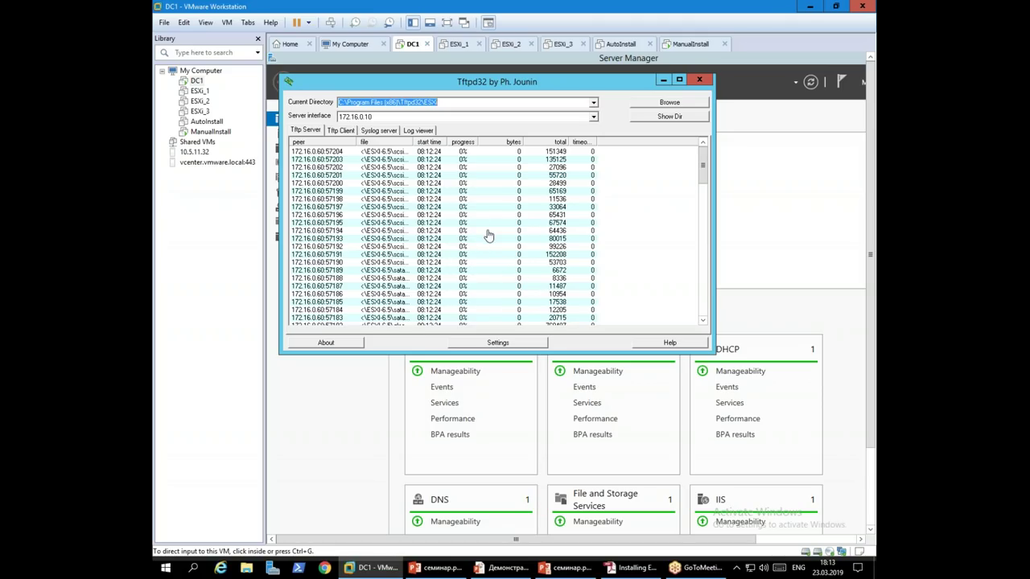
click(682, 47)
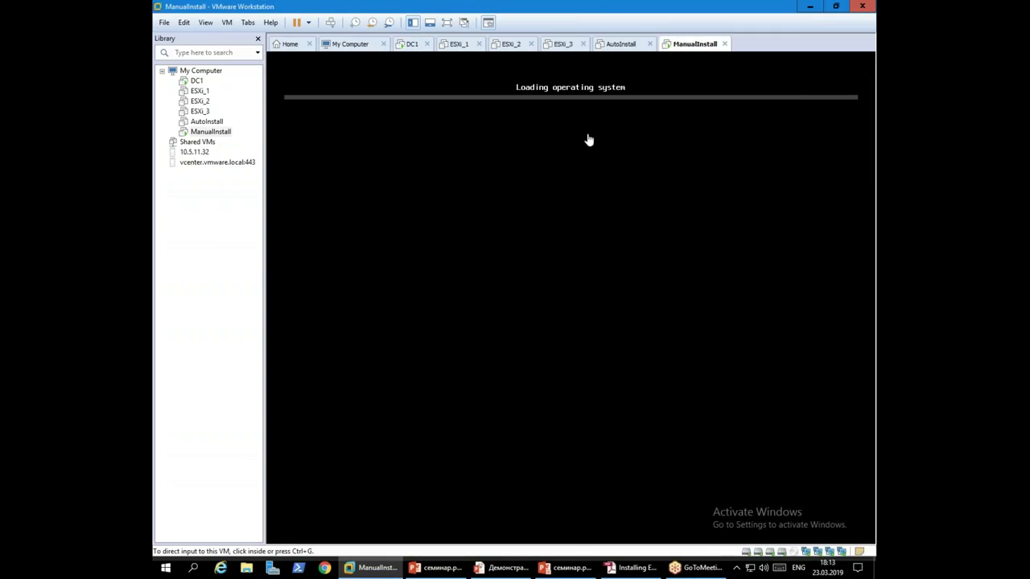
double_click(549, 11)
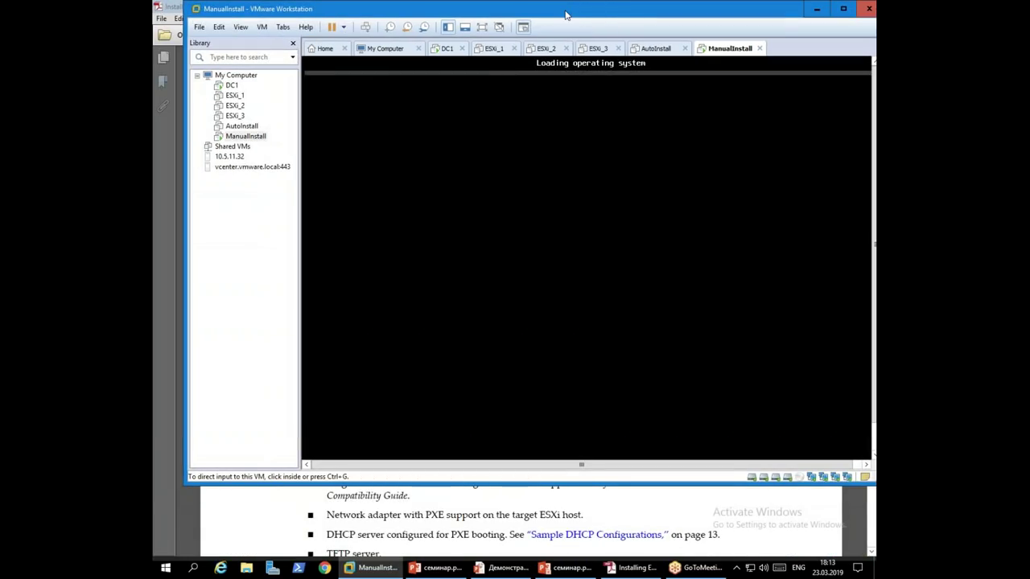
double_click(565, 14)
click(427, 377)
key(Return)
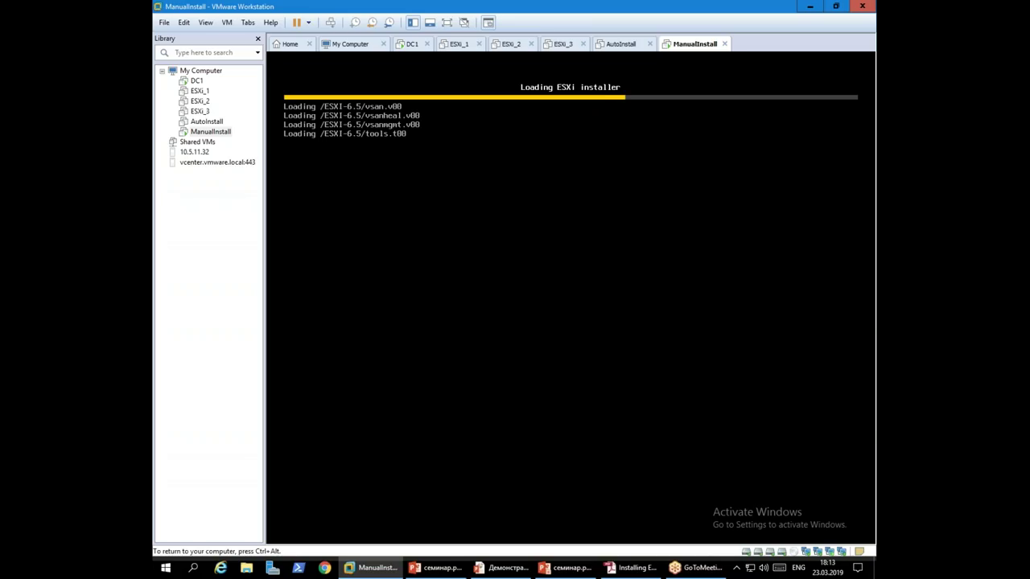
key(ctrl+alt)
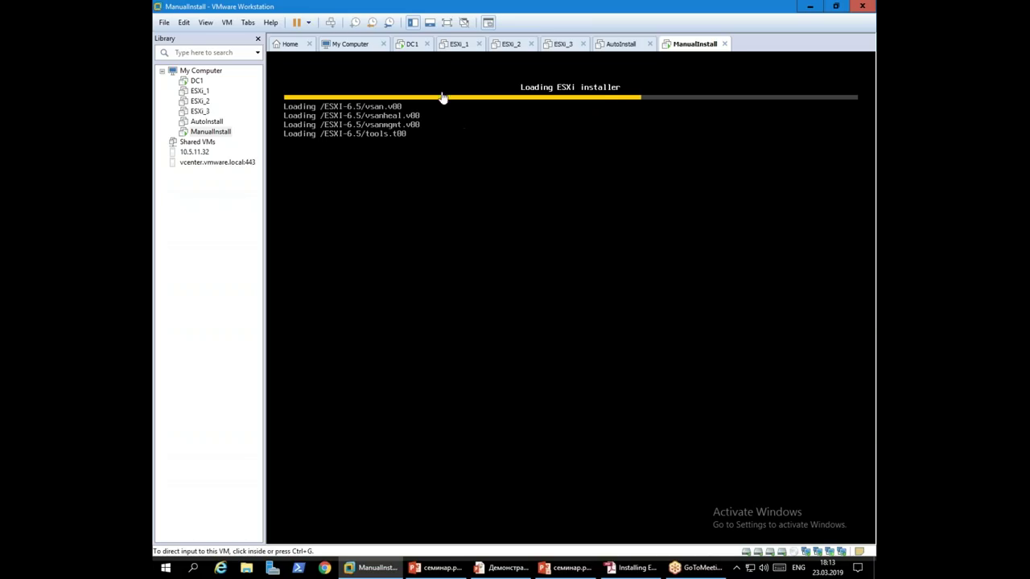
click(447, 24)
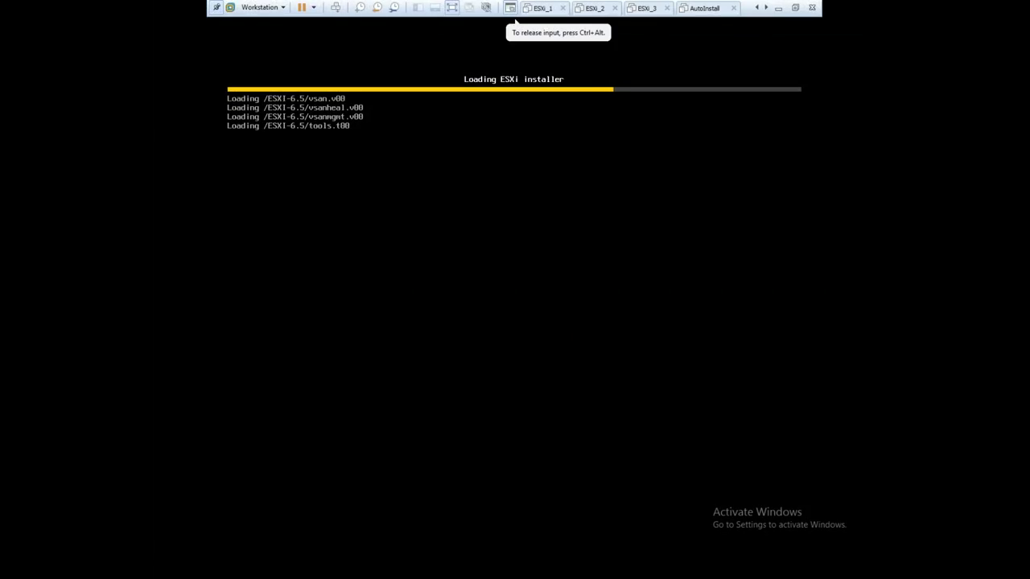
key(ctrl+alt)
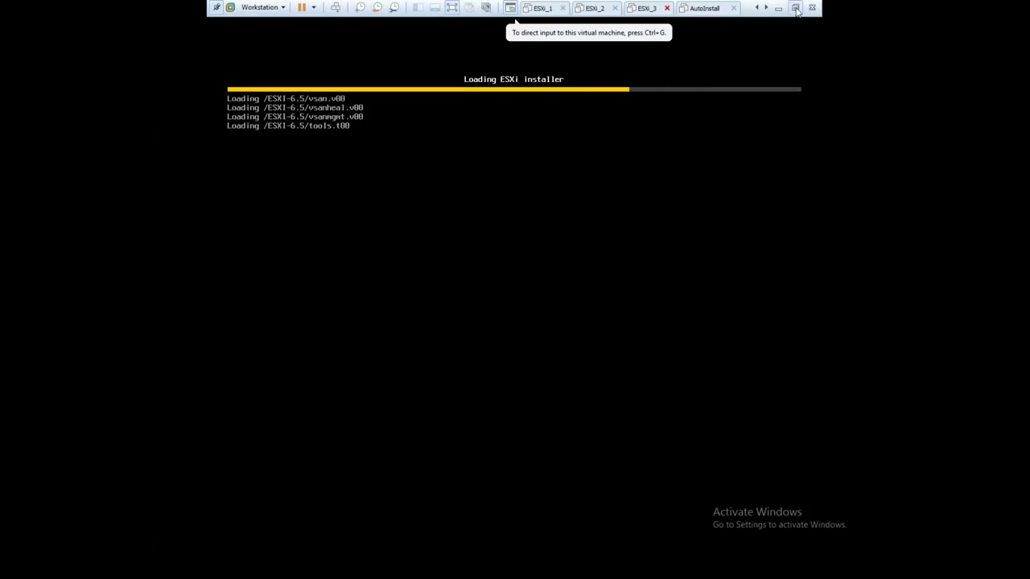
click(795, 8)
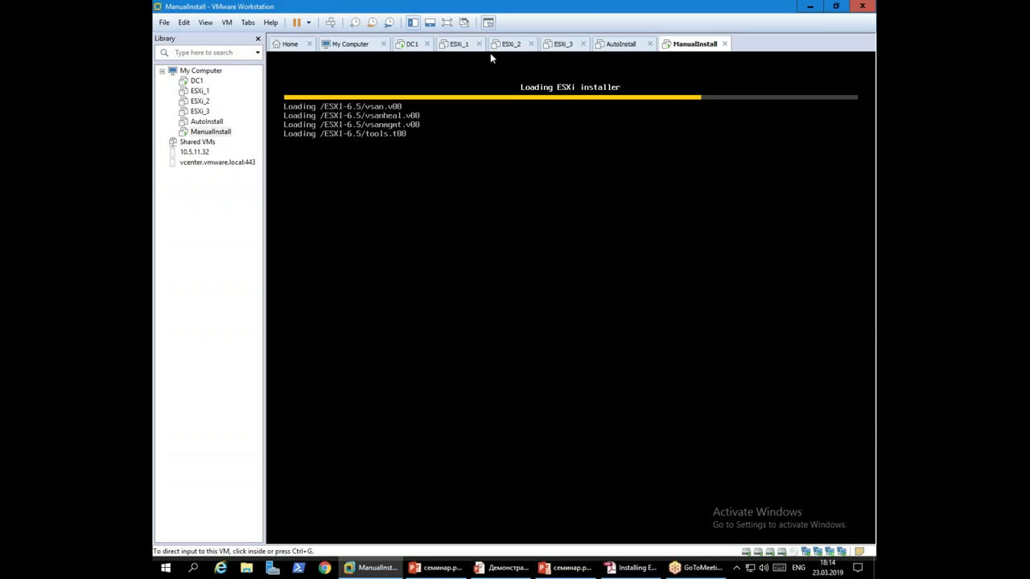
Switch to the DC1 virtual machine, show it full screen and bring up its File Explorer window
click(414, 45)
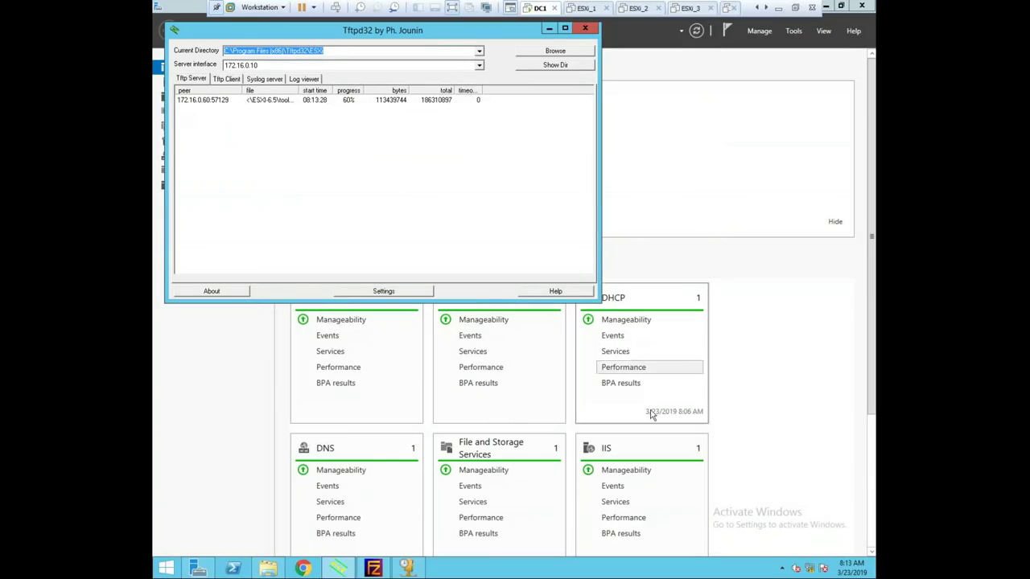
click(446, 22)
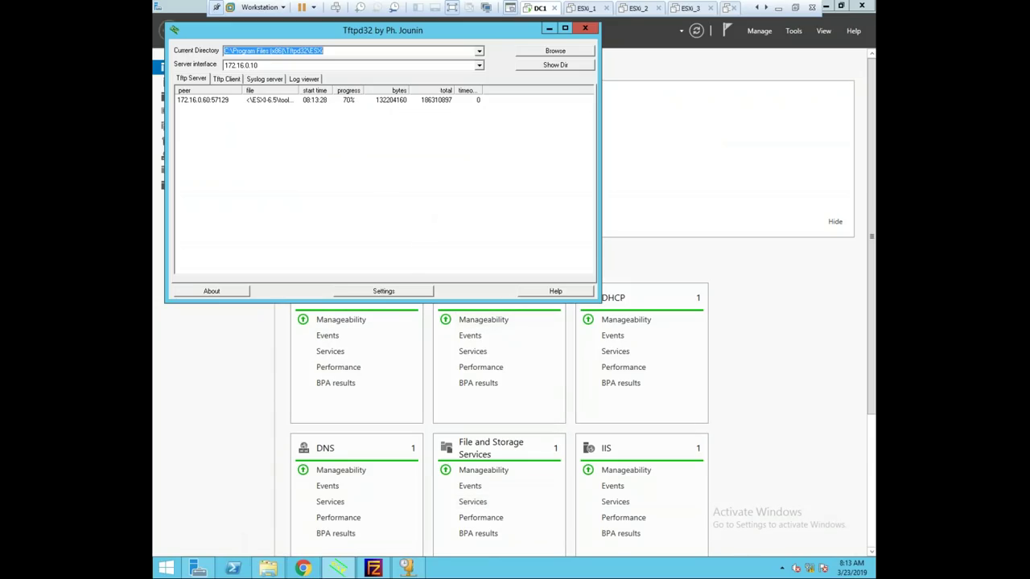
click(270, 570)
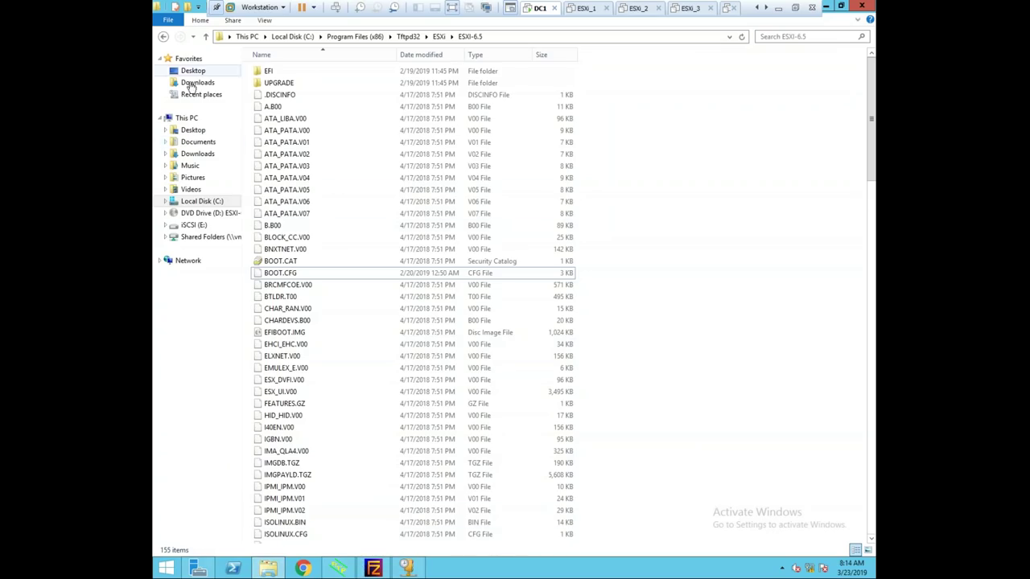
Browse to the C:\Program Files (x86)\Tftpd32\ESXi folder
click(193, 201)
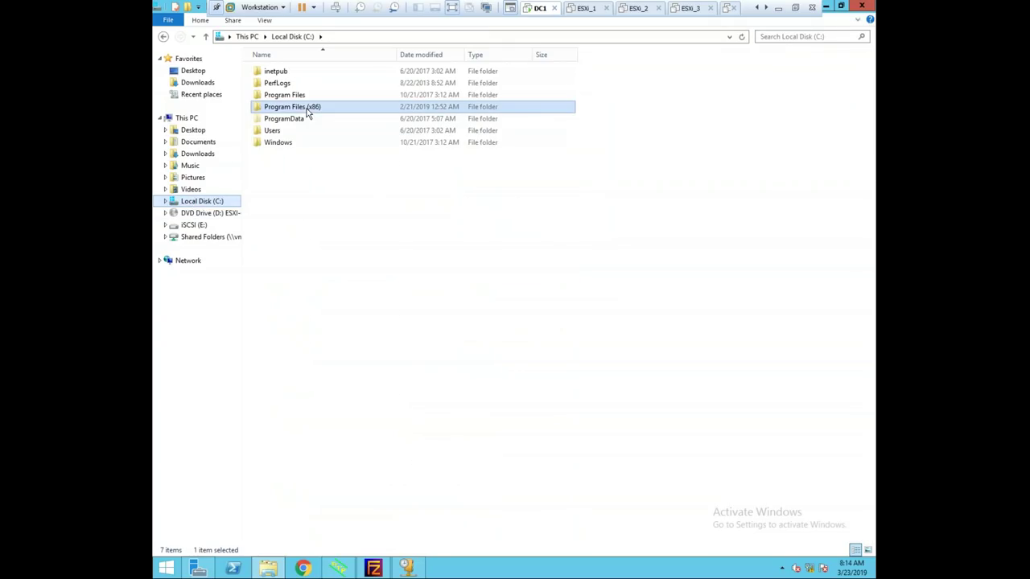
double_click(308, 106)
double_click(296, 131)
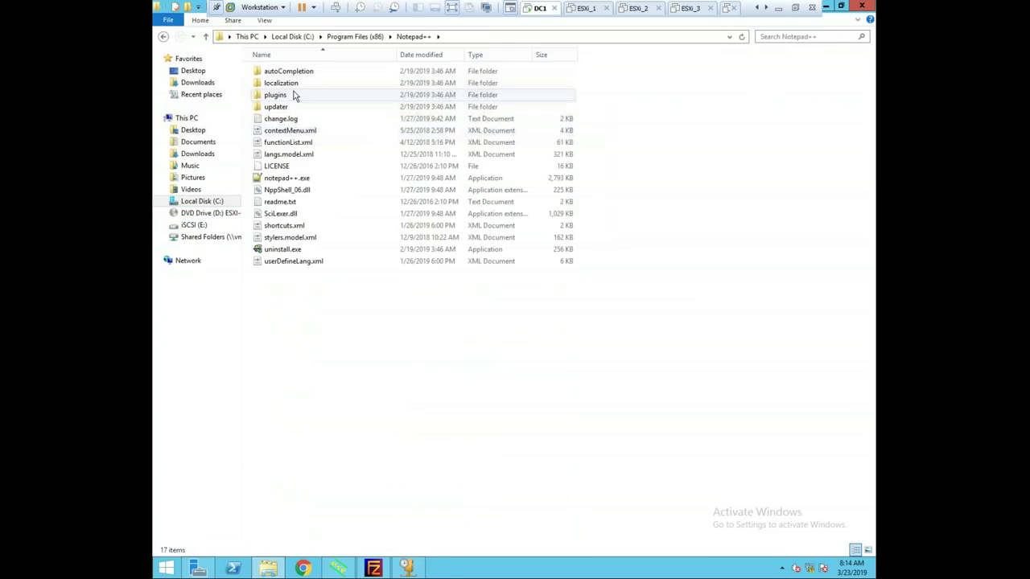
click(342, 37)
double_click(287, 143)
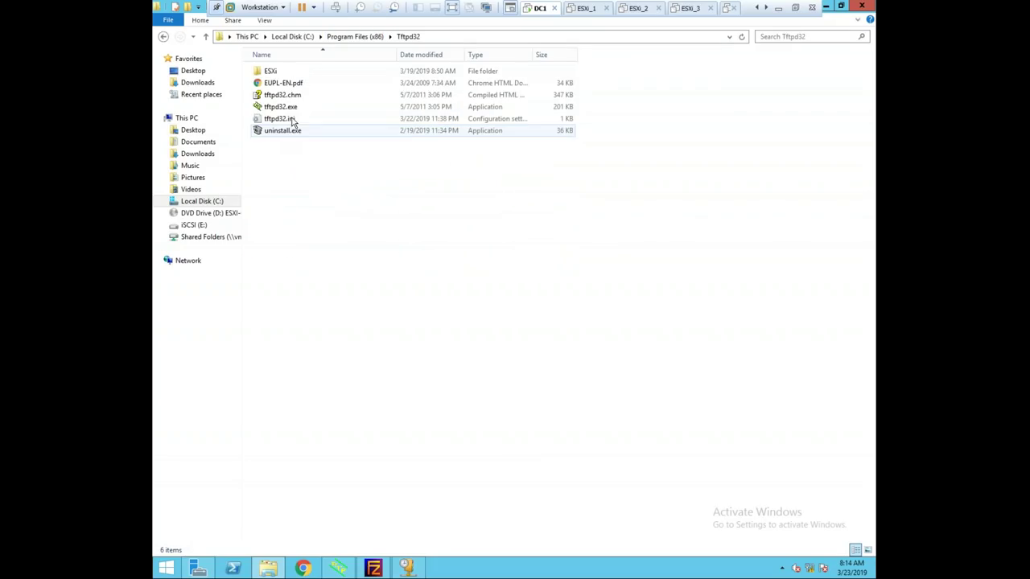
double_click(282, 72)
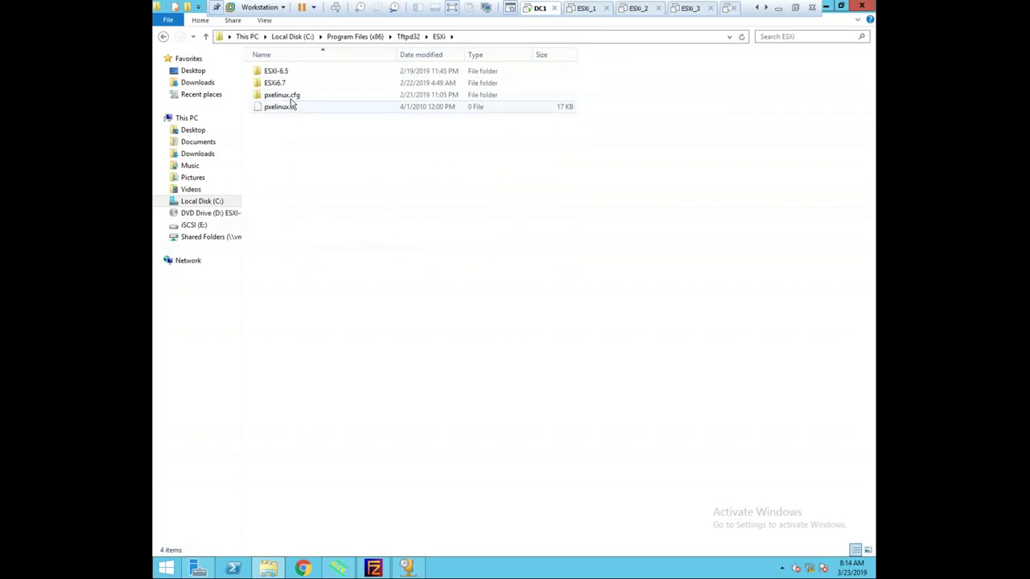
Open the default file from the pxelinux.cfg folder in Notepad++
click(295, 96)
double_click(295, 96)
click(281, 107)
right_click(281, 107)
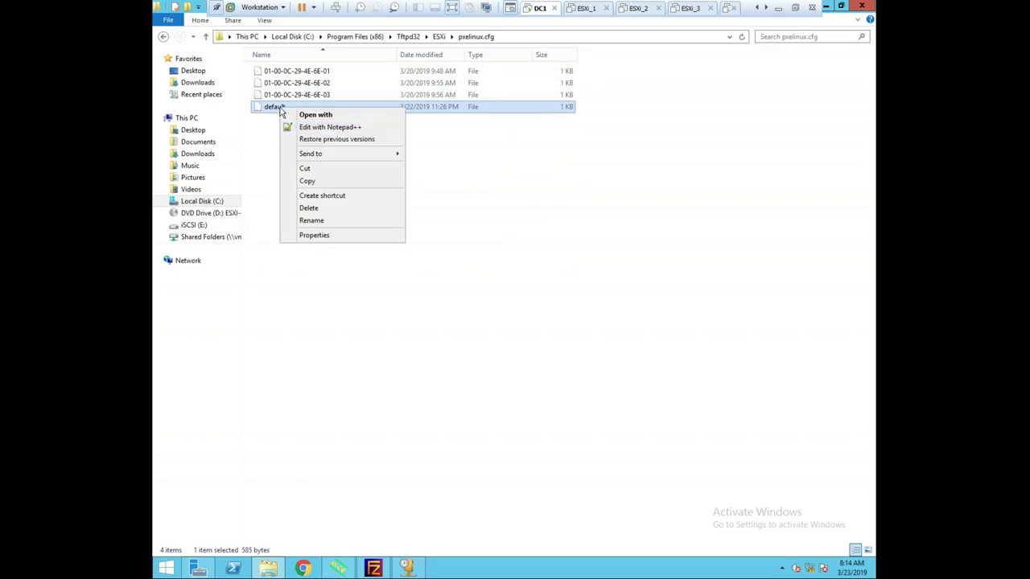
click(342, 129)
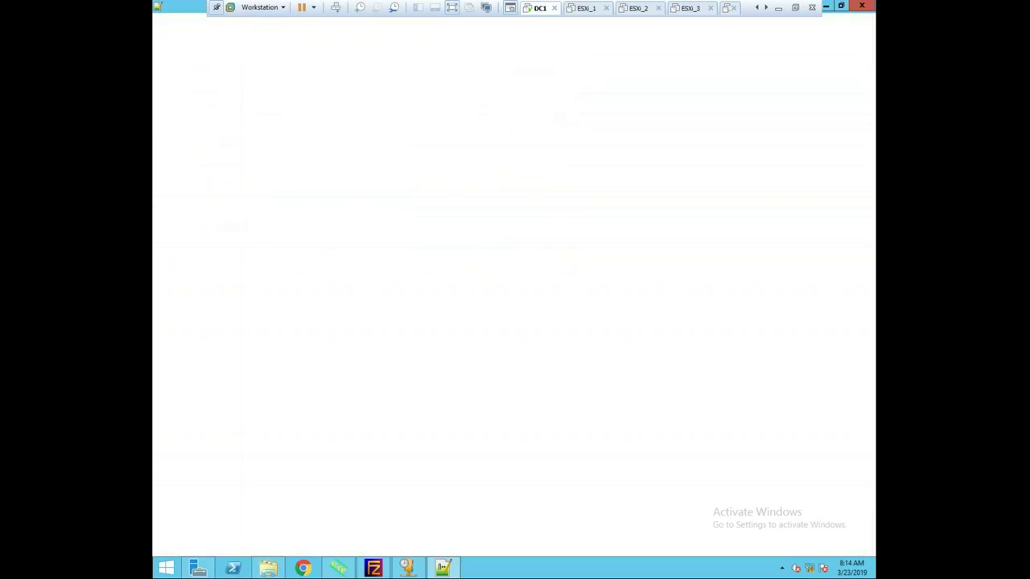
Examine the manual and automatic ESXi 6.5 installation entries, comparing their boot.cfg paths and the ks= kickstart file parameter
click(291, 230)
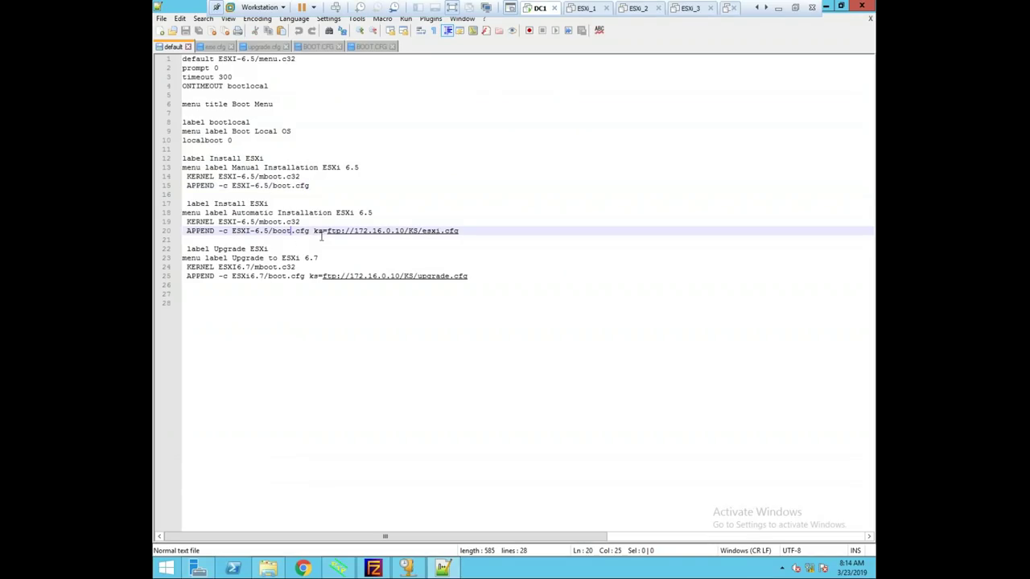
drag(313, 230, 473, 239)
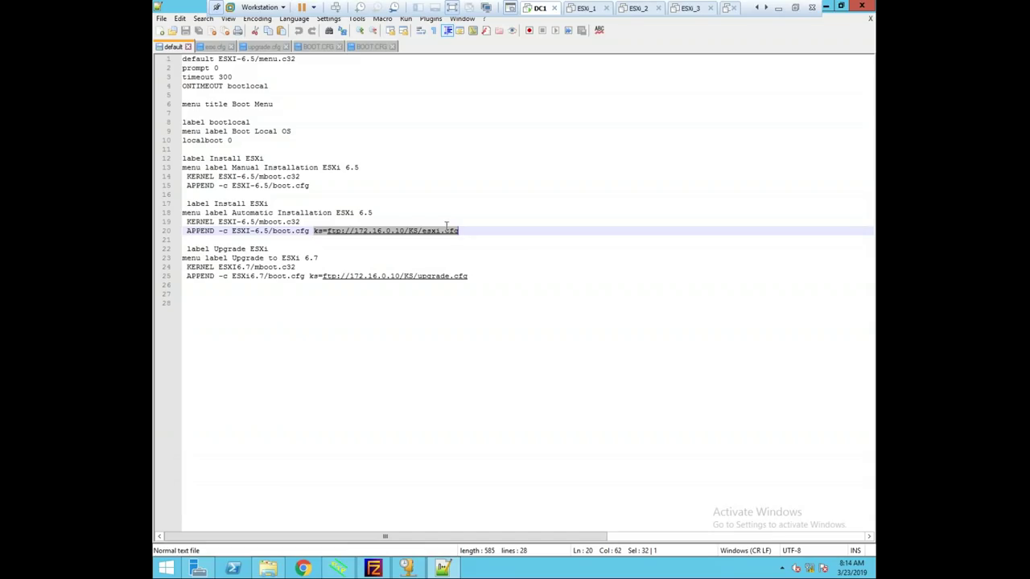
drag(309, 186, 267, 186)
click(321, 186)
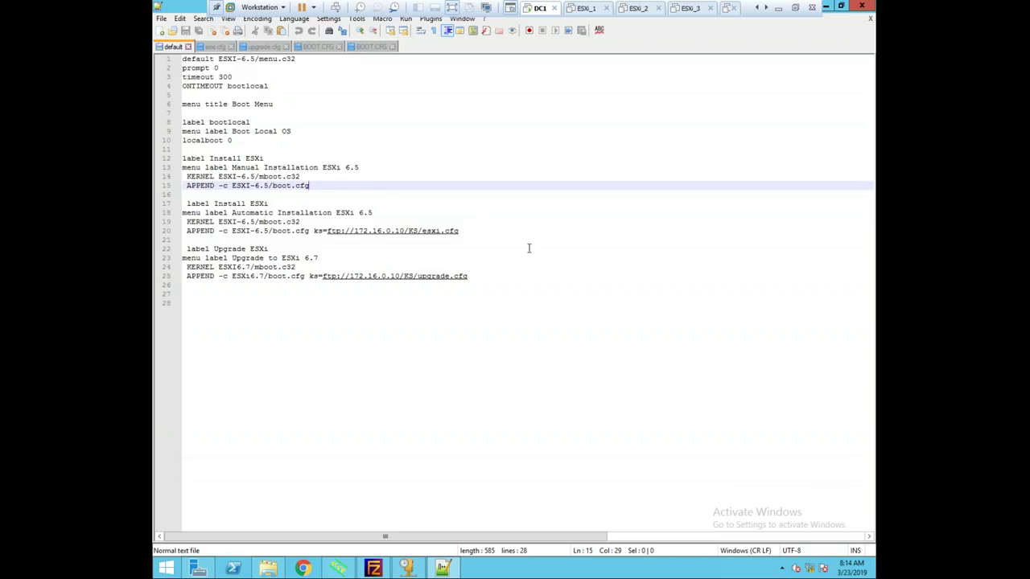
drag(308, 232, 259, 232)
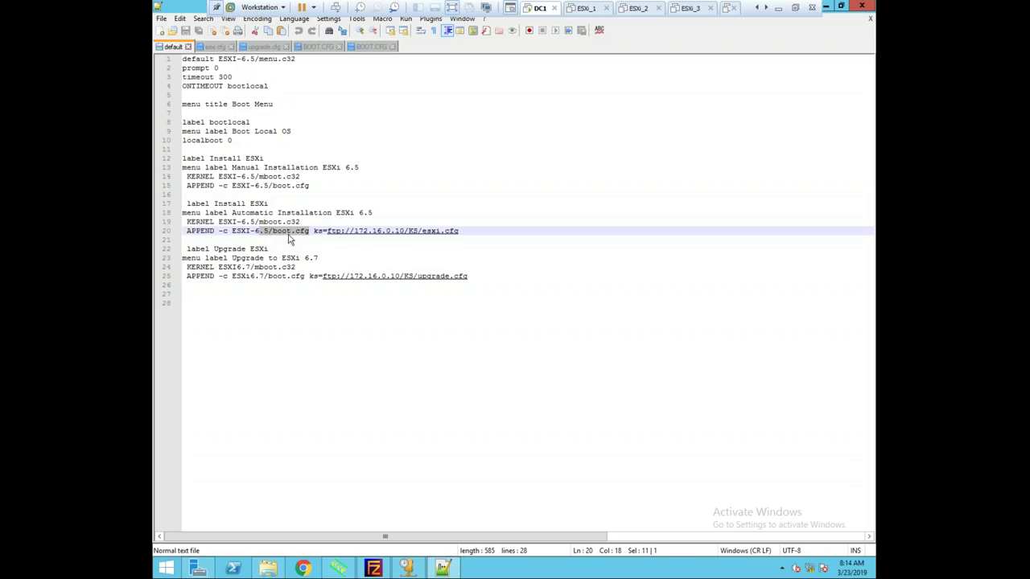
click(309, 232)
drag(295, 222, 268, 222)
drag(314, 231, 462, 231)
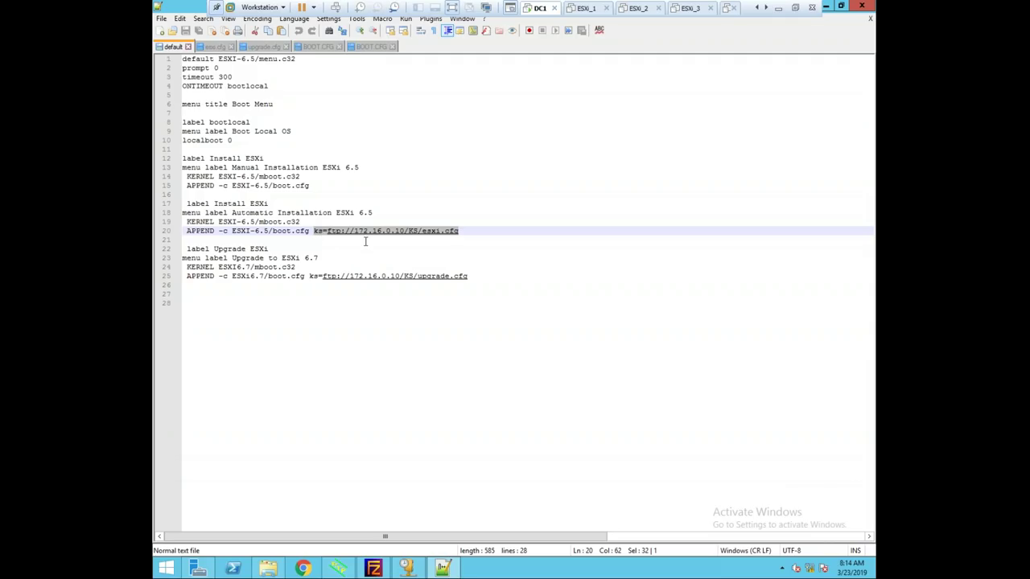
click(479, 231)
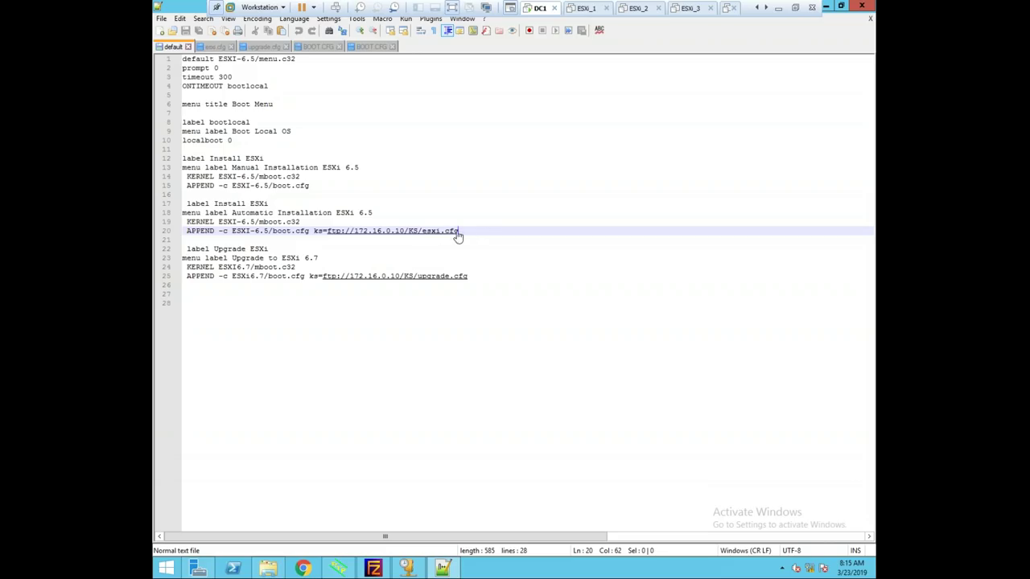
Open the esxi.cfg kickstart file and examine its license acceptance, disk installation and root password lines
click(215, 49)
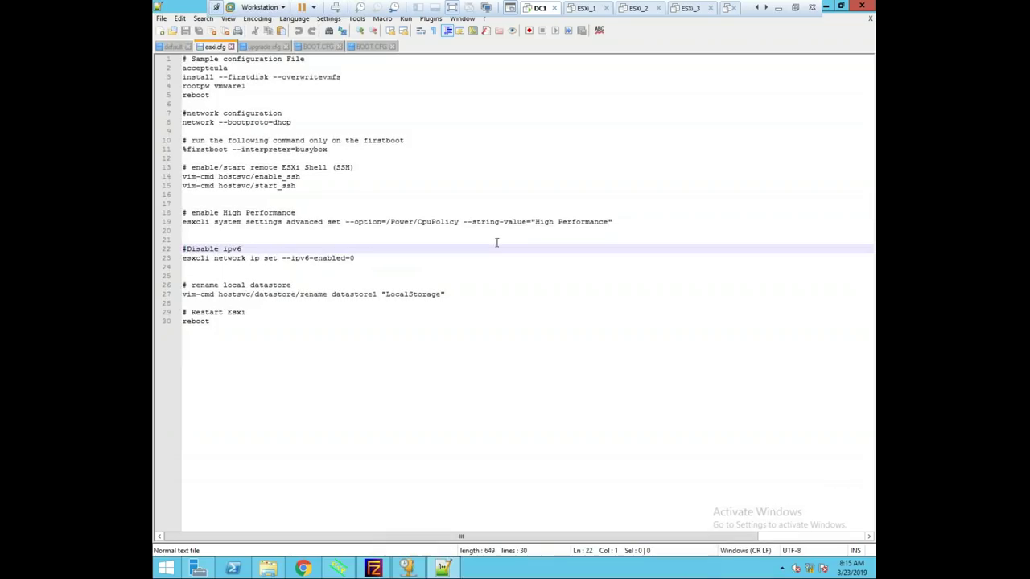
click(481, 203)
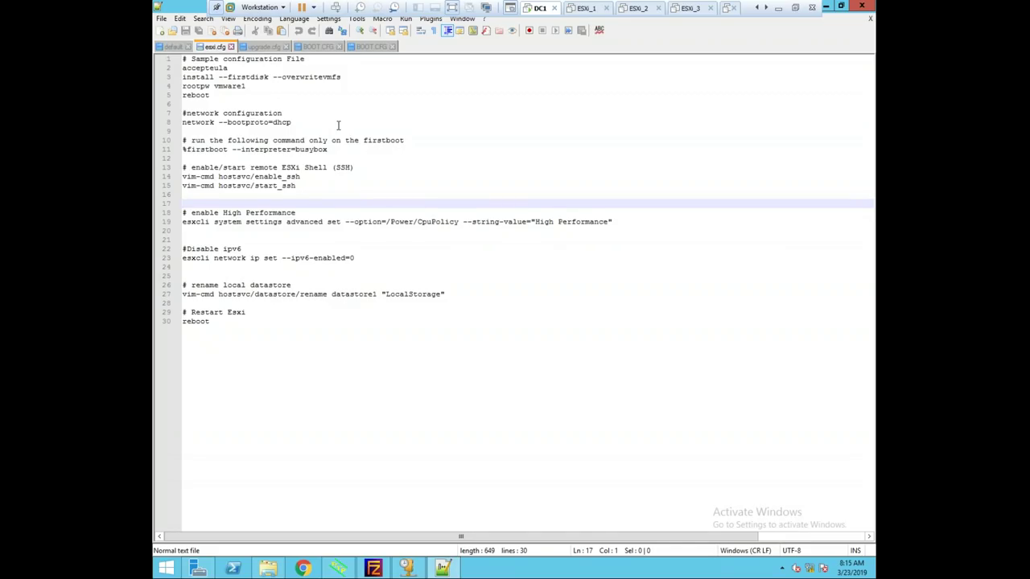
click(229, 68)
click(201, 77)
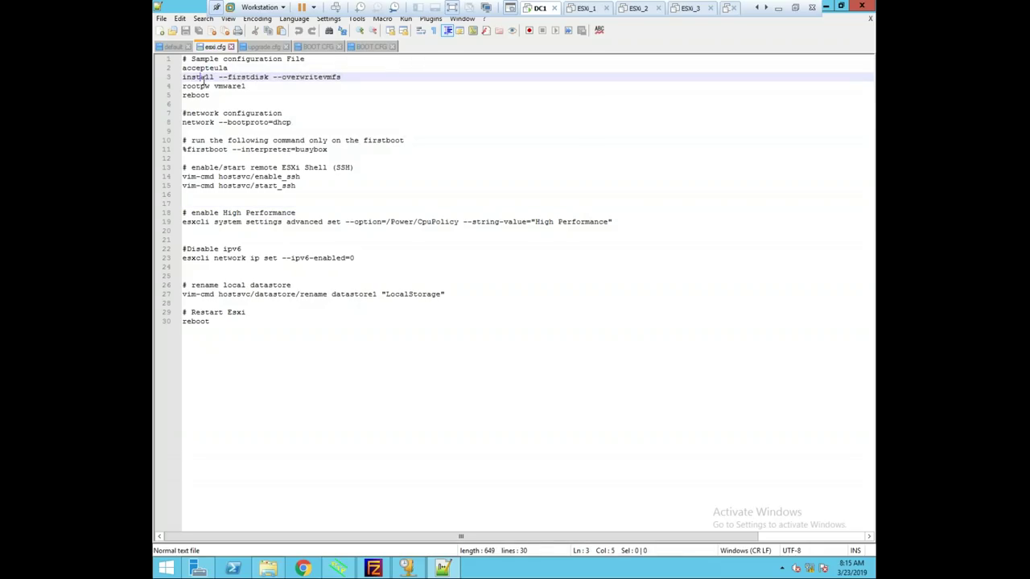
drag(216, 78, 186, 77)
click(201, 78)
click(235, 77)
drag(214, 86, 240, 86)
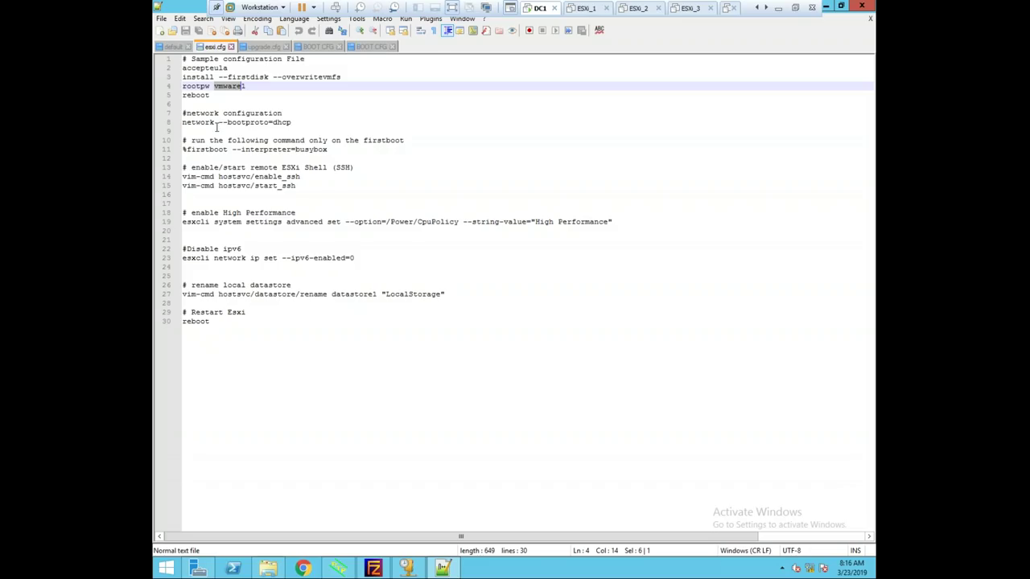
Examine the DHCP network setting and the %firstboot interpreter line in esxi.cfg
click(293, 122)
shift+click(264, 122)
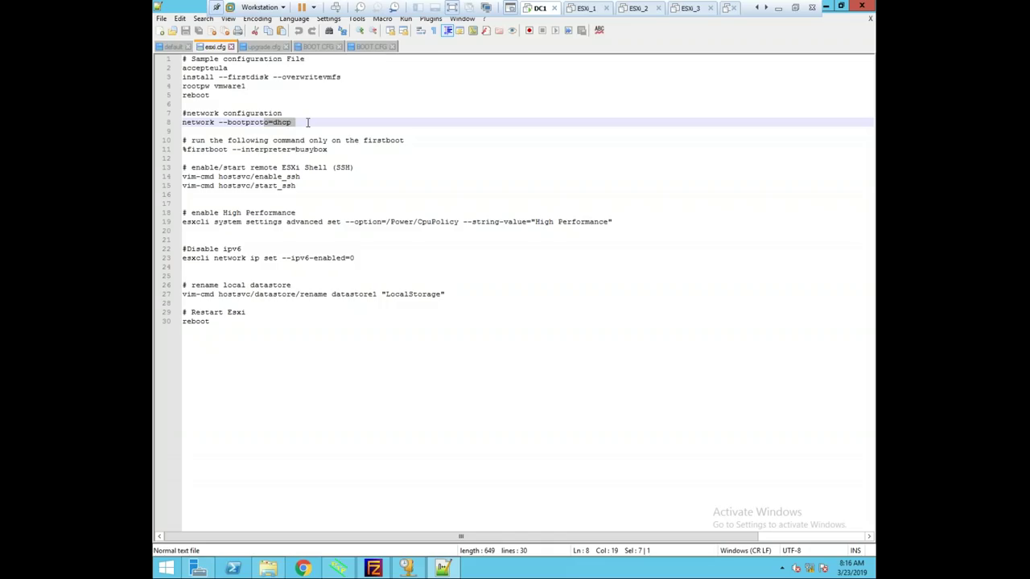
click(301, 121)
drag(326, 149, 182, 149)
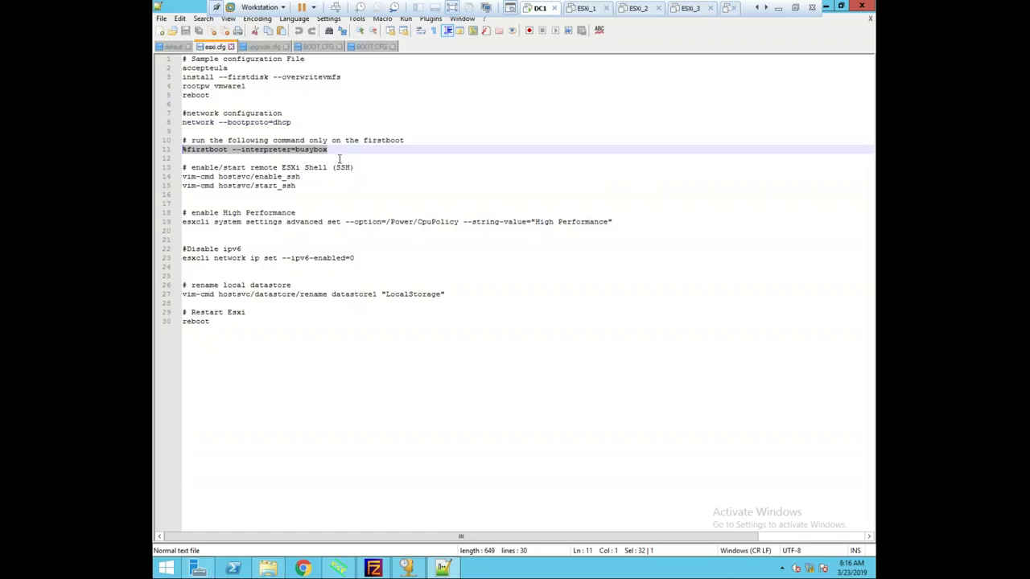
click(351, 154)
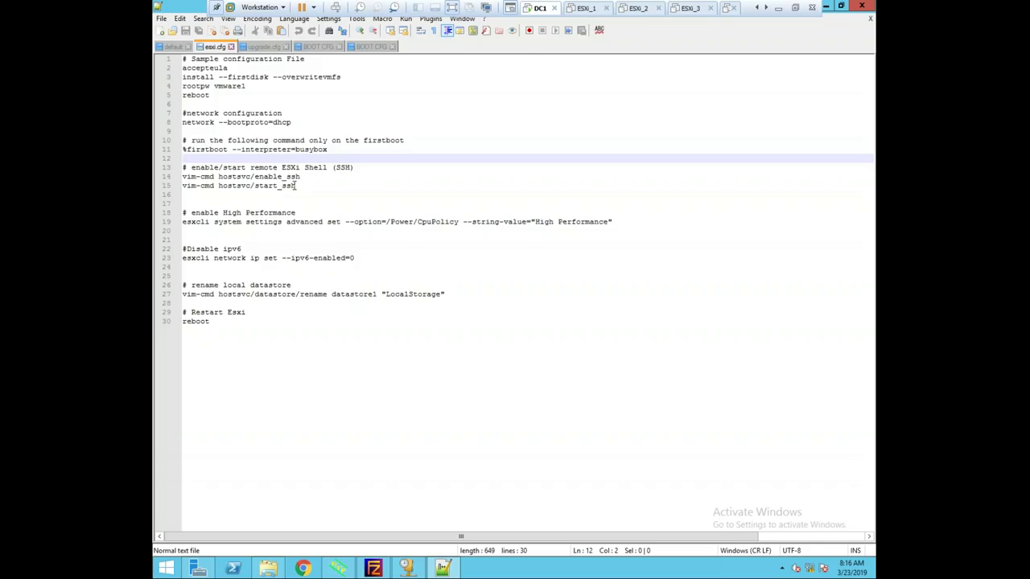
Examine the esxcli commands in esxi.cfg for the High Performance CPU policy and for disabling IPv6
drag(215, 223, 330, 231)
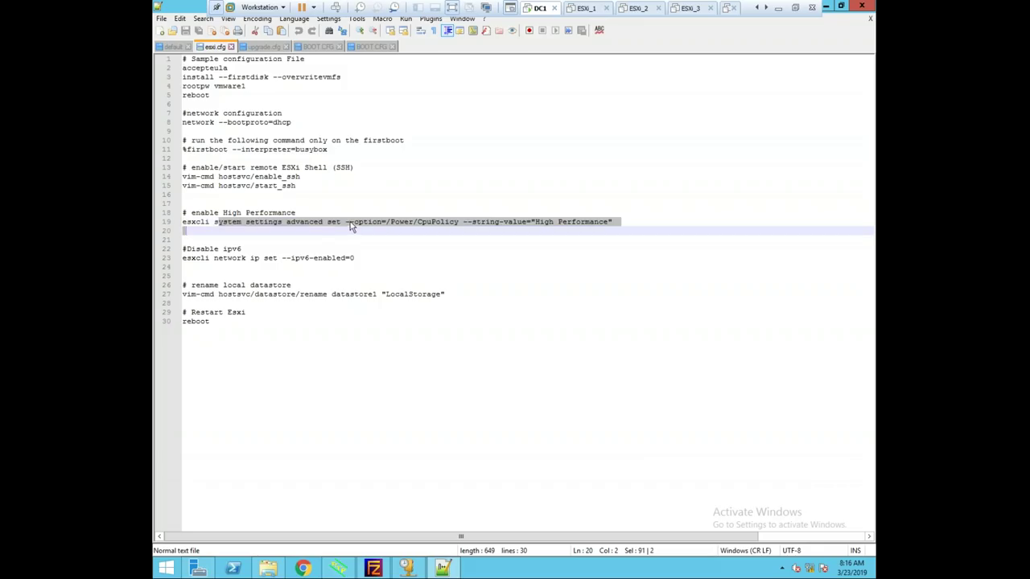
click(348, 222)
key(Right)
key(Right)
key(Right)
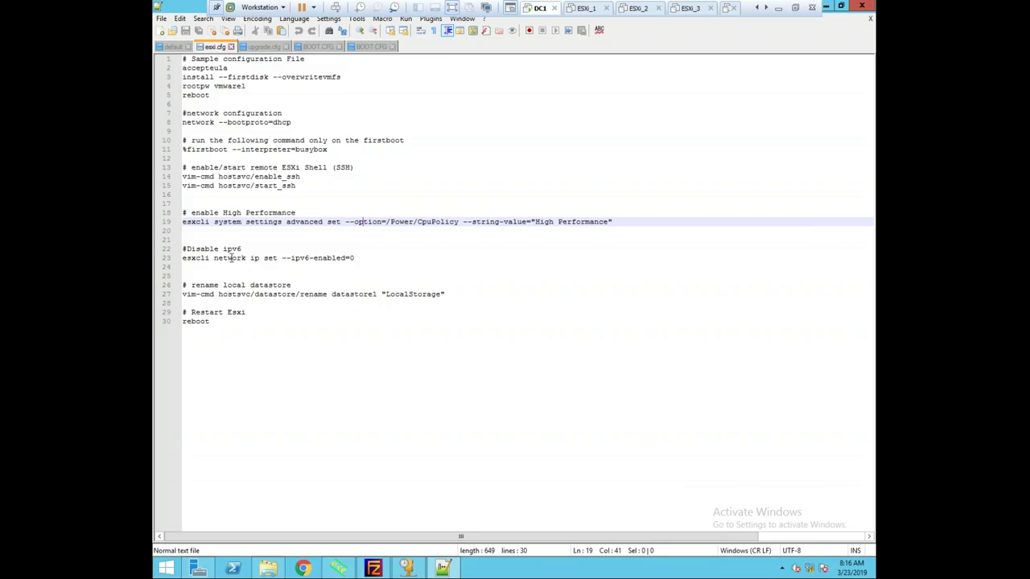
drag(204, 258, 282, 264)
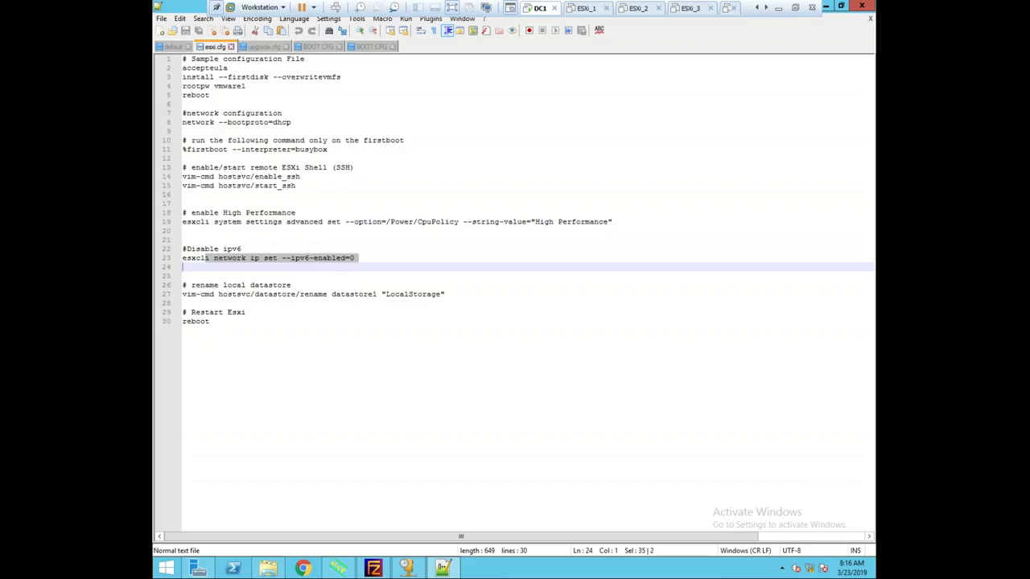
click(356, 260)
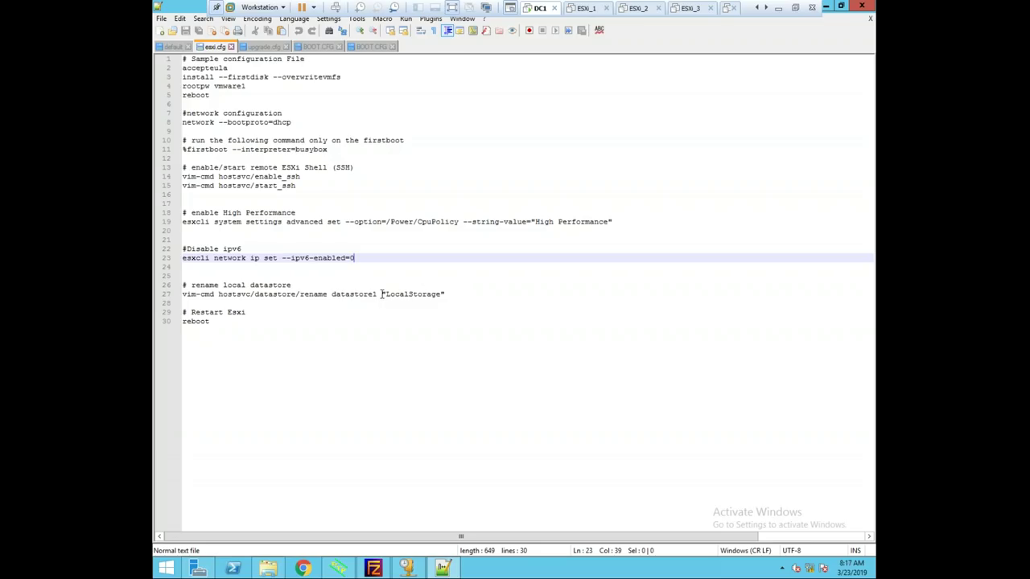
Return to the ManualInstall console, continue past the ESXi 6.5.0 installer welcome screen and accept the license agreement
click(768, 8)
click(768, 8)
click(715, 9)
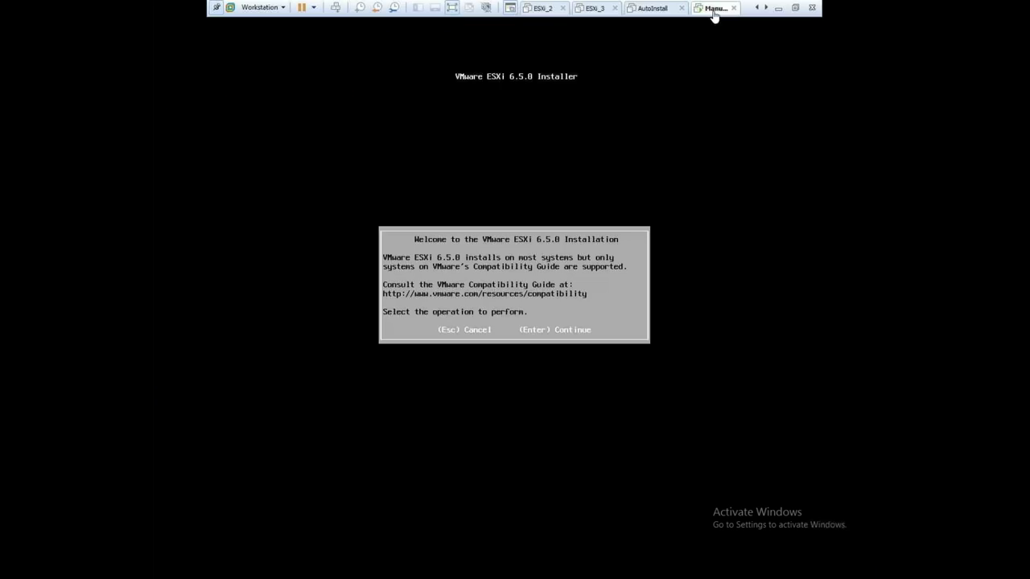
key(Return)
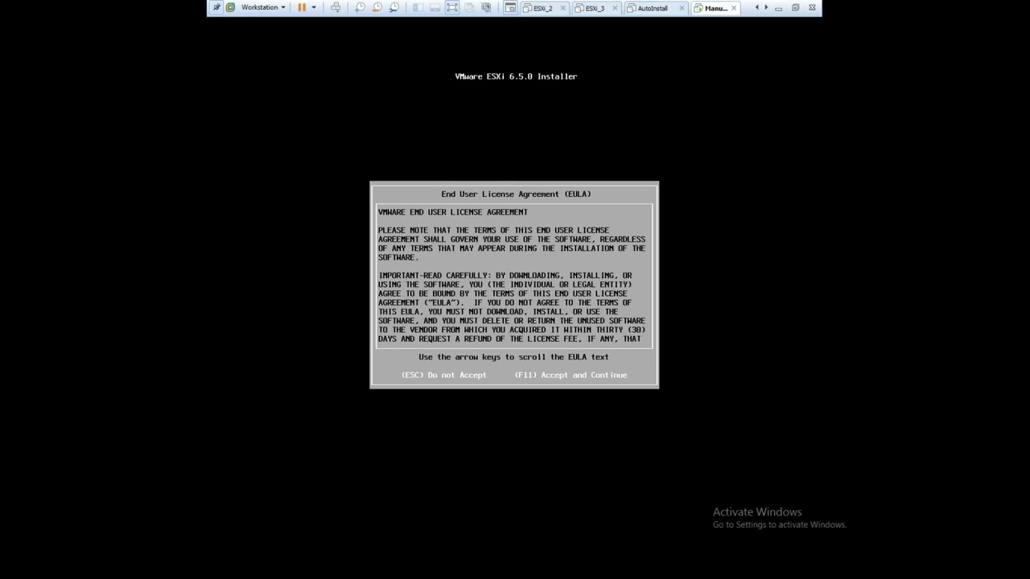
key(F11)
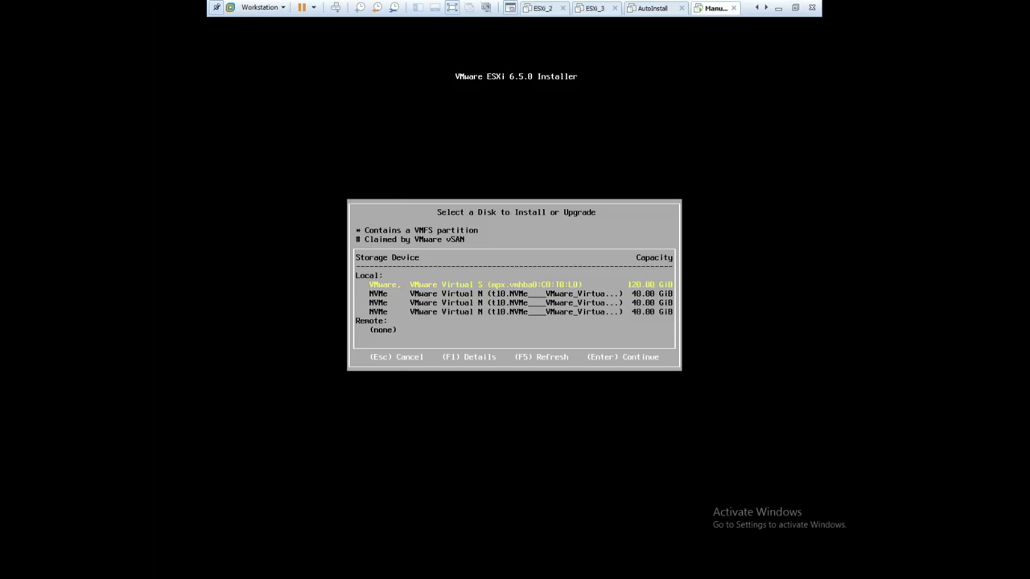
Choose the 120 GiB local disk, enter and confirm the root password, and start the ESXi 6.5.0 installation
key(Return)
key(Return)
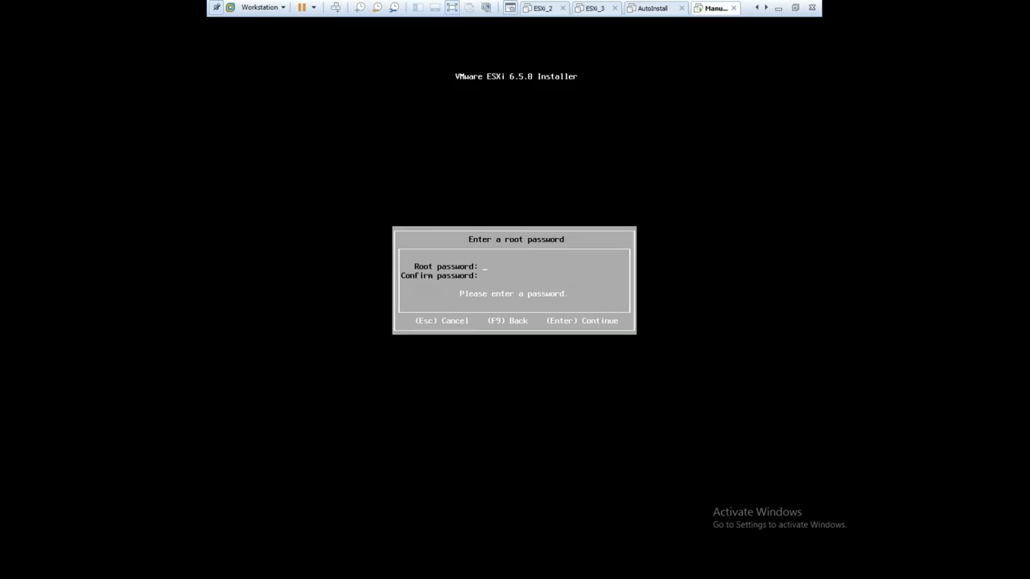
text(**************)
key(Return)
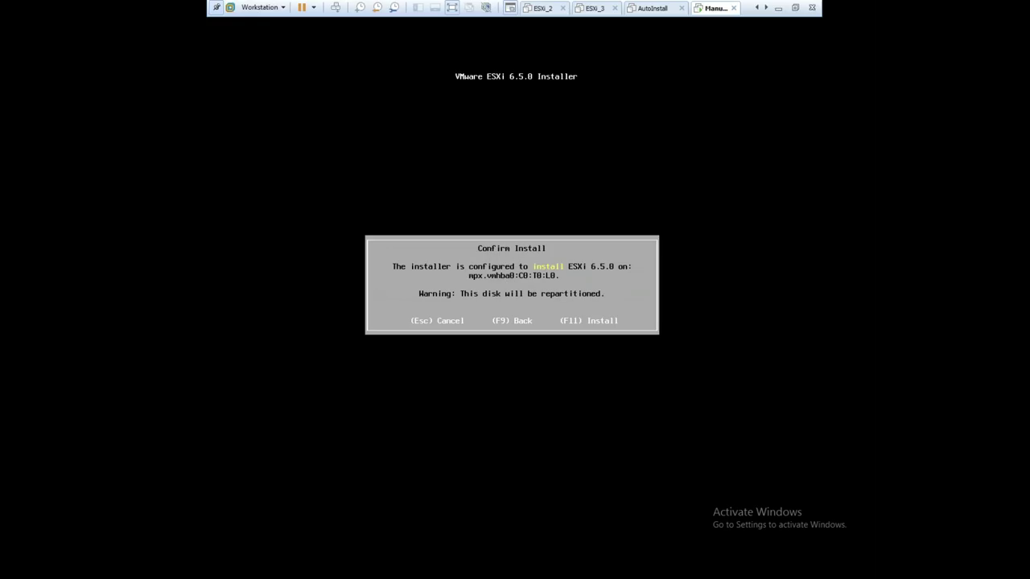
key(F11)
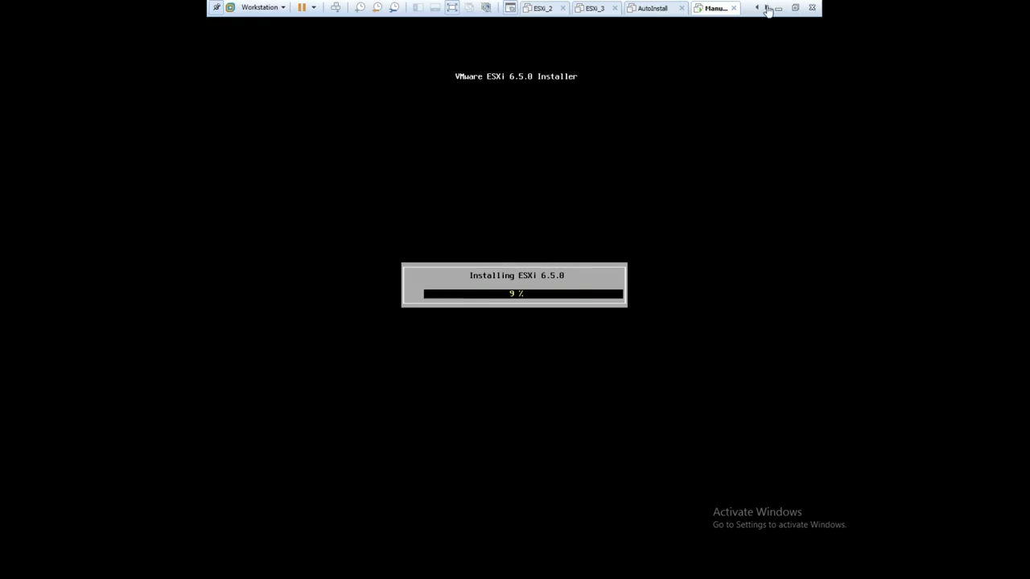
Return to DC1 and examine the Manual Installation ESXi 6.5 entry in the pxelinux.cfg default file
click(795, 8)
click(622, 44)
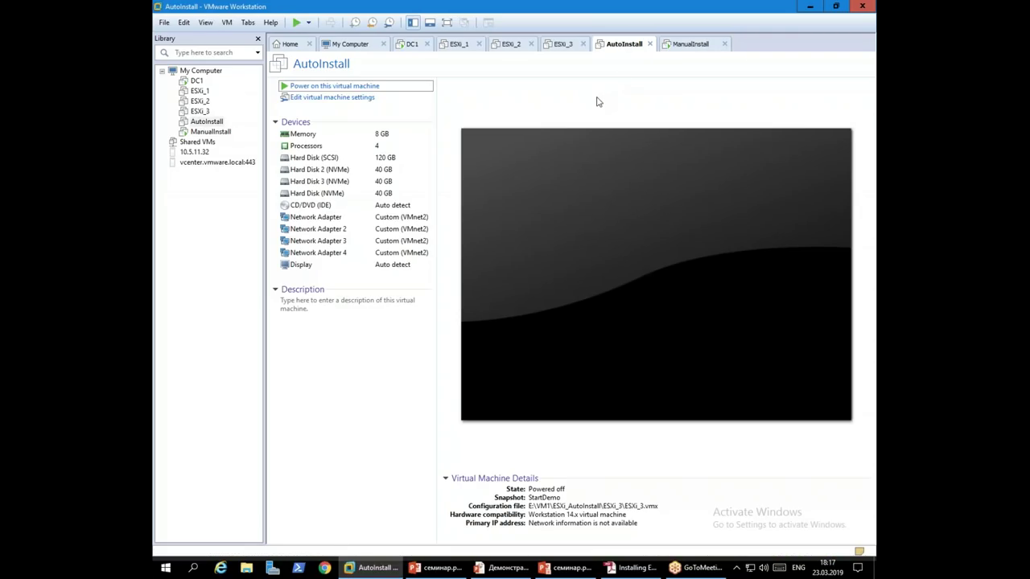
click(410, 44)
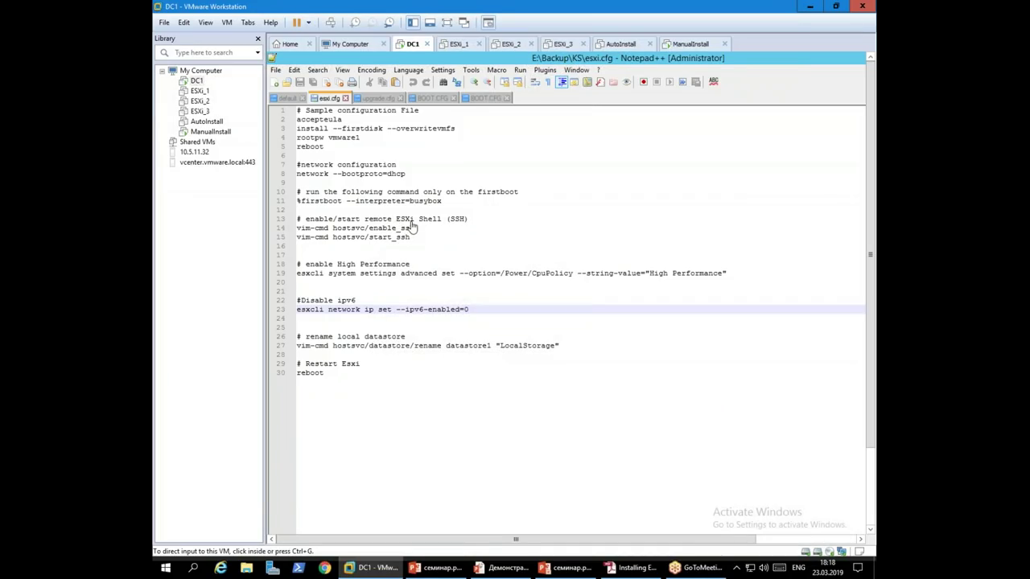
click(286, 99)
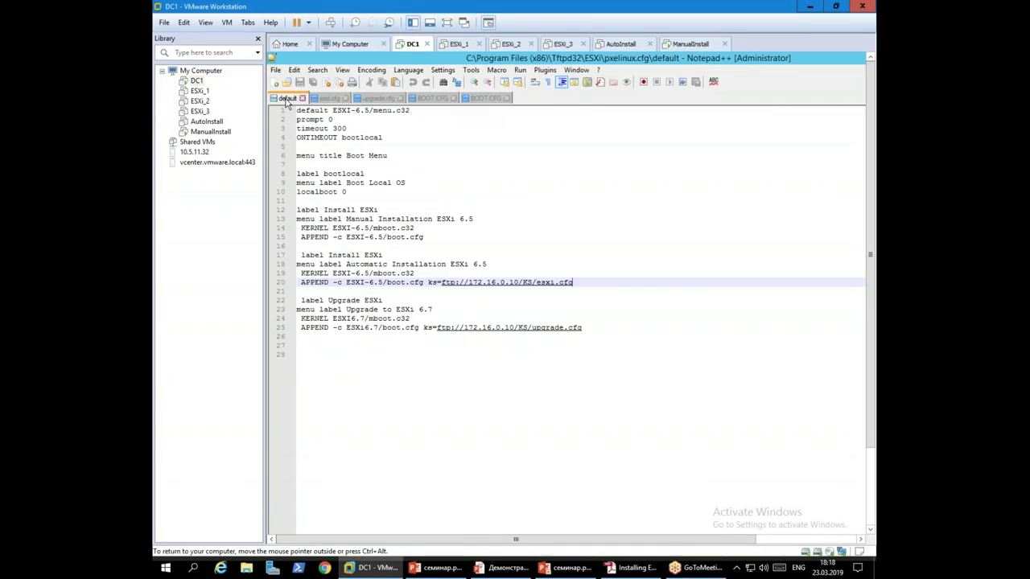
click(377, 274)
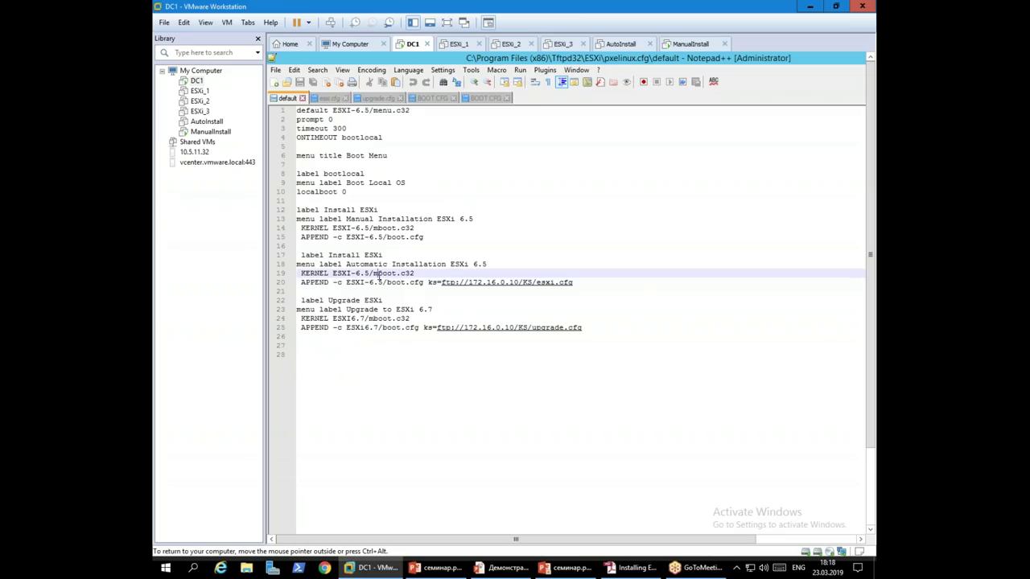
double_click(370, 210)
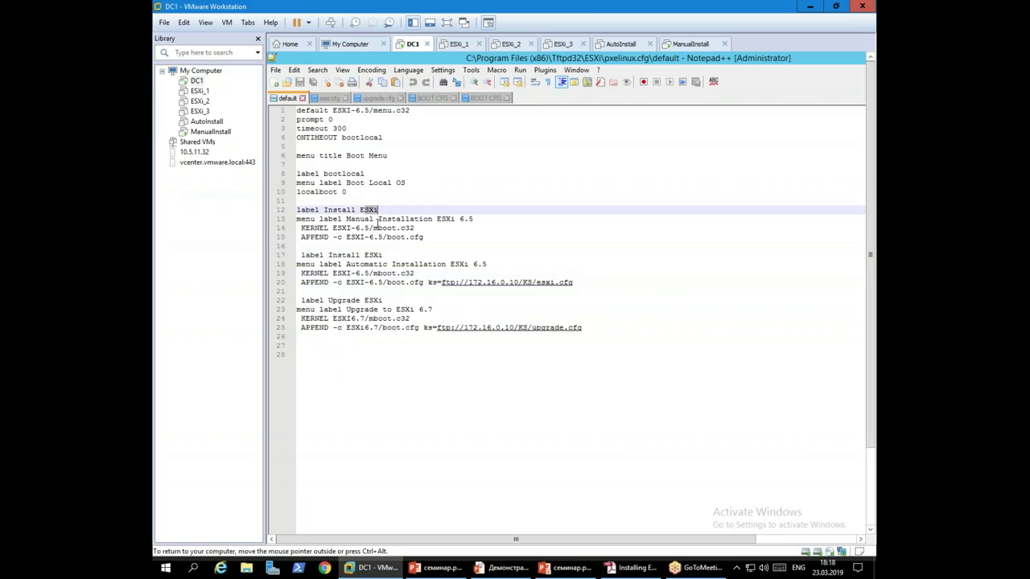
click(366, 229)
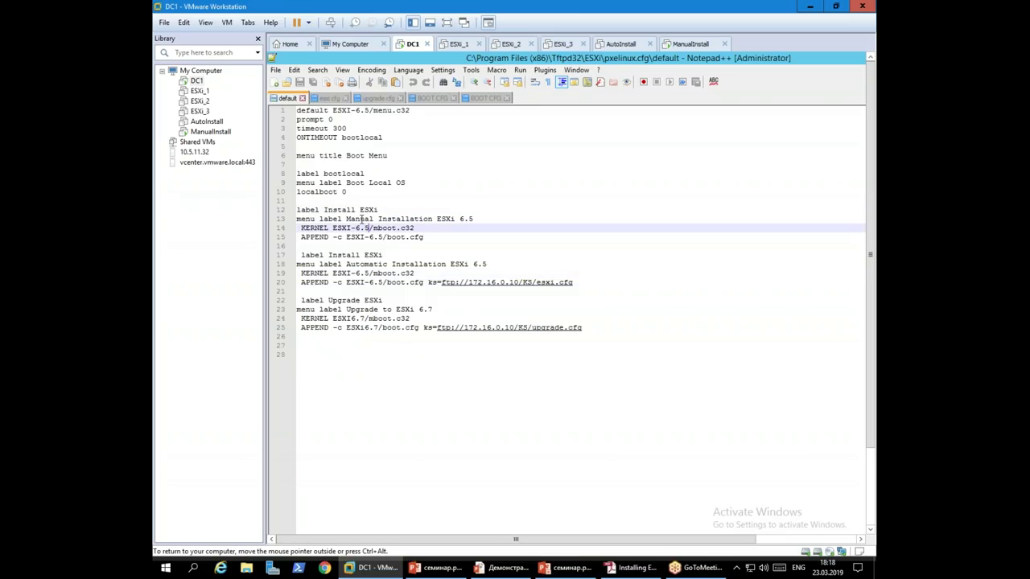
Examine the ks=ftp://172.16.0.10/KS/esxi.cfg parameter of the Automatic Installation entry and the kickstart file it points to
click(435, 282)
drag(435, 282, 582, 283)
click(591, 282)
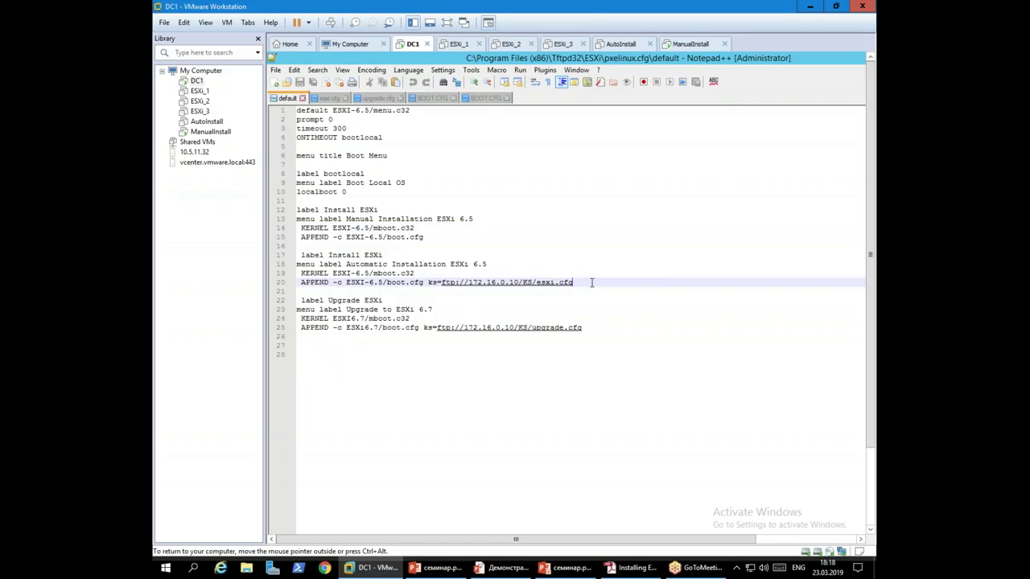
click(333, 98)
click(287, 98)
Power on the AutoInstall VM, agree to try connecting the missing ide1:0 device at every power-on, and direct input to its console
click(615, 44)
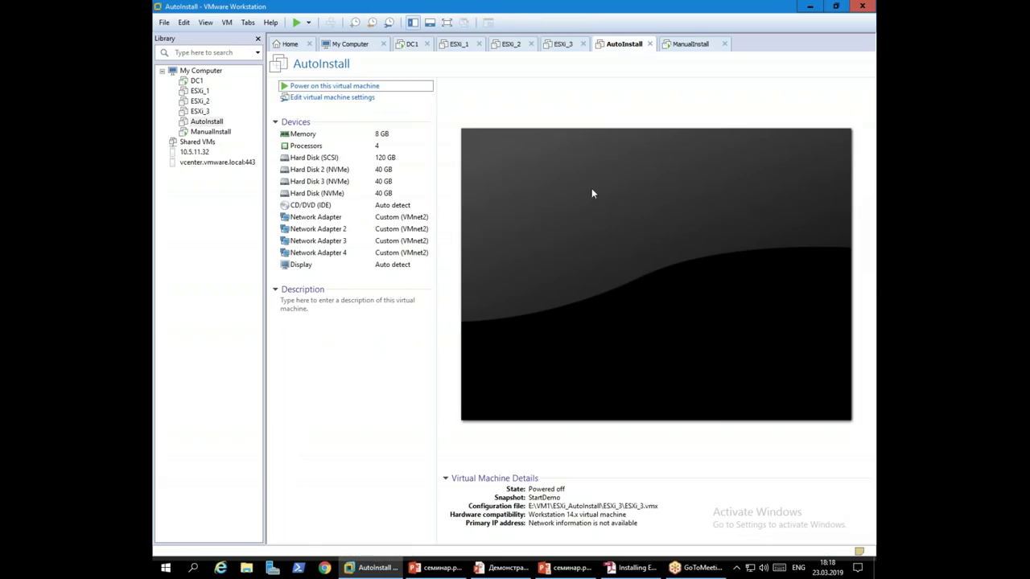
click(330, 85)
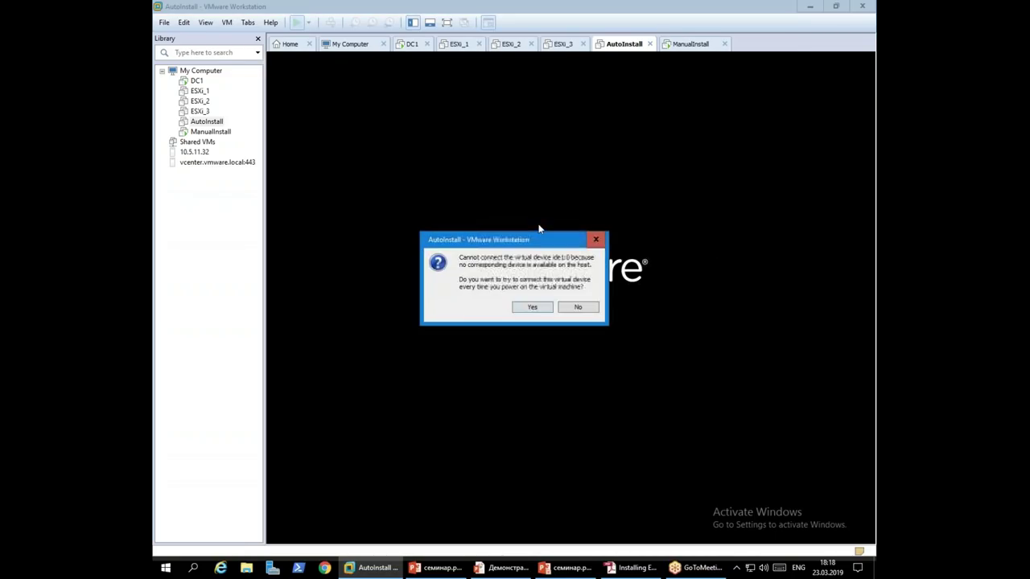
click(538, 308)
click(529, 253)
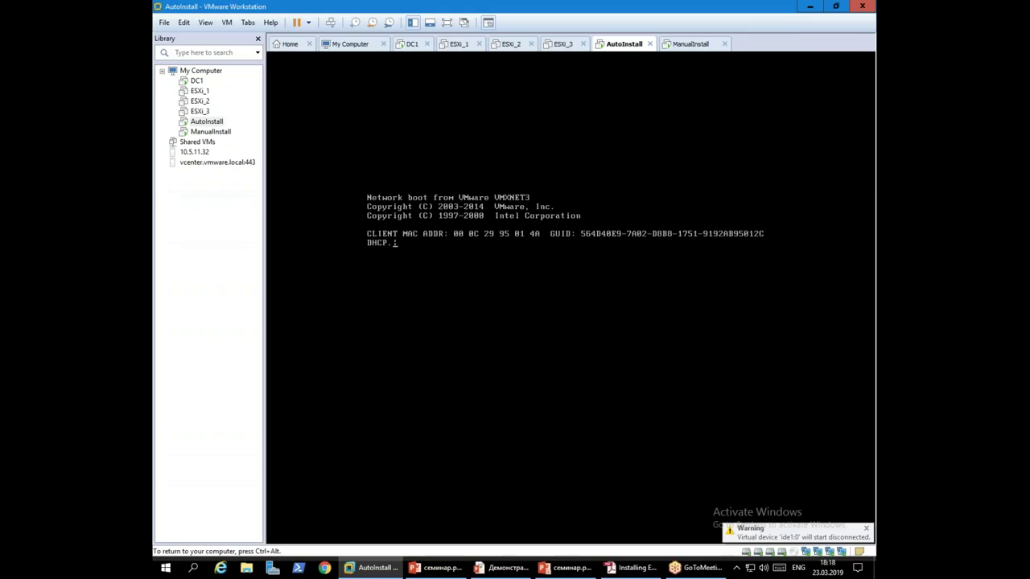
Start Automatic Installation ESXi 6.5 from the PXE boot menu and release input from the AutoInstall console
key(Down)
key(Down)
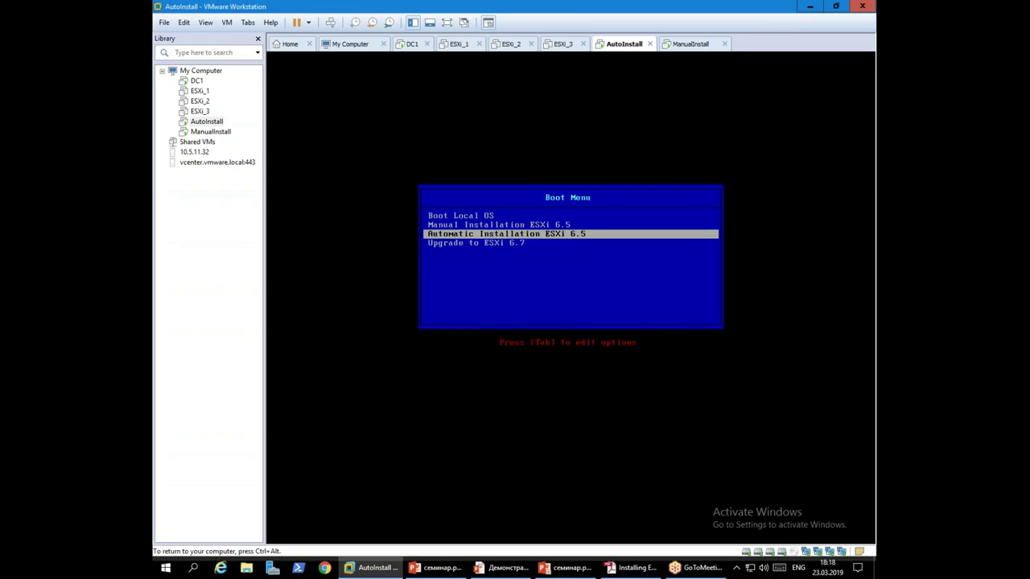
key(Return)
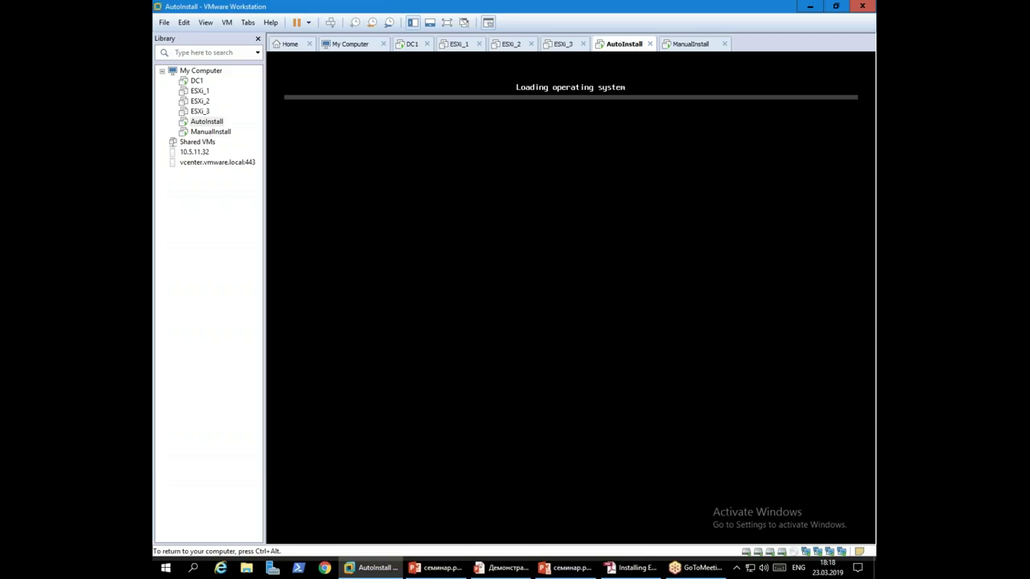
key(ctrl+alt)
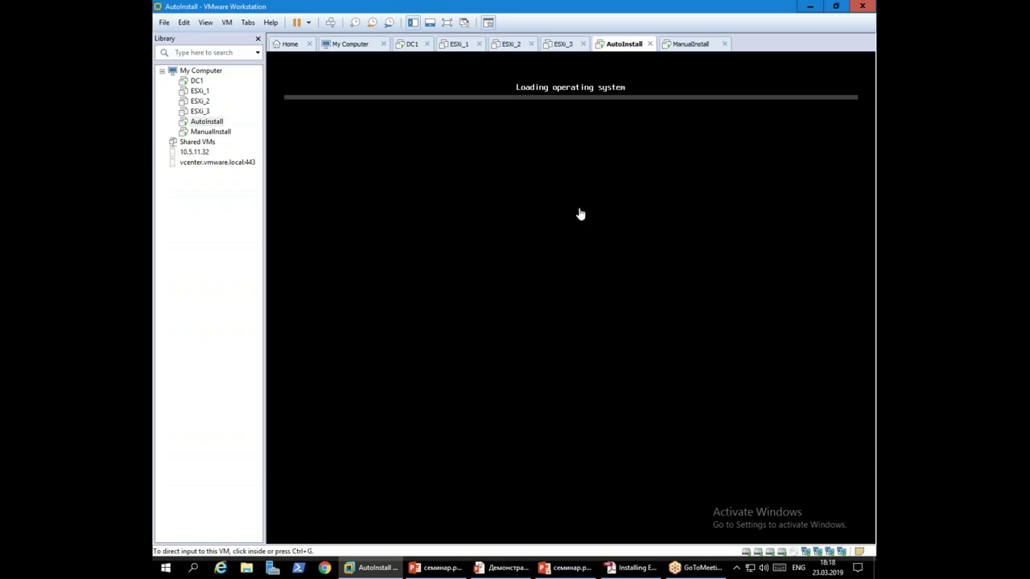
Check the ManualInstall installation progress, then show the AutoInstall console full screen and boot the ESXi installer without waiting for the countdown
click(690, 45)
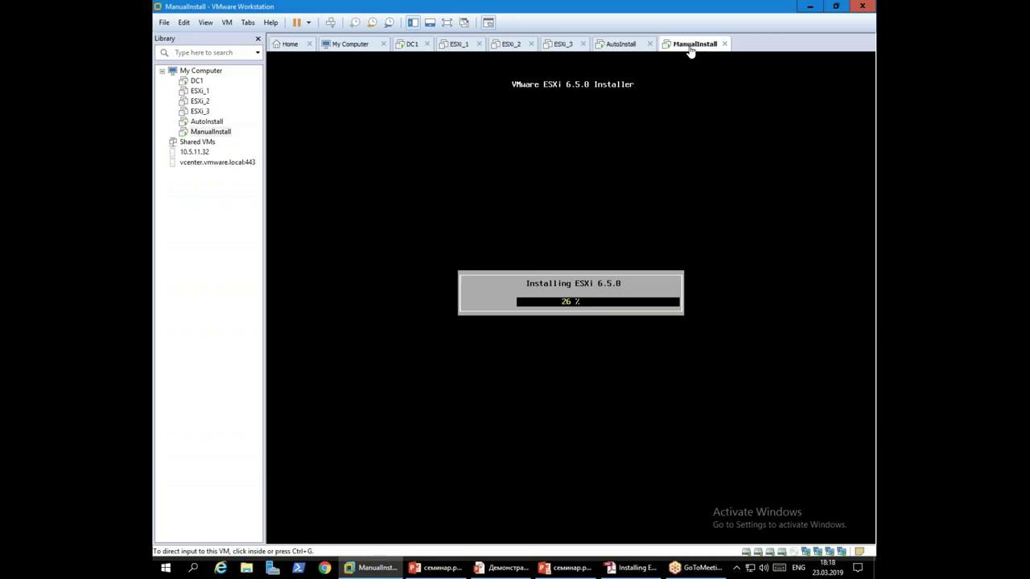
click(620, 46)
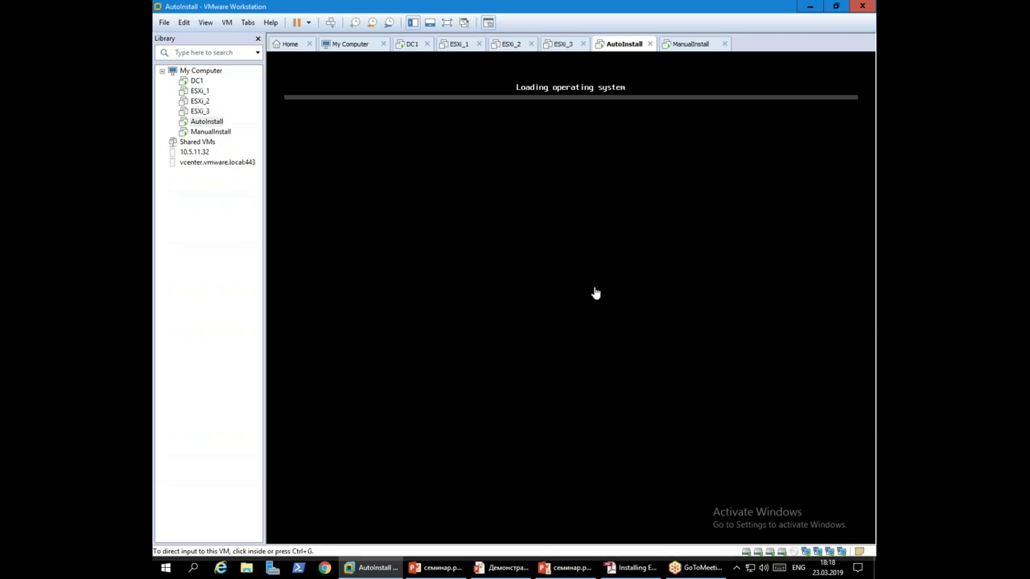
click(446, 23)
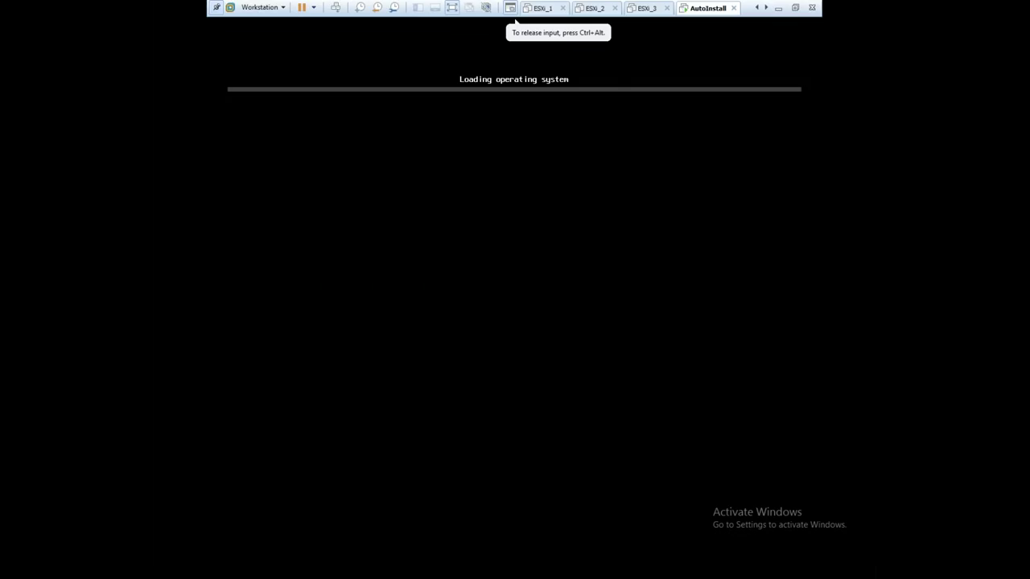
key(ctrl+alt)
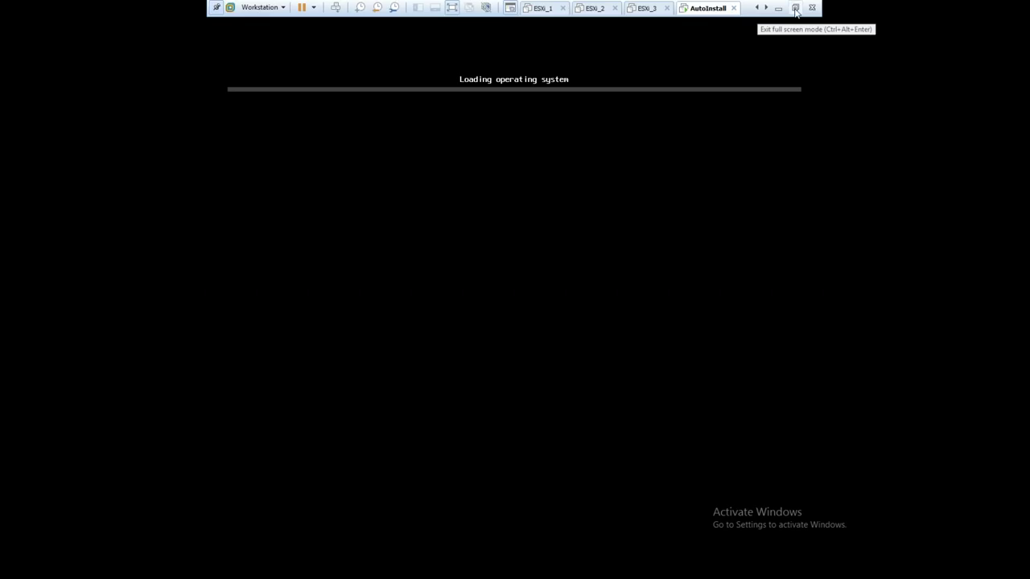
click(556, 294)
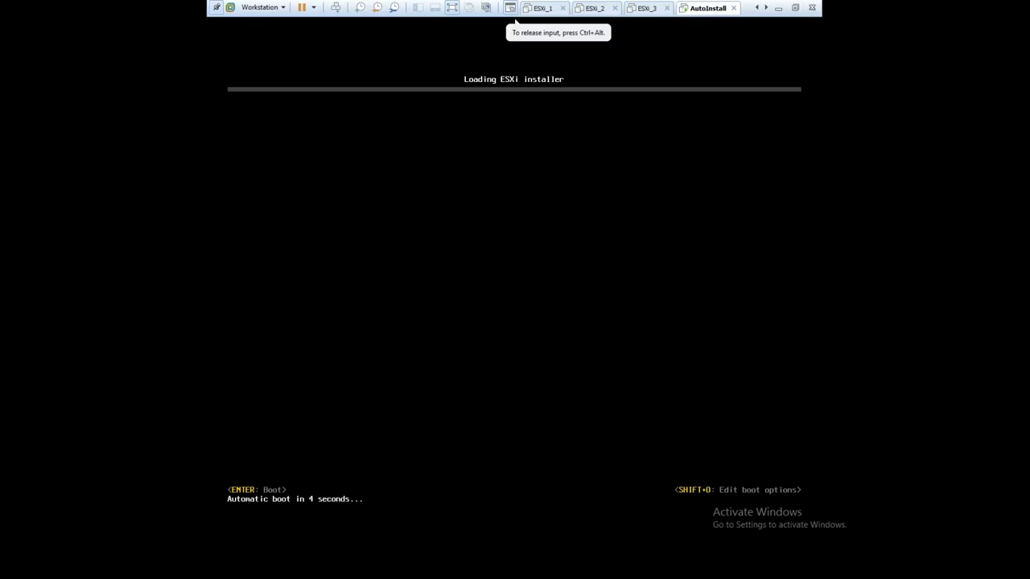
key(Return)
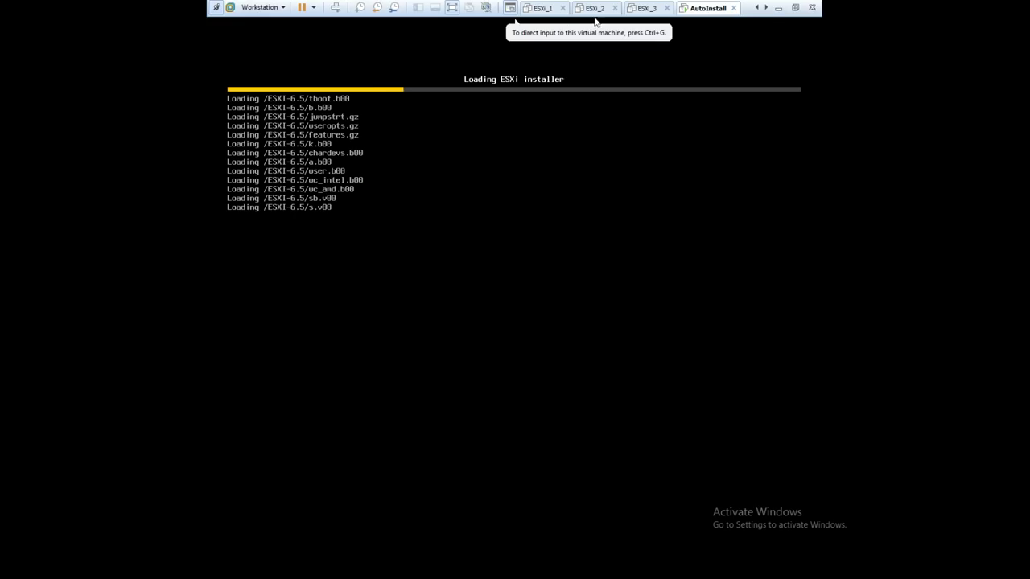
Switch to DC1 and examine the final reboot command in esxi.cfg
click(754, 8)
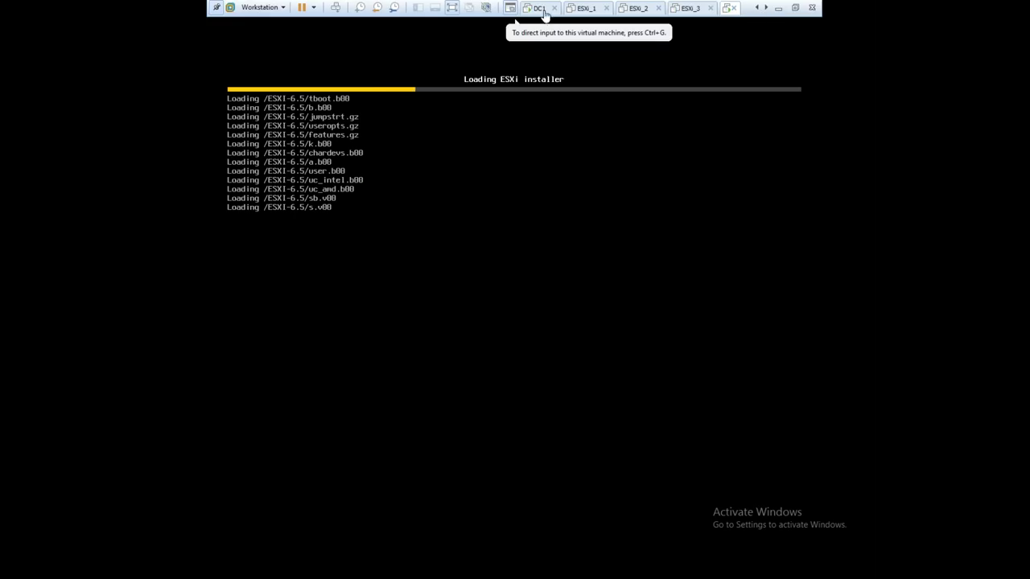
click(540, 8)
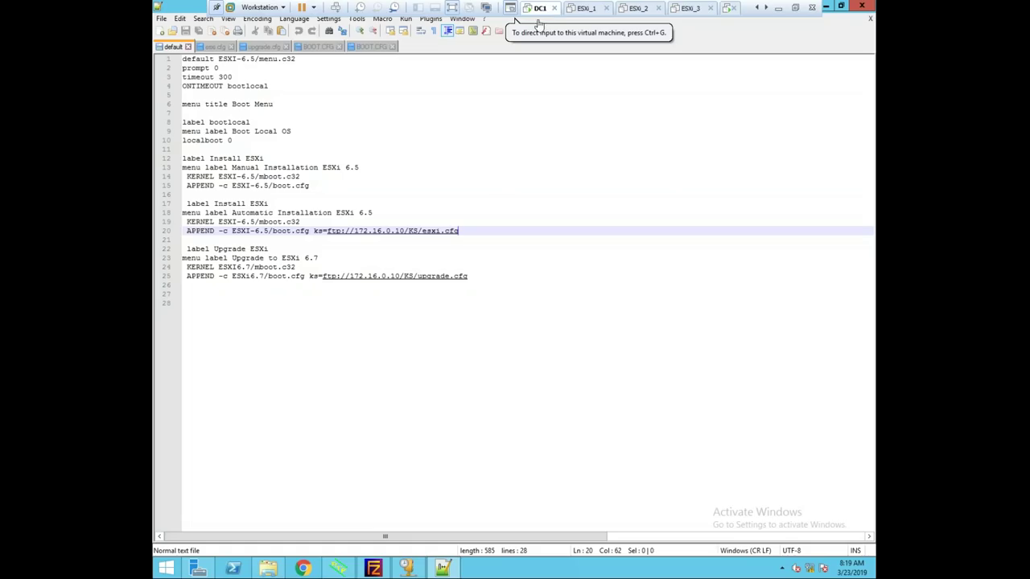
click(211, 46)
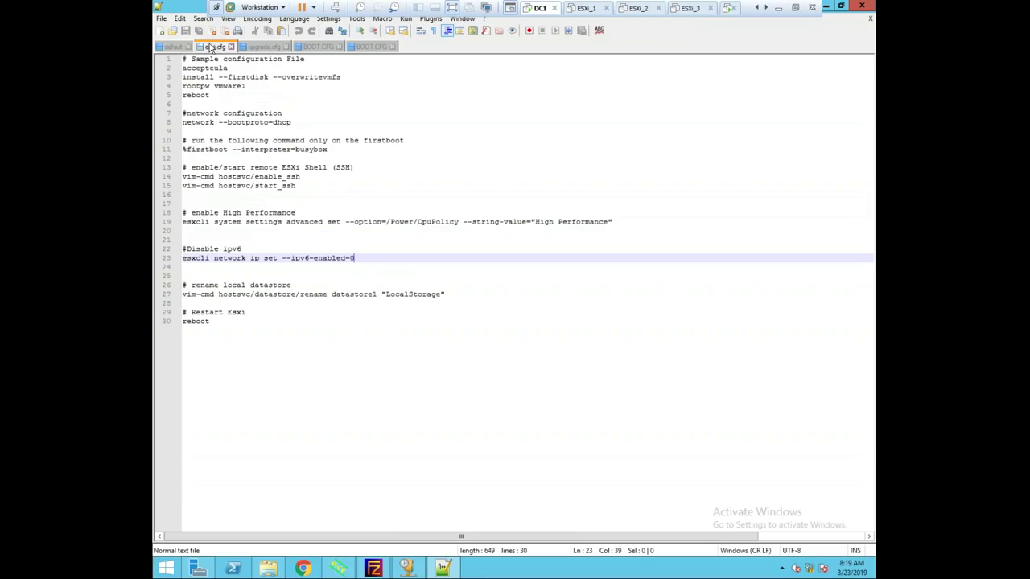
click(216, 322)
key(shift+Home)
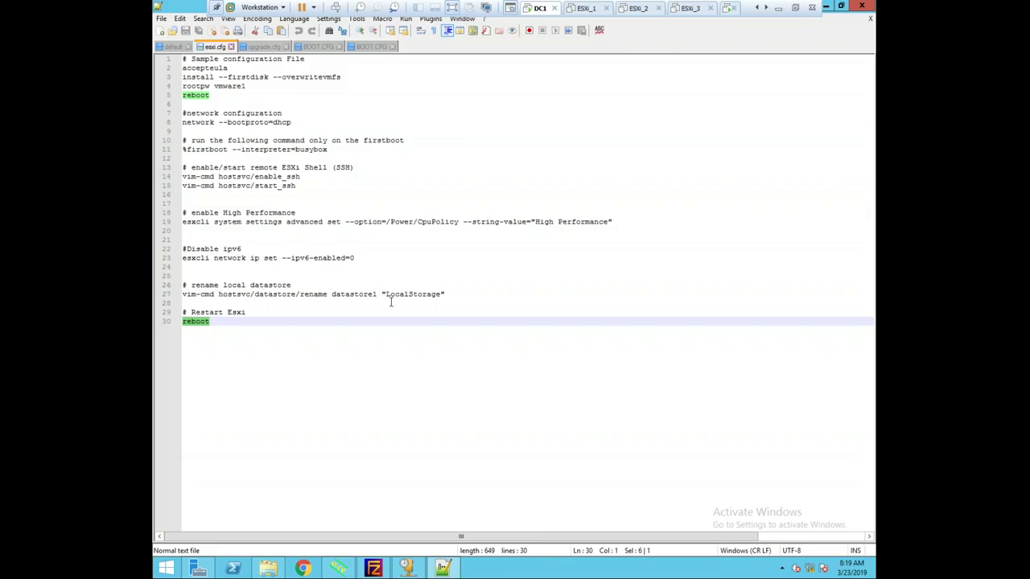
click(473, 269)
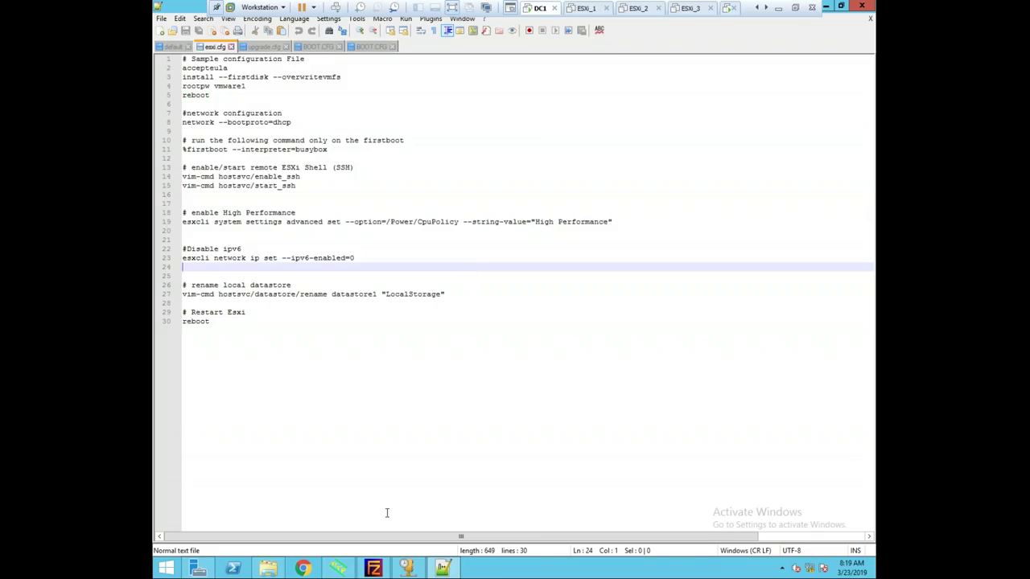
Bring up the FileZilla Server window on DC1 and check the installation progress on ManualInstall
click(372, 569)
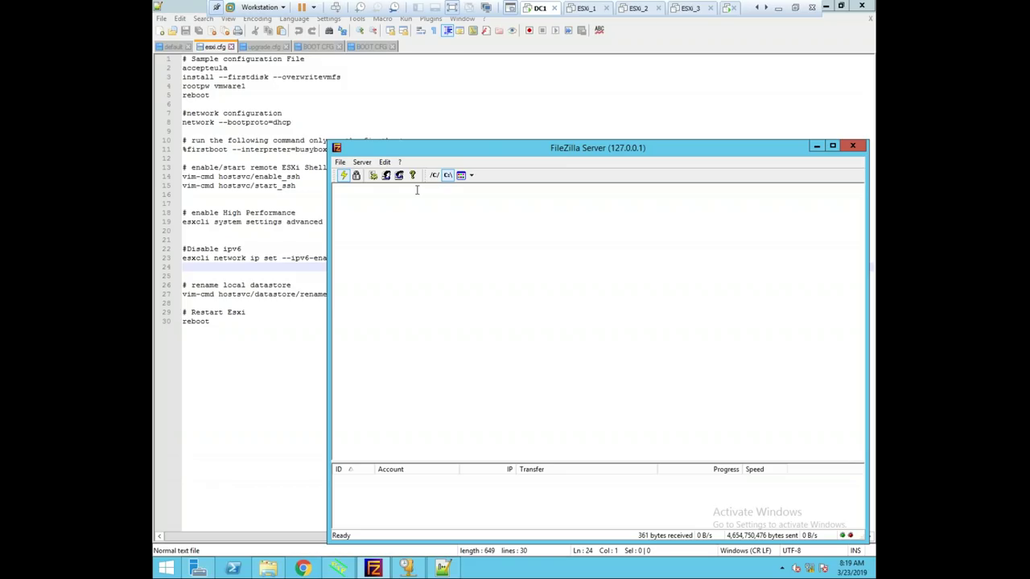
click(765, 11)
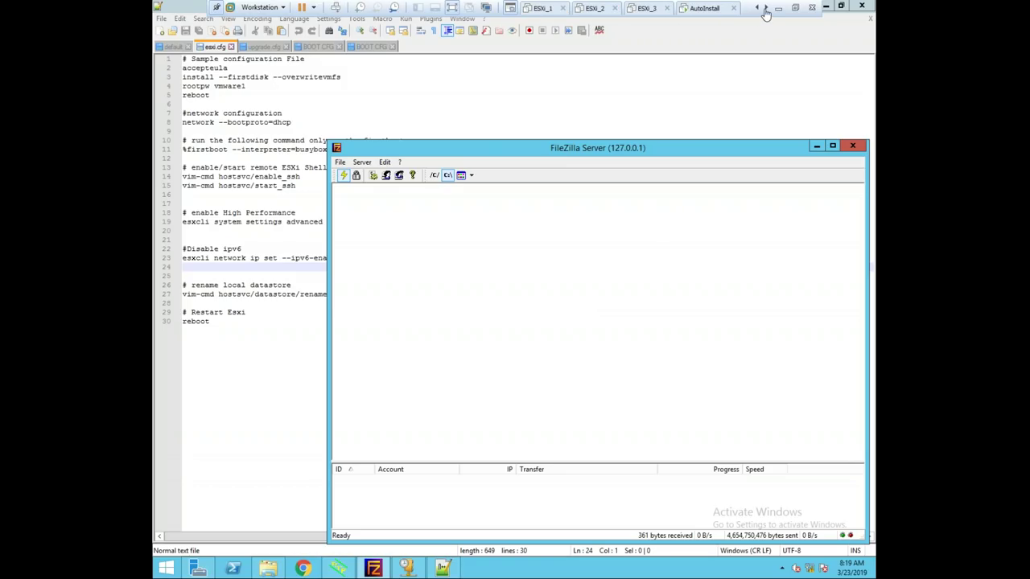
click(766, 11)
click(713, 9)
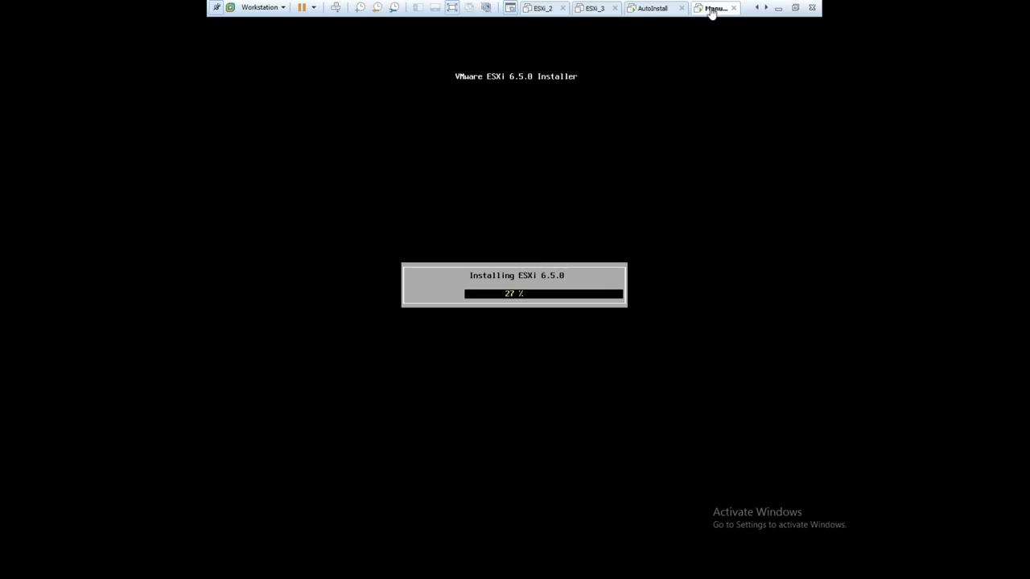
Check the AutoInstall boot progress, then return to ManualInstall and reboot it to complete the ESXi 6.5.0 installation
click(652, 10)
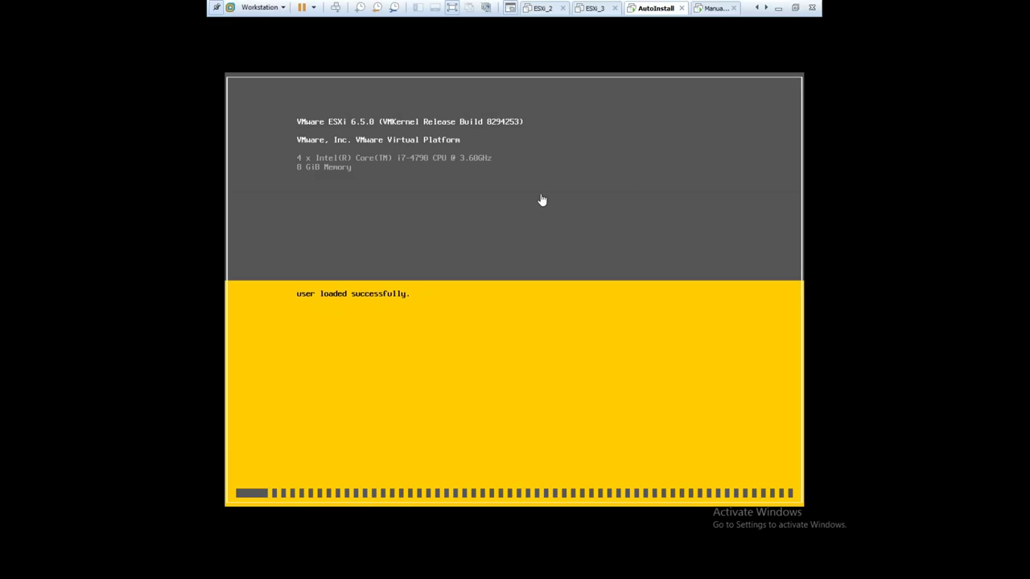
click(719, 10)
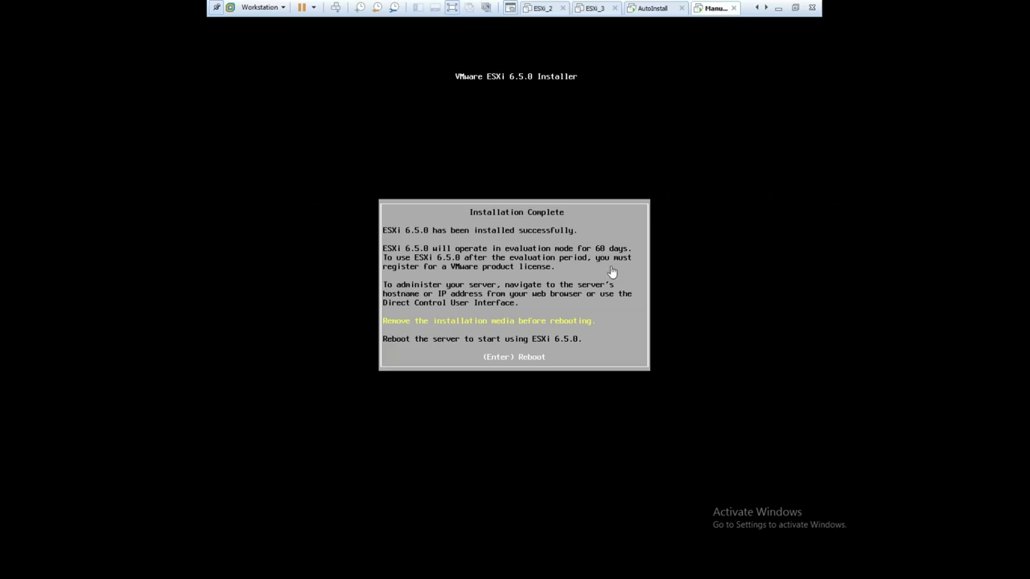
click(555, 302)
key(Return)
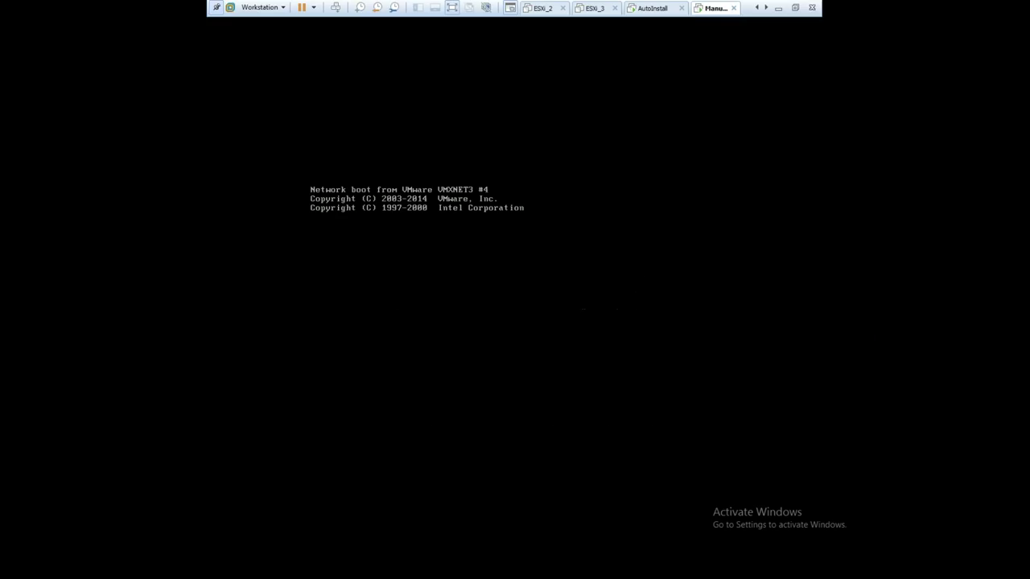
Check the AutoInstall boot, examine the FileZilla Server log on DC1 for the esxi.cfg download, and return to the AutoInstall console
click(653, 8)
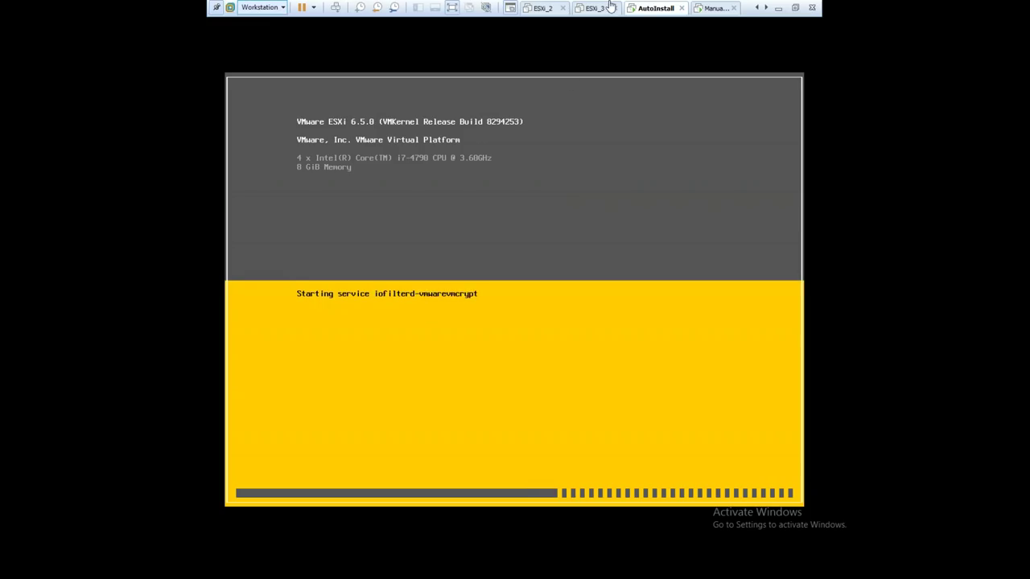
click(795, 8)
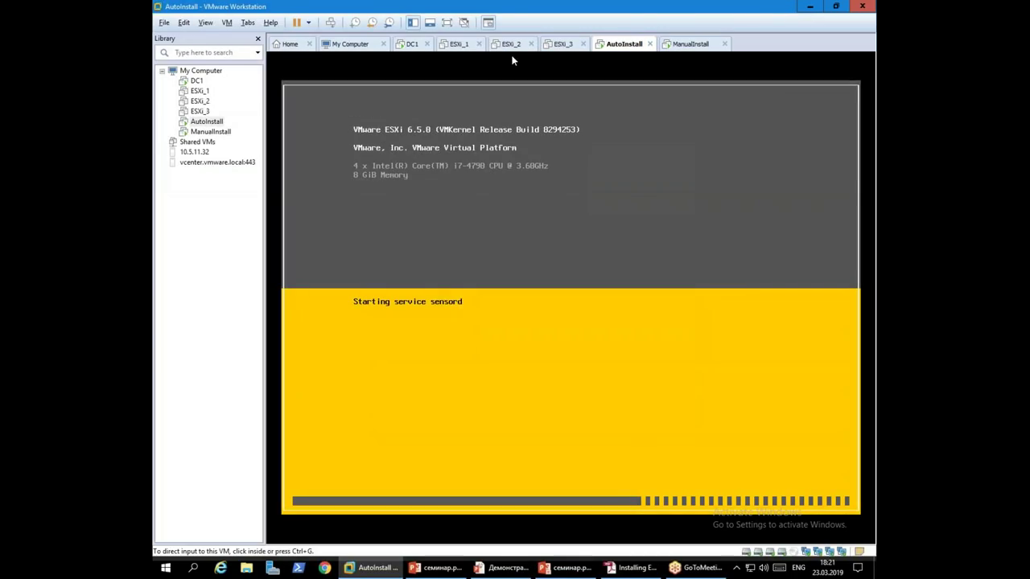
click(413, 46)
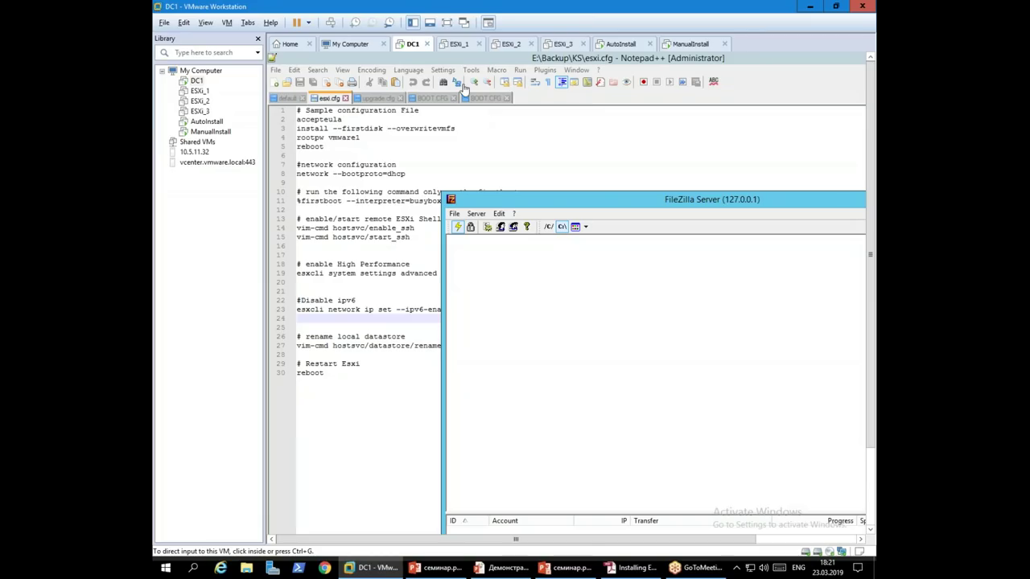
click(448, 26)
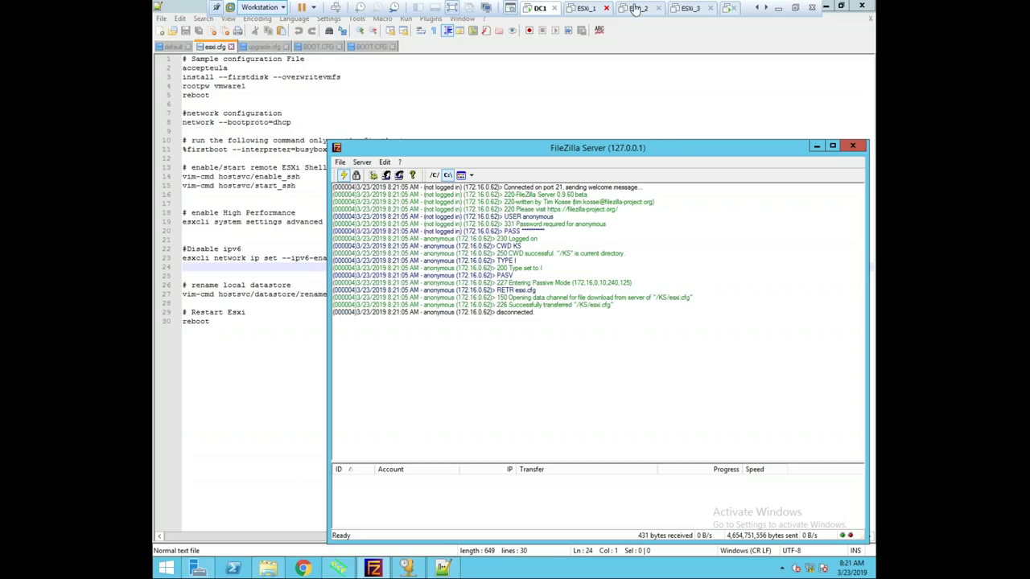
click(765, 8)
click(707, 10)
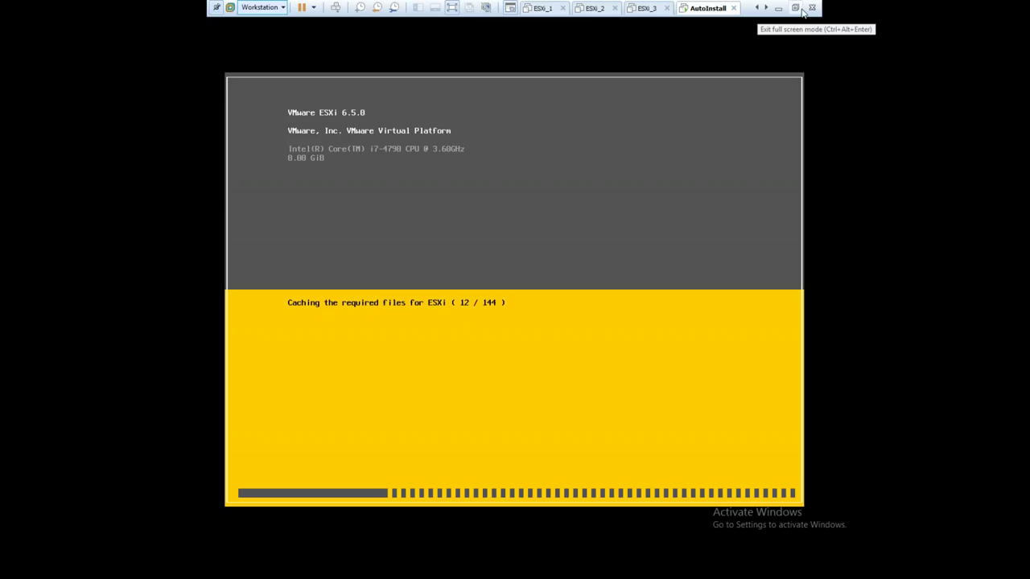
Leave full-screen mode, switch to DC1, and bring esxi.cfg in front of the FileZilla Server window to review it
click(796, 8)
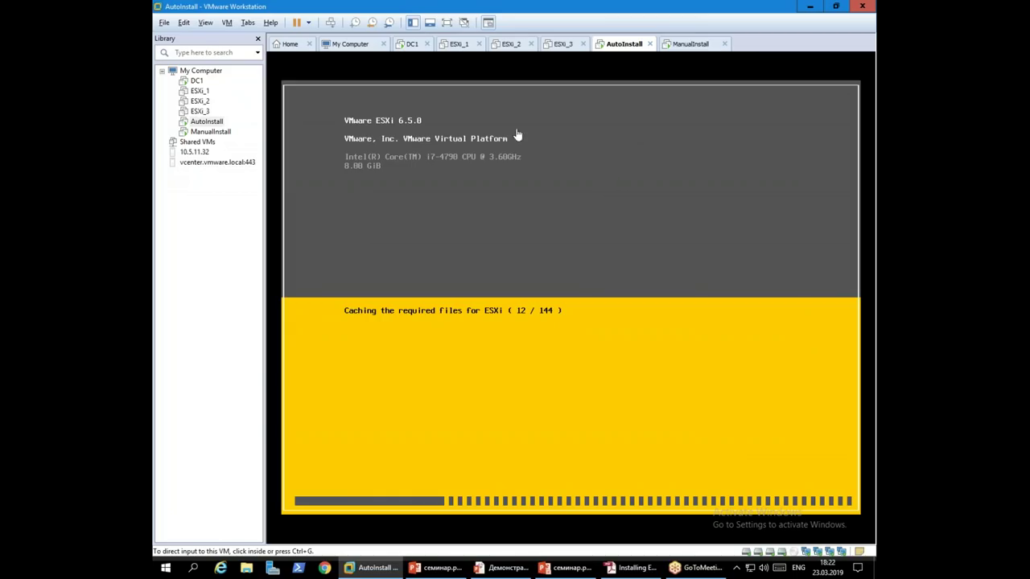
click(413, 46)
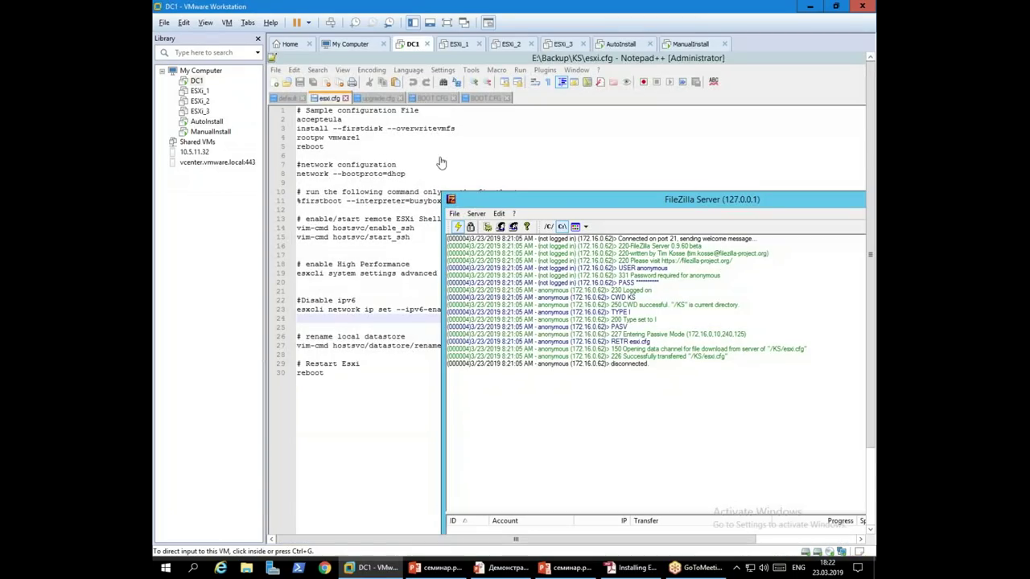
click(381, 409)
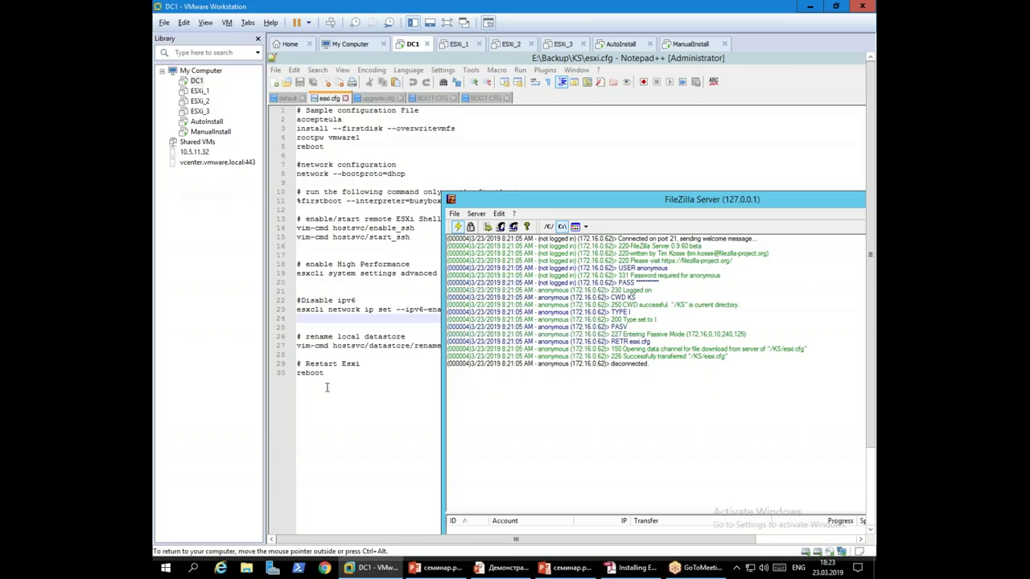
click(349, 410)
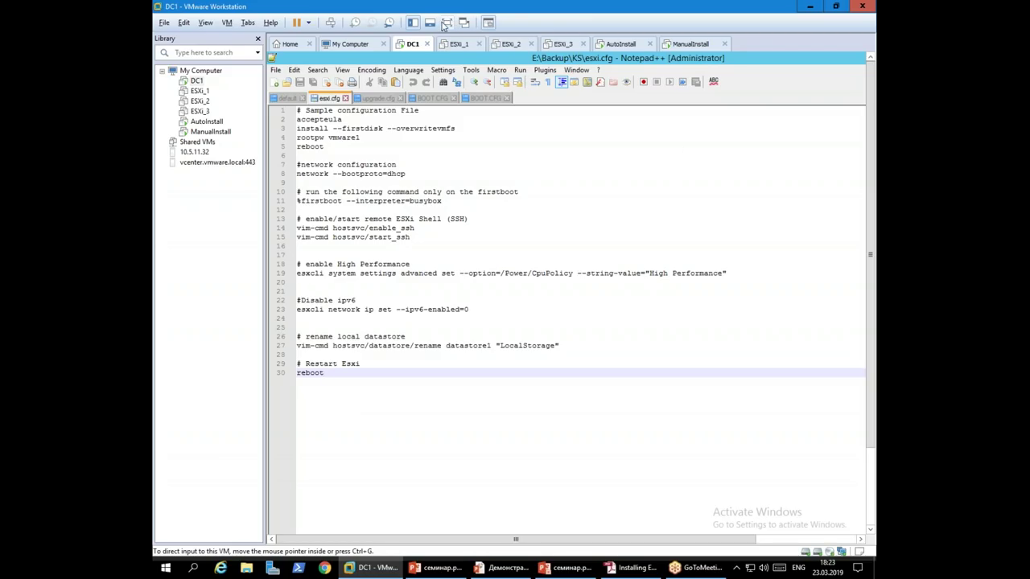
Show DC1 in full screen and select the 01-00-0C-29-4E-6E-01 file in the pxelinux.cfg folder
click(447, 24)
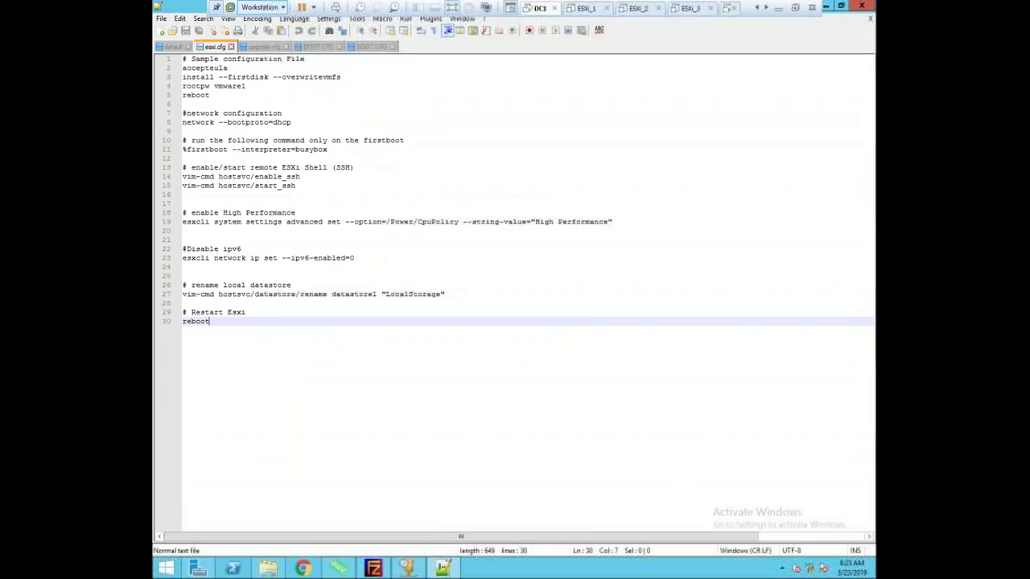
click(267, 570)
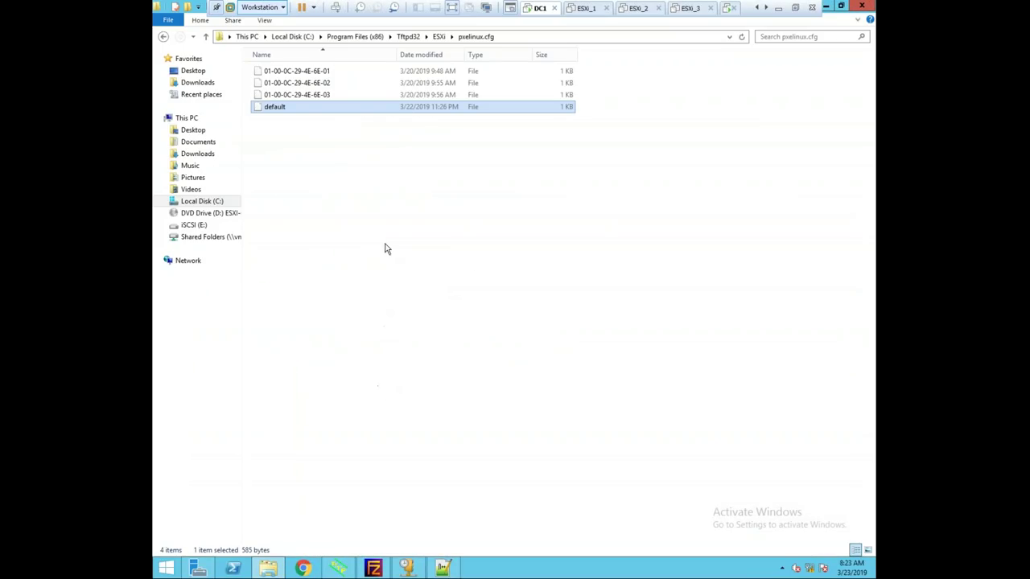
click(310, 74)
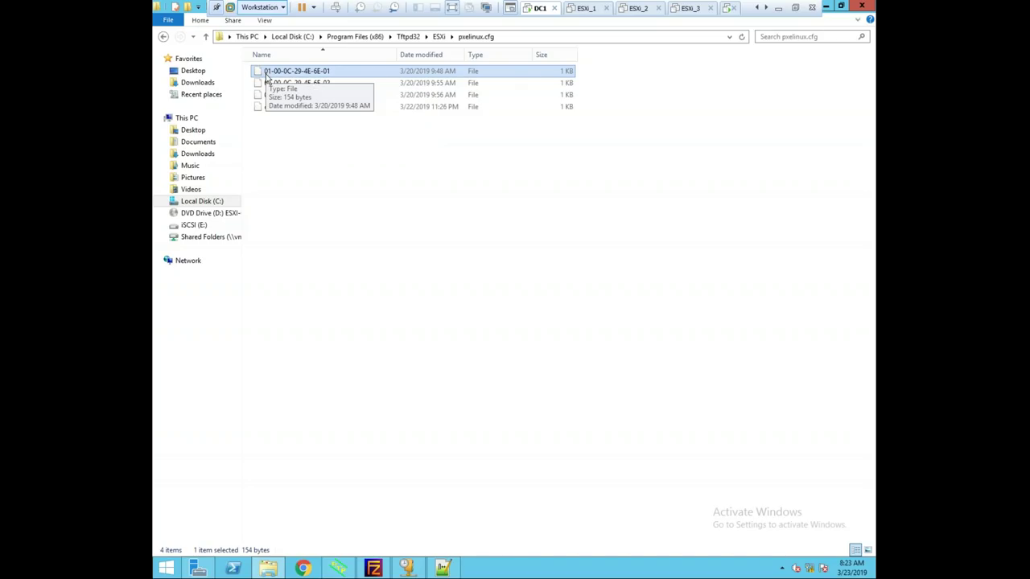
Switch to the Installing ESXi Using PXE document in Adobe Reader and examine the MAC-address naming format for different installers
click(780, 8)
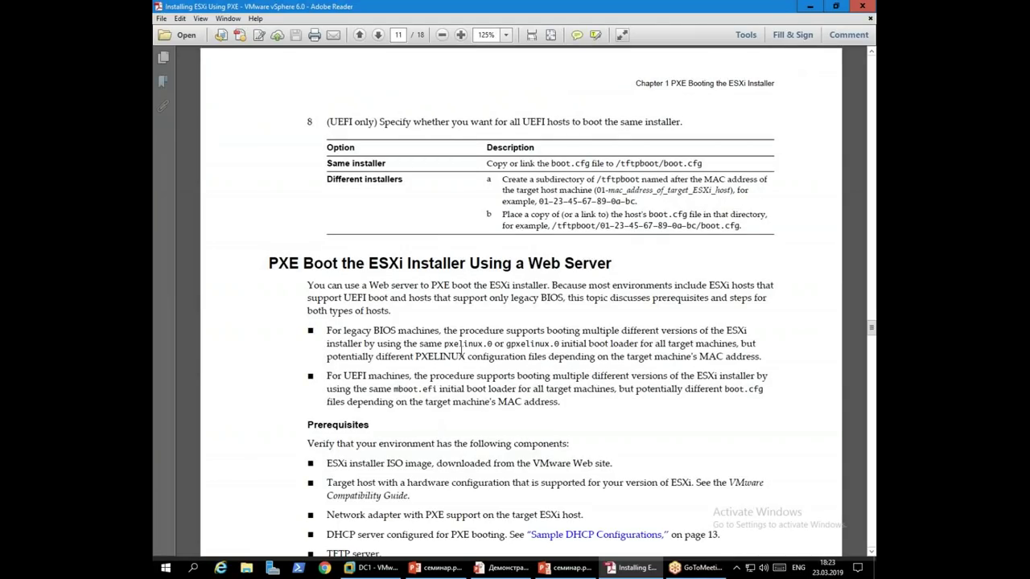
drag(538, 201, 551, 200)
click(631, 198)
drag(613, 191, 729, 191)
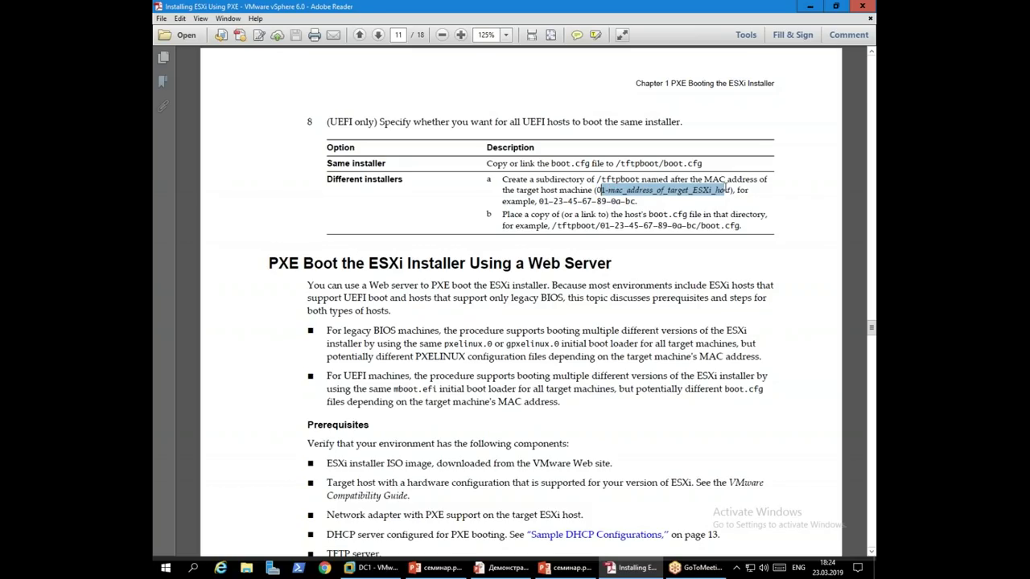
click(670, 191)
drag(608, 190, 715, 190)
click(604, 216)
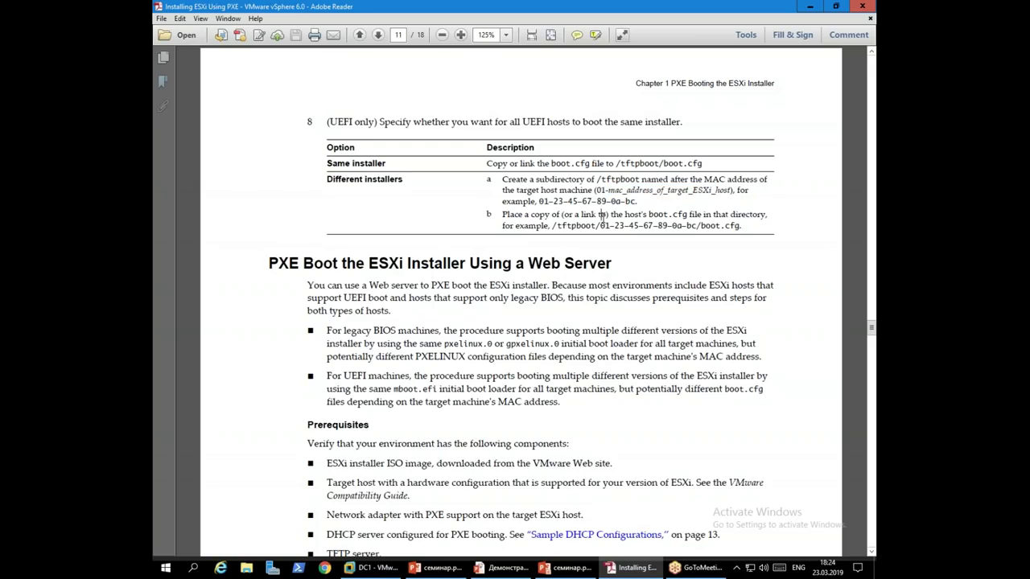
drag(550, 201, 630, 201)
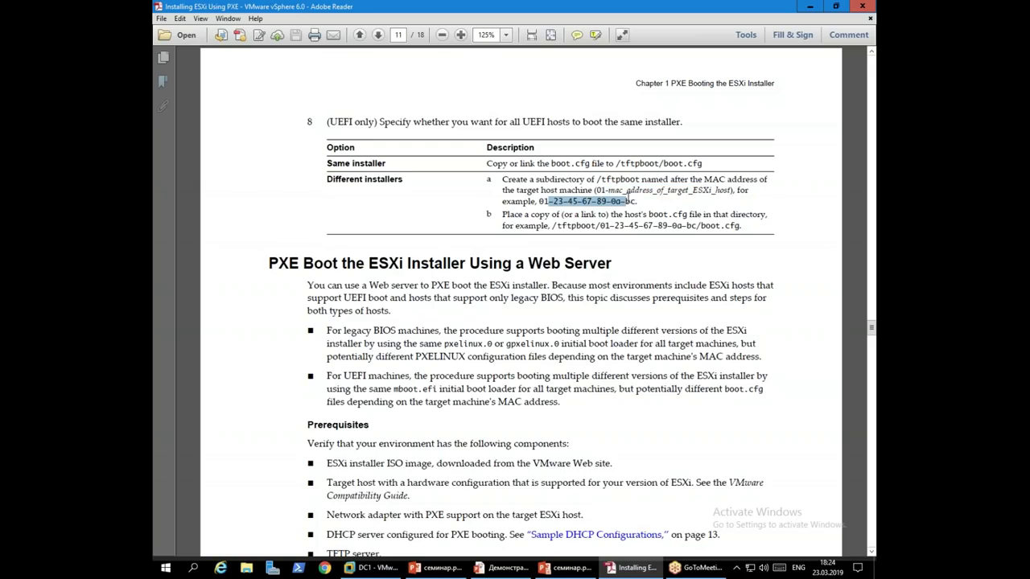
click(669, 203)
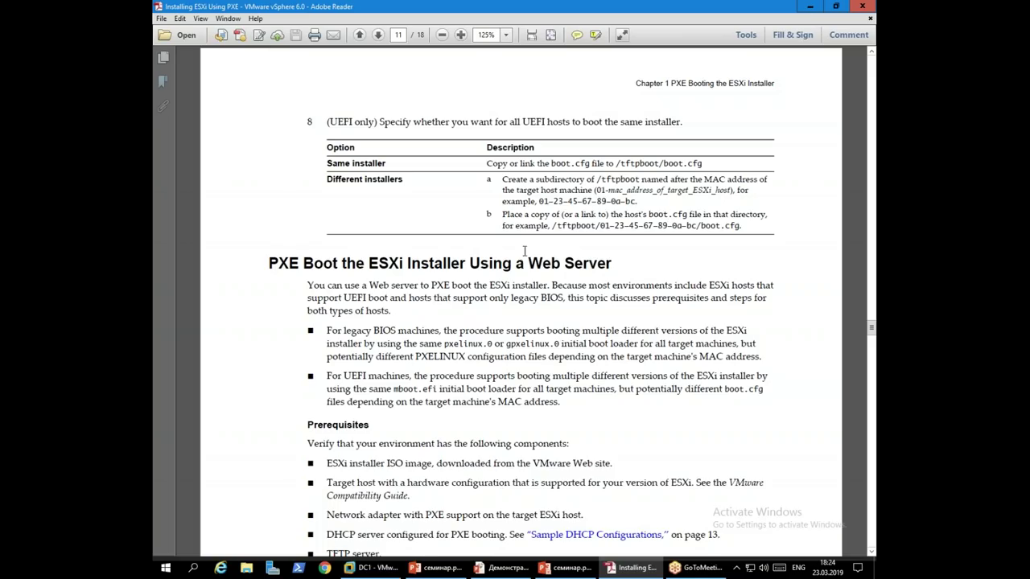
Return to VMware Workstation and inspect the MAC address of Network Adapter 4 on AutoInstall, leaving its settings as they are
click(382, 567)
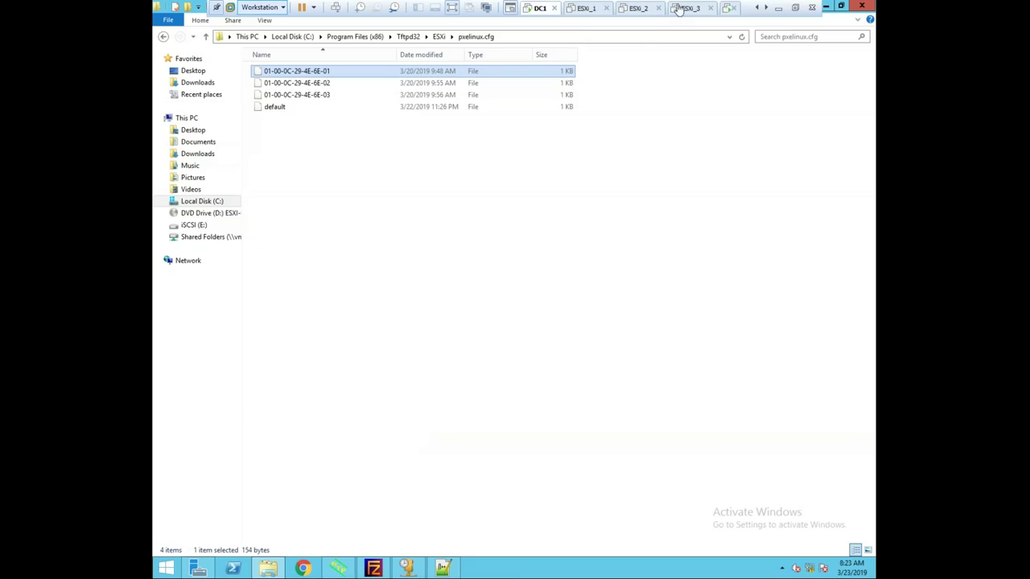
click(764, 8)
click(704, 10)
right_click(704, 10)
click(735, 150)
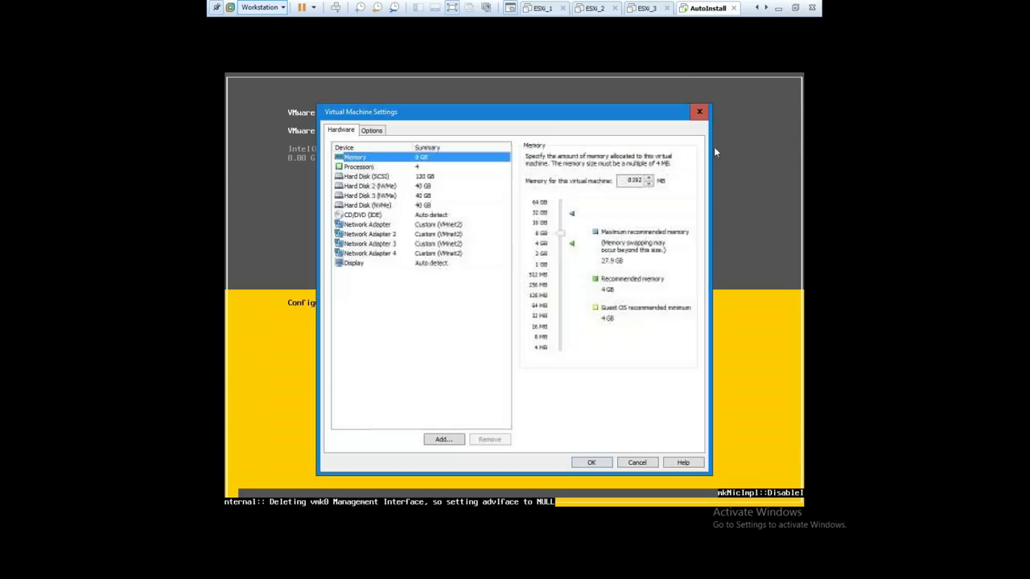
click(412, 252)
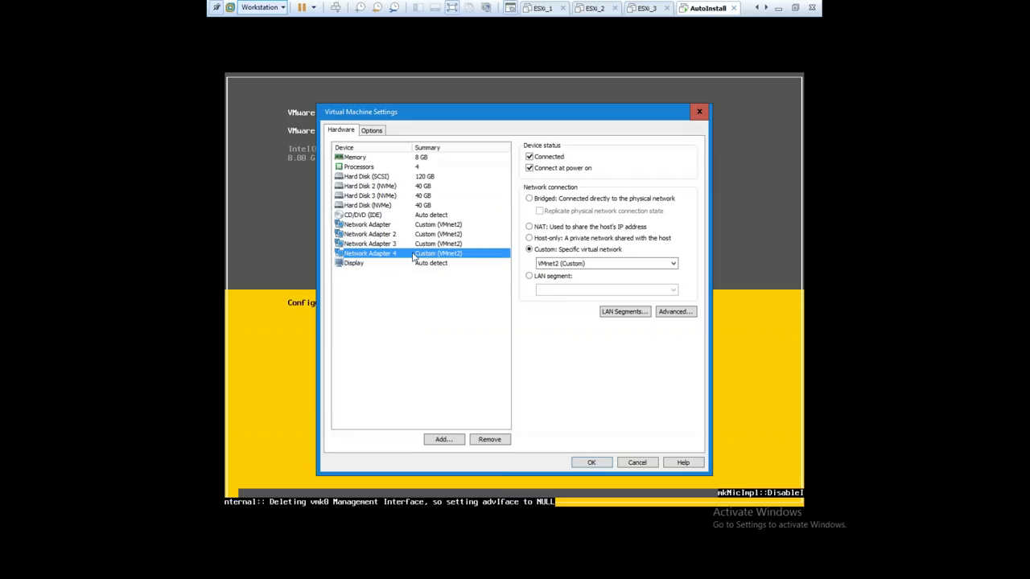
click(673, 314)
drag(509, 369, 448, 370)
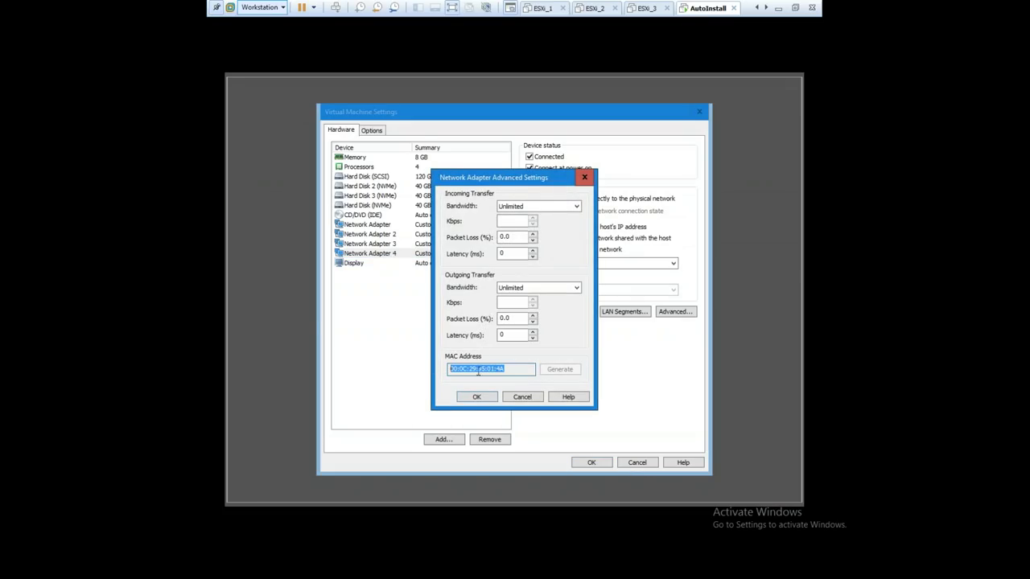
click(522, 396)
click(647, 464)
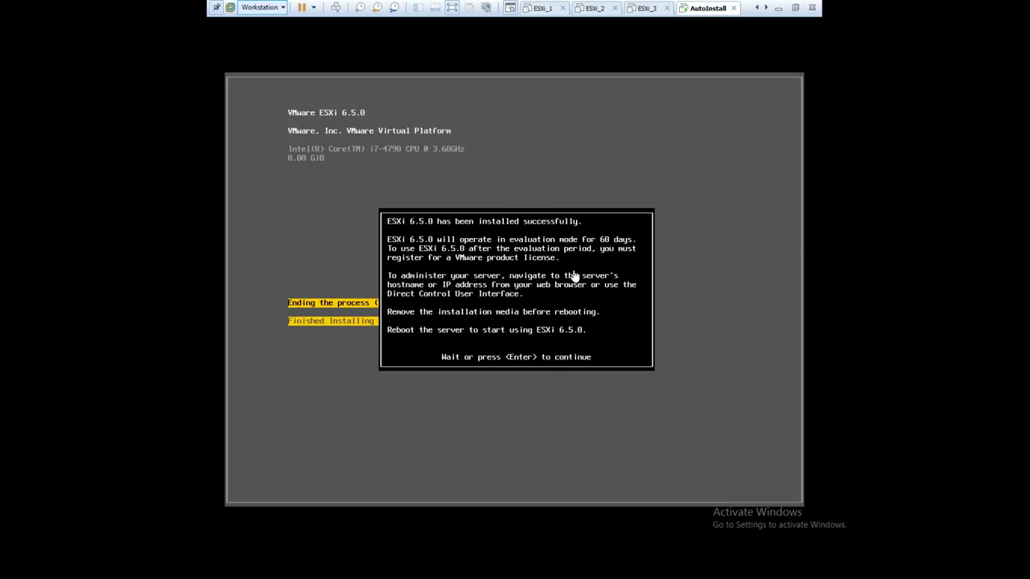
Acknowledge the finished ESXi 6.5.0 installation on AutoInstall and reboot it
click(524, 295)
key(Return)
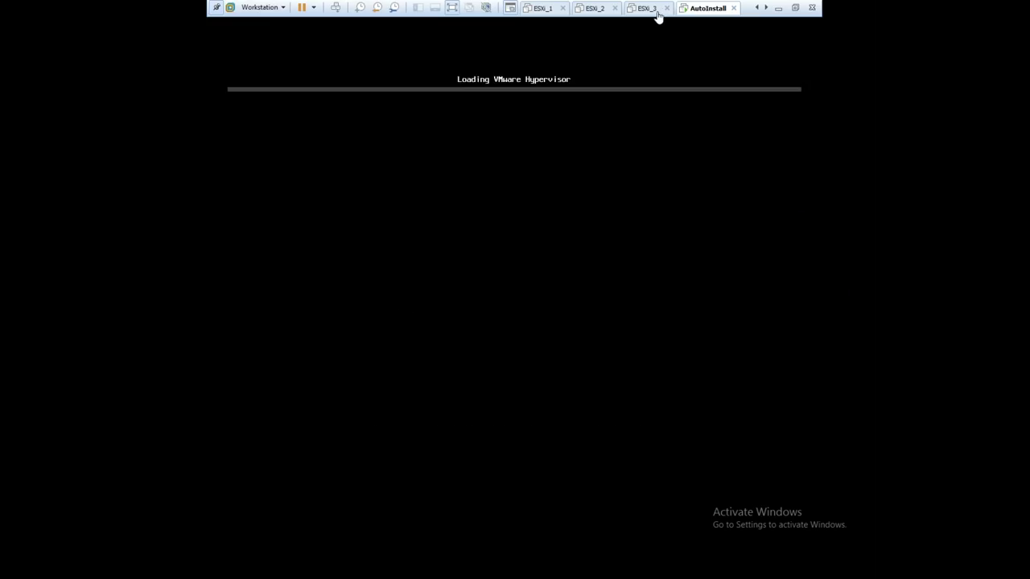
Inspect the MAC address of Network Adapter 4 on the ESXi_1 machine and close its settings without changes
click(757, 7)
click(756, 7)
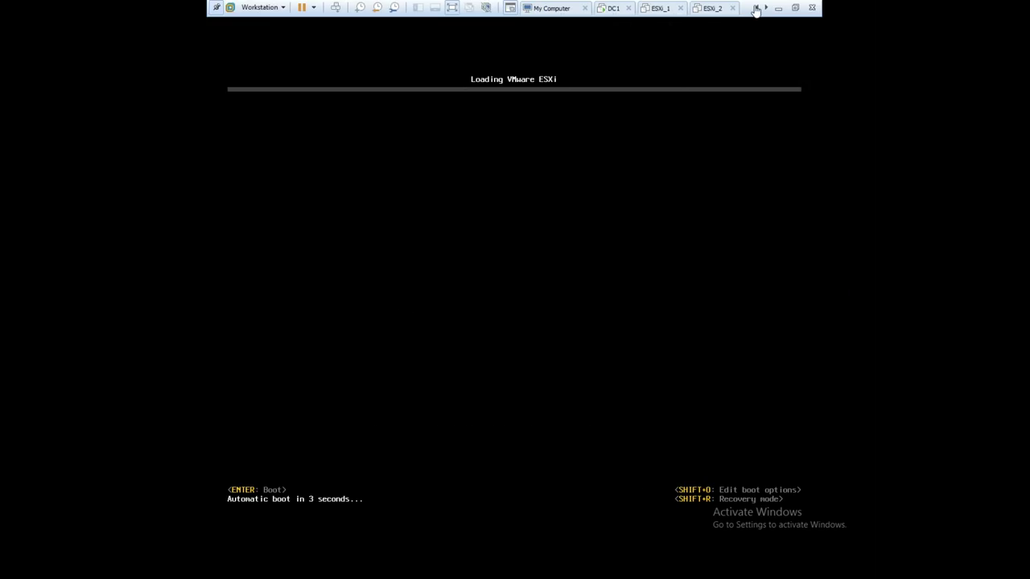
click(663, 15)
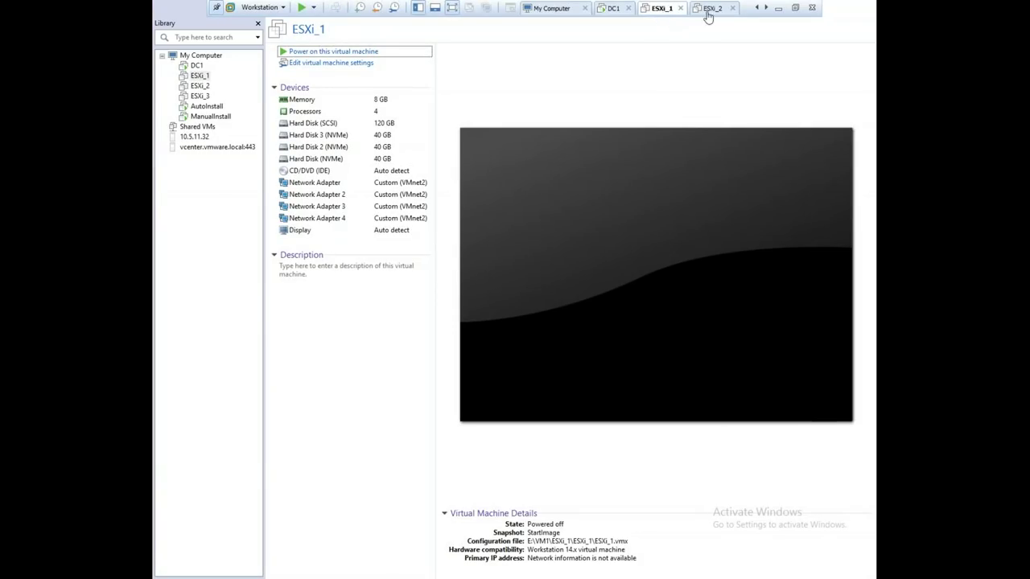
right_click(665, 15)
click(677, 152)
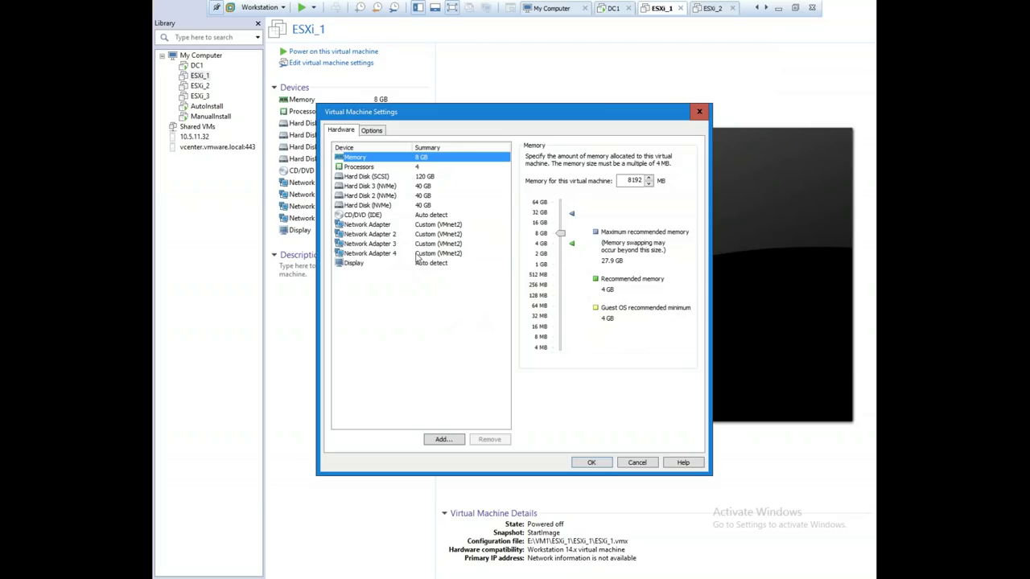
click(422, 254)
click(674, 312)
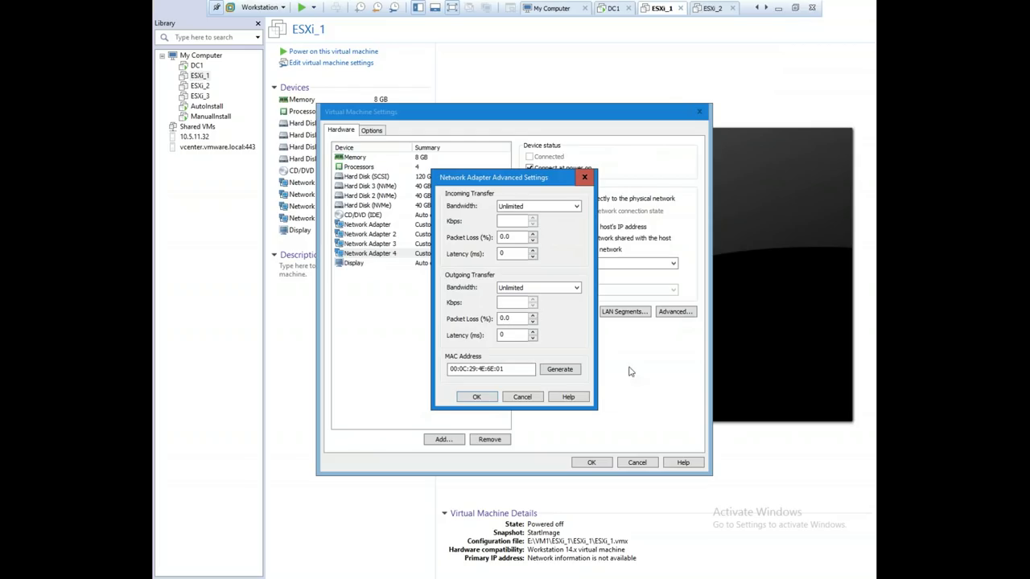
drag(520, 370, 439, 367)
click(503, 369)
click(523, 397)
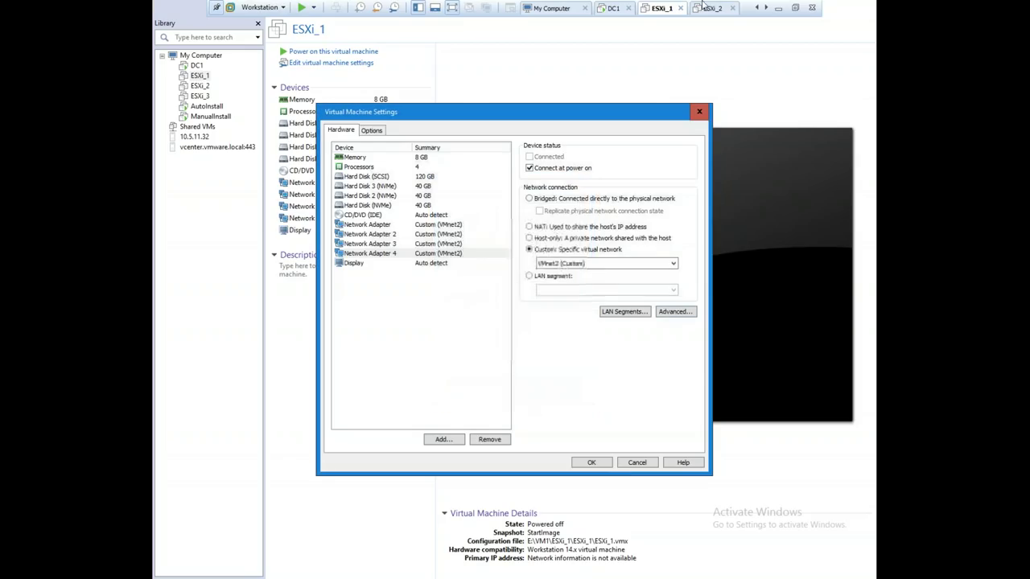
click(710, 10)
click(636, 463)
Inspect the advanced settings of Network Adapter 4 on the ESXi_2 machine and close them without changes
click(712, 8)
right_click(712, 8)
click(724, 152)
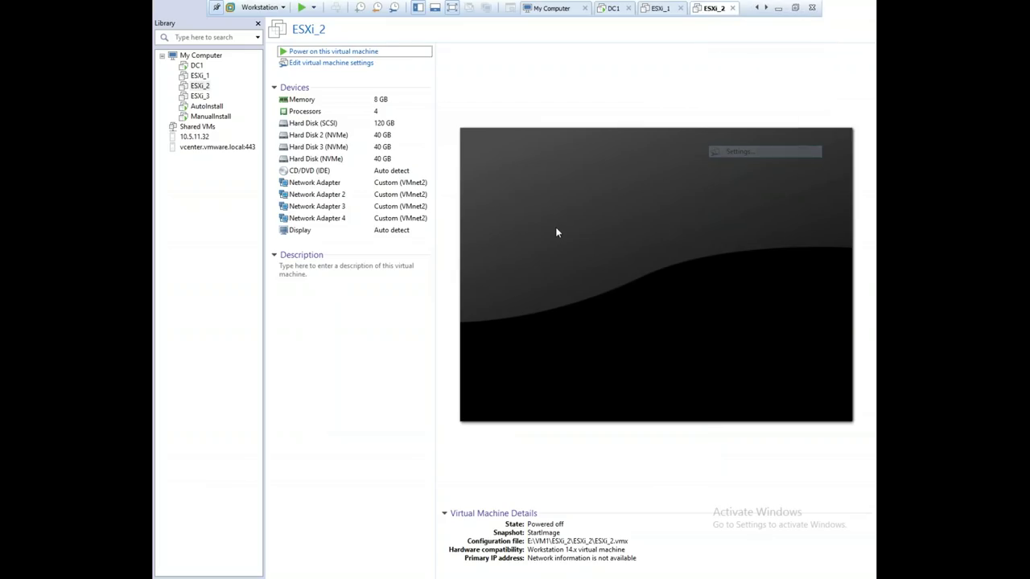
click(403, 253)
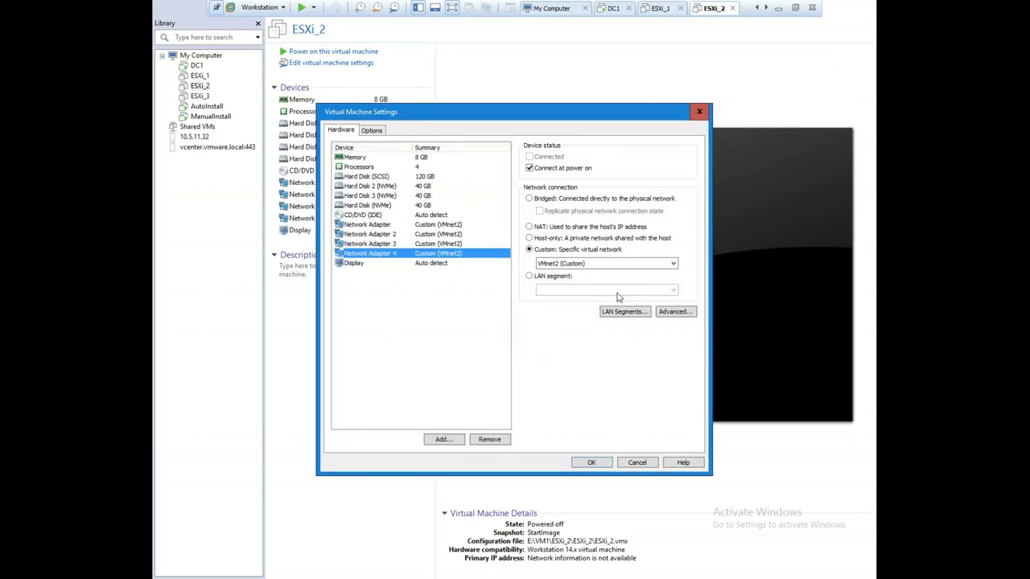
click(672, 311)
click(522, 397)
click(637, 463)
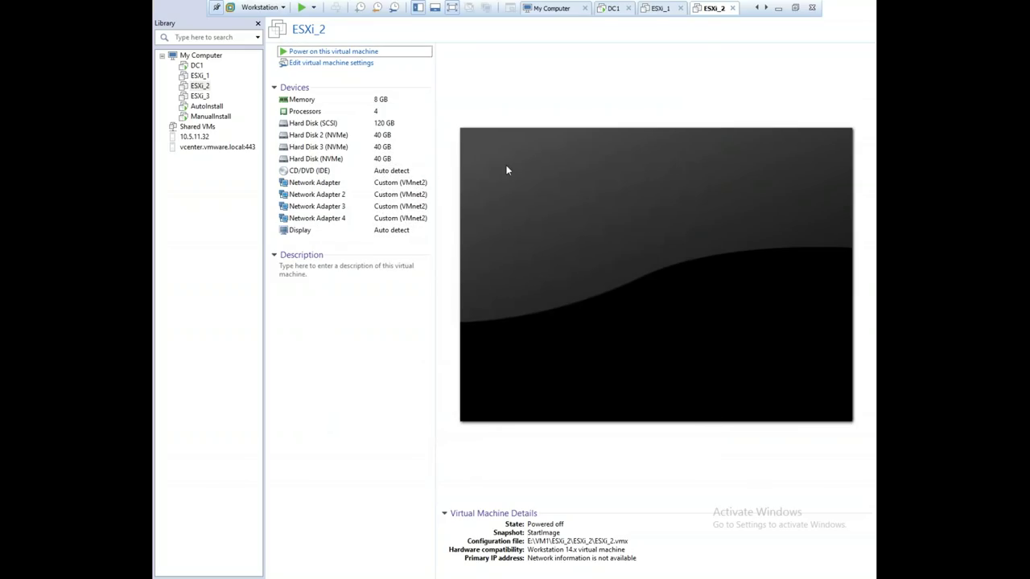
Return to DC1 and examine the three MAC-named boot configuration files alongside the default file in pxelinux.cfg
click(612, 10)
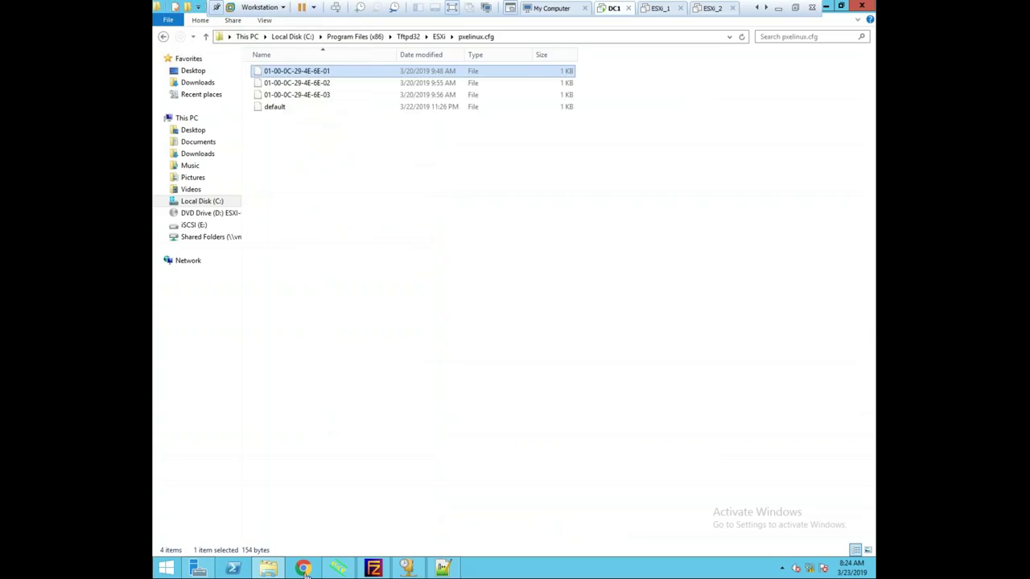
click(297, 83)
click(294, 95)
click(298, 71)
click(298, 83)
click(294, 95)
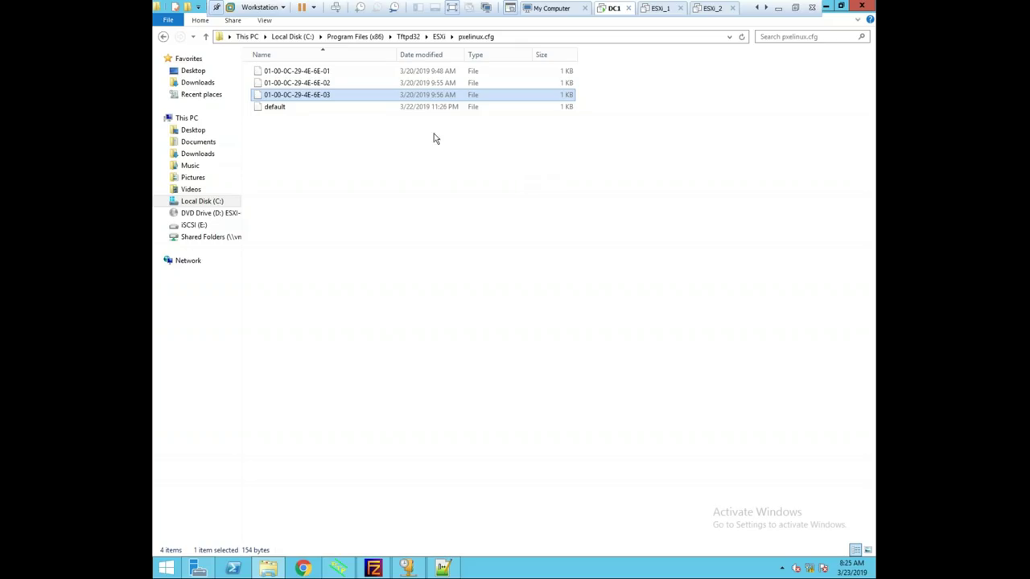
click(325, 73)
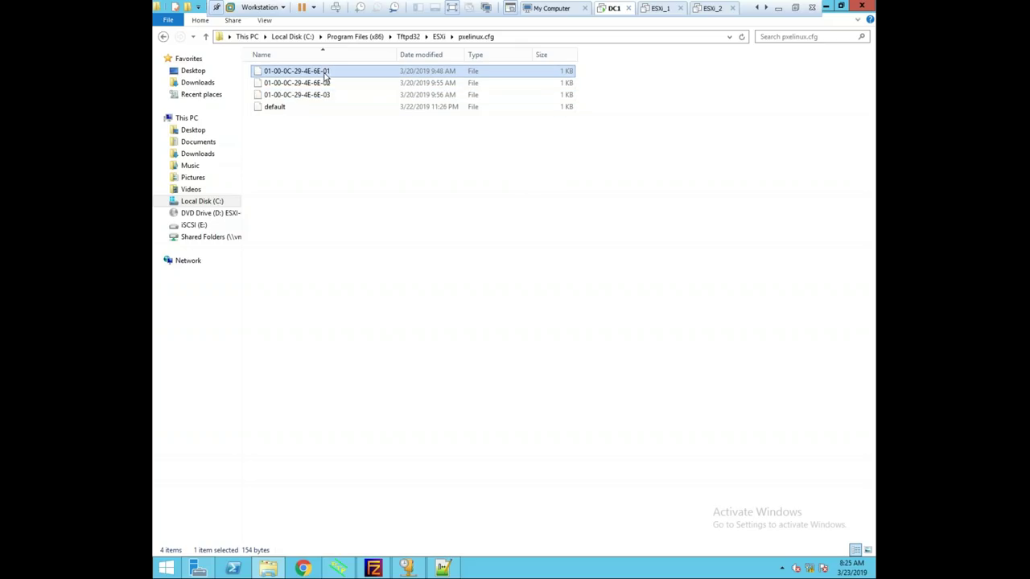
click(285, 108)
click(306, 74)
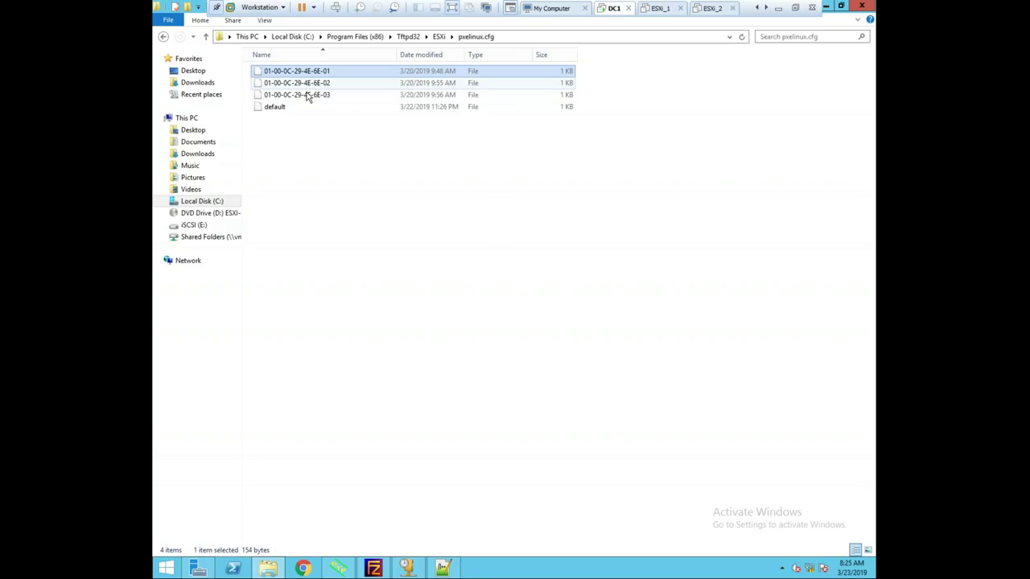
click(284, 110)
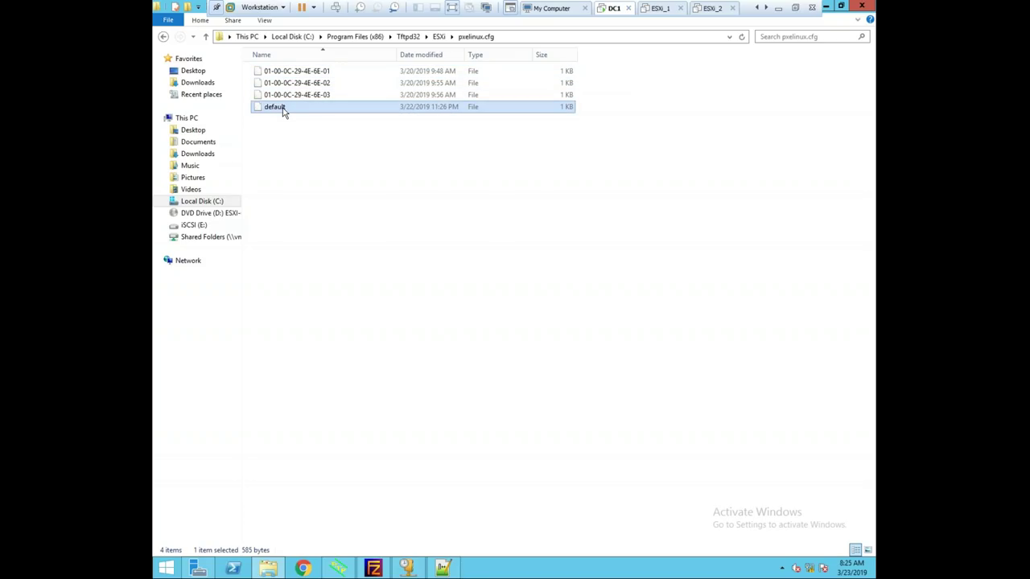
Open 01-00-0C-29-4E-6E-01 in Notepad++ and compare it with the Automatic Installation ESXi 6.5 entry in the default file
click(301, 74)
right_click(306, 72)
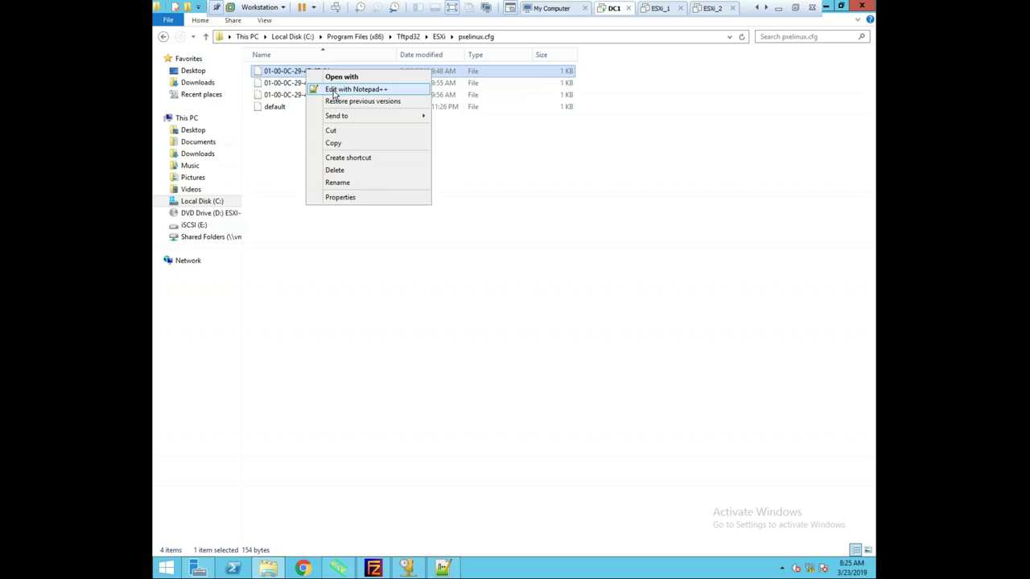
click(335, 90)
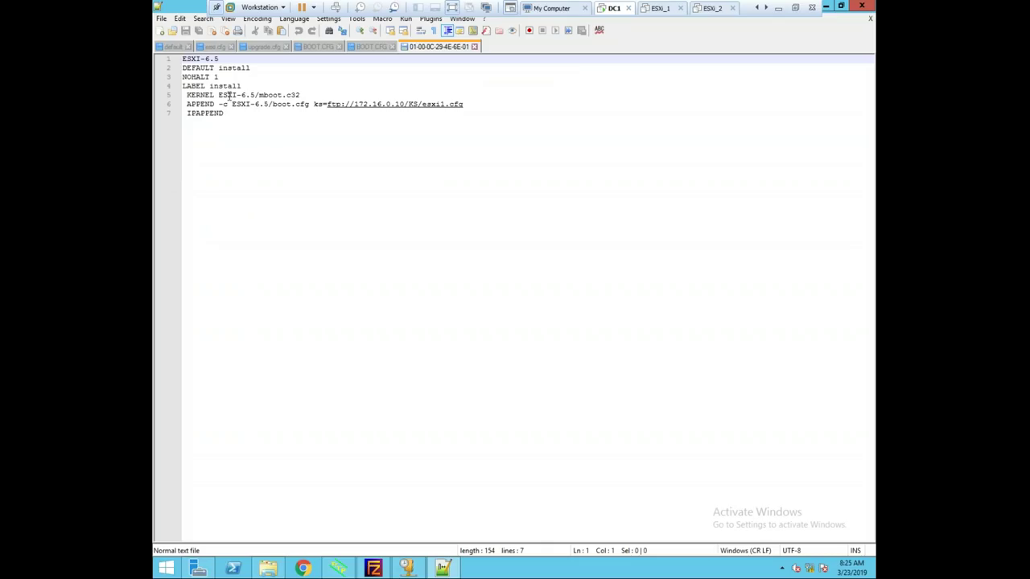
click(174, 49)
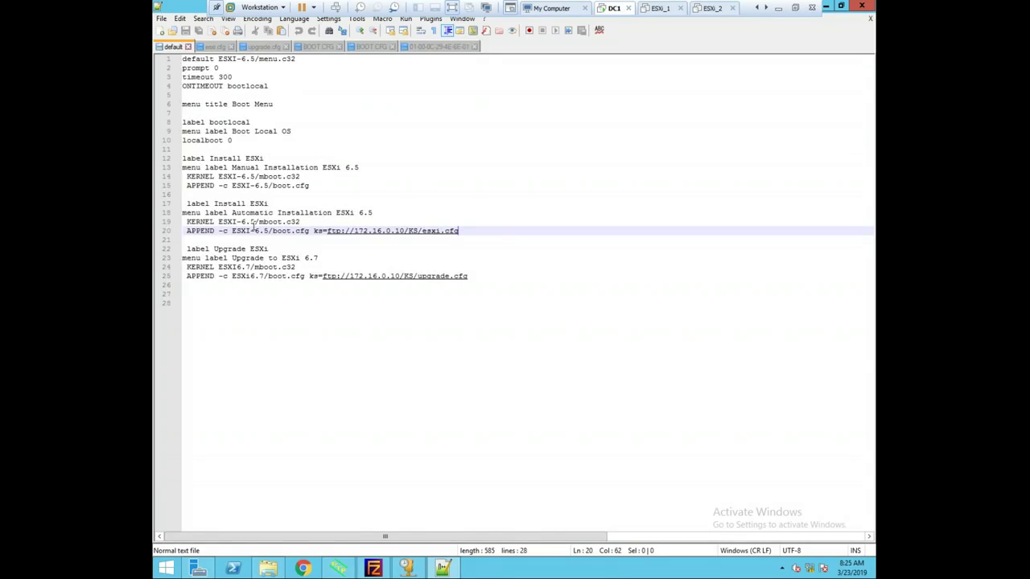
drag(467, 234, 187, 204)
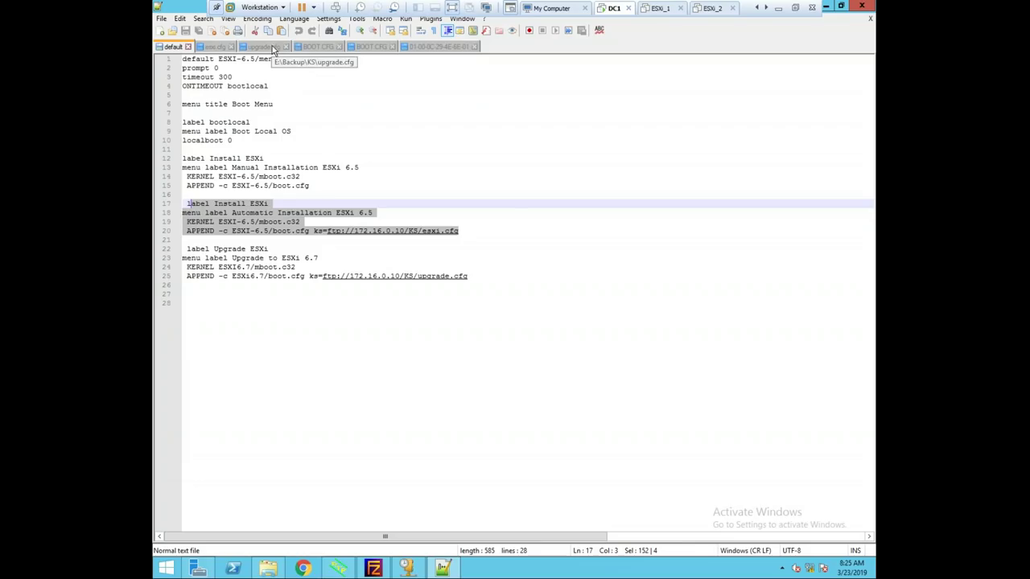
Return to 01-00-0C-29-4E-6E-01 from the default file and examine the kickstart file name in its APPEND line
click(493, 304)
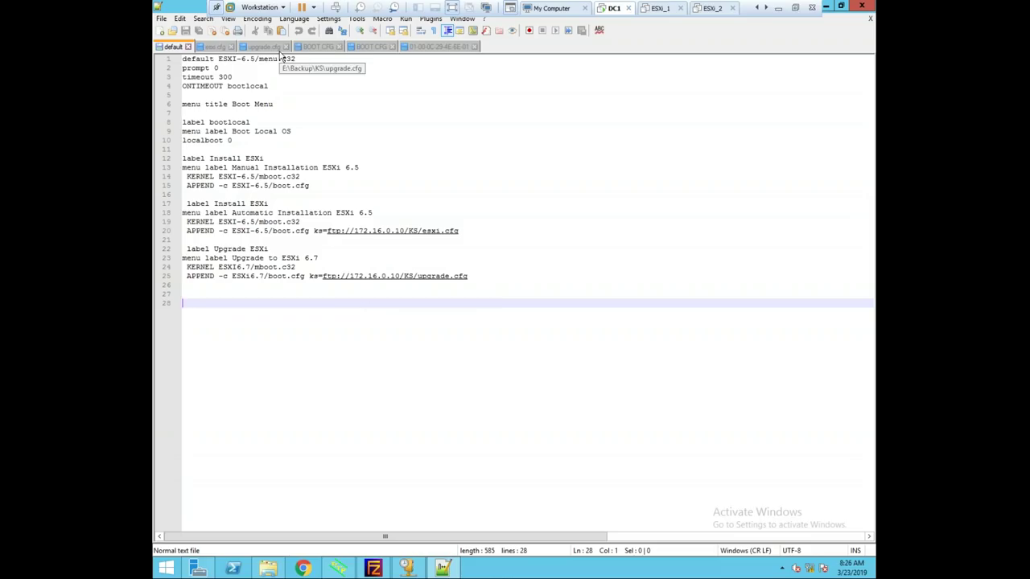
click(433, 47)
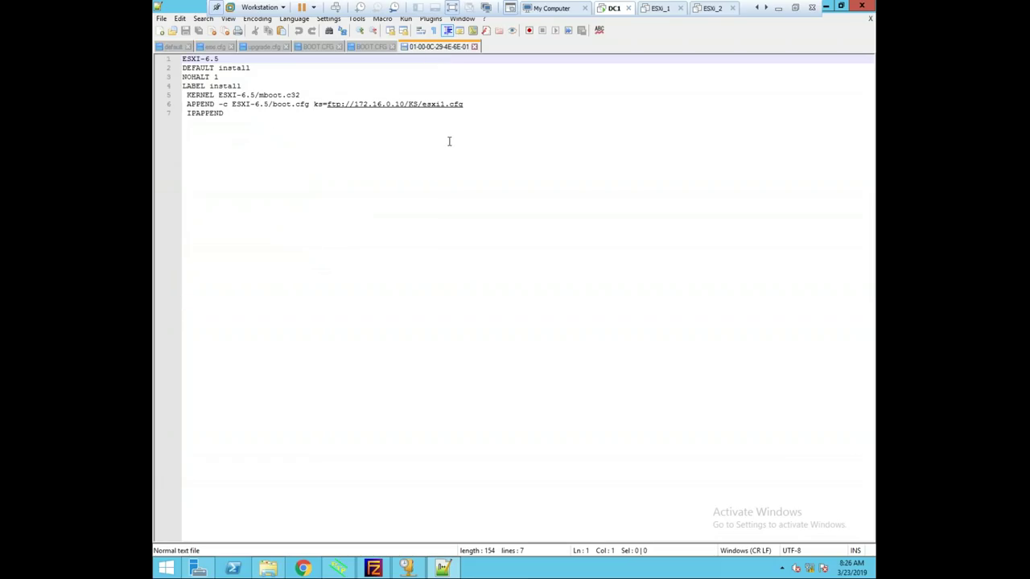
drag(465, 105, 411, 105)
click(476, 140)
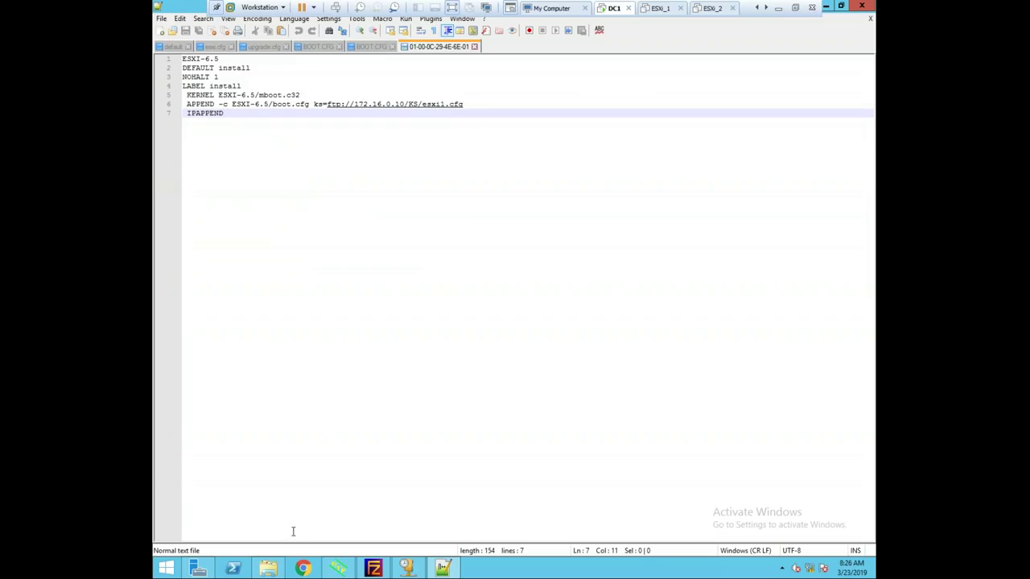
Open 01-00-0C-29-4E-6E-02 and 01-00-0C-29-4E-6E-03 from pxelinux.cfg in Notepad++ and examine their kickstart references
click(271, 568)
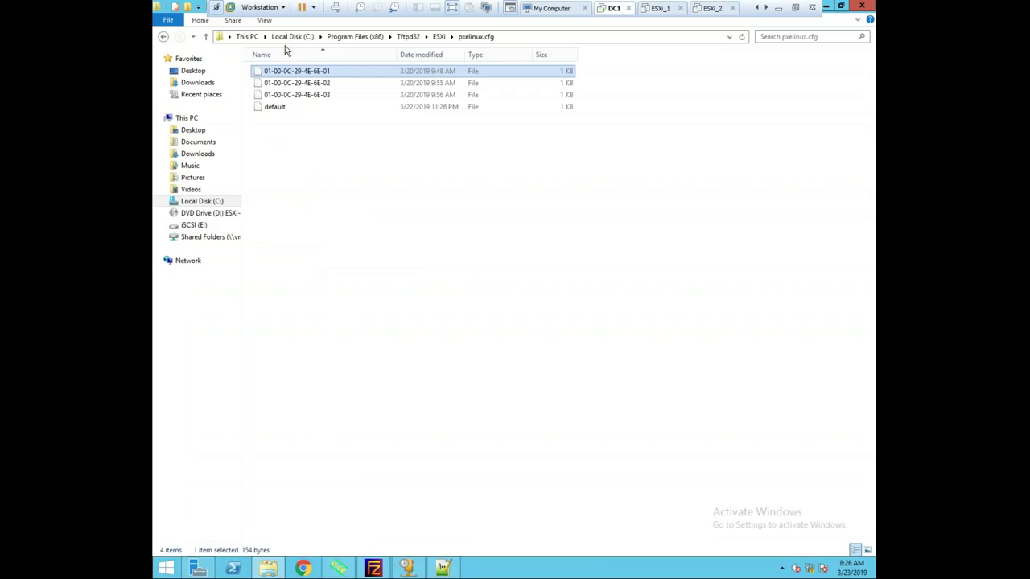
right_click(299, 85)
click(353, 103)
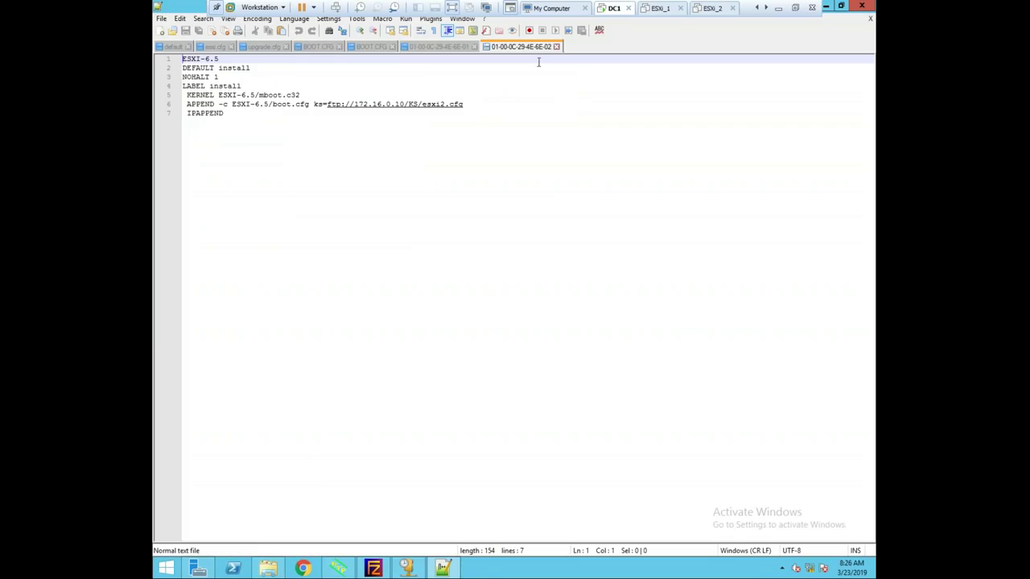
click(268, 568)
click(334, 94)
right_click(334, 94)
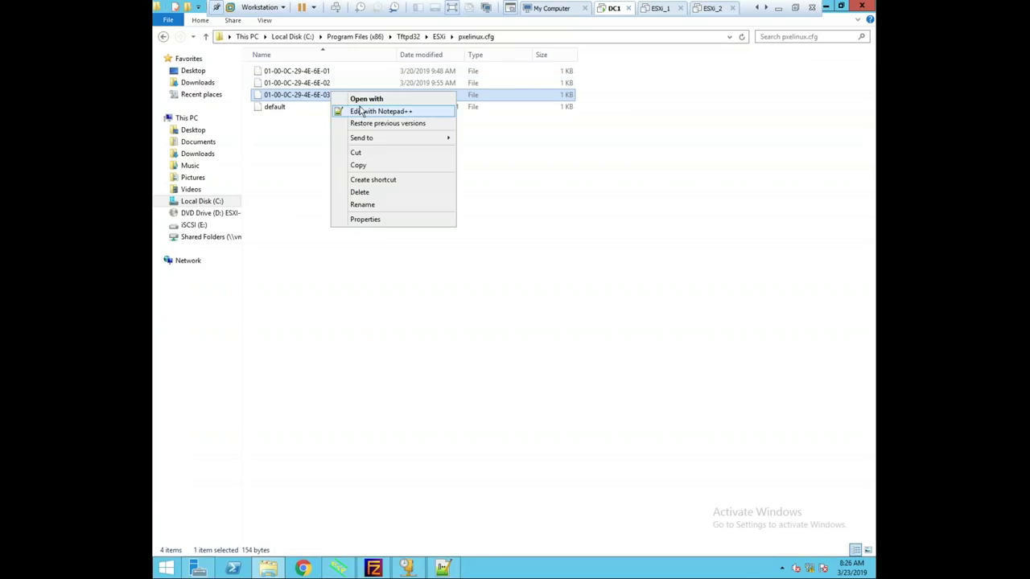
click(358, 113)
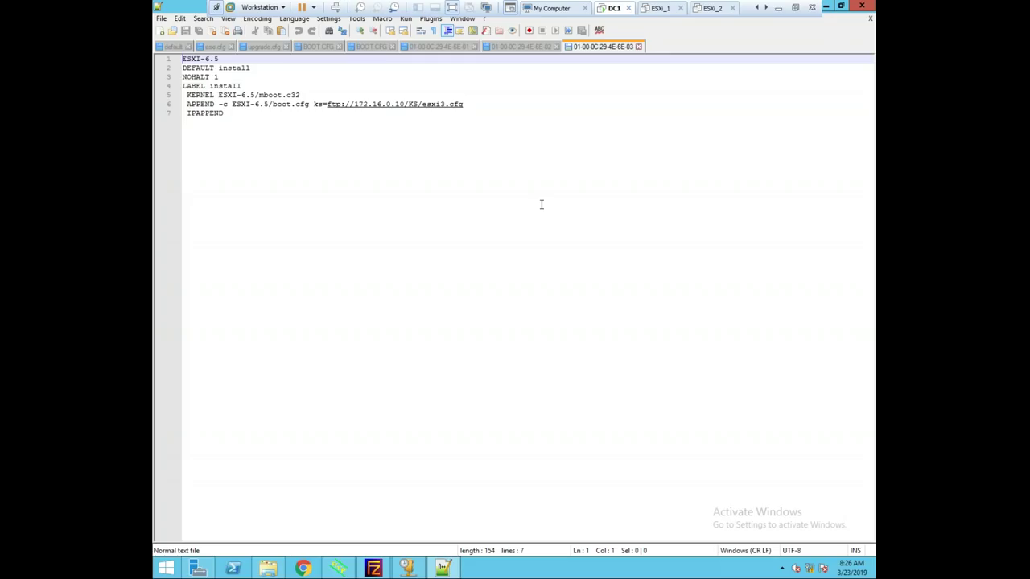
click(512, 229)
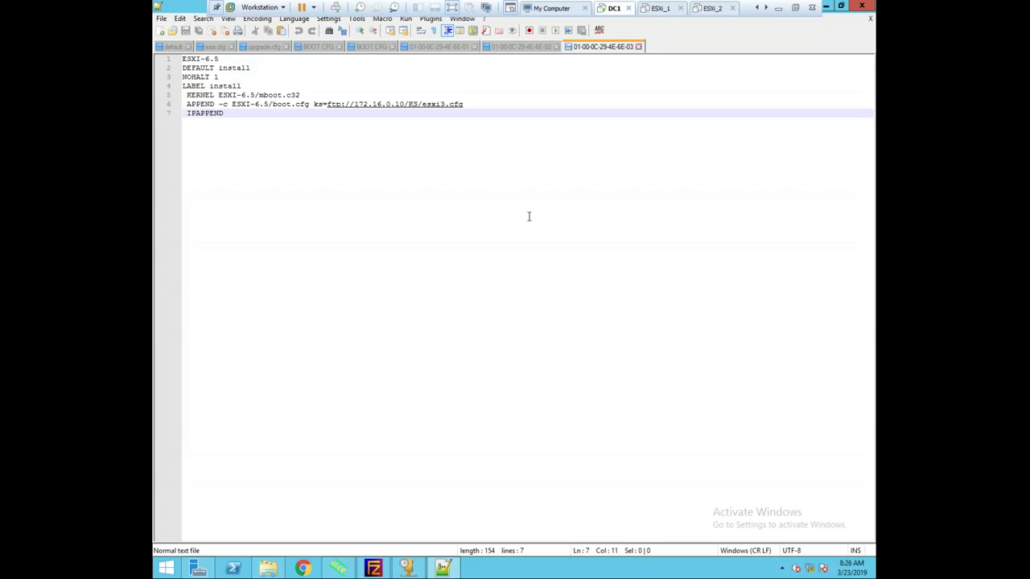
Recheck the esxi1.cfg kickstart reference in the 01-00-0C-29-4E-6E-01 boot file
click(456, 45)
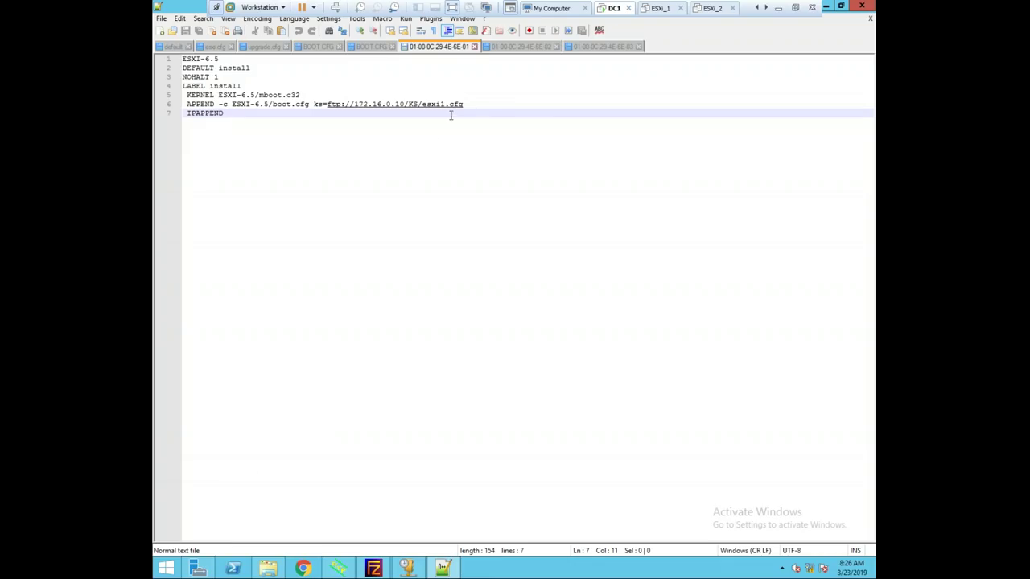
drag(500, 103, 422, 104)
click(468, 161)
Browse to the Backup\KS folder on the iSCSI (E:) drive and open esxi1.cfg in Notepad++
click(268, 568)
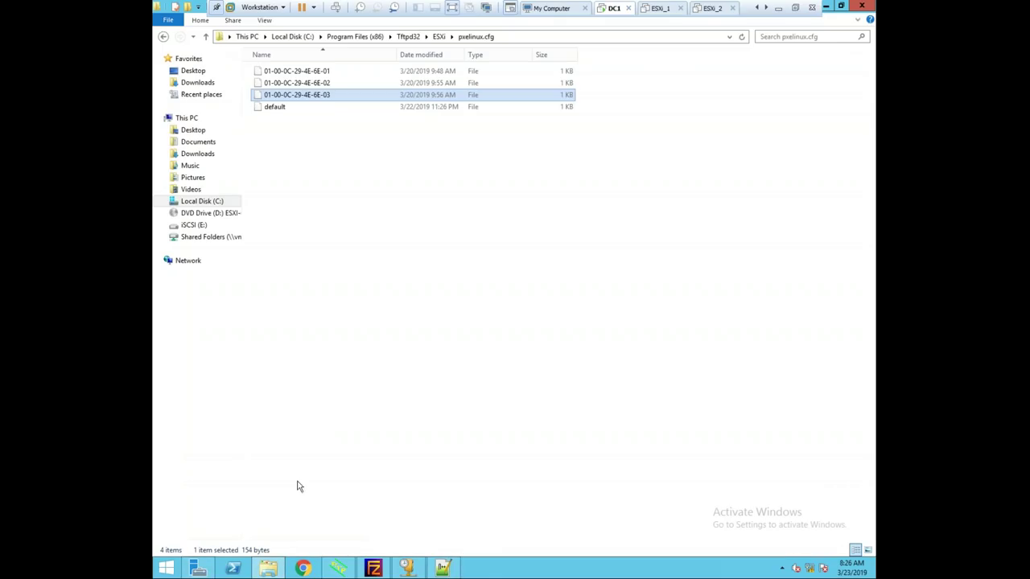
click(194, 225)
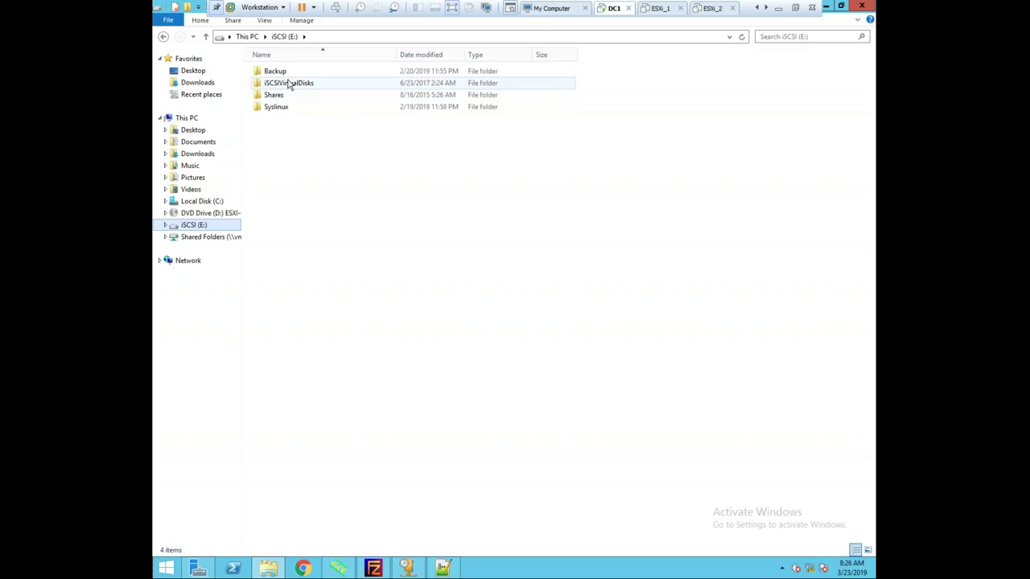
double_click(291, 72)
click(282, 97)
double_click(282, 97)
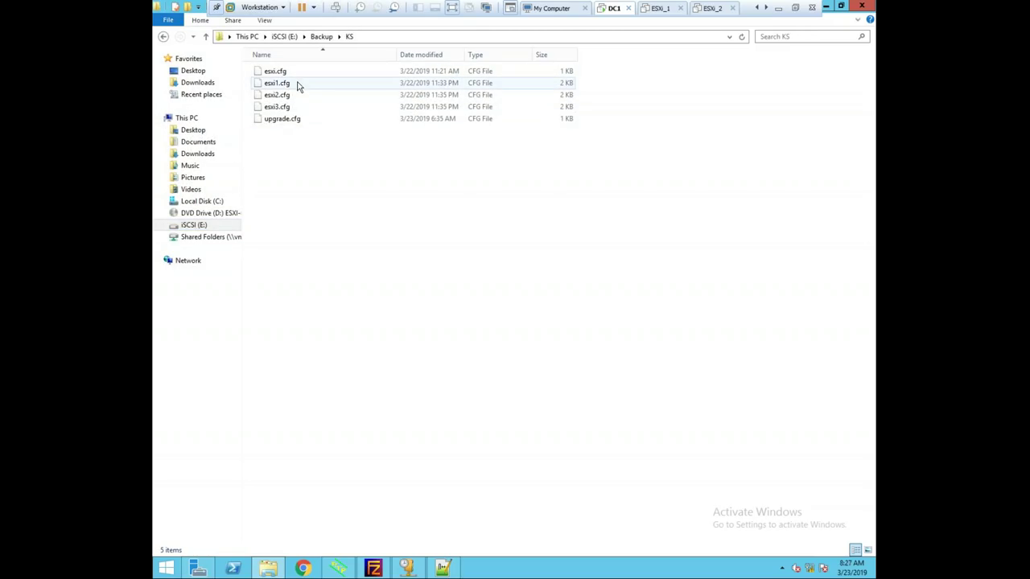
right_click(298, 83)
right_click(285, 86)
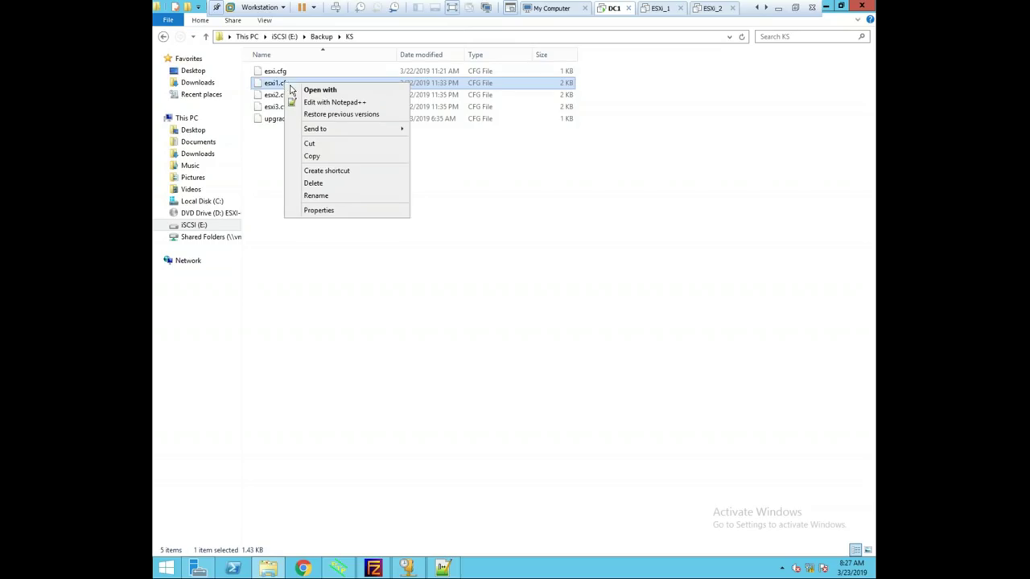
click(336, 99)
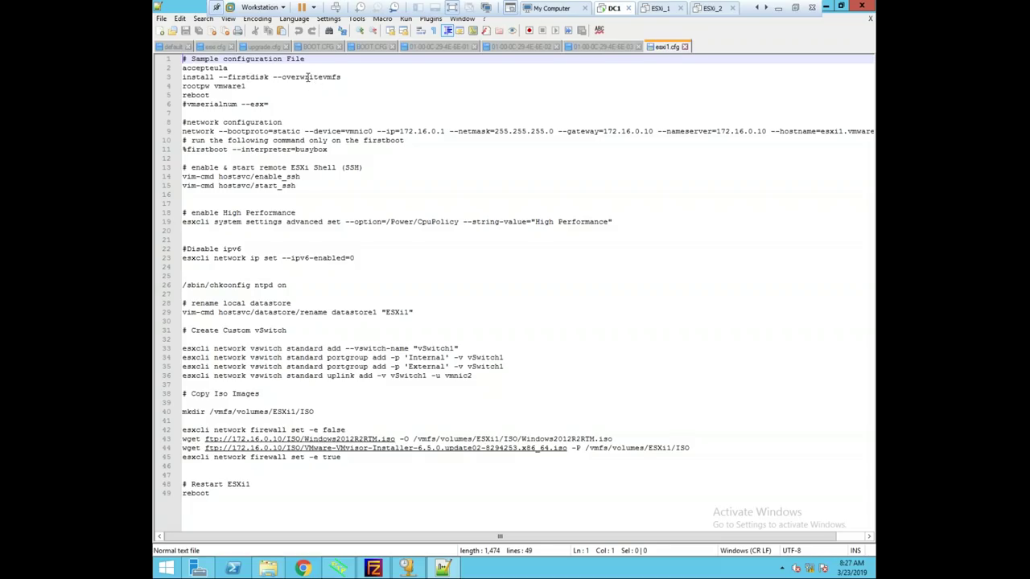
Examine the commented vmserialnum line in esxi1.cfg and compare the file's network configuration with that of esxi.cfg
click(202, 104)
key(shift+End)
key(End)
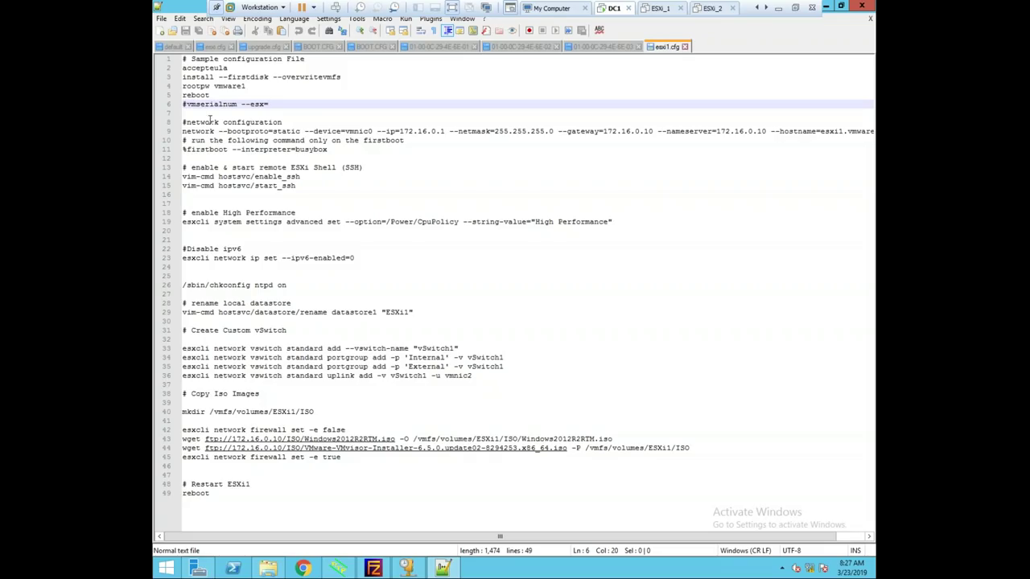
click(215, 48)
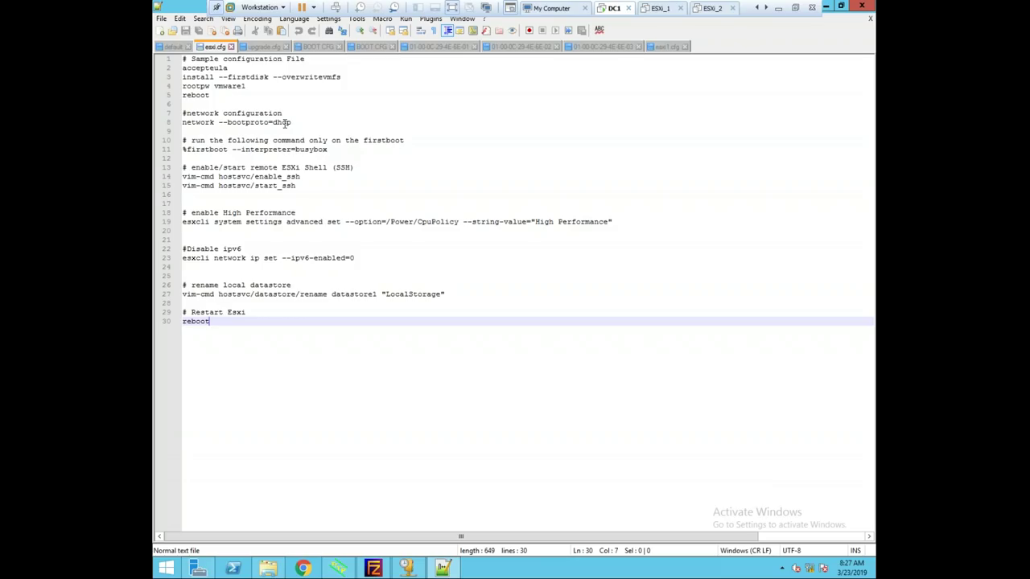
click(664, 46)
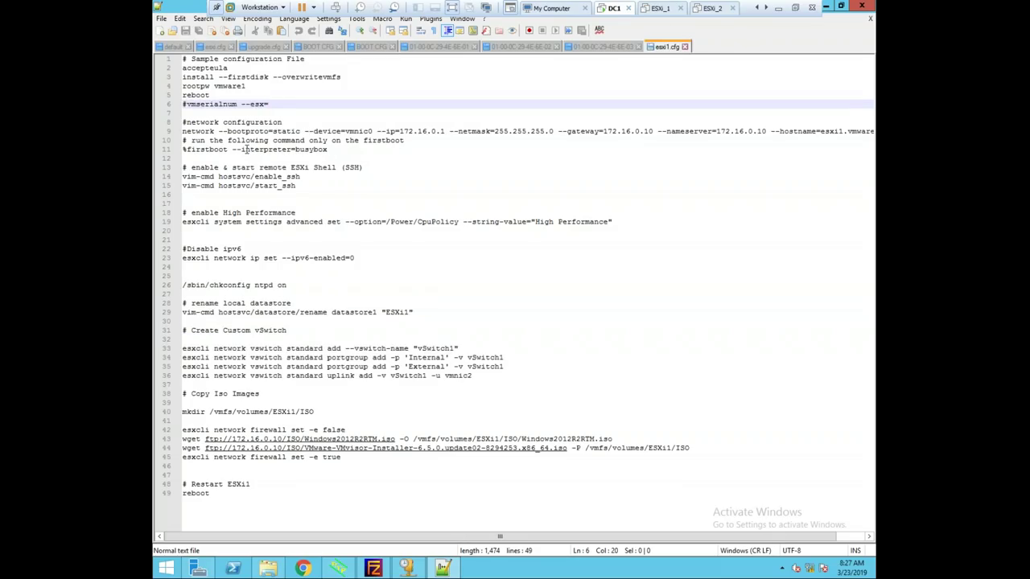
Examine the static network line in esxi1.cfg through its hostname option, and the commands that enable and start SSH
drag(273, 131, 305, 131)
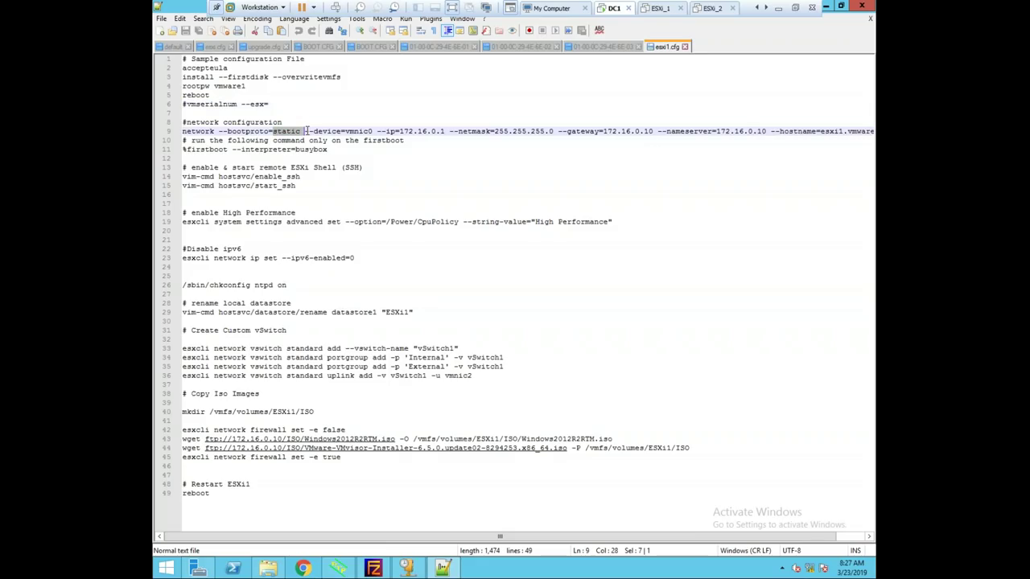
click(327, 130)
click(422, 130)
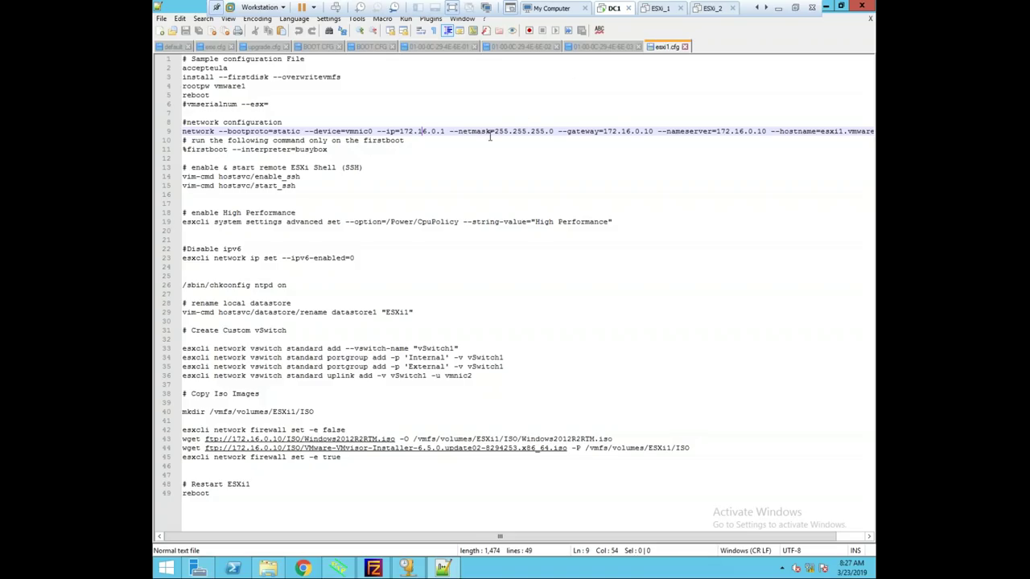
click(615, 131)
click(732, 130)
drag(514, 537, 542, 537)
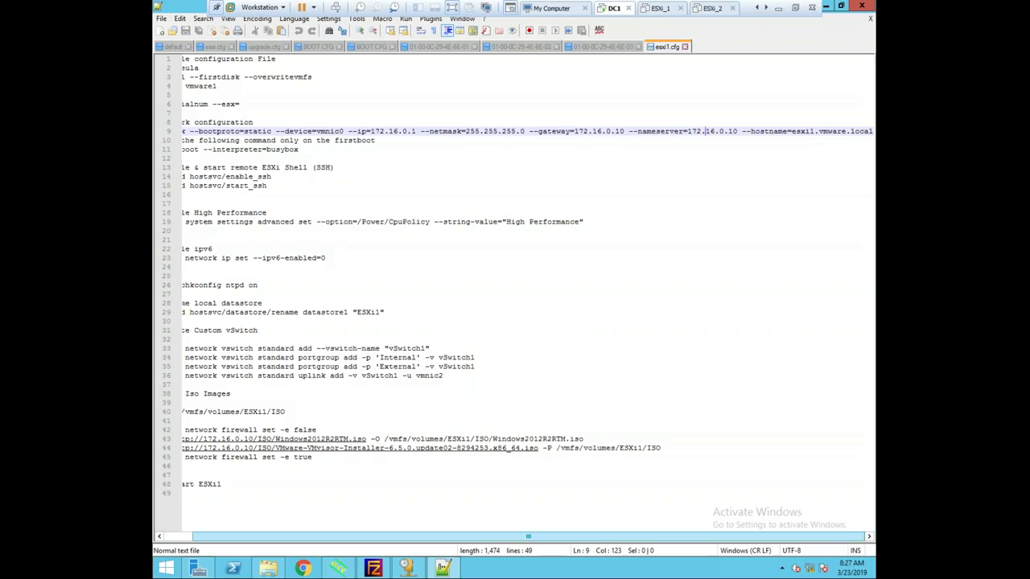
drag(595, 536, 496, 531)
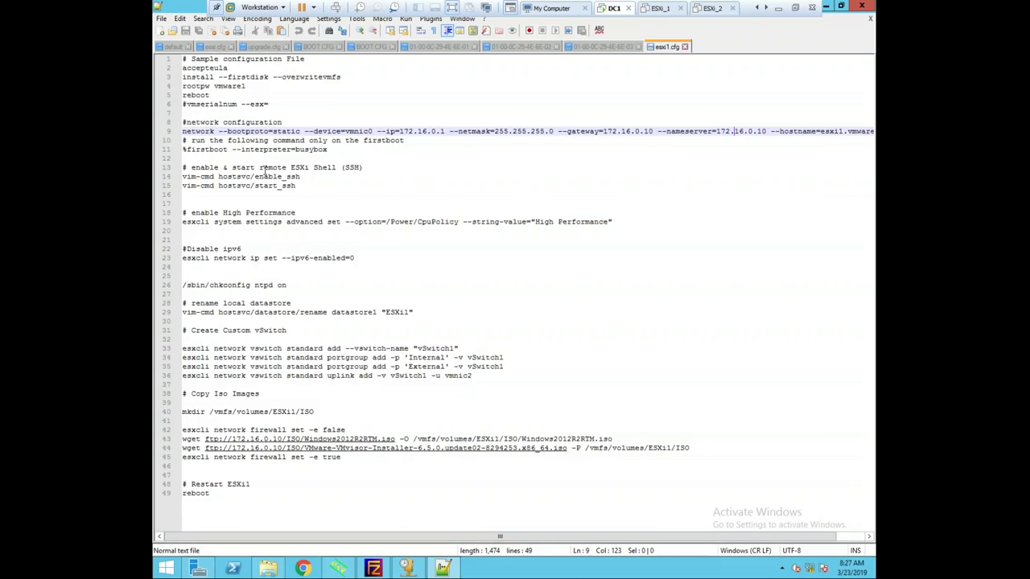
drag(298, 187, 245, 175)
click(227, 176)
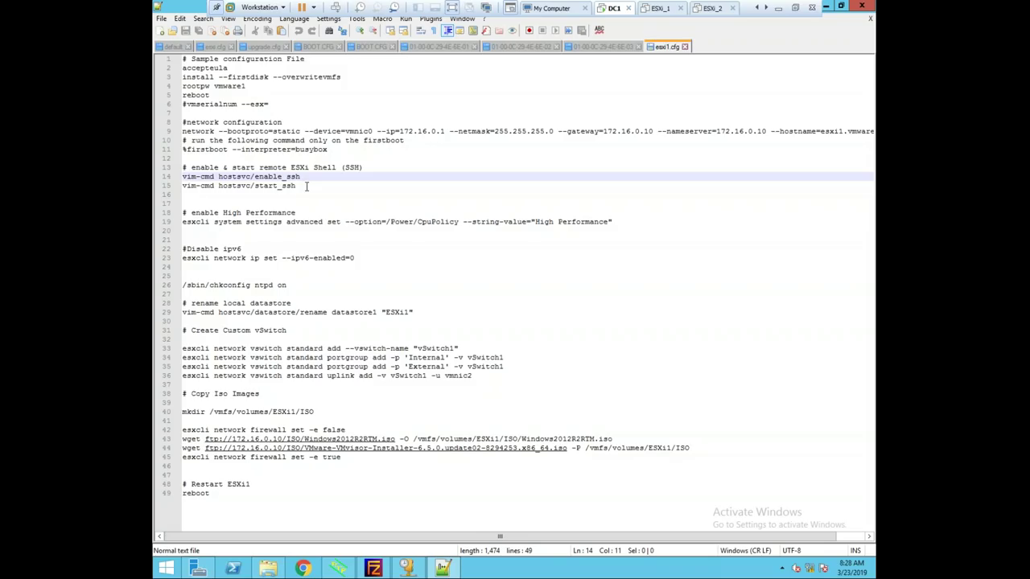
Review the power policy, IPv6 and datastore rename commands in esxi1.cfg, comparing them with esxi.cfg
drag(531, 222, 599, 222)
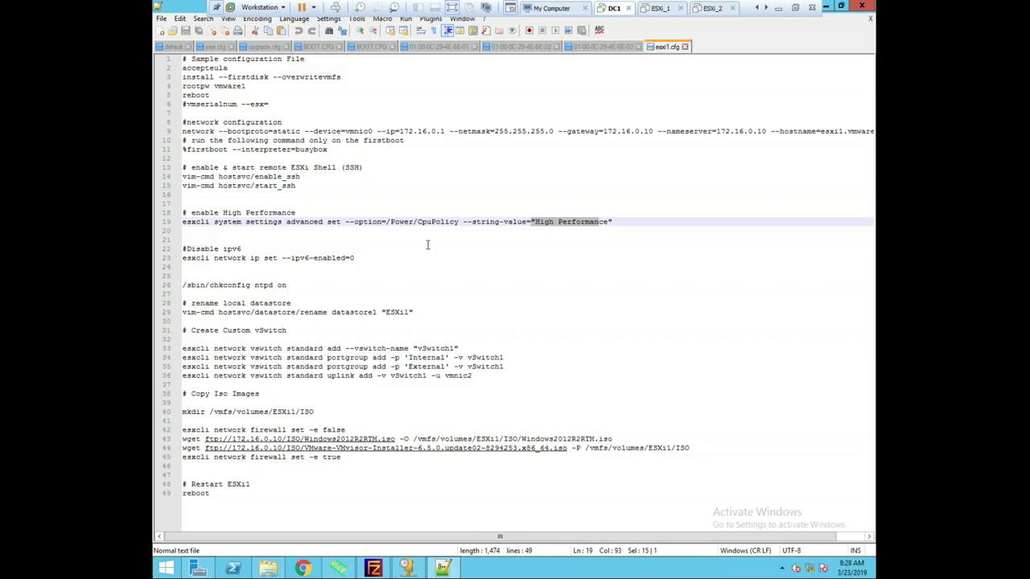
click(330, 258)
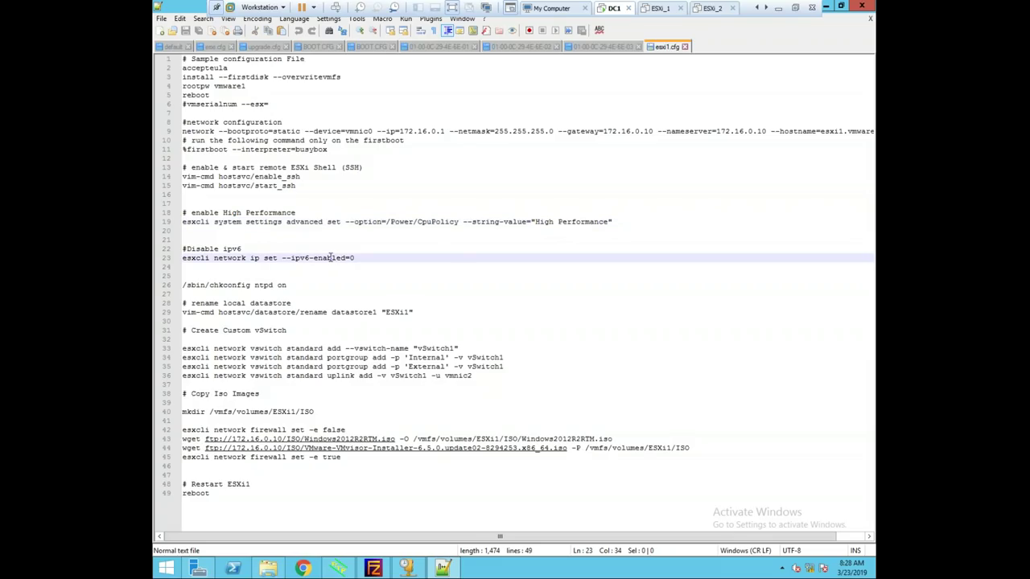
click(425, 259)
click(218, 47)
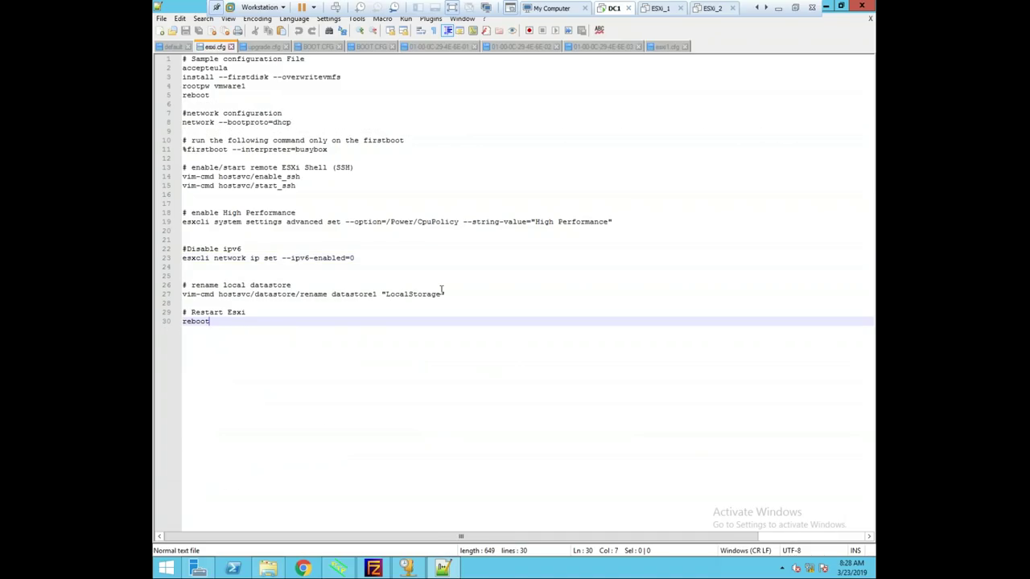
click(667, 47)
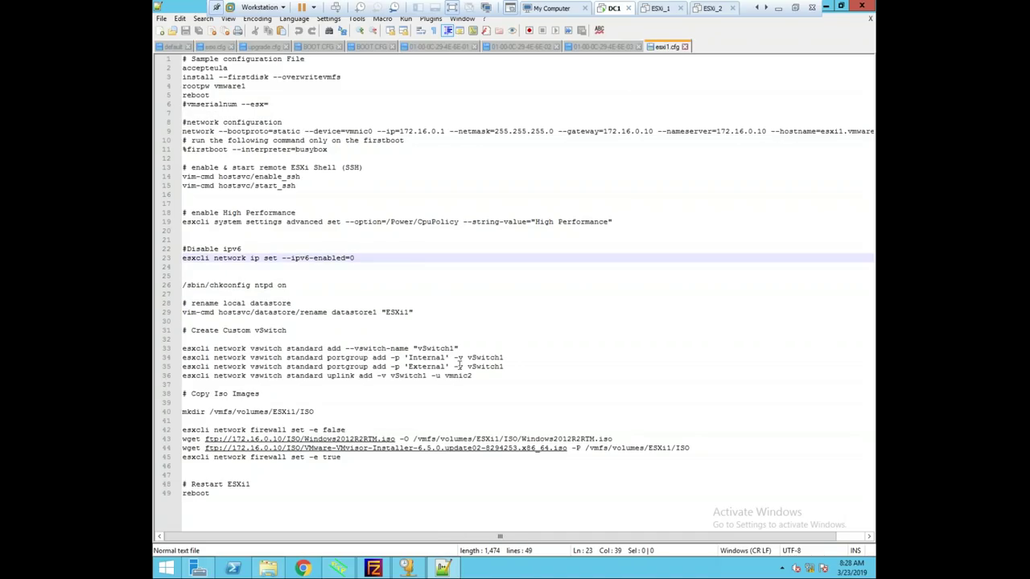
drag(414, 312, 376, 312)
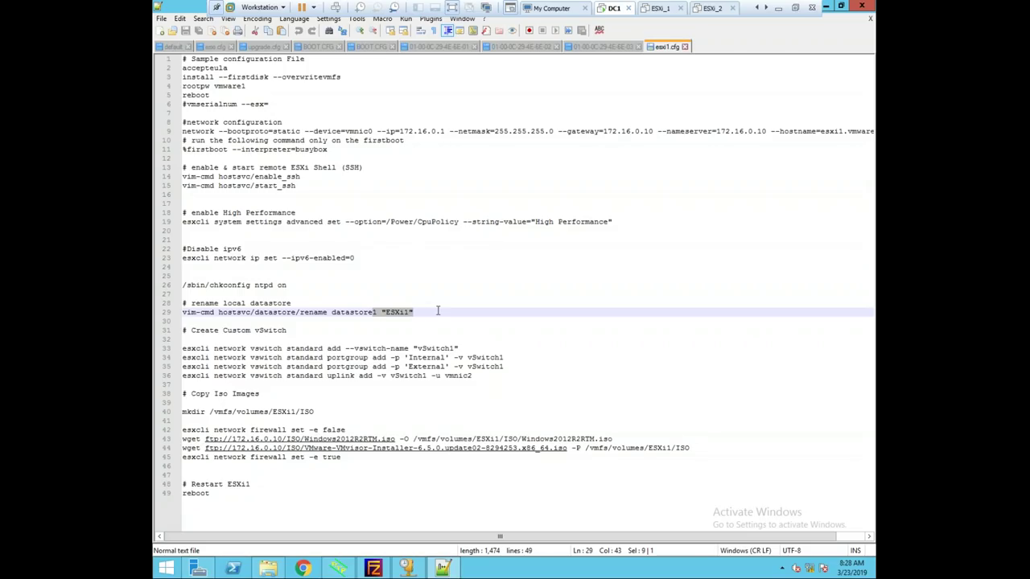
click(438, 312)
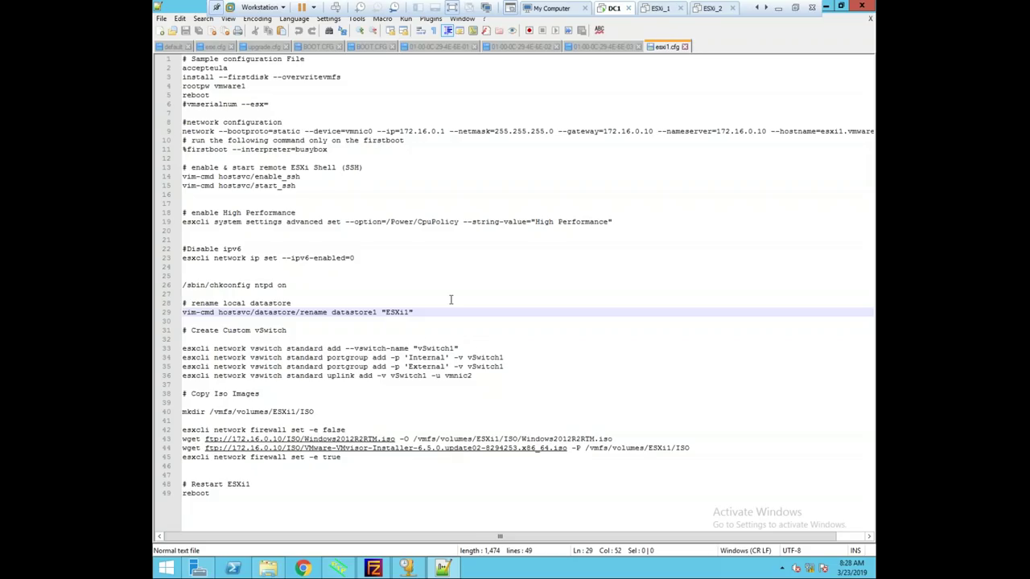
Review the custom vSwitch, ISO folder, ISO download and firewall commands in esxi1.cfg
drag(390, 348, 452, 349)
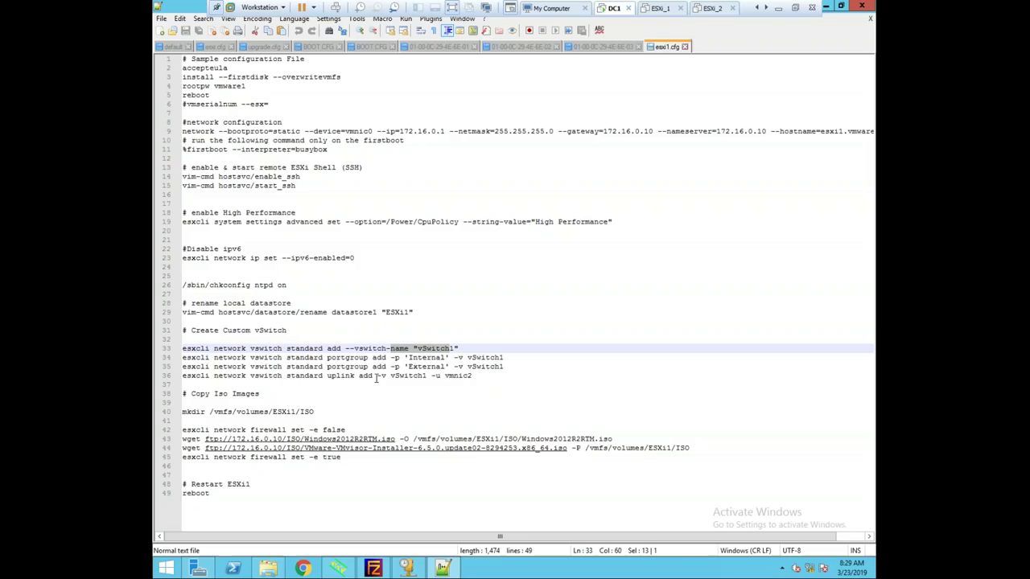
drag(363, 376, 462, 377)
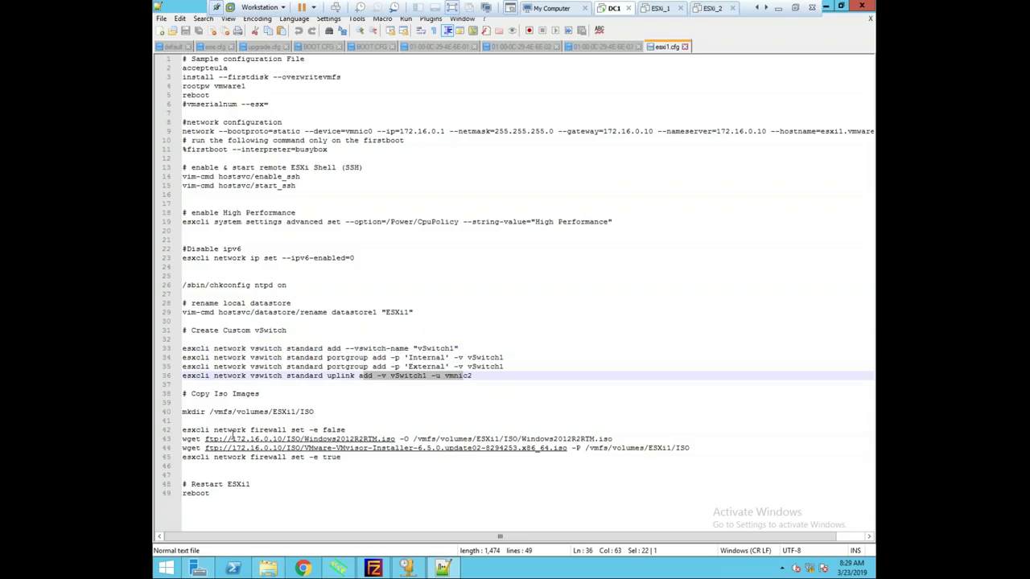
drag(199, 412, 308, 412)
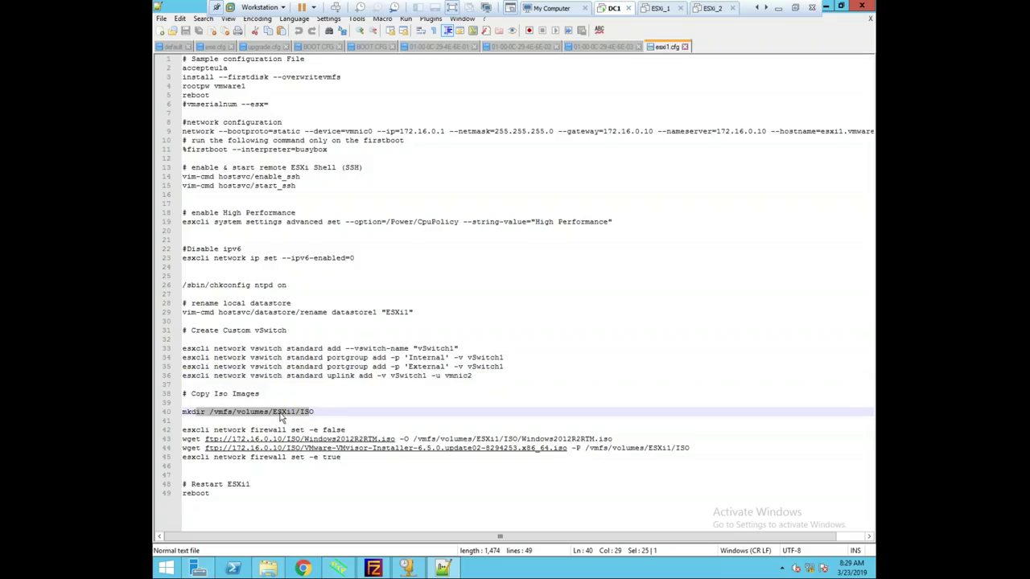
click(296, 411)
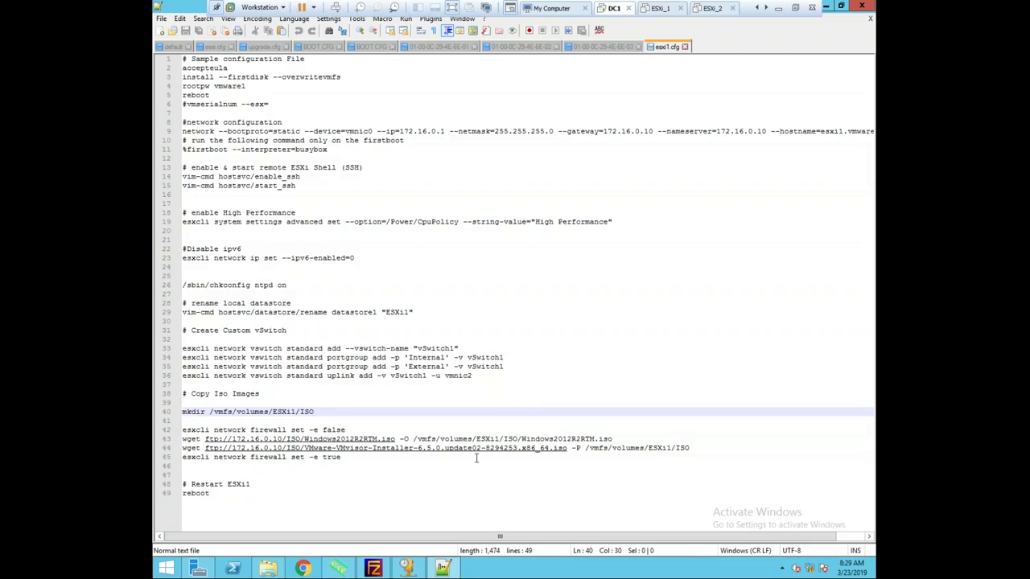
click(619, 439)
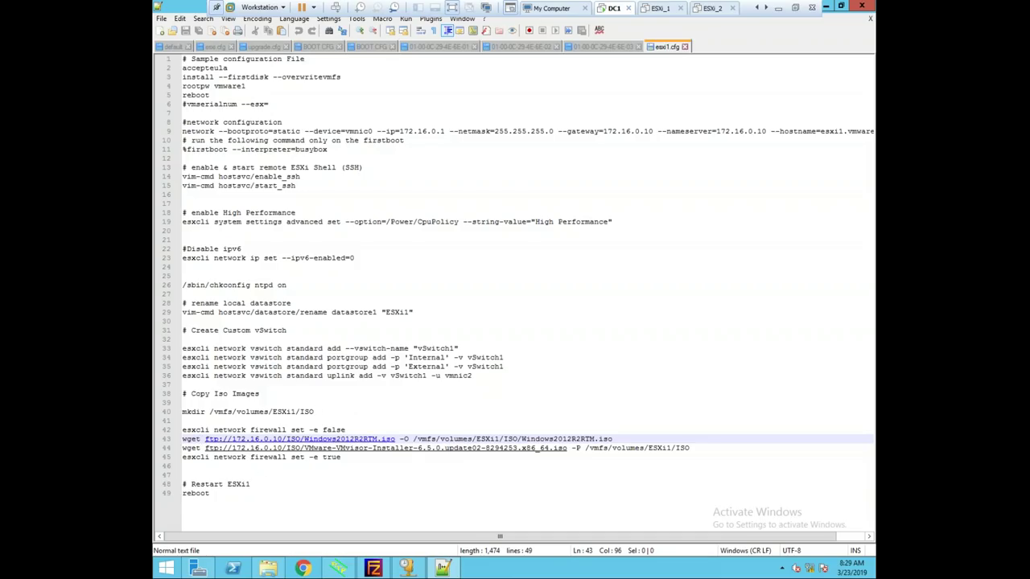
click(238, 467)
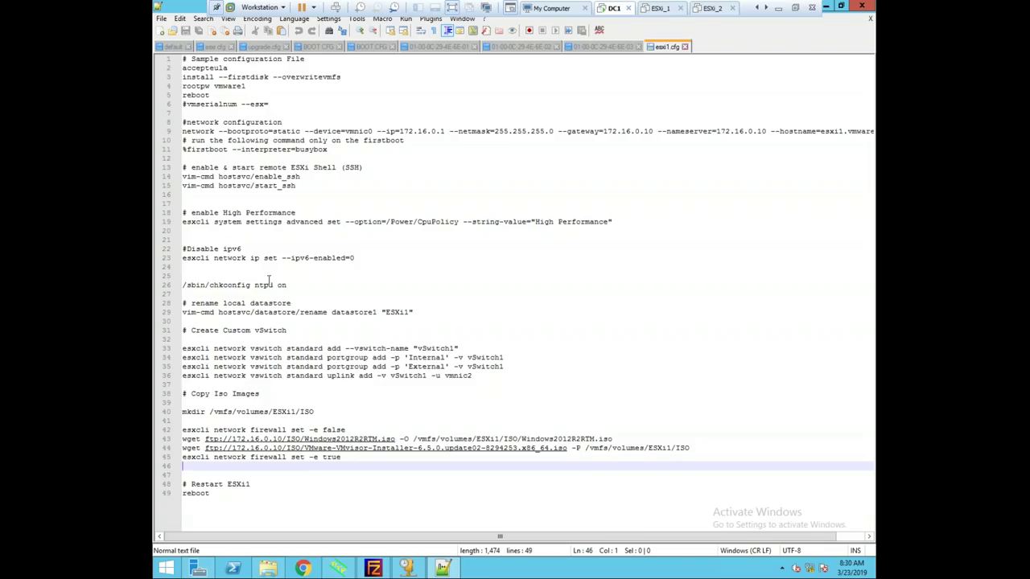
click(436, 270)
Compare the management addresses on the AutoInstall and ManualInstall virtual machine consoles
click(766, 9)
click(765, 9)
click(765, 9)
click(649, 9)
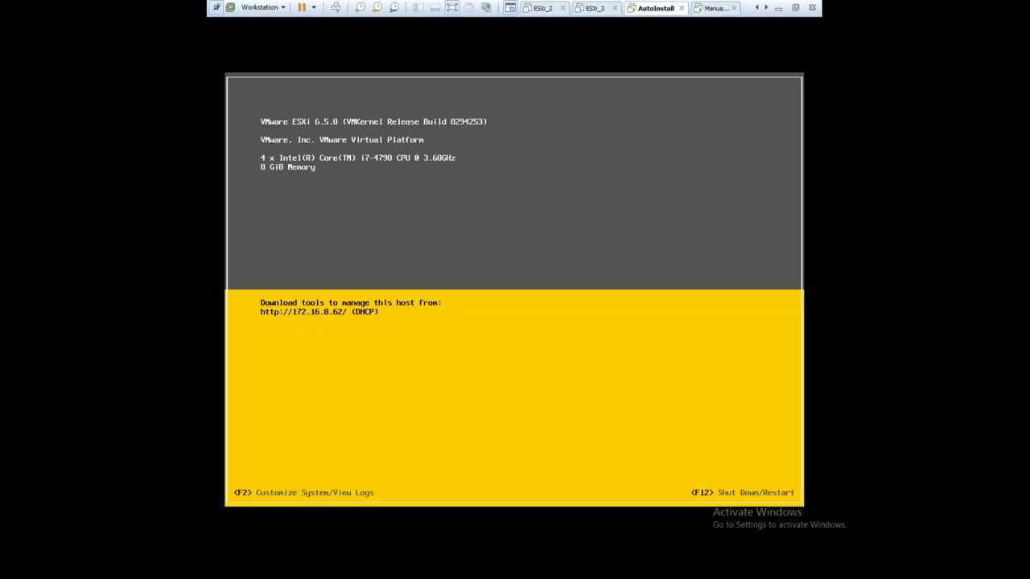
click(715, 10)
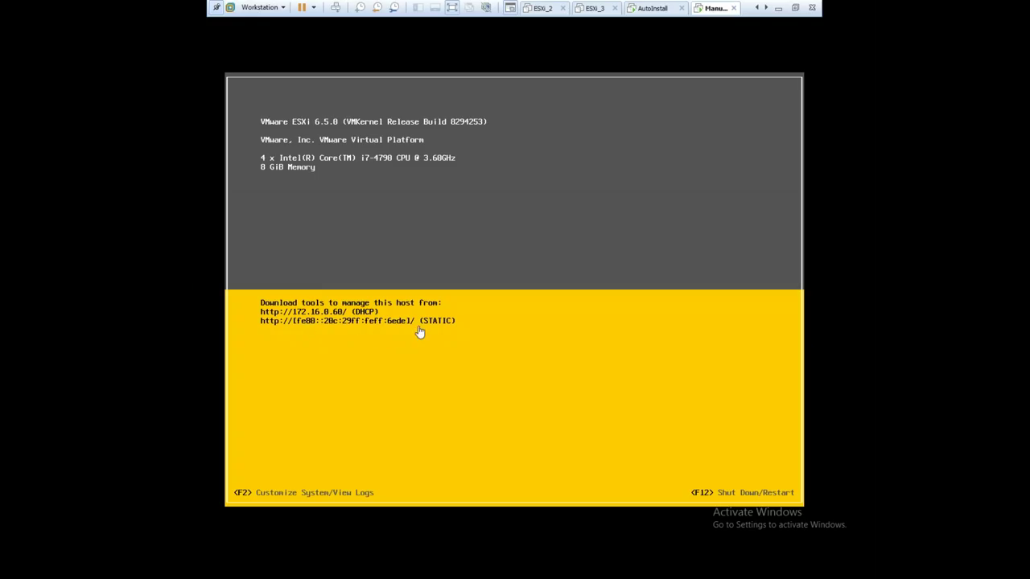
click(653, 14)
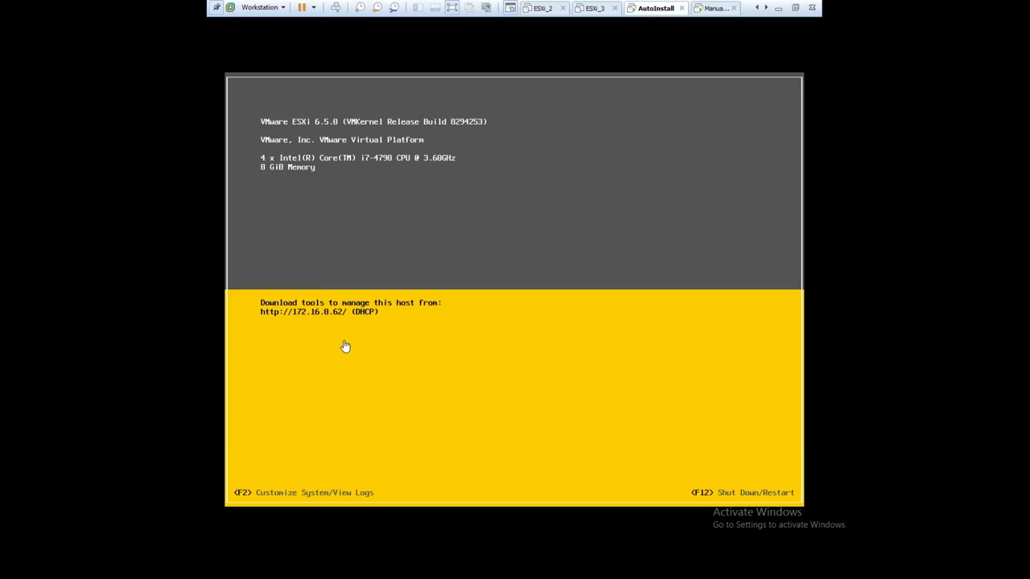
Return to the DC1 virtual machine in full screen and open Chrome there
click(795, 8)
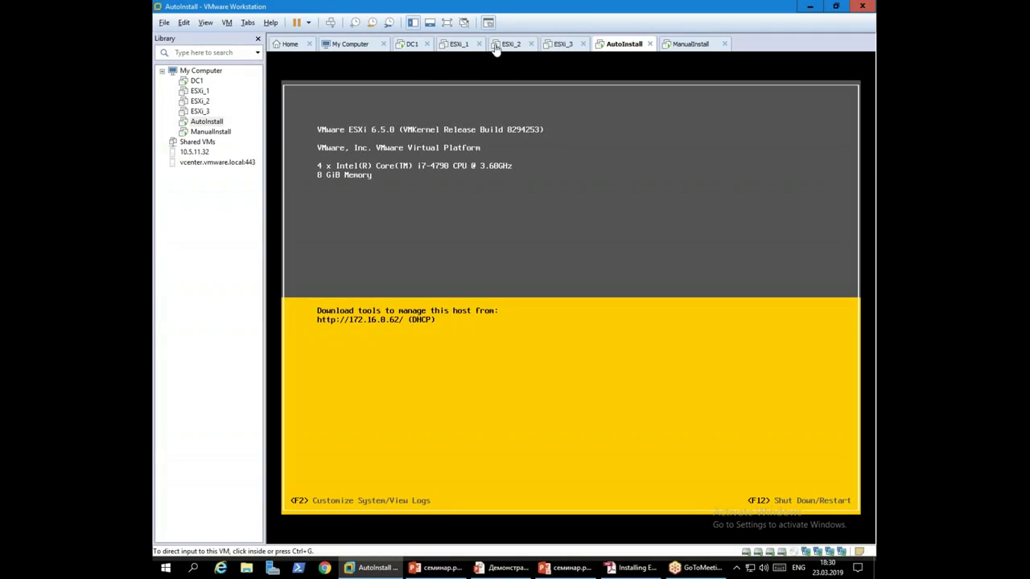
click(411, 44)
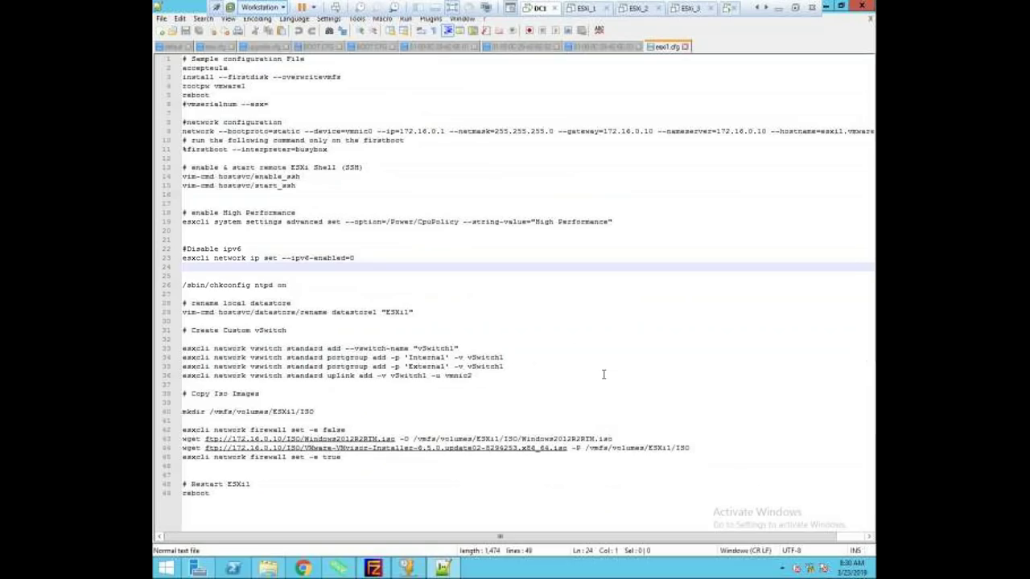
click(447, 23)
click(303, 568)
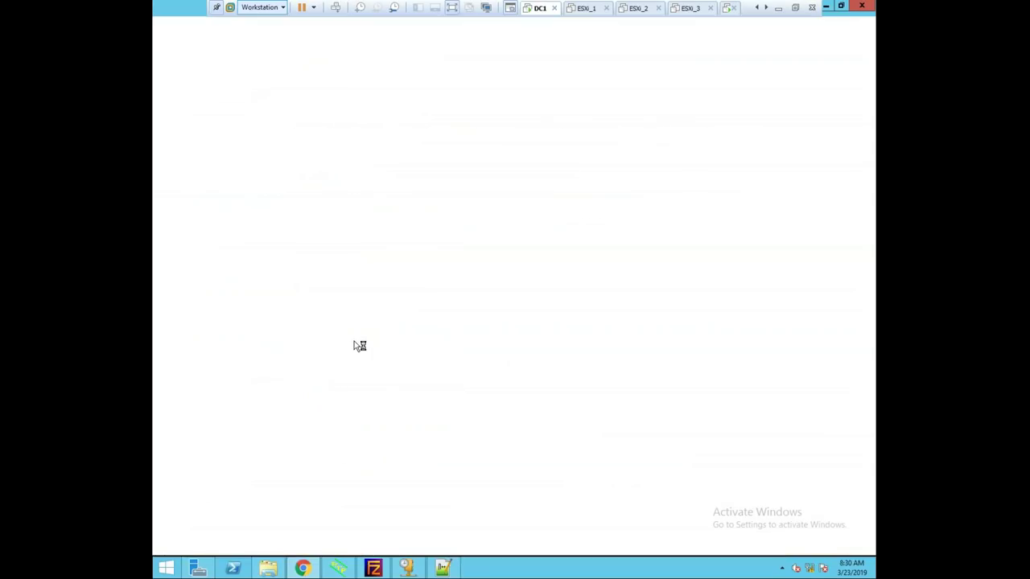
Check the AutoInstall host's management address on its console, and return to DC1
click(767, 7)
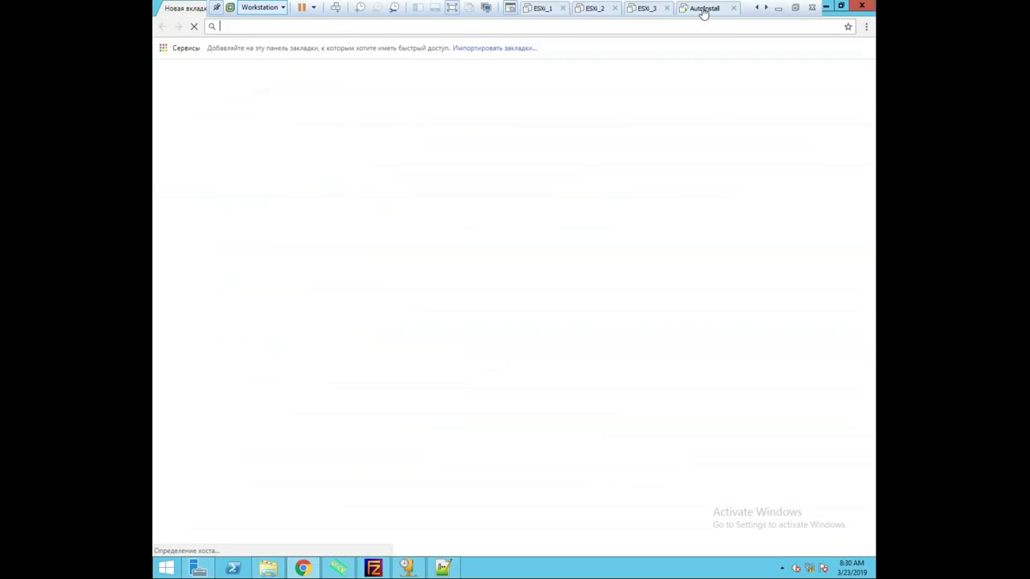
click(701, 8)
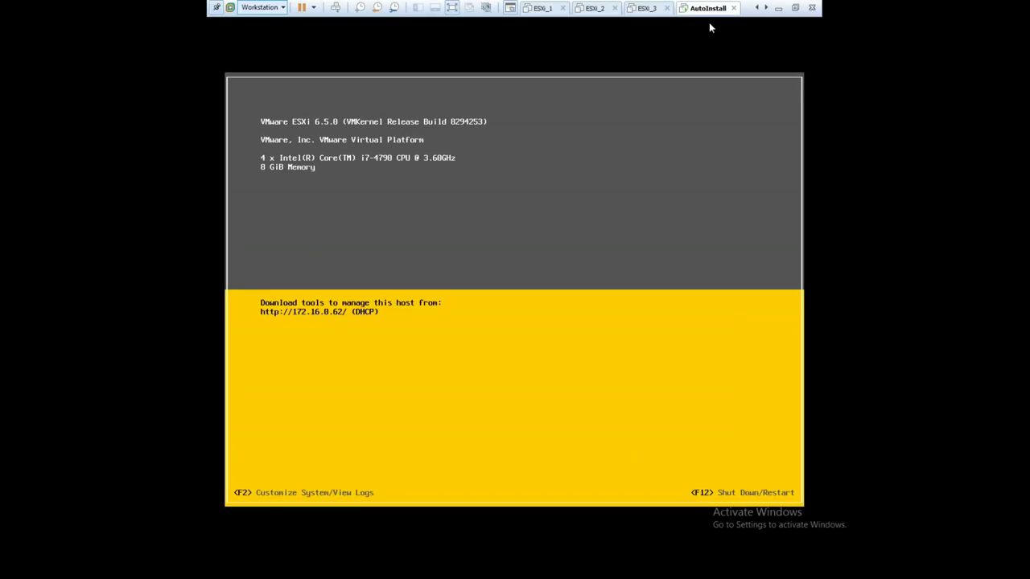
click(756, 8)
click(757, 8)
click(613, 8)
click(255, 29)
text(https:/)
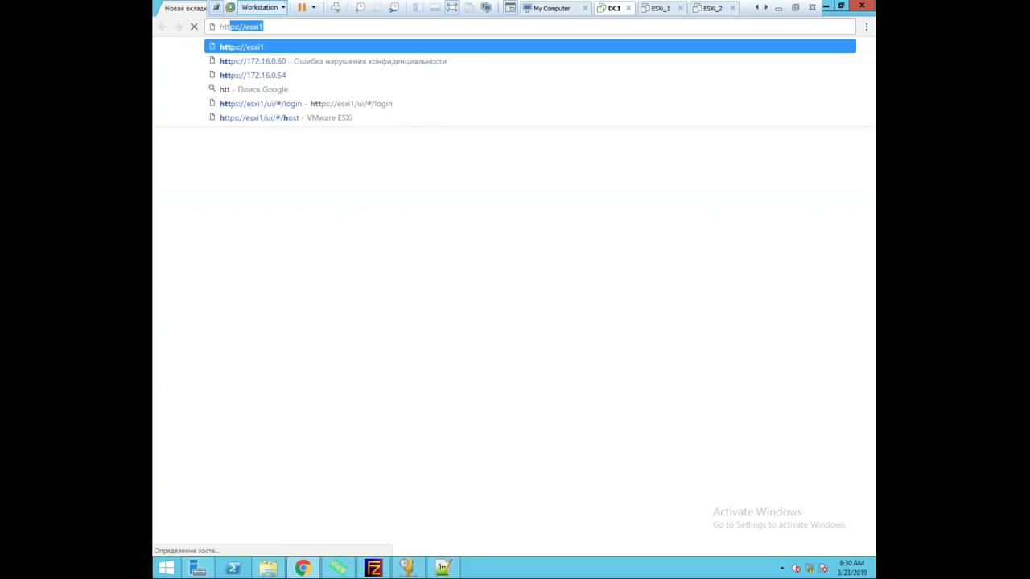
text(/)
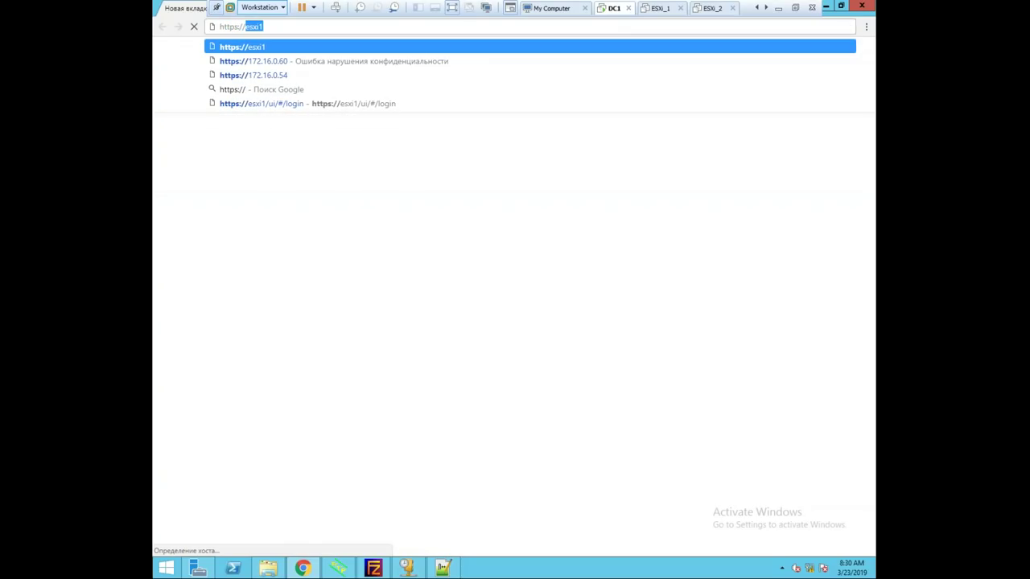
text(172.16.)
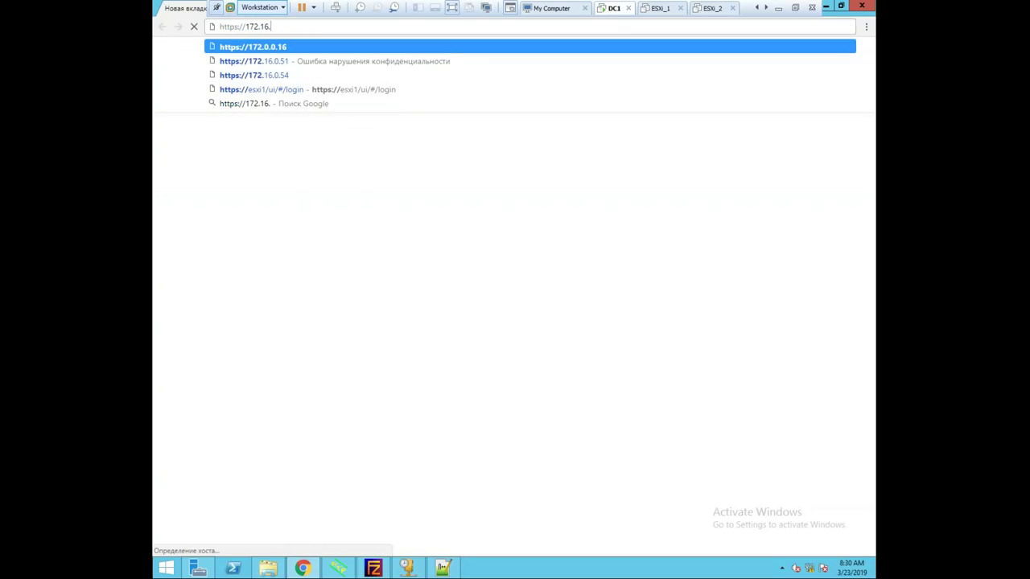
text(0.62)
key(Return)
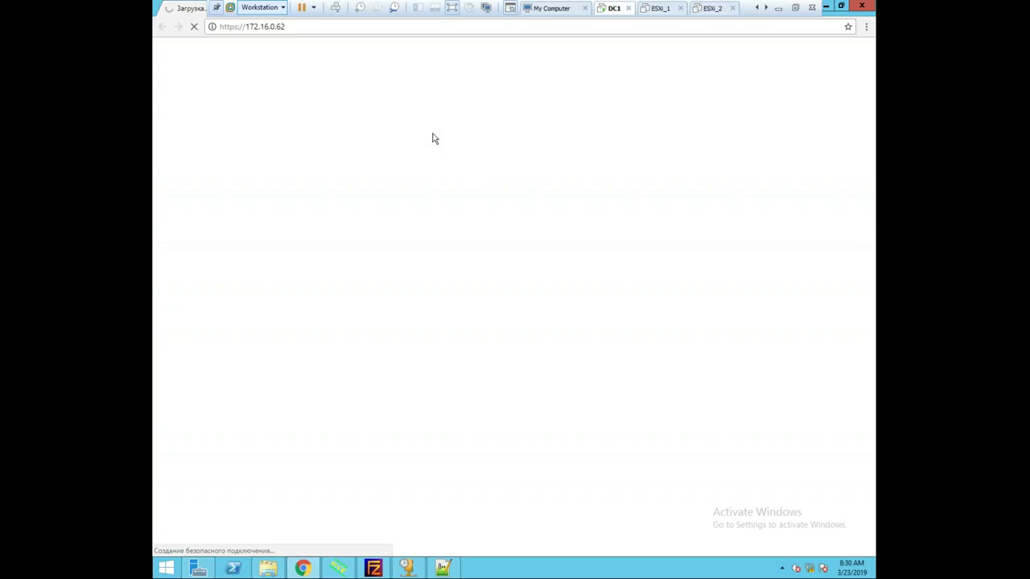
click(380, 265)
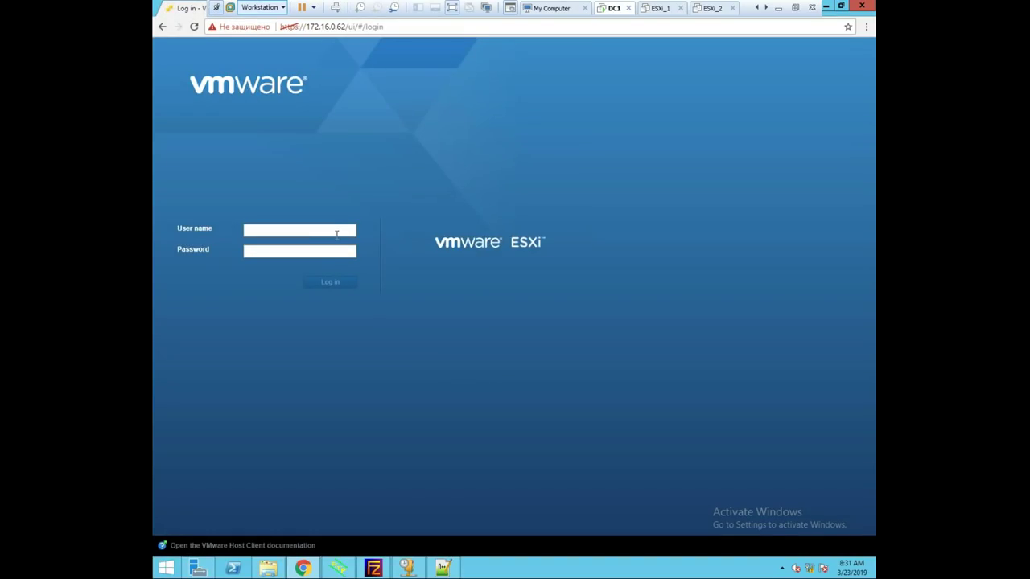
Log in to the host client as root with the account password and dismiss the Customer Experience Improvement Program notice without joining
click(336, 231)
key(Down)
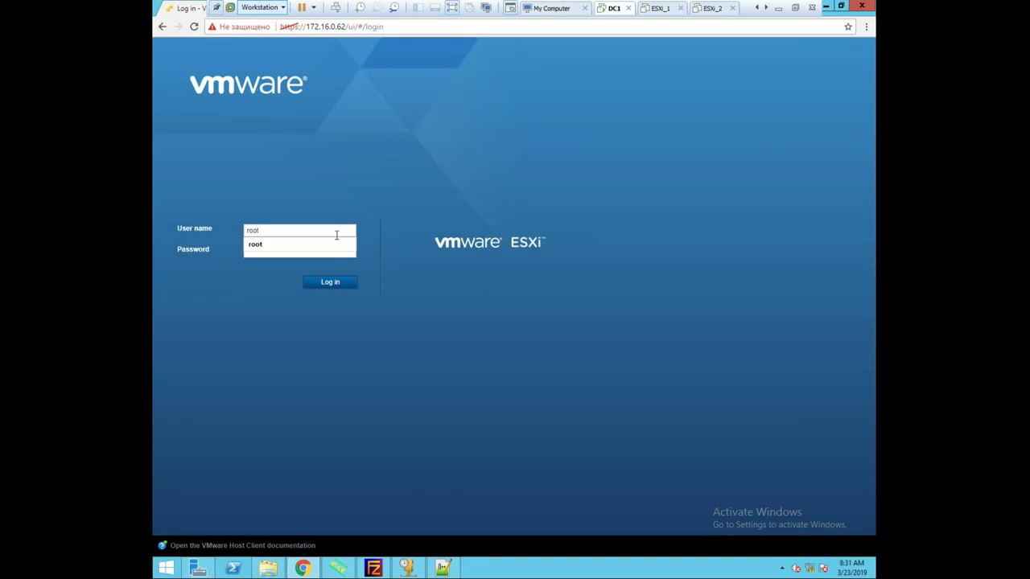
key(Return)
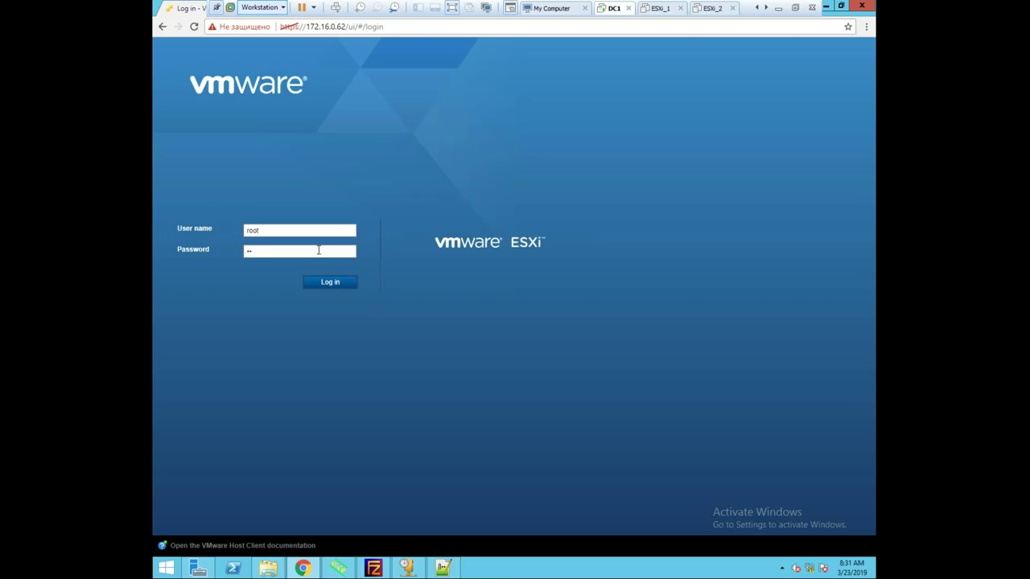
key(Return)
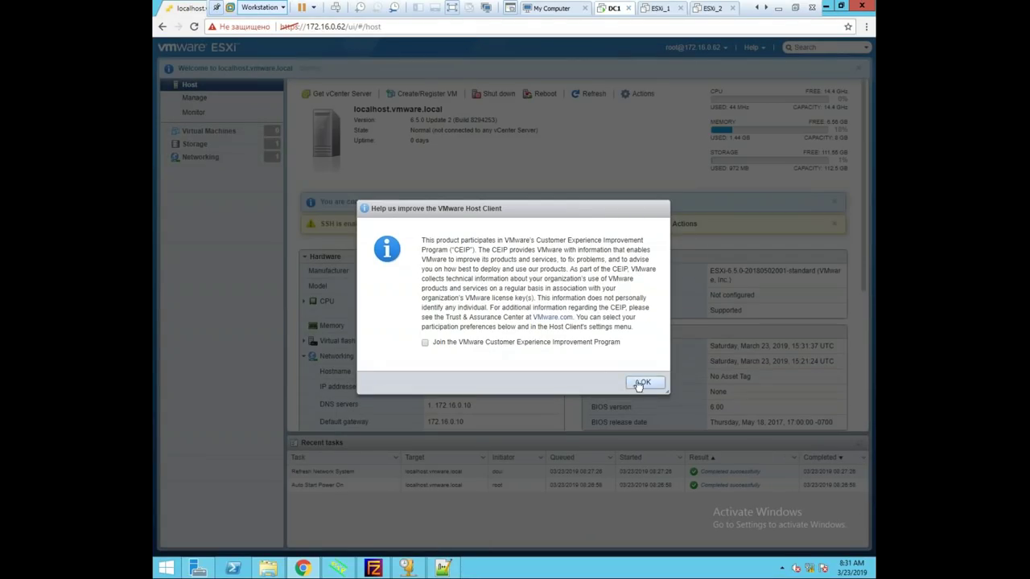
click(645, 382)
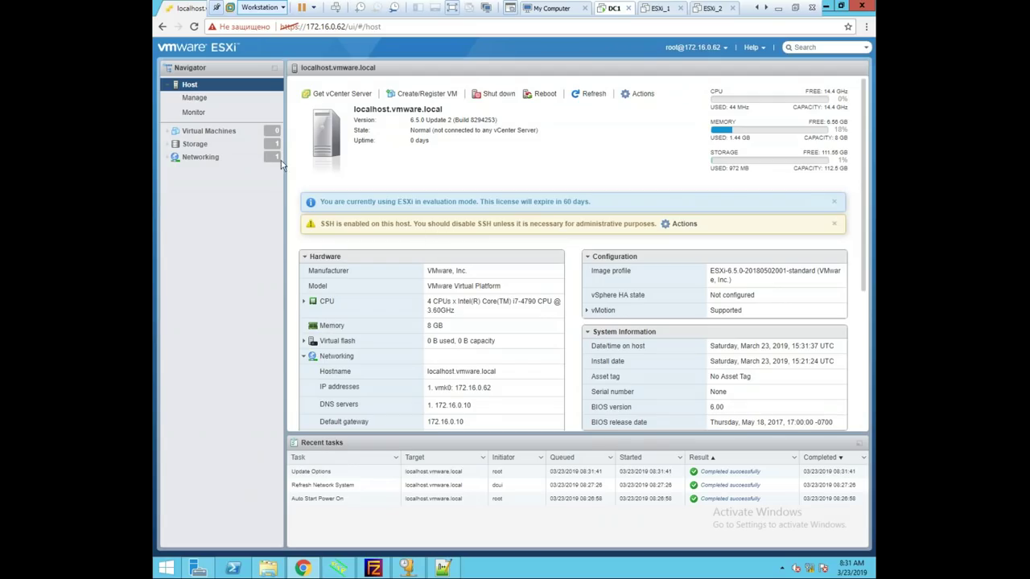
Examine the host's active power management policy and the available policy options without changing them
click(208, 100)
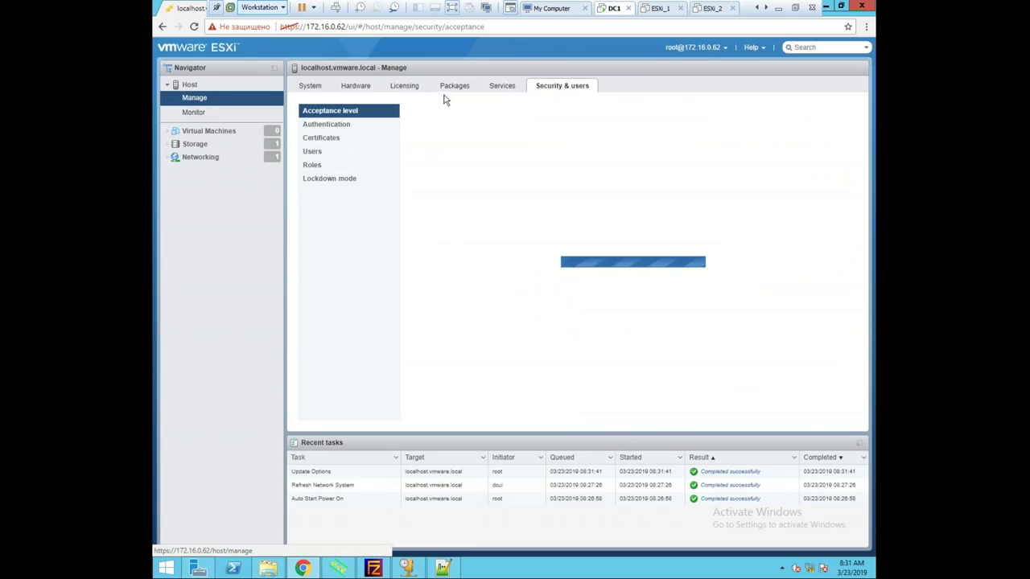
click(357, 86)
click(340, 125)
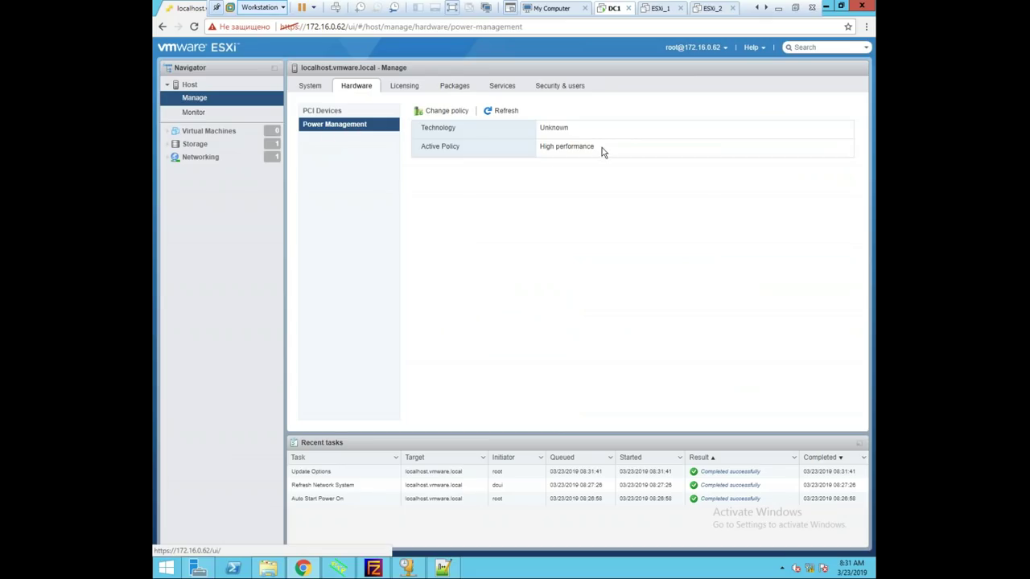
drag(595, 146, 538, 146)
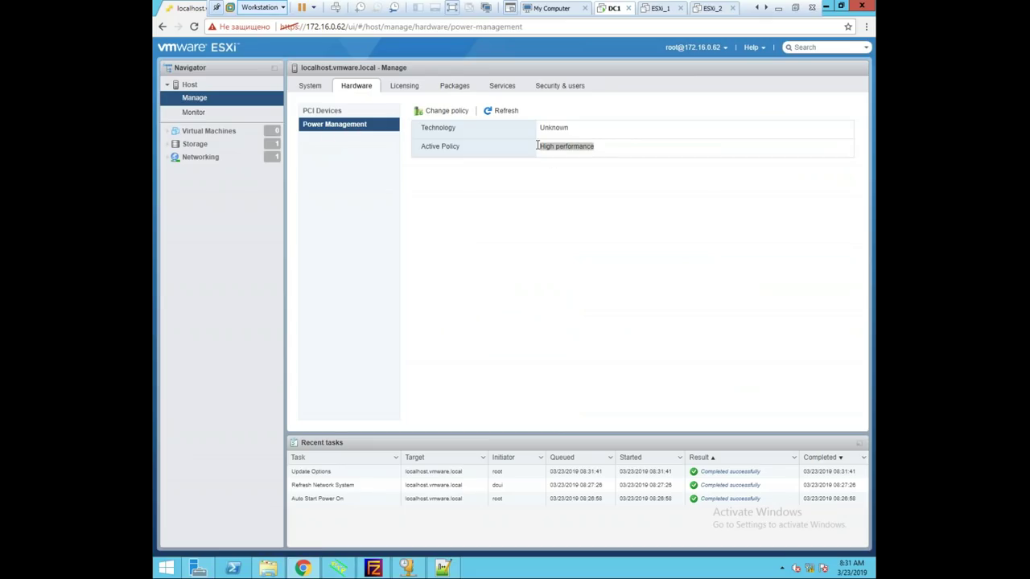
click(441, 111)
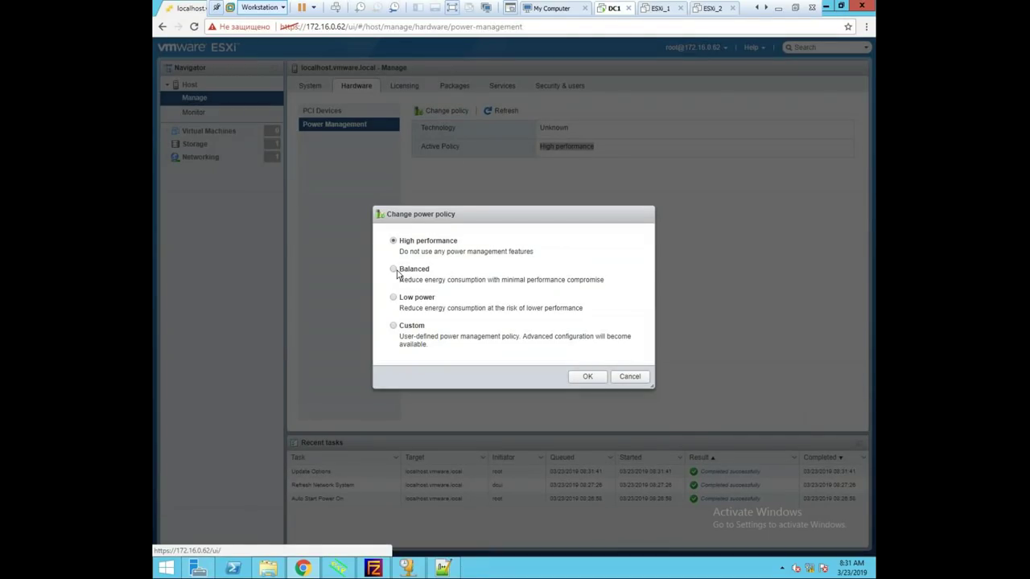
click(631, 378)
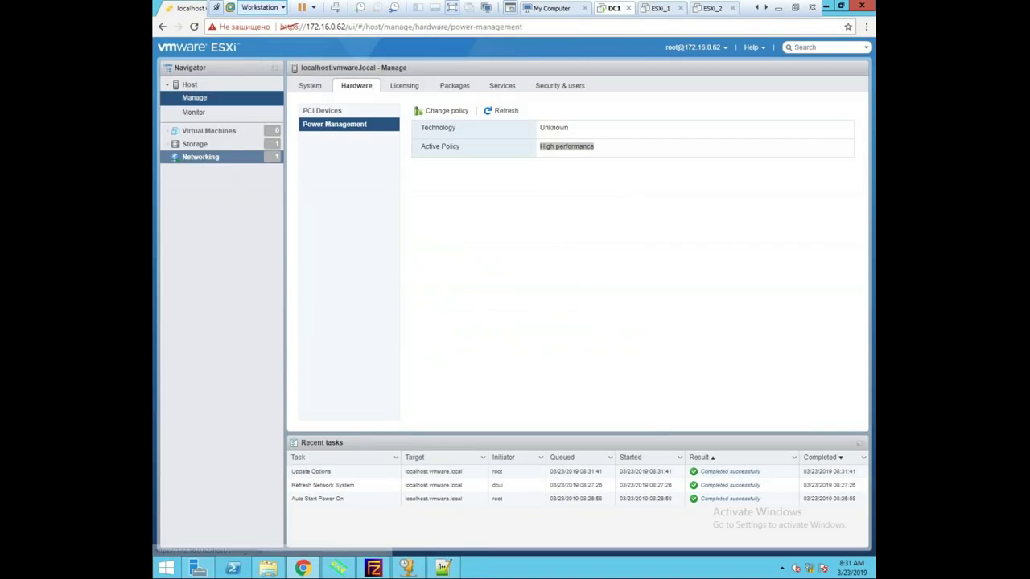
Show the host's datastore list to check the local datastore's name
click(201, 145)
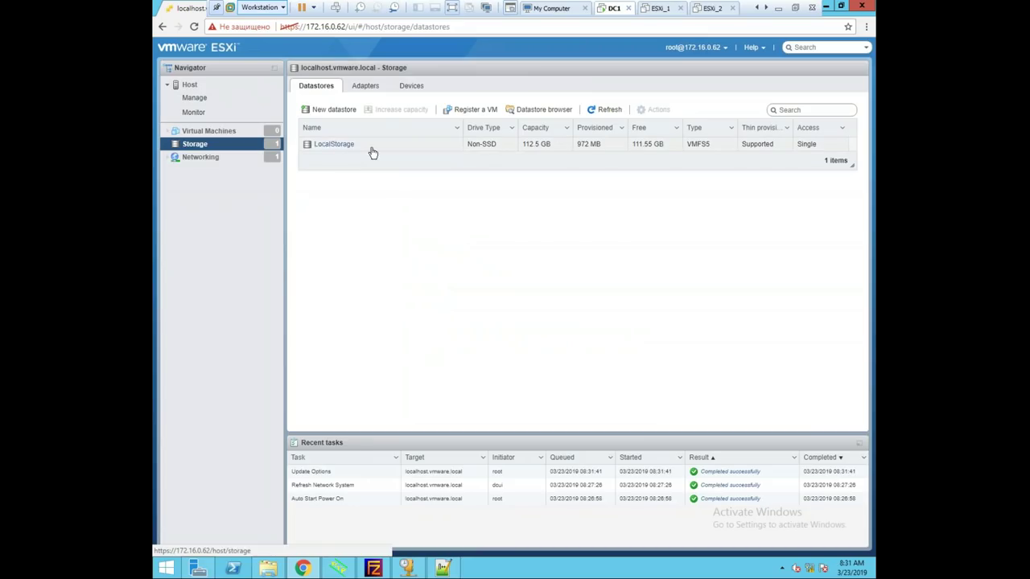
Look up the ManualInstall host's management address on its console and return to the DC1 machine
click(312, 146)
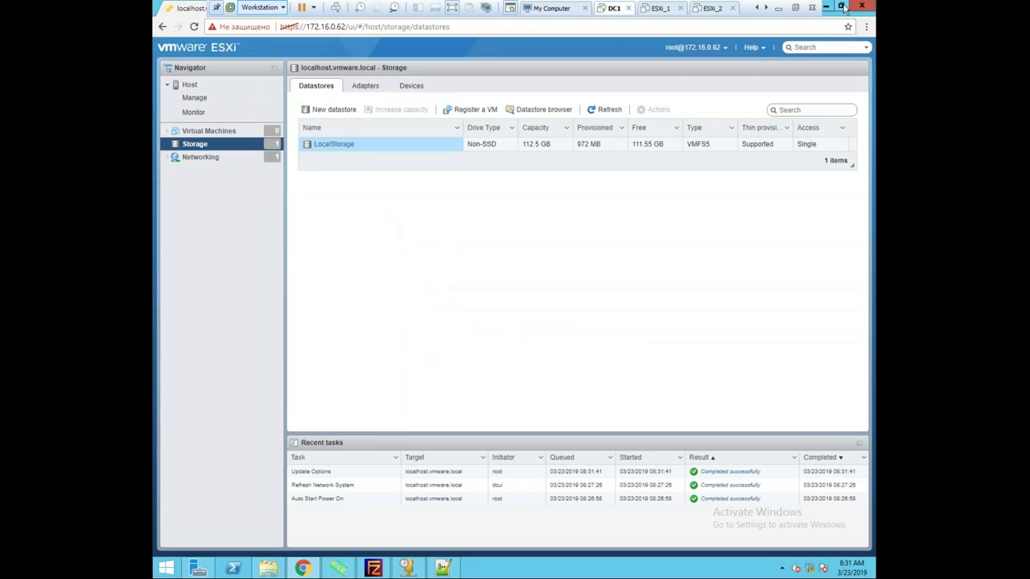
click(766, 7)
click(766, 7)
click(766, 7)
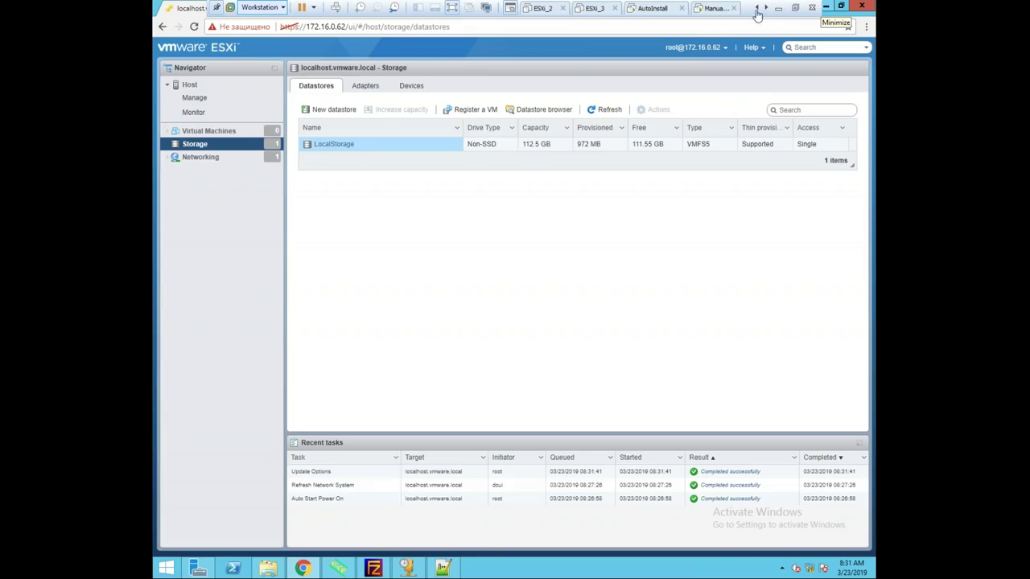
click(712, 9)
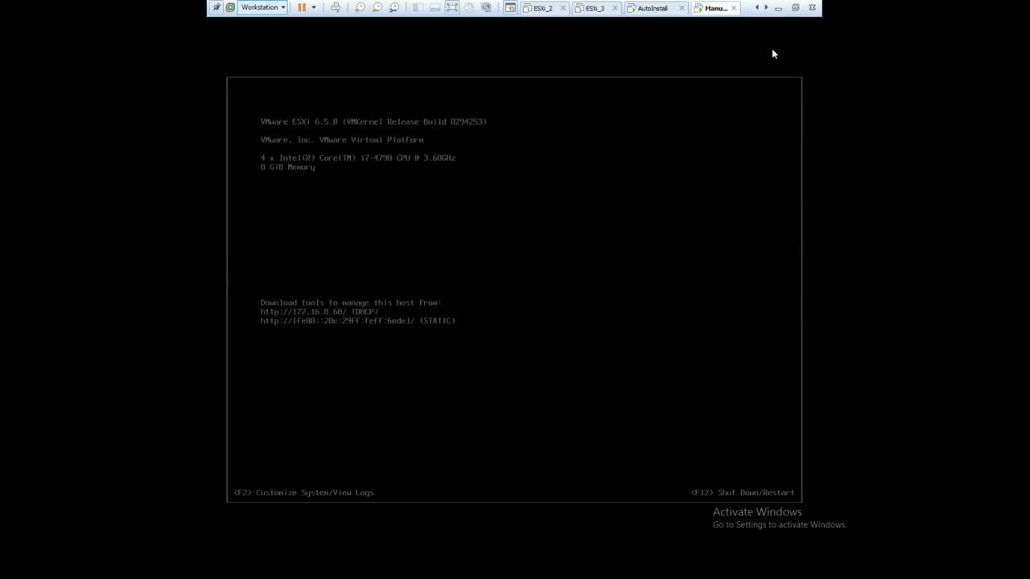
click(756, 7)
click(756, 7)
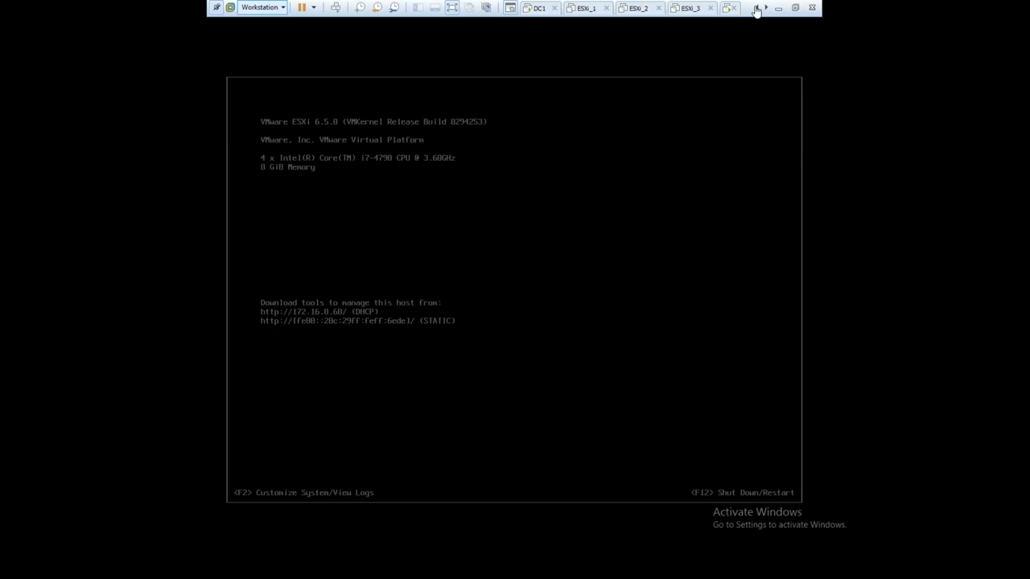
click(756, 7)
click(609, 9)
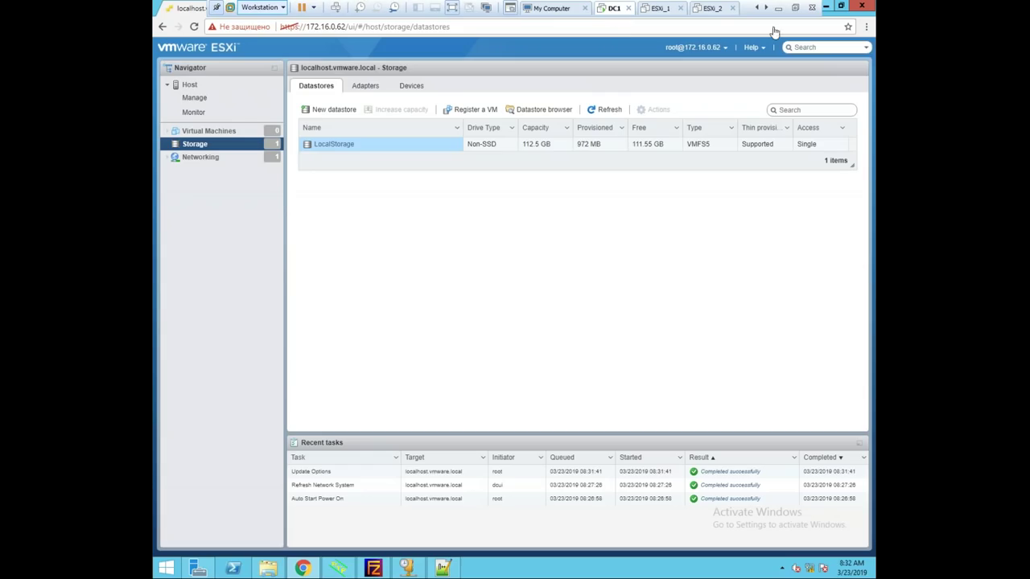
click(841, 7)
click(283, 29)
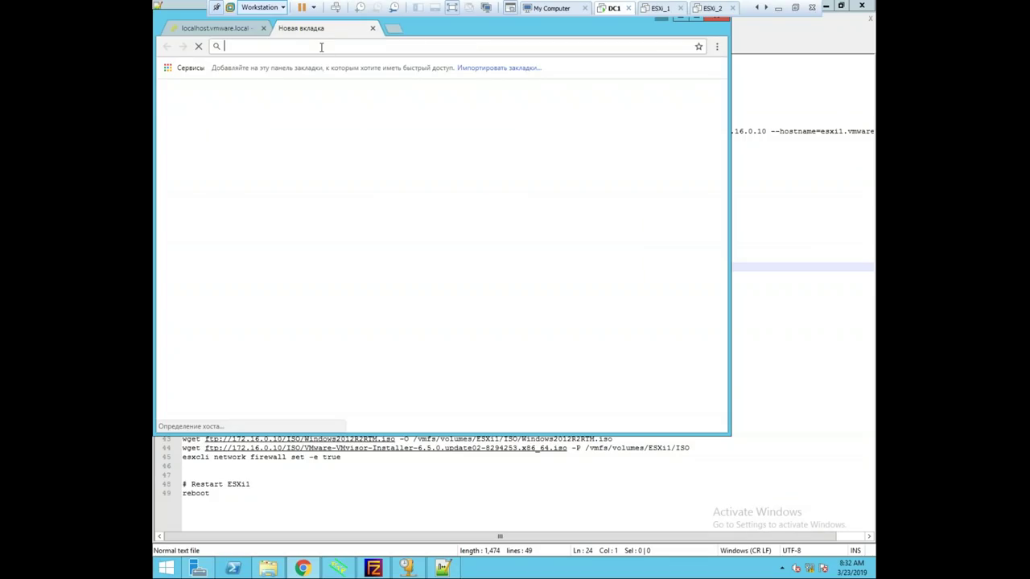
text(https:/)
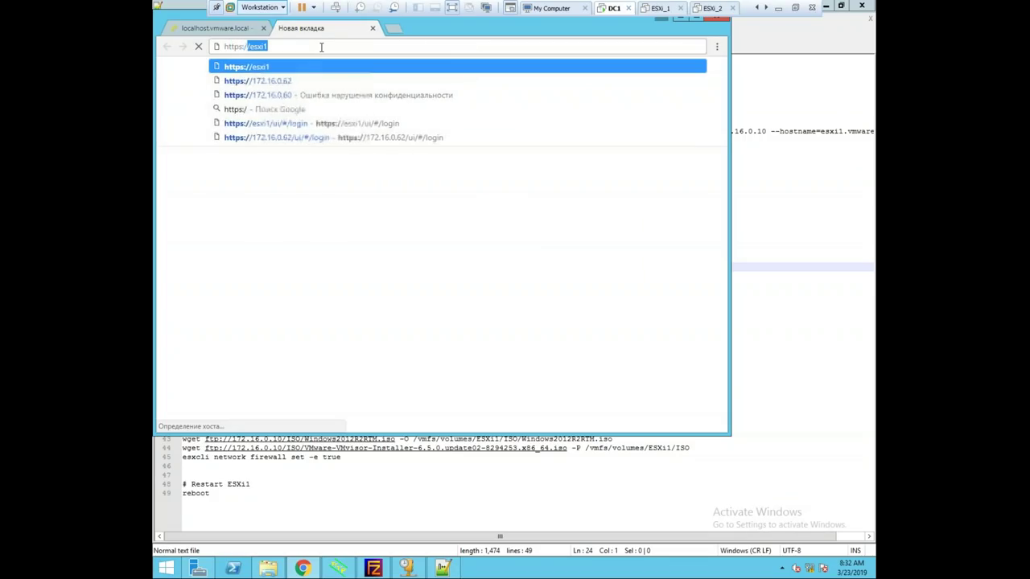
key(Down)
key(Down)
key(Return)
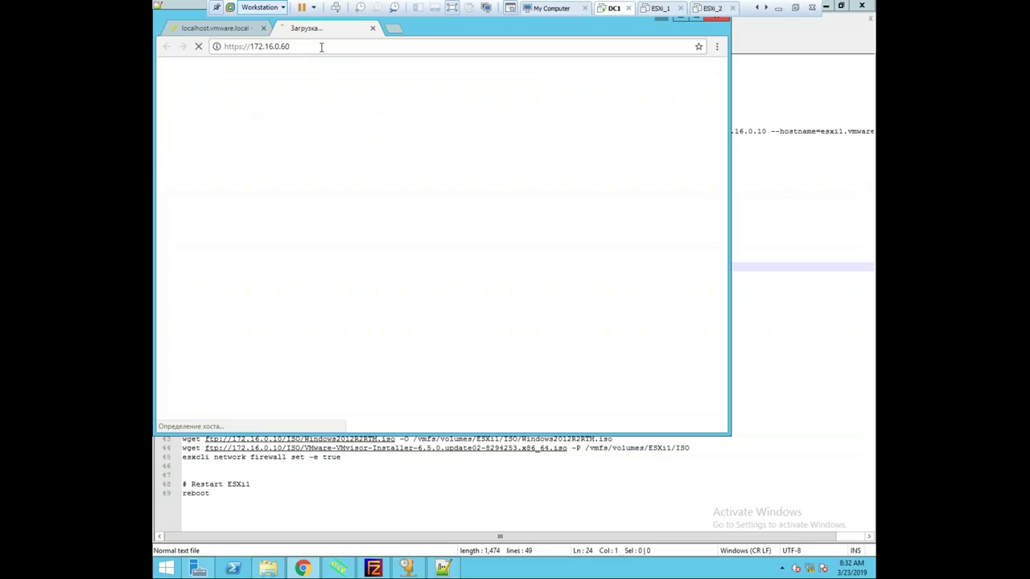
click(697, 19)
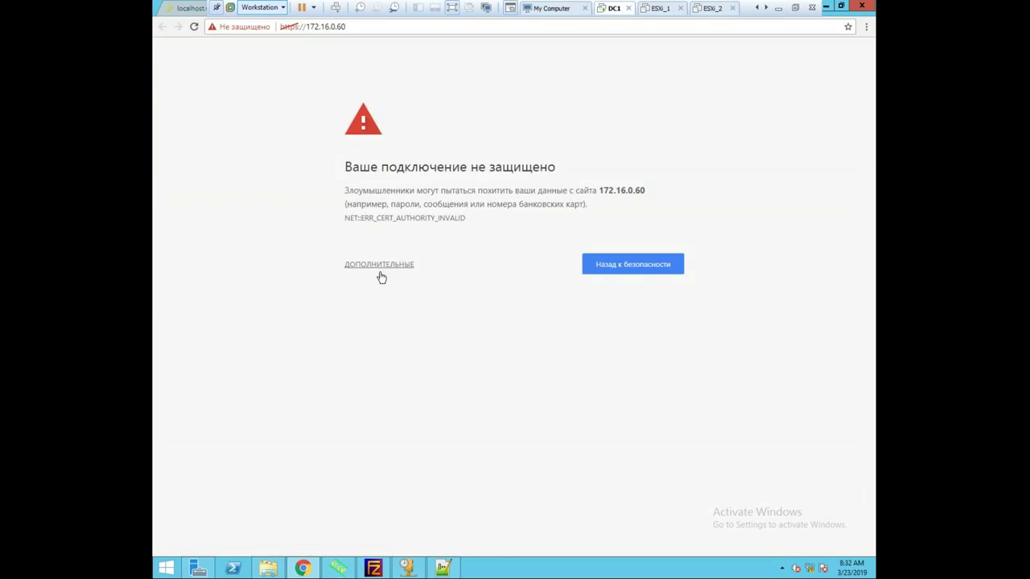
click(382, 265)
click(420, 376)
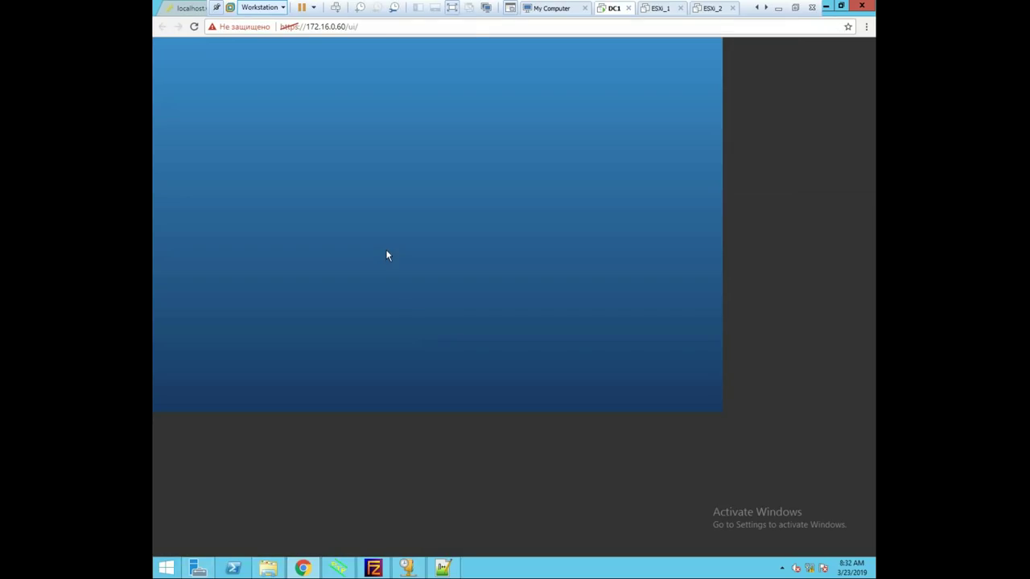
Log in to the host client as root with the account password and close the Customer Experience Improvement Program notice
click(294, 231)
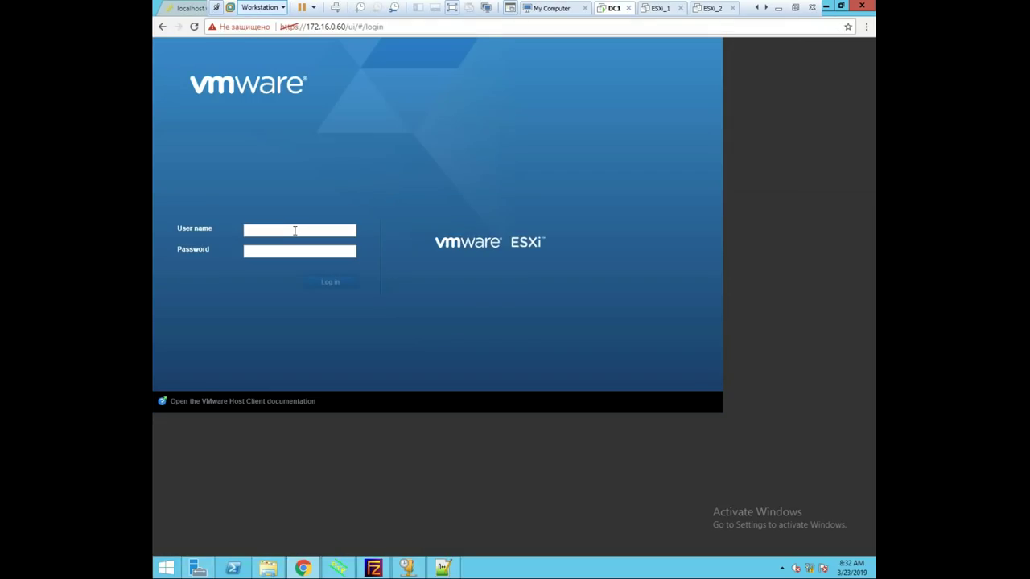
text(root)
key(Return)
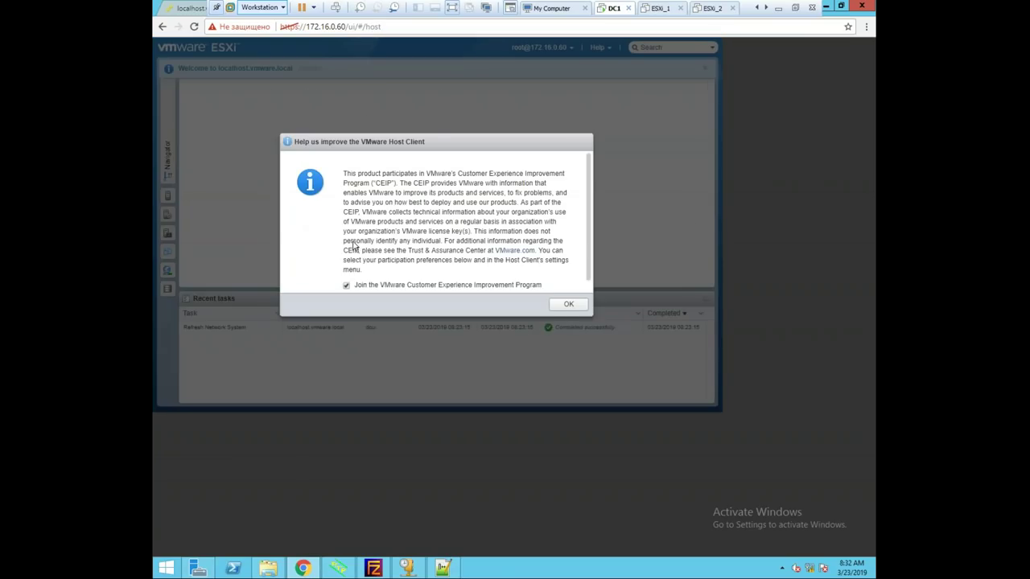
click(553, 312)
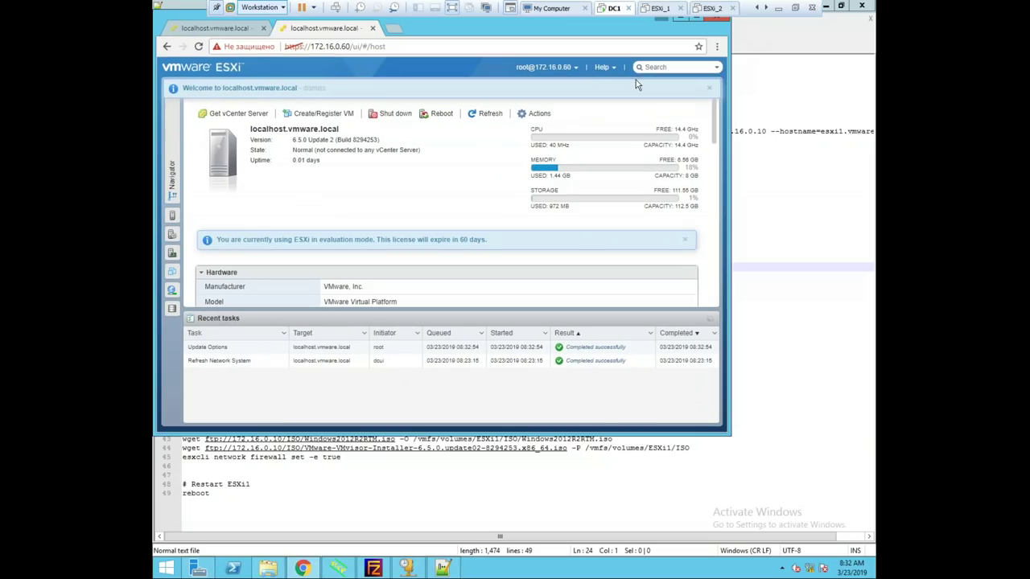
Check the manually installed host's datastore name, port groups and virtual switches
click(841, 6)
double_click(576, 30)
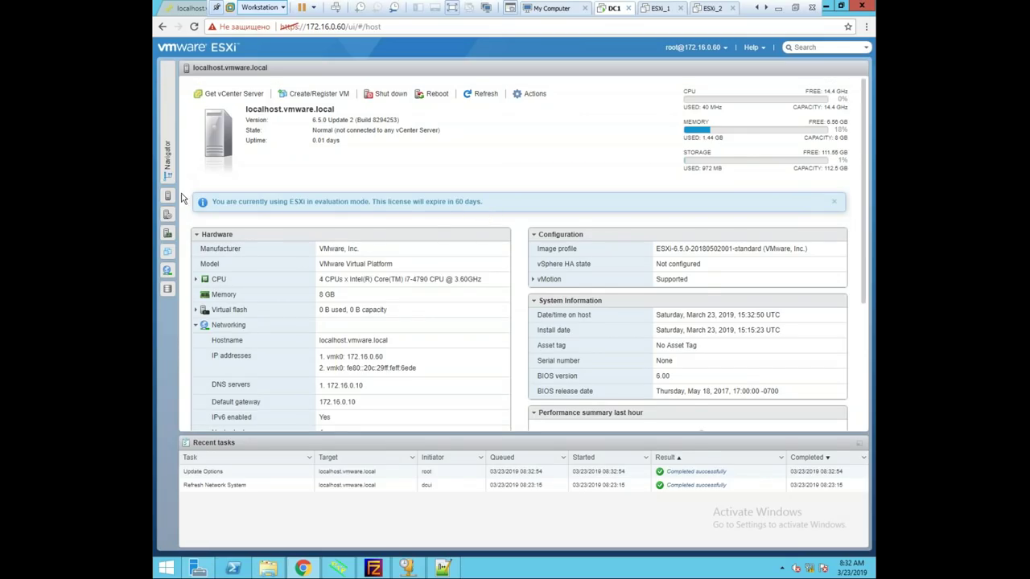
click(169, 164)
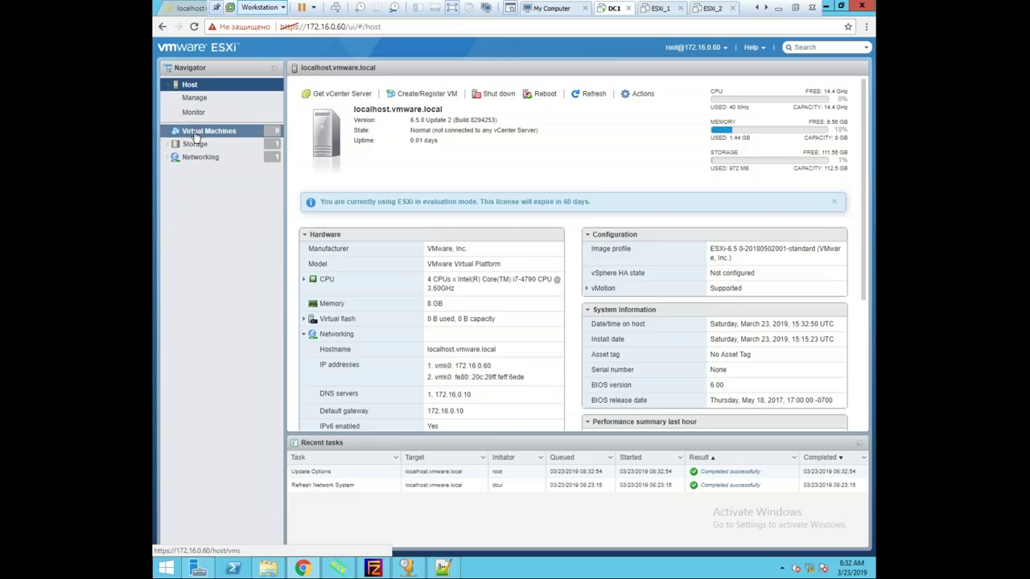
click(195, 144)
drag(345, 150, 310, 154)
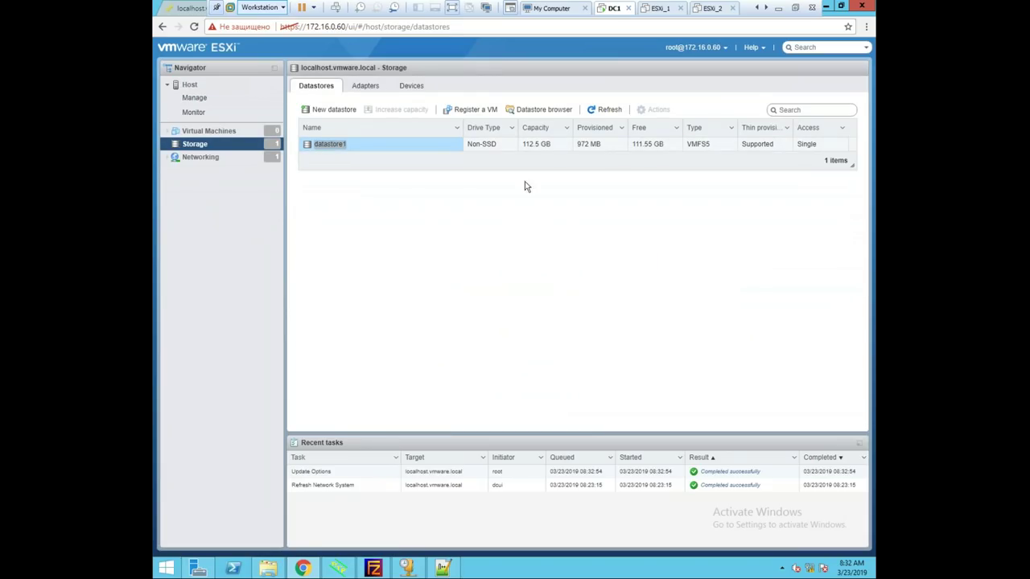
click(229, 159)
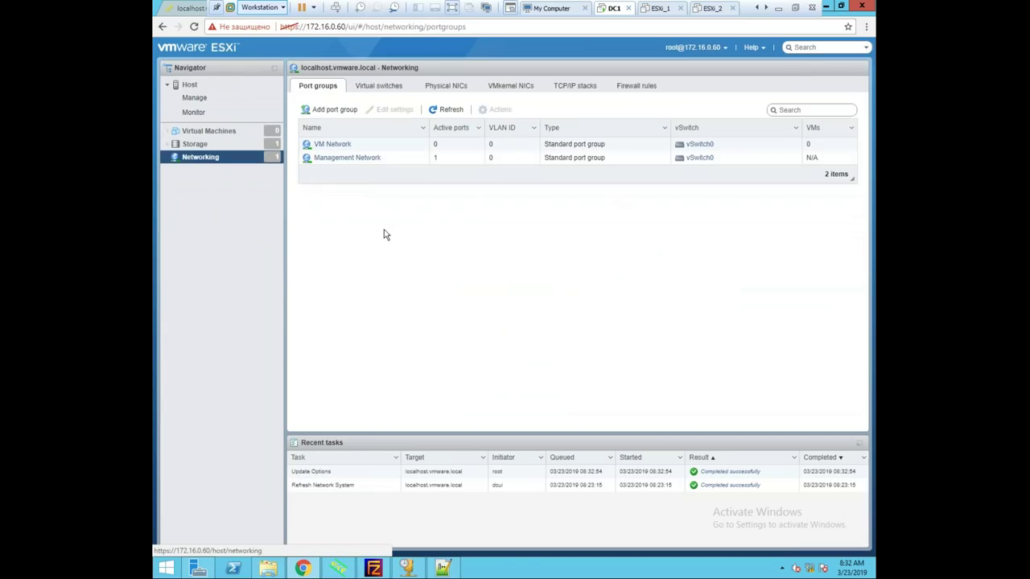
click(392, 90)
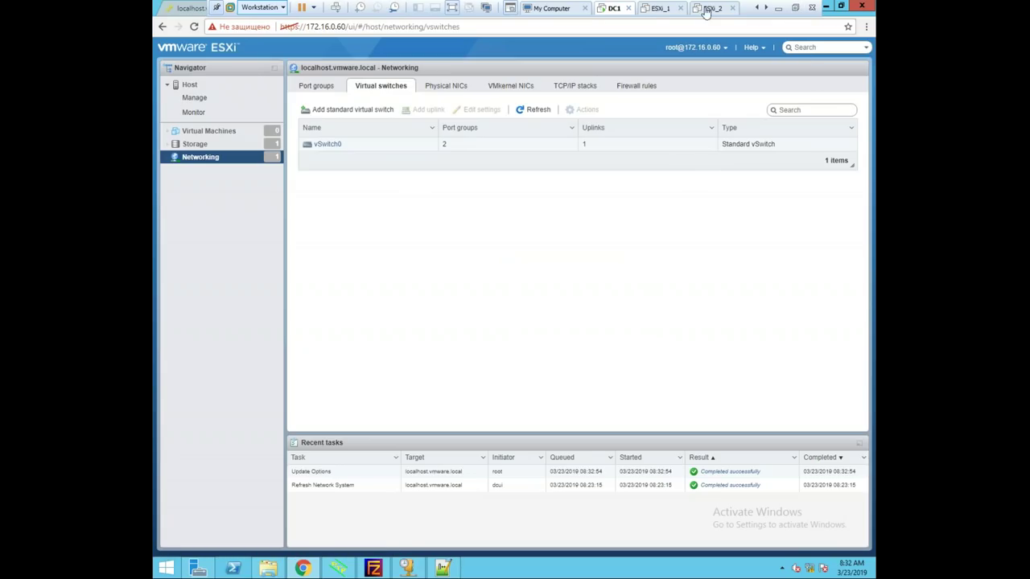
Leave full-screen view and power on the ESXi_1 virtual machine, agreeing to connect device ide1:0 at every power-on
click(795, 8)
click(461, 47)
click(513, 46)
click(563, 48)
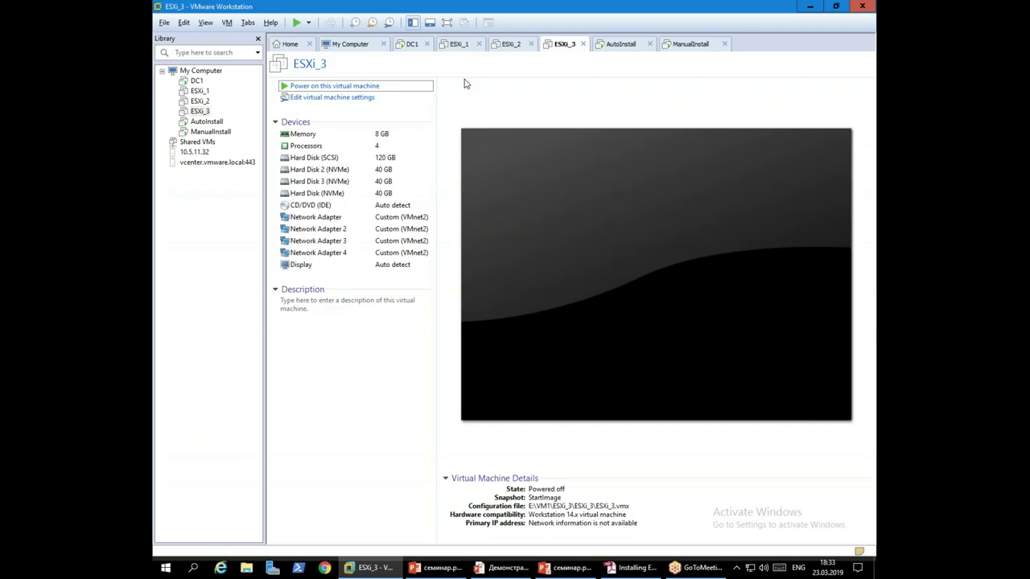
click(455, 45)
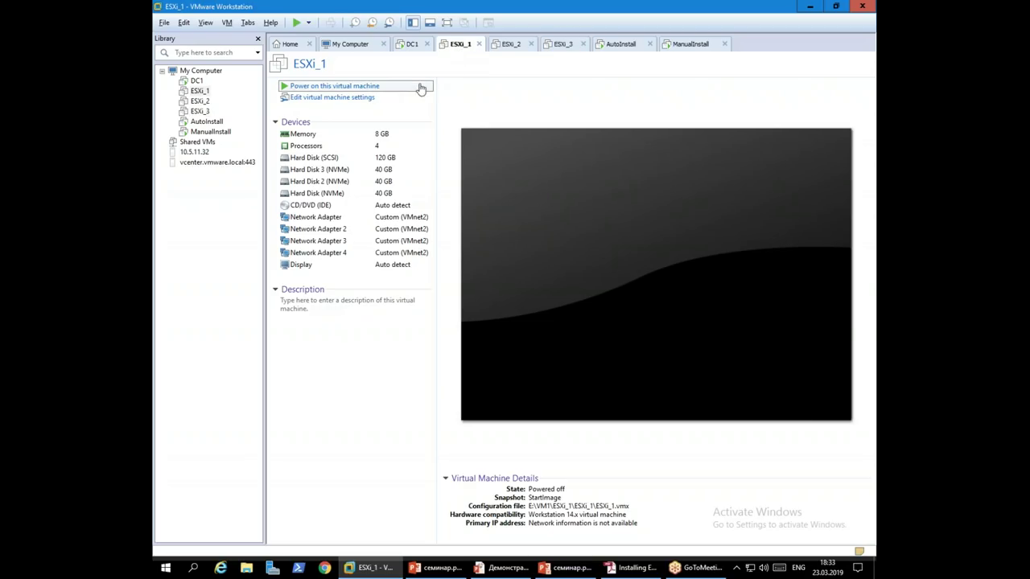
click(367, 86)
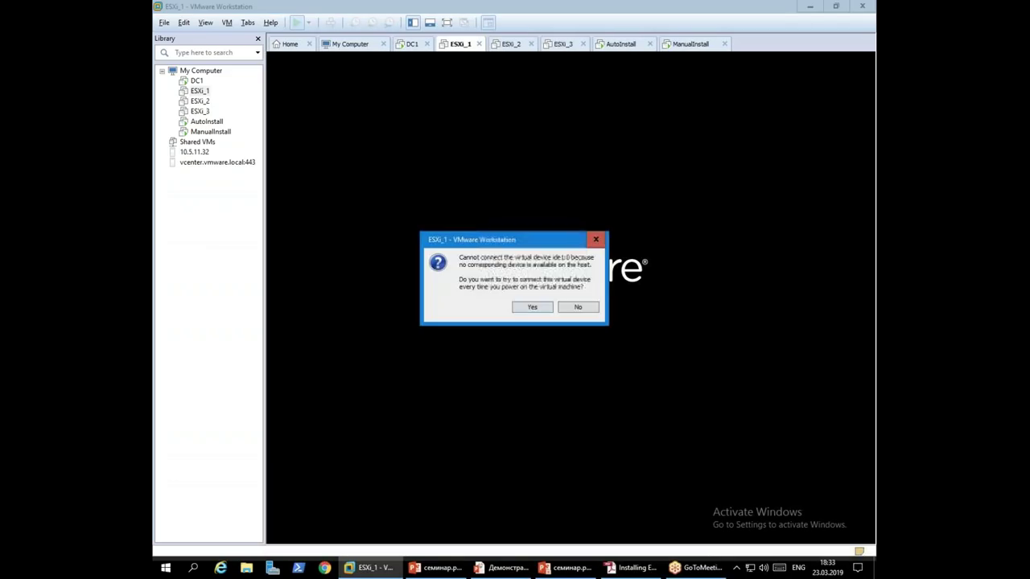
click(532, 307)
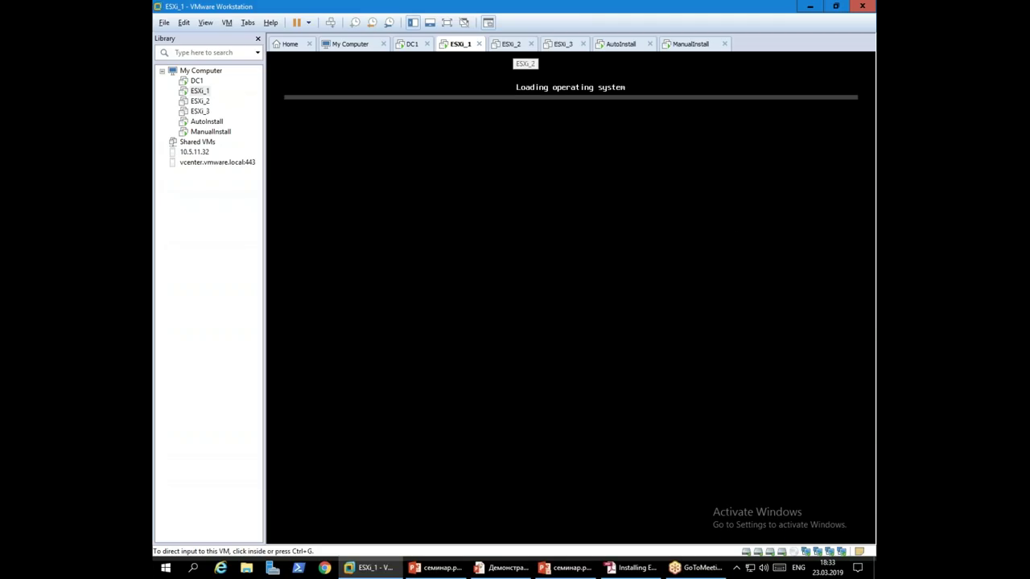
Power on the ESXi_2 virtual machine, agreeing to connect device ide1:0 at every power-on
click(511, 43)
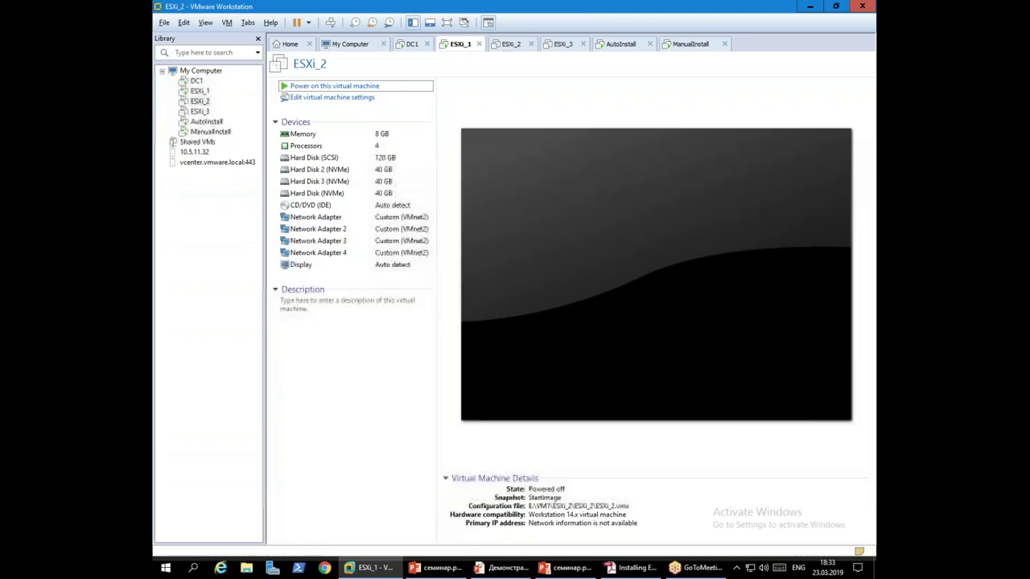
click(359, 87)
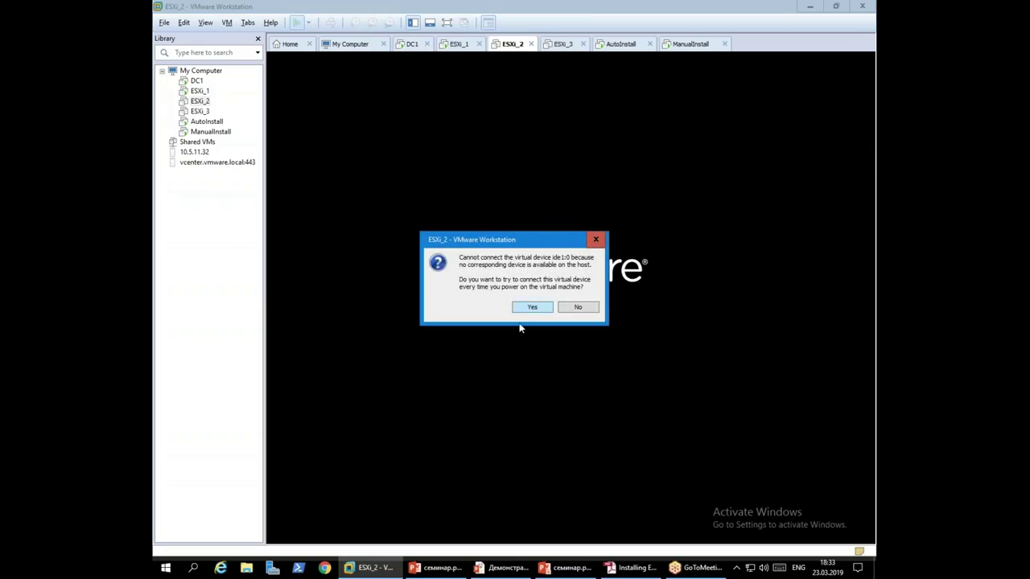
click(531, 308)
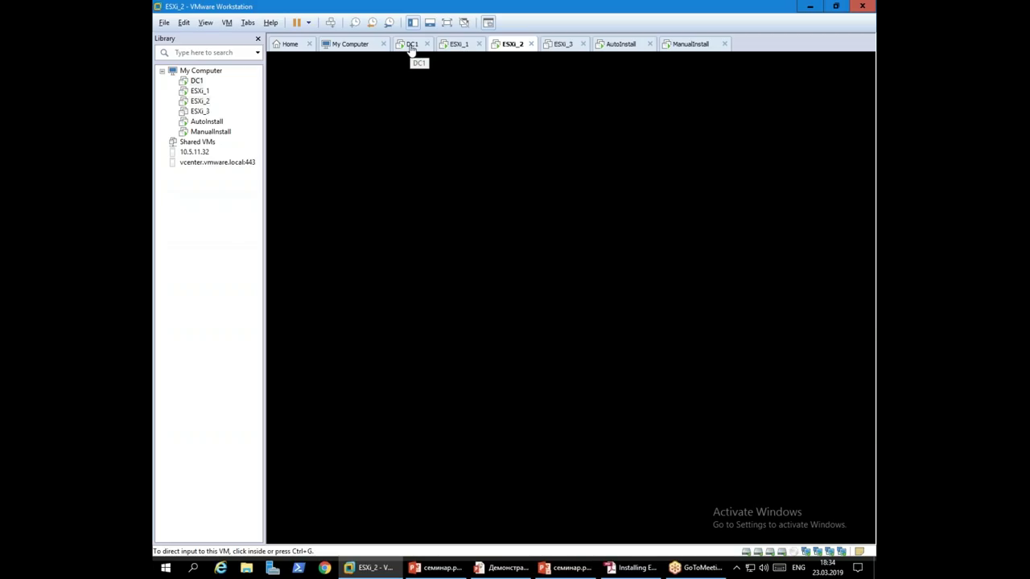
Return to DC1 in full screen and bring up the Tftpd32 and FileZilla Server windows to monitor the file transfers
click(411, 45)
click(446, 23)
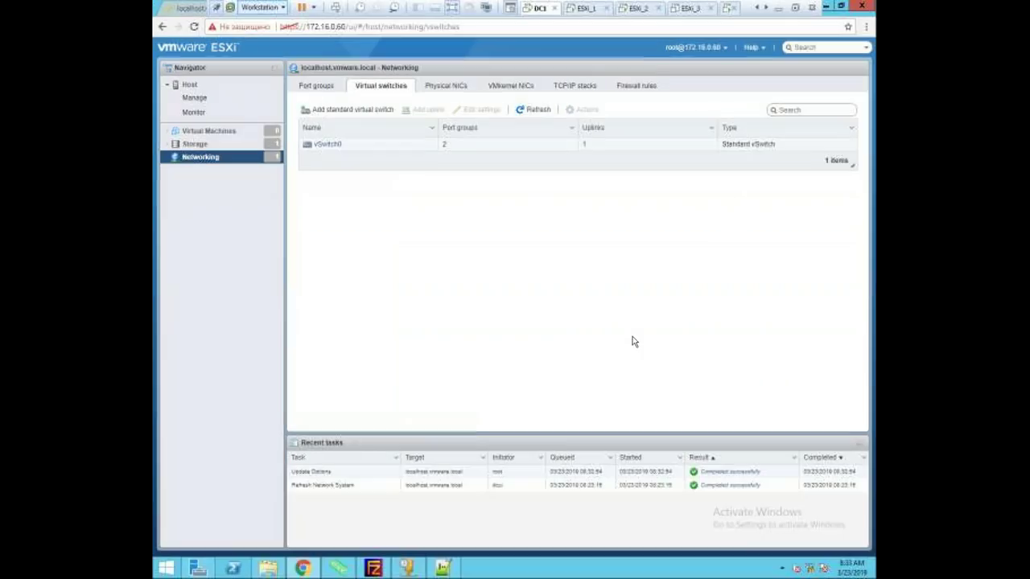
key(alt+Tab)
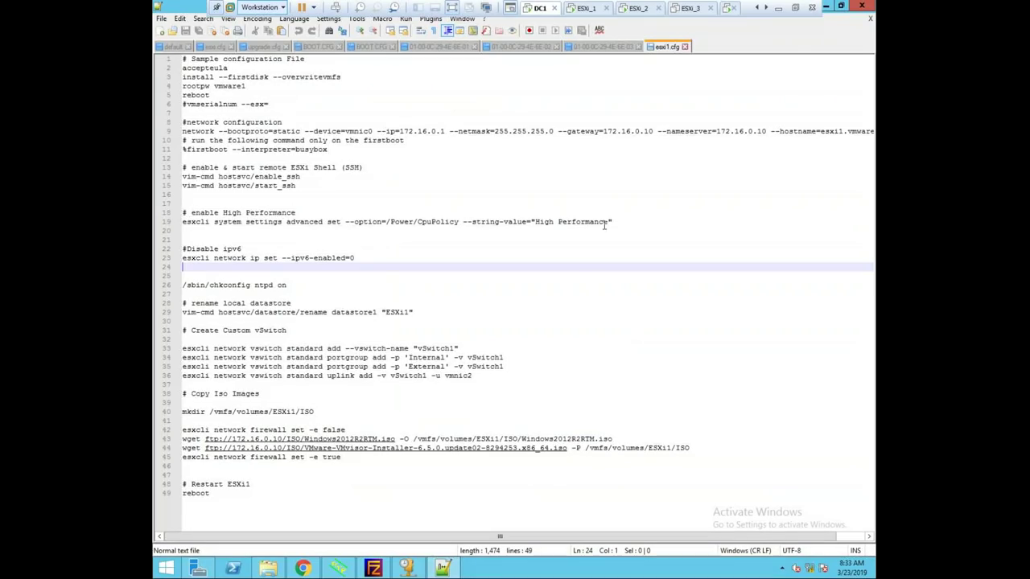
click(826, 6)
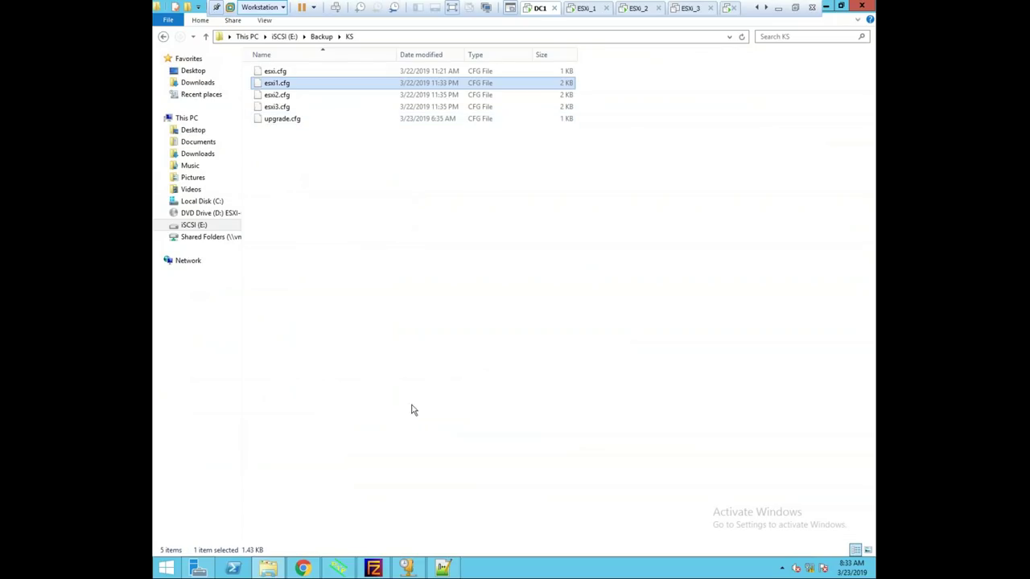
click(340, 568)
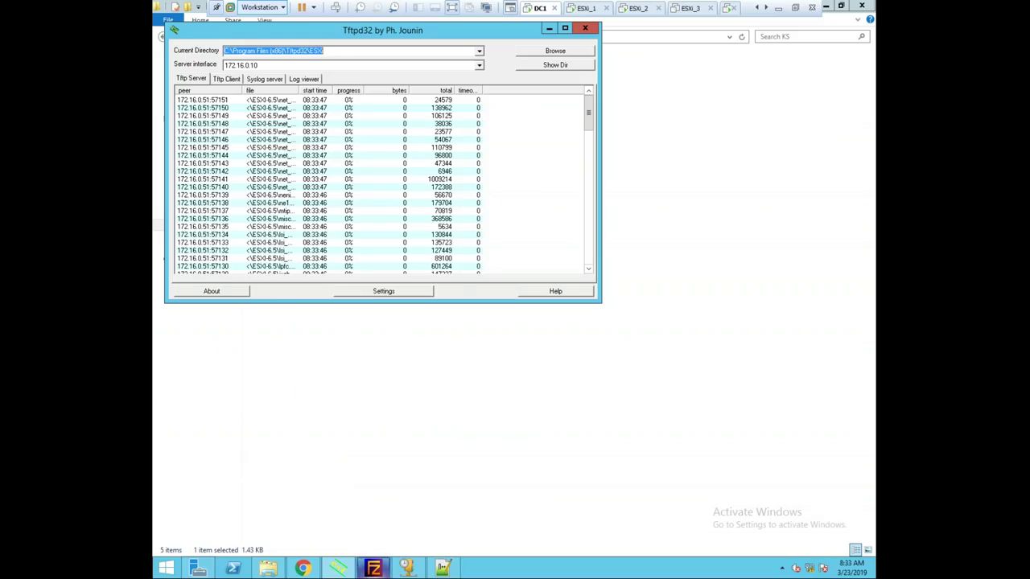
click(374, 568)
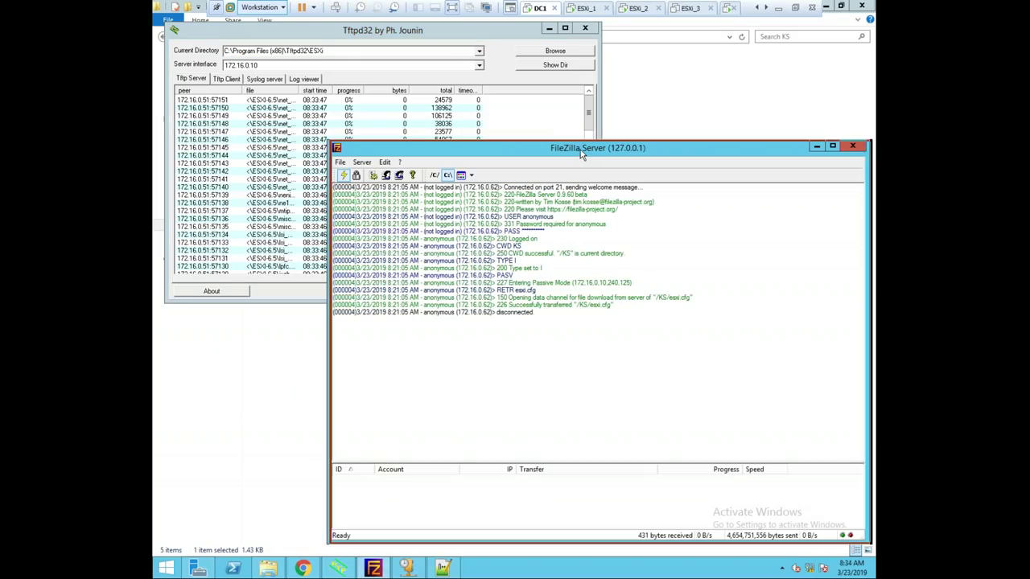
drag(580, 153, 582, 162)
Power on the ESXi_3 virtual machine, agreeing to connect device ide1:0 at every power-on
click(651, 10)
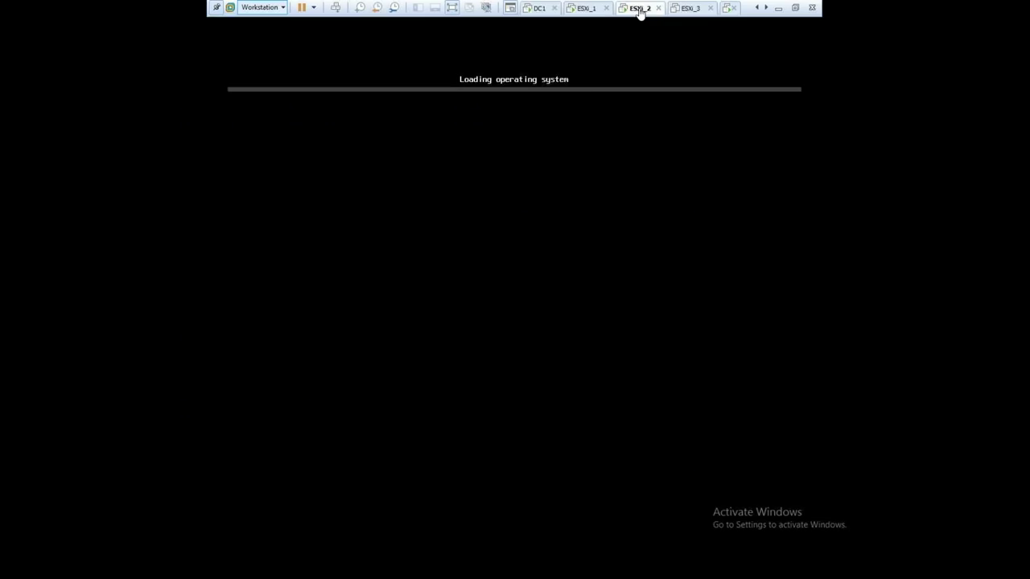
click(688, 10)
click(340, 50)
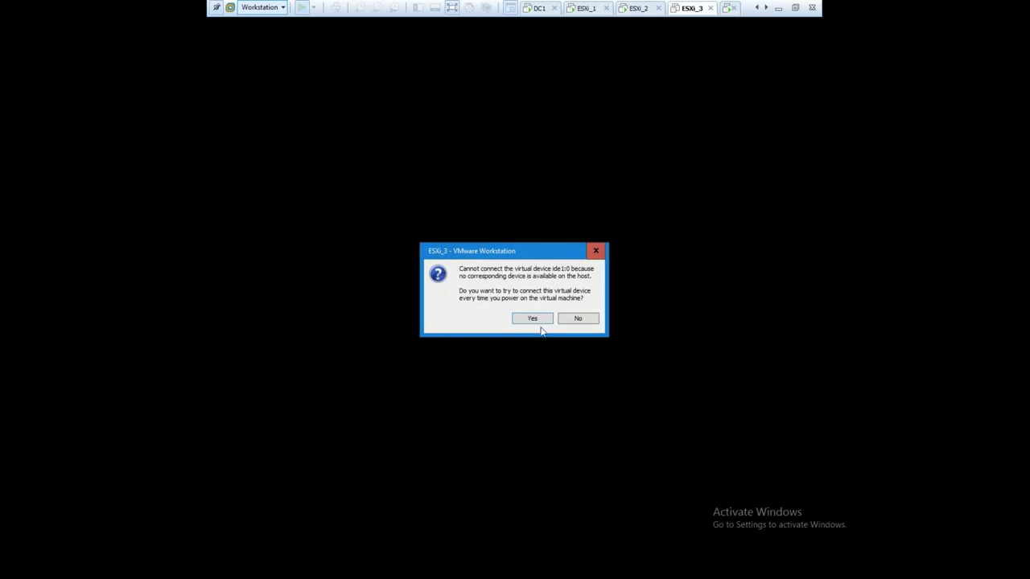
click(539, 319)
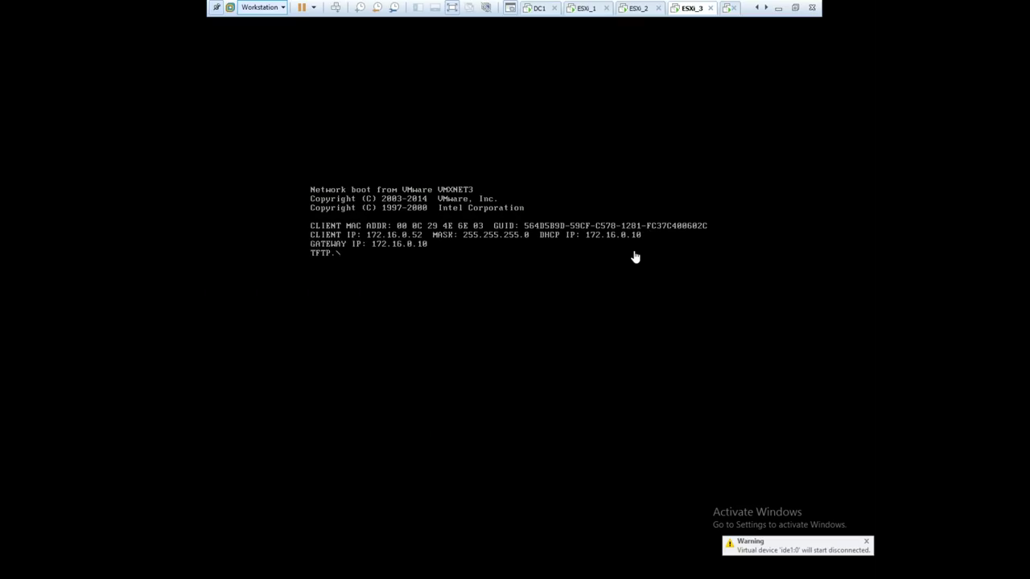
Check the boot progress on ESXi_1's console and the transfer logs on DC1
click(587, 10)
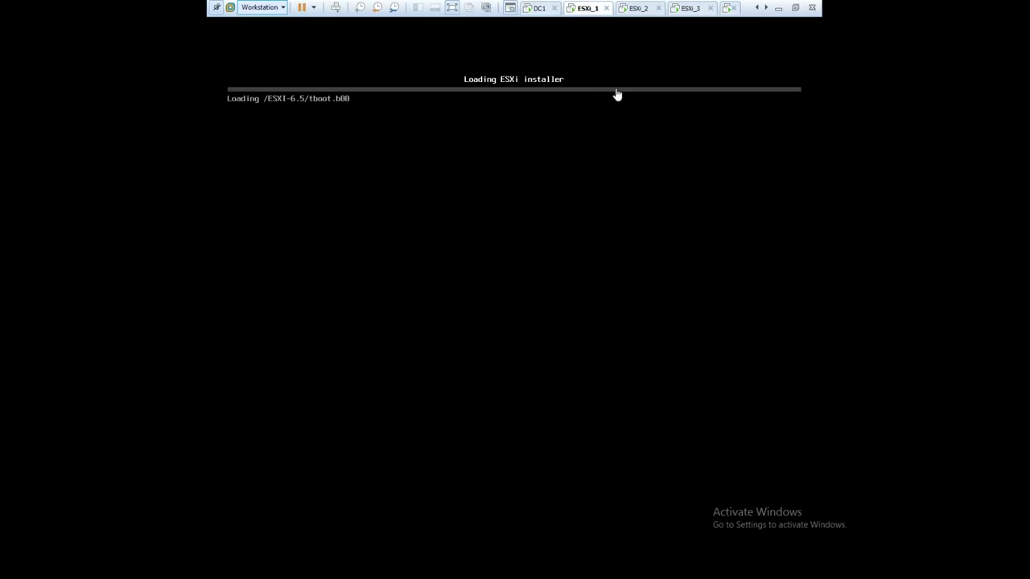
click(540, 14)
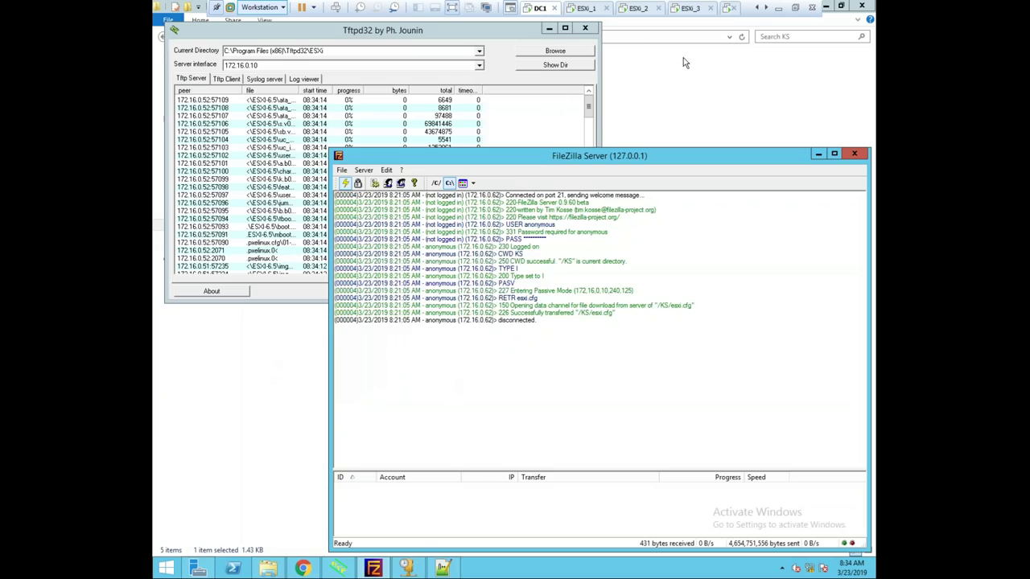
Bring up esxi1.cfg in Notepad++ on DC1 and review its first-boot, vSwitch and ISO copy commands
click(443, 569)
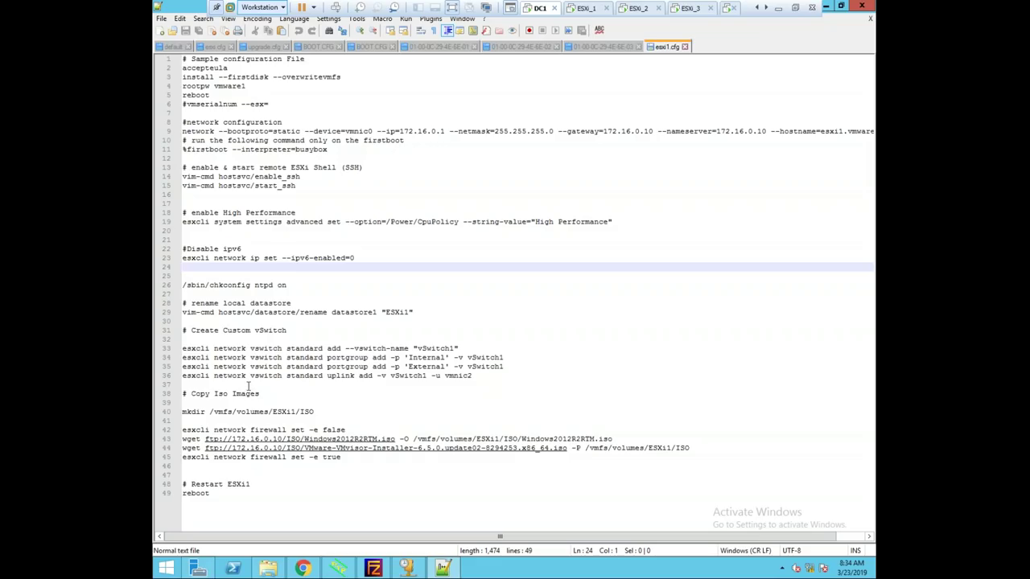
click(219, 341)
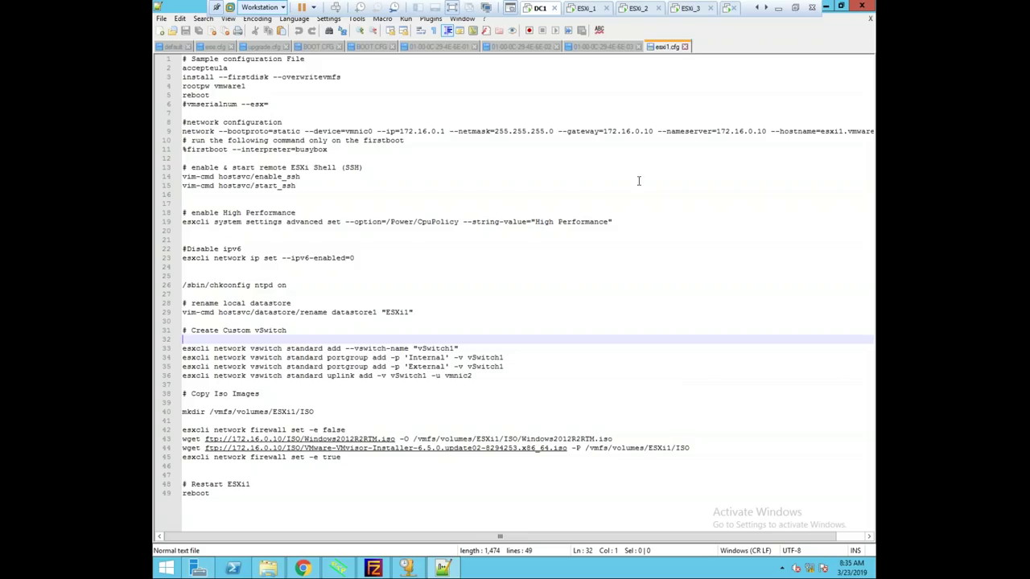
Check the installer boot progress on the ESXi_1, ESXi_2 and ESXi_3 consoles
click(589, 9)
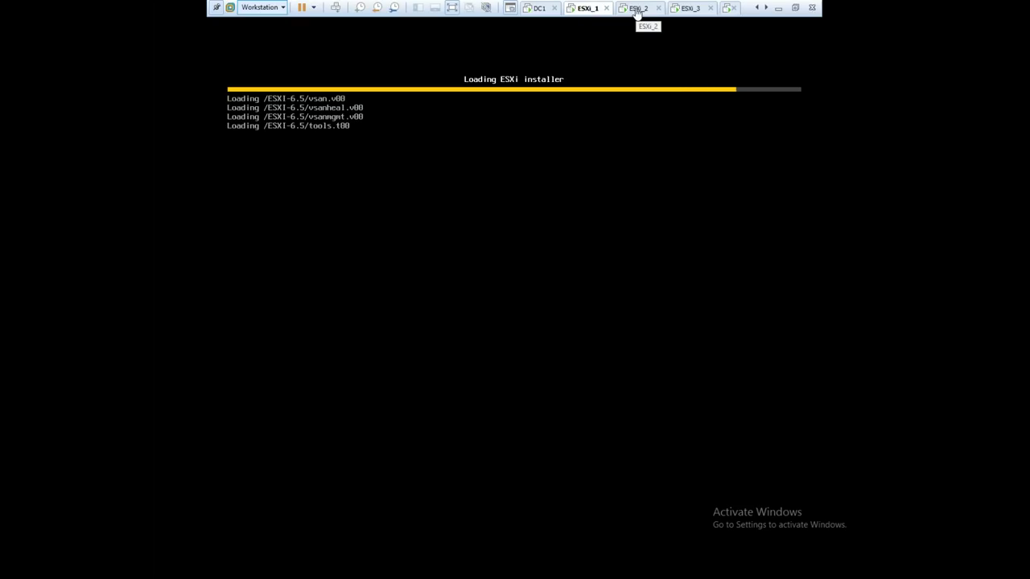
click(637, 9)
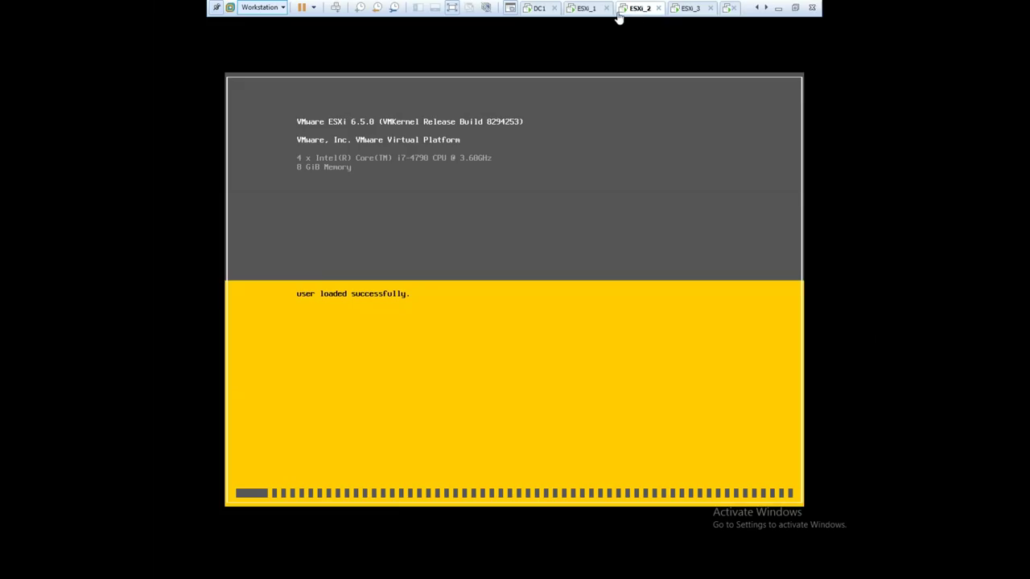
click(586, 9)
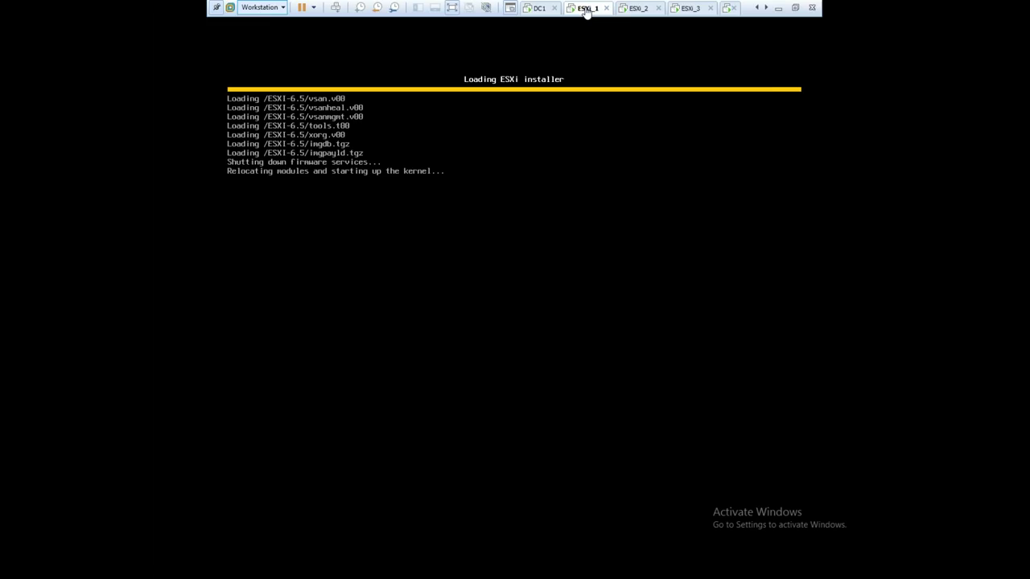
click(641, 9)
click(685, 9)
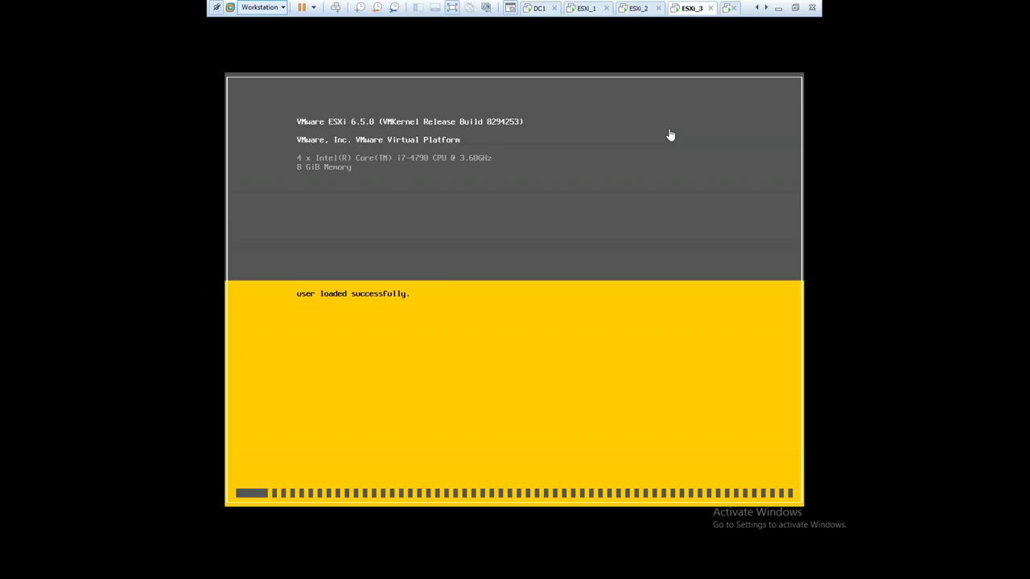
click(588, 13)
Check the kickstart file transfers in Tftpd32 and FileZilla Server on DC1 and the installer progress on ESXi_1 and ESXi_2
click(542, 11)
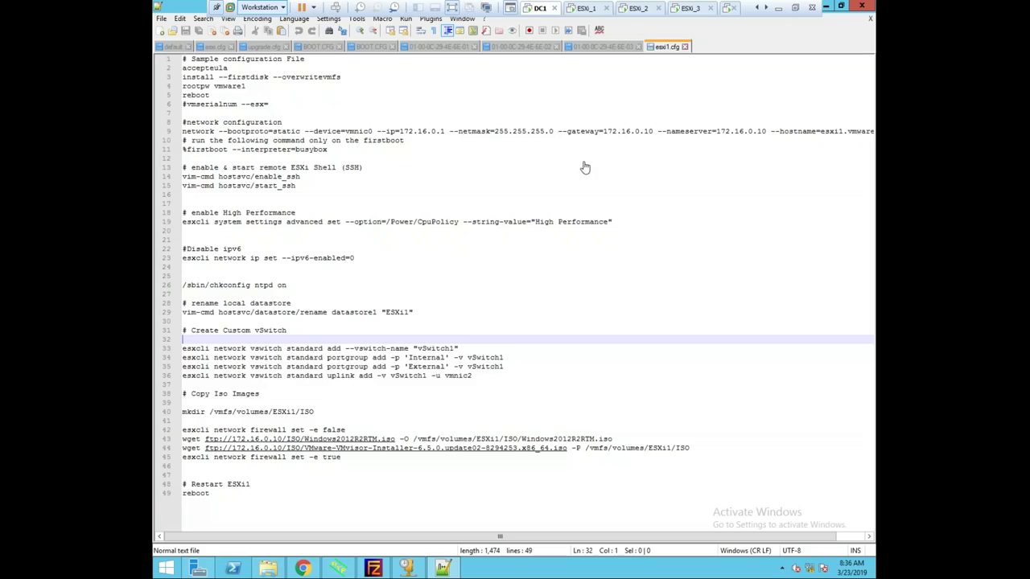
click(338, 568)
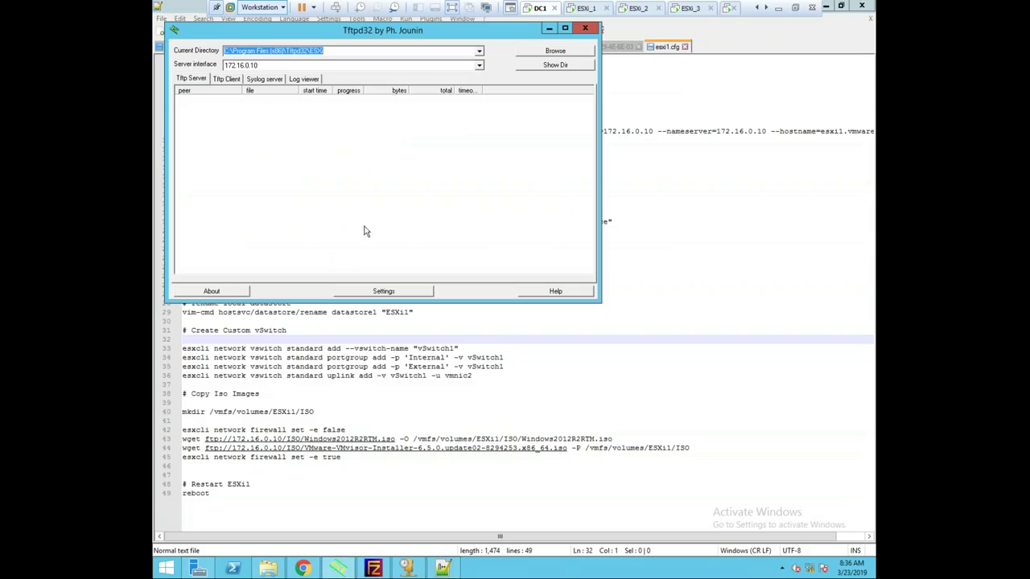
click(374, 568)
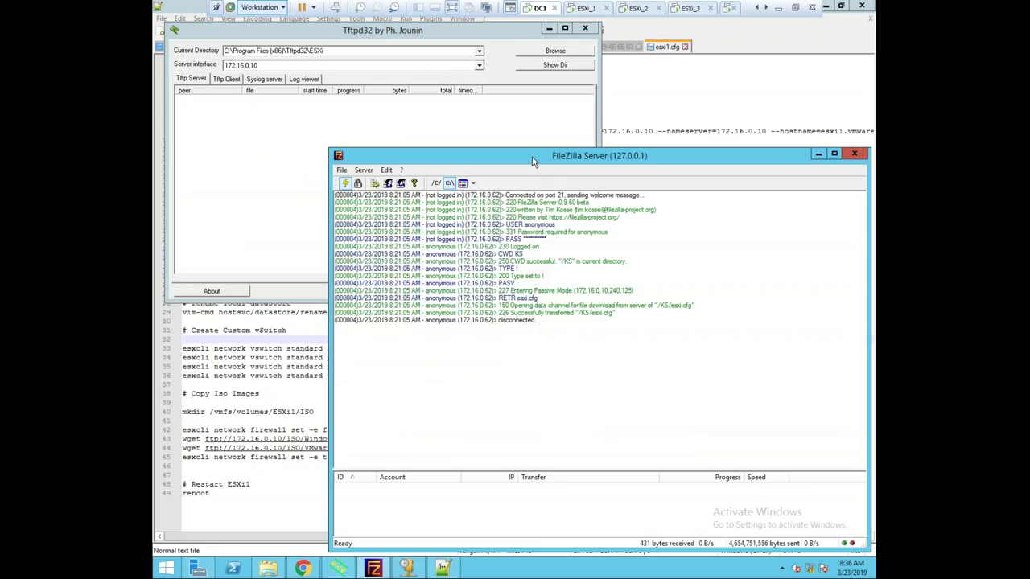
click(350, 32)
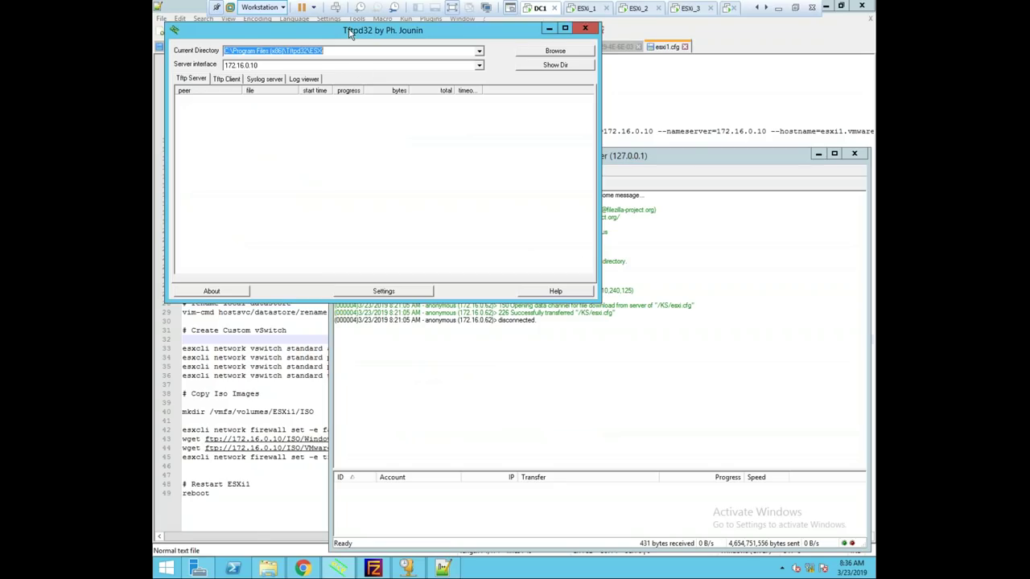
drag(350, 32, 343, 30)
click(714, 161)
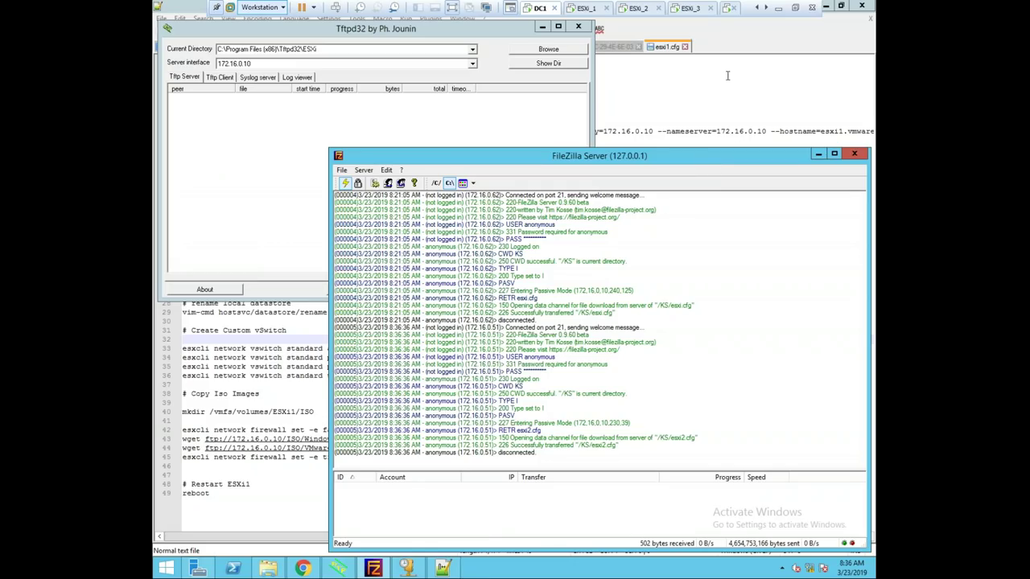
click(586, 10)
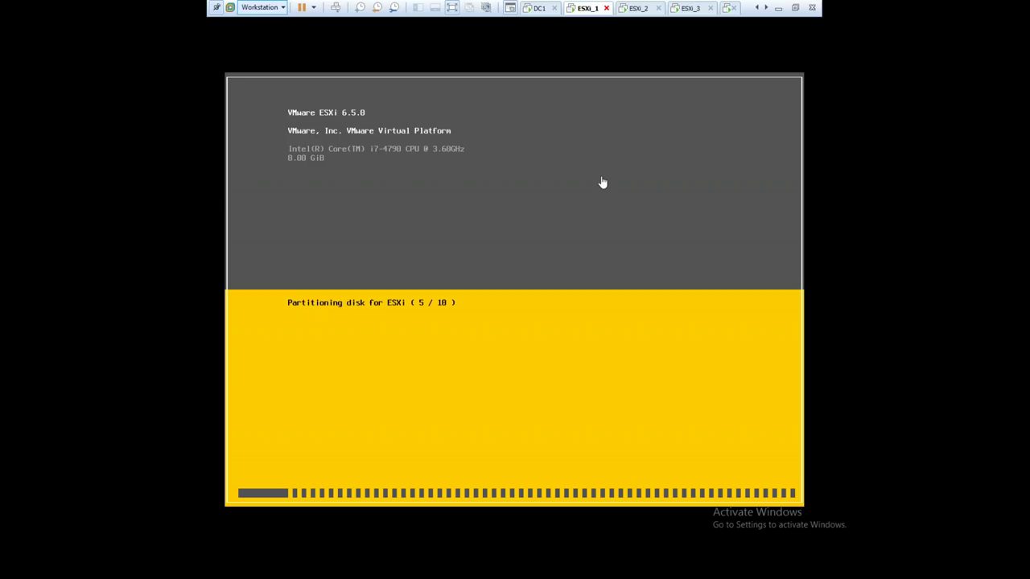
click(636, 9)
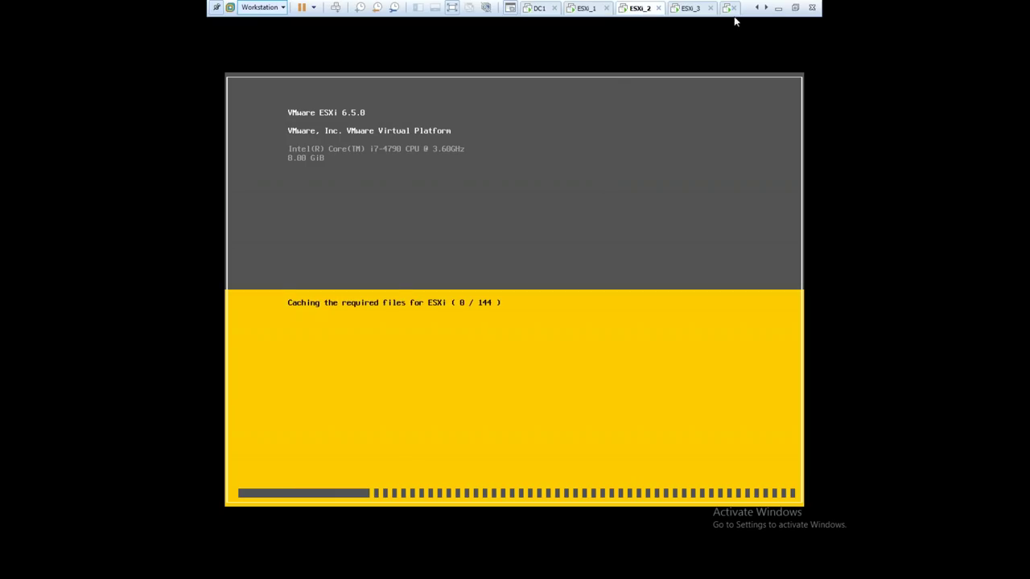
Shut down the guest operating system of the AutoInstall virtual machine
click(765, 7)
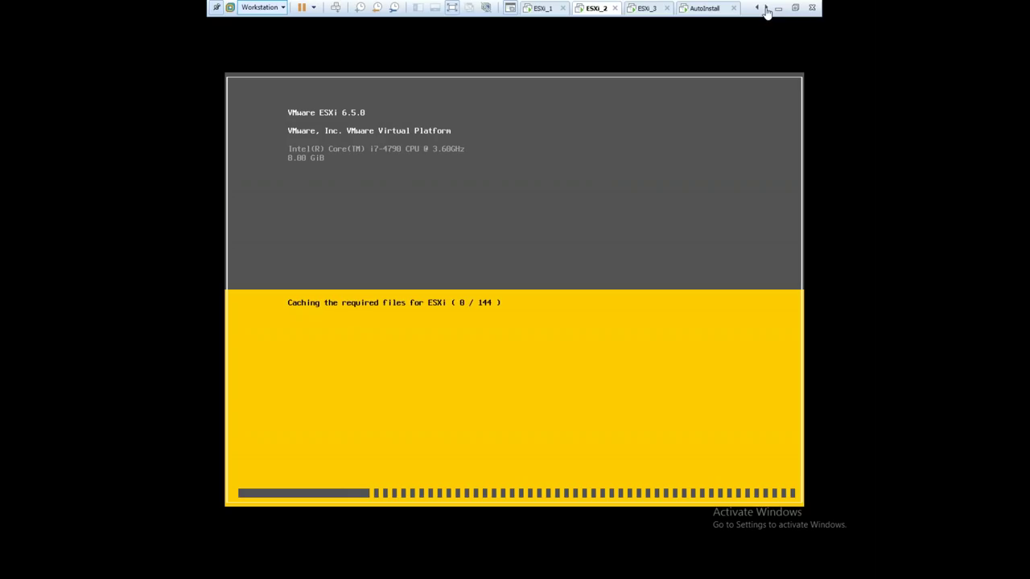
click(705, 11)
right_click(705, 15)
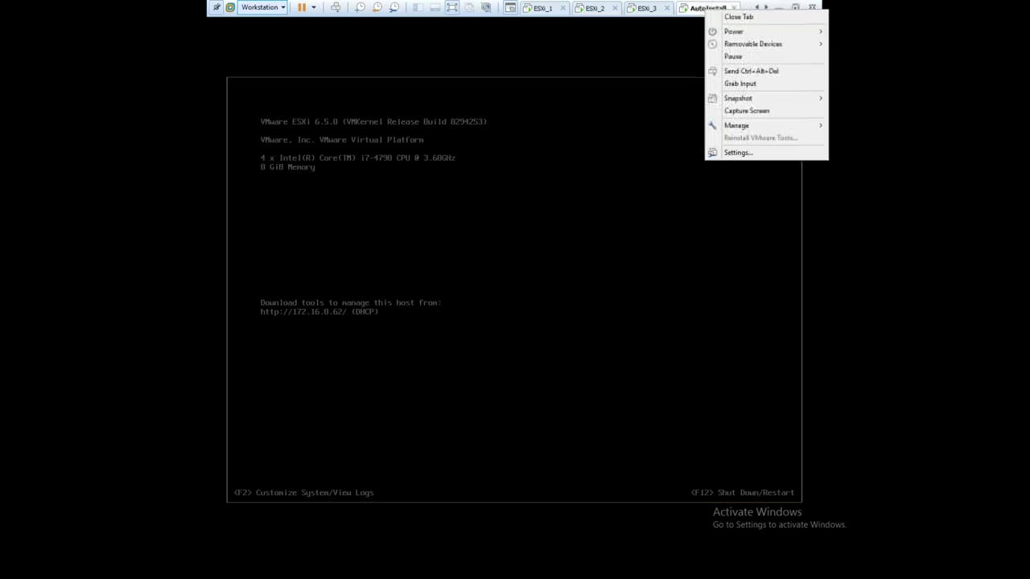
mouse_move(731, 32)
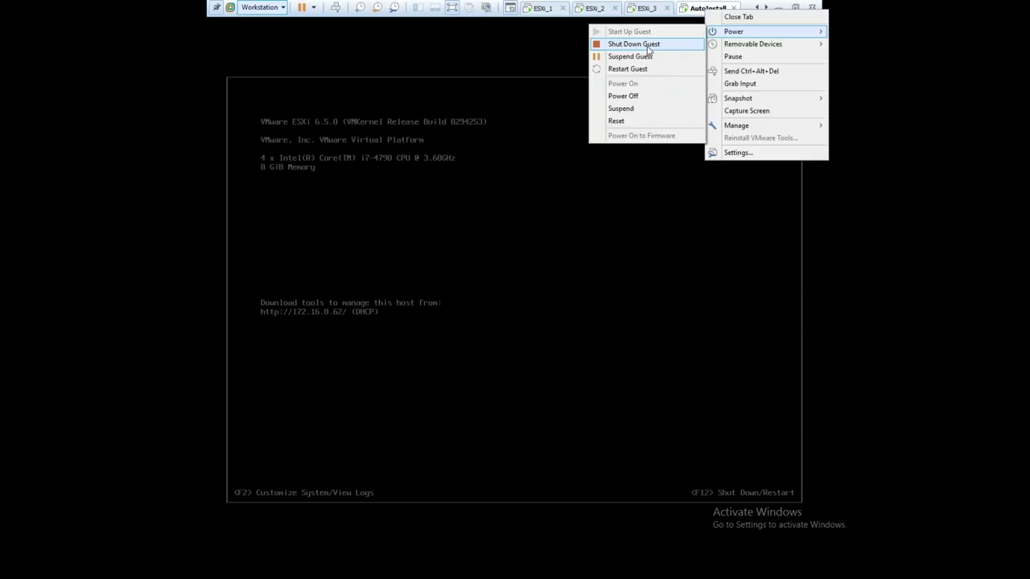
click(648, 51)
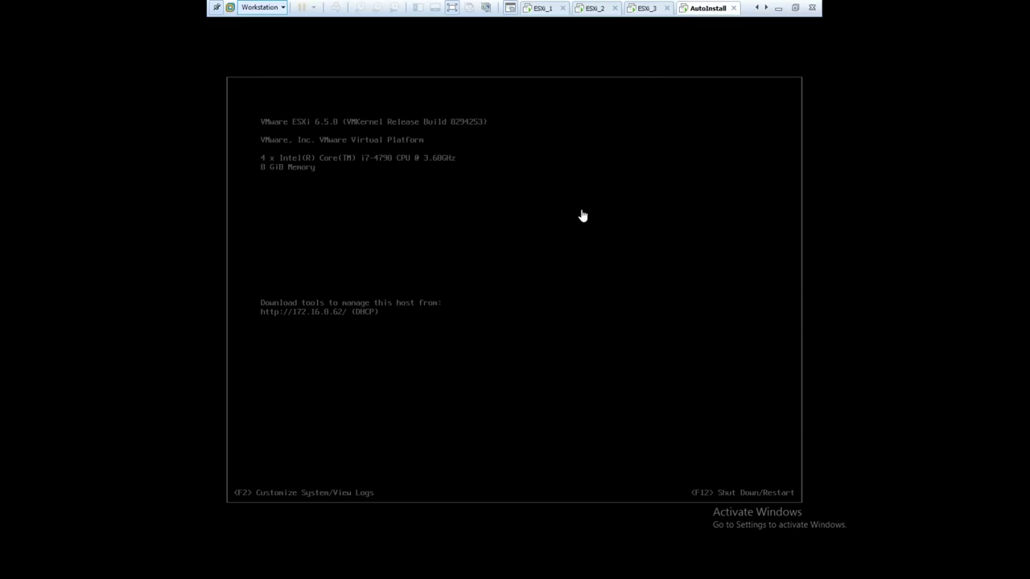
Compare the install progress on ESXi_1 and ESXi_2 with the kickstart downloads logged by FileZilla Server on DC1
click(757, 8)
click(758, 9)
click(758, 9)
click(768, 10)
click(768, 10)
click(768, 10)
click(767, 9)
click(758, 8)
click(758, 9)
click(758, 9)
click(661, 8)
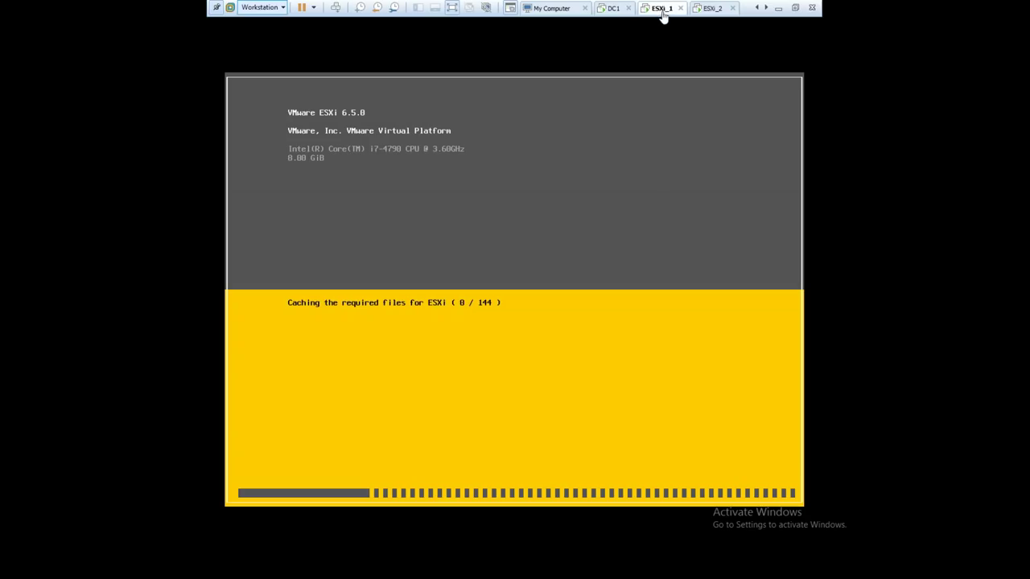
click(613, 8)
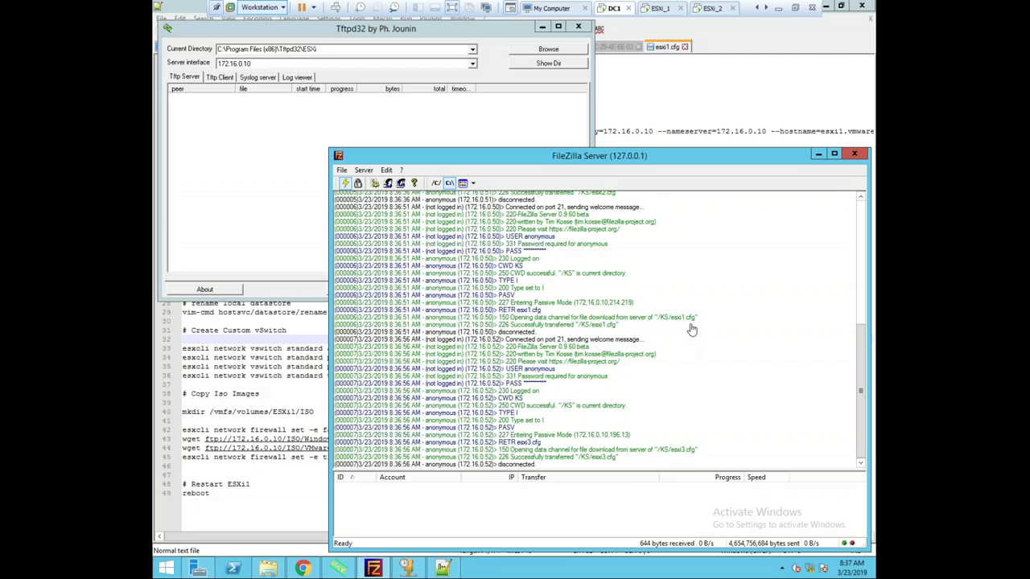
click(661, 9)
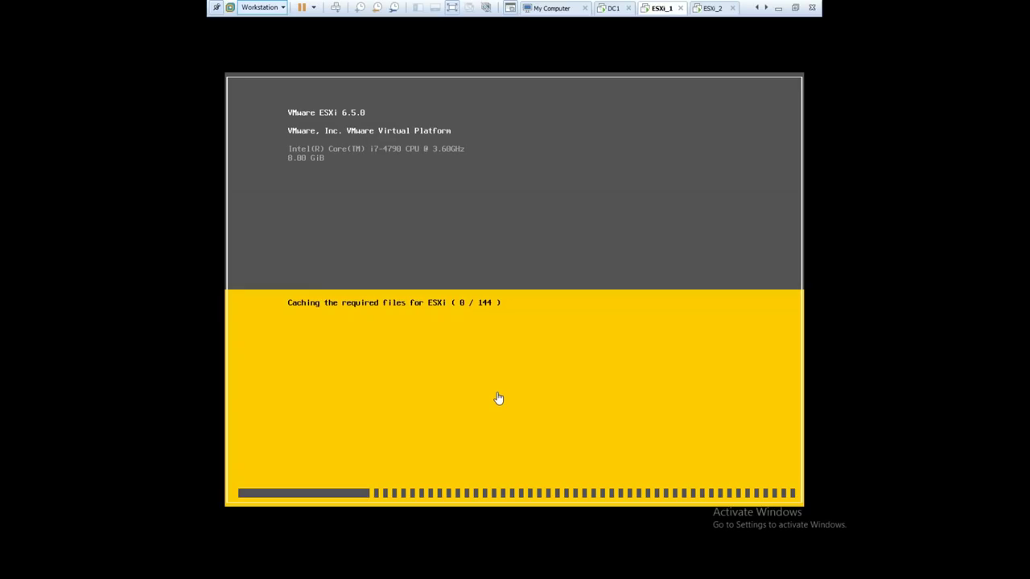
click(719, 8)
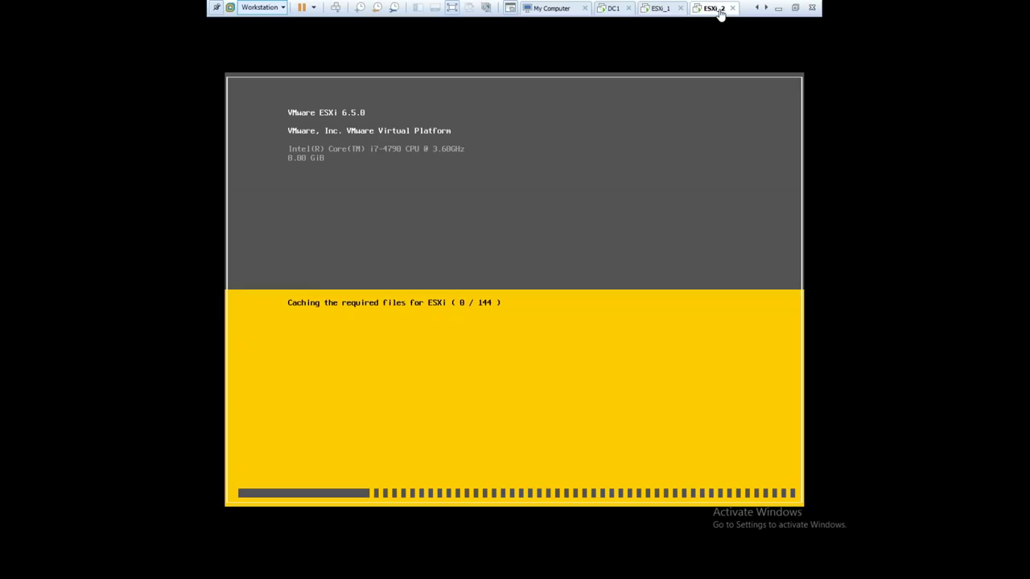
click(617, 9)
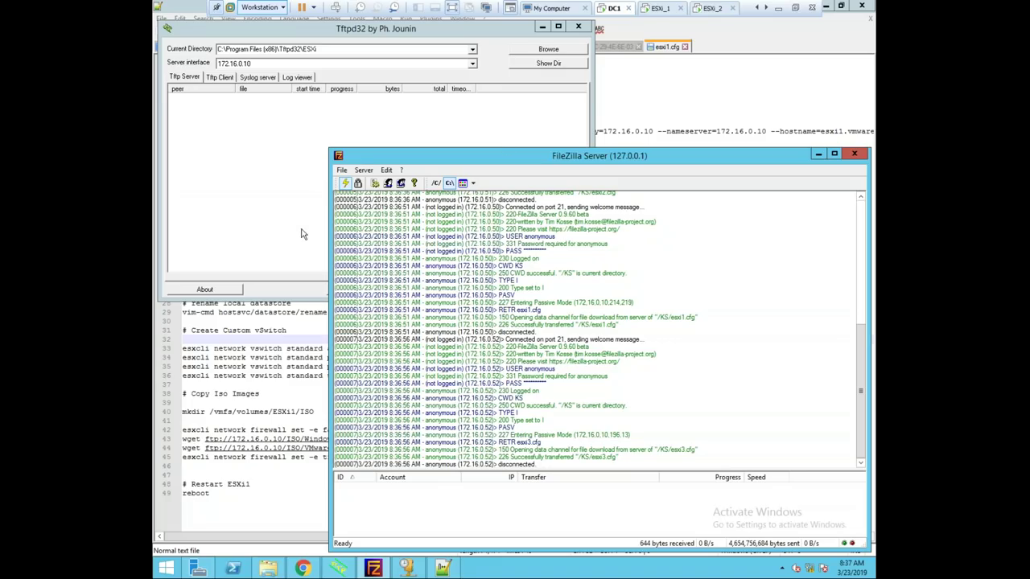
Minimize Tftpd32 and FileZilla Server to review the vSwitch commands in esxi1.cfg, and recheck the ESXi_1 console
click(543, 26)
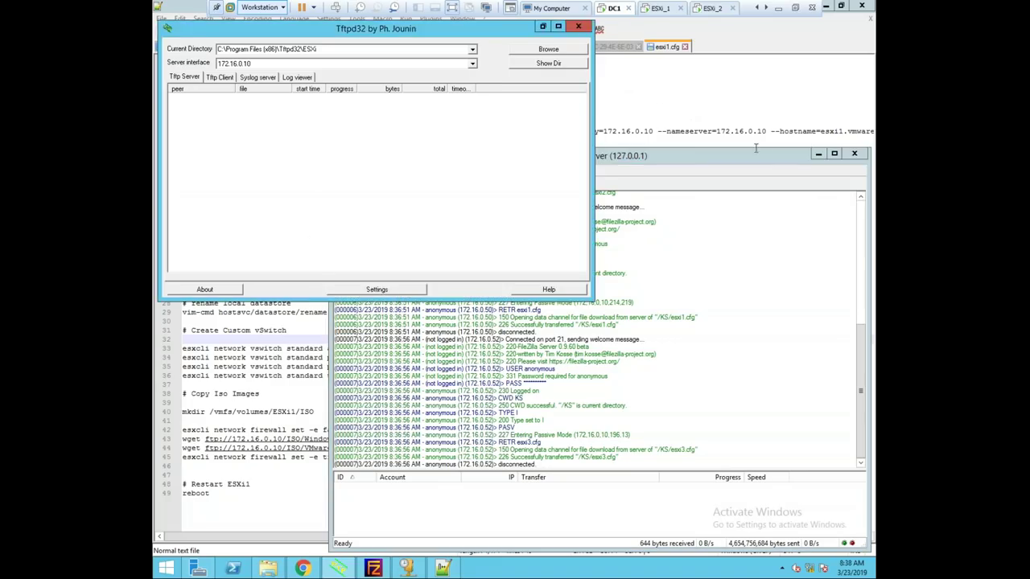
click(818, 153)
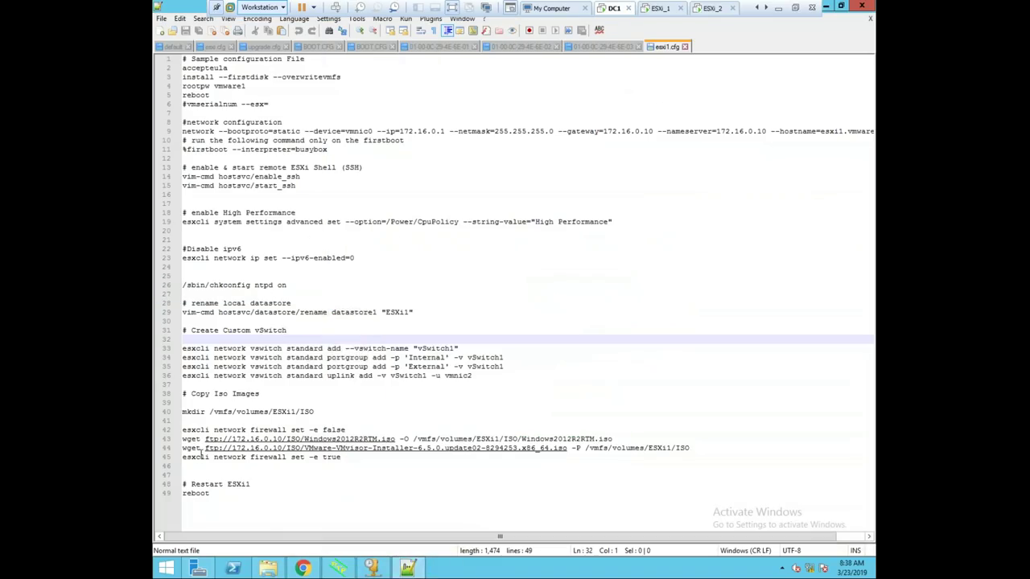
drag(480, 375, 413, 376)
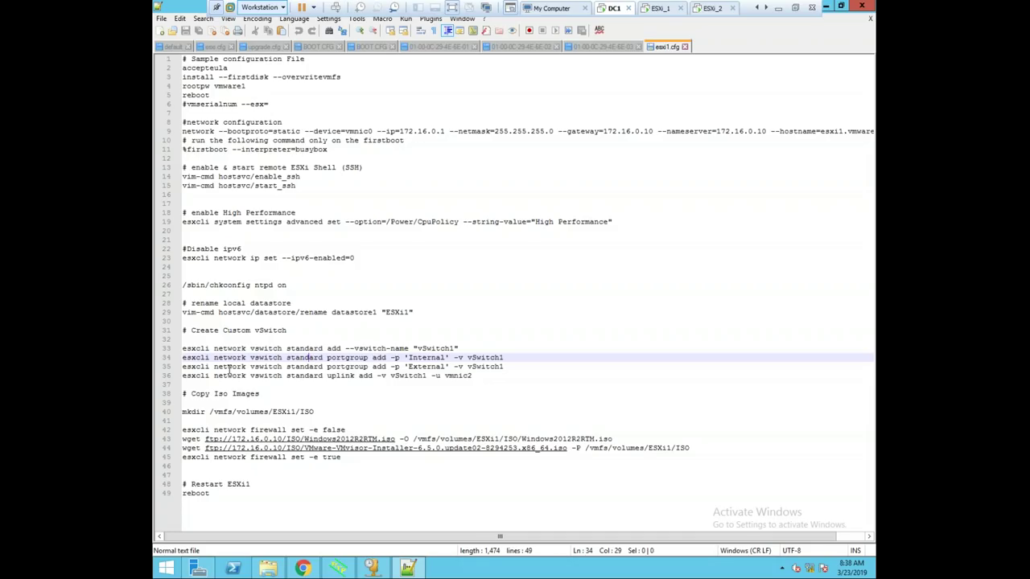
click(205, 375)
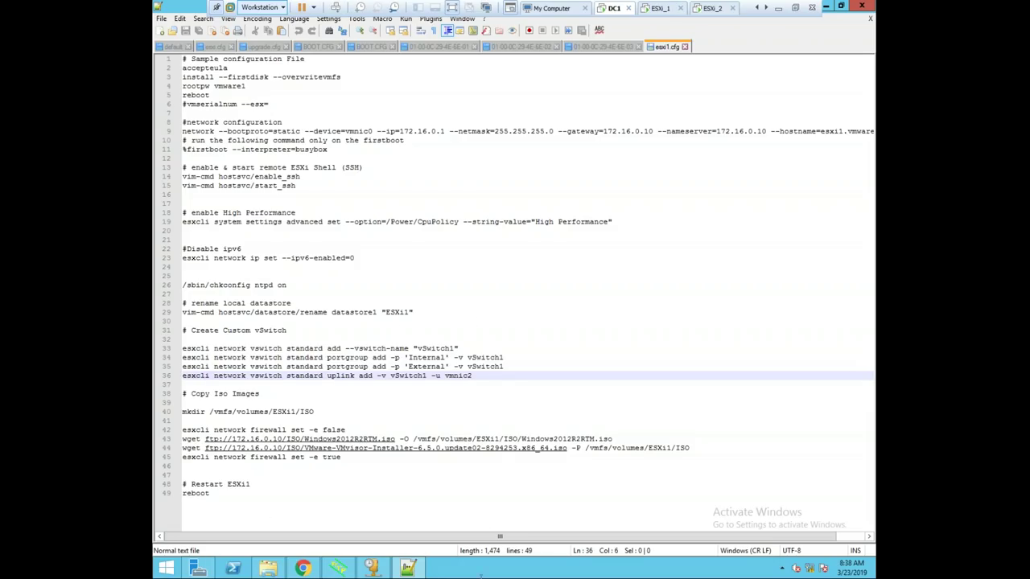
click(661, 9)
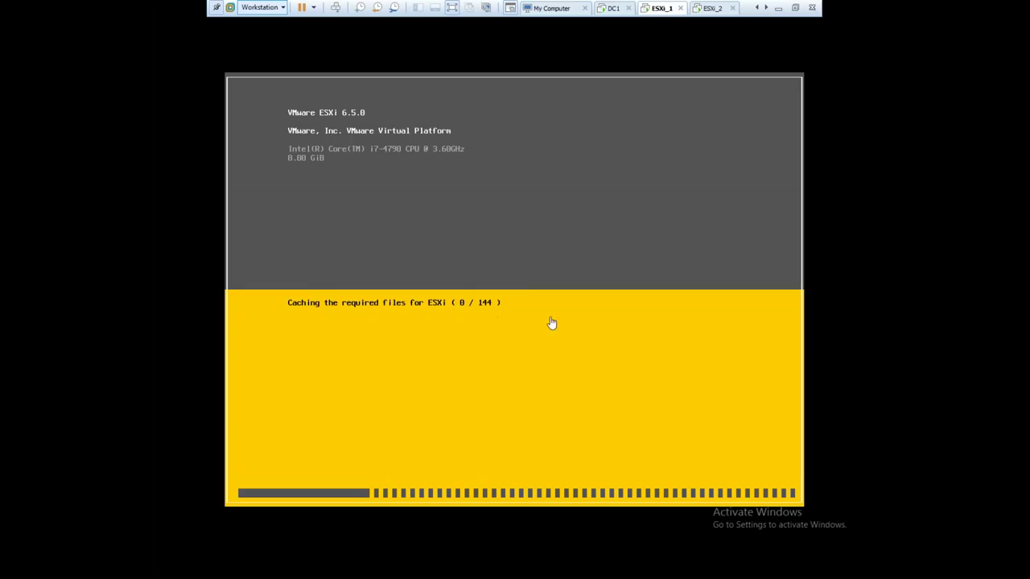
Minimize the open windows on DC1, restore FileZilla Server to view its log, and recheck ESXi_1's install progress
click(611, 11)
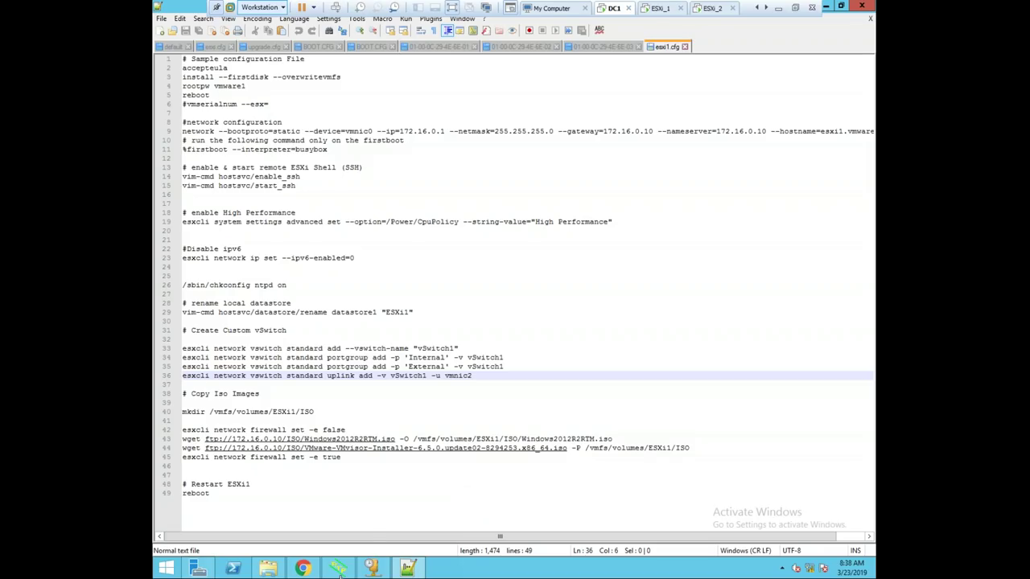
click(826, 6)
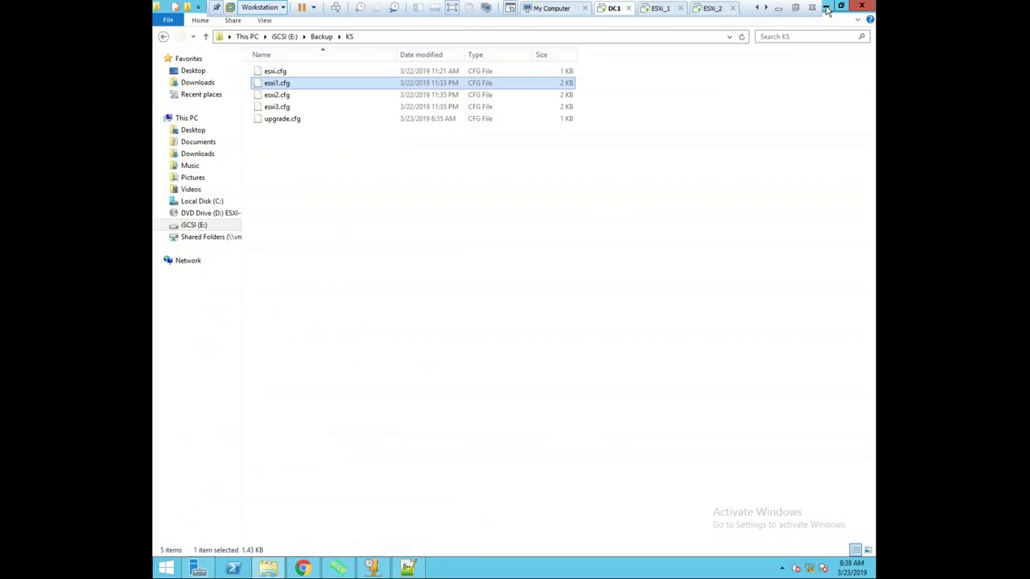
click(828, 8)
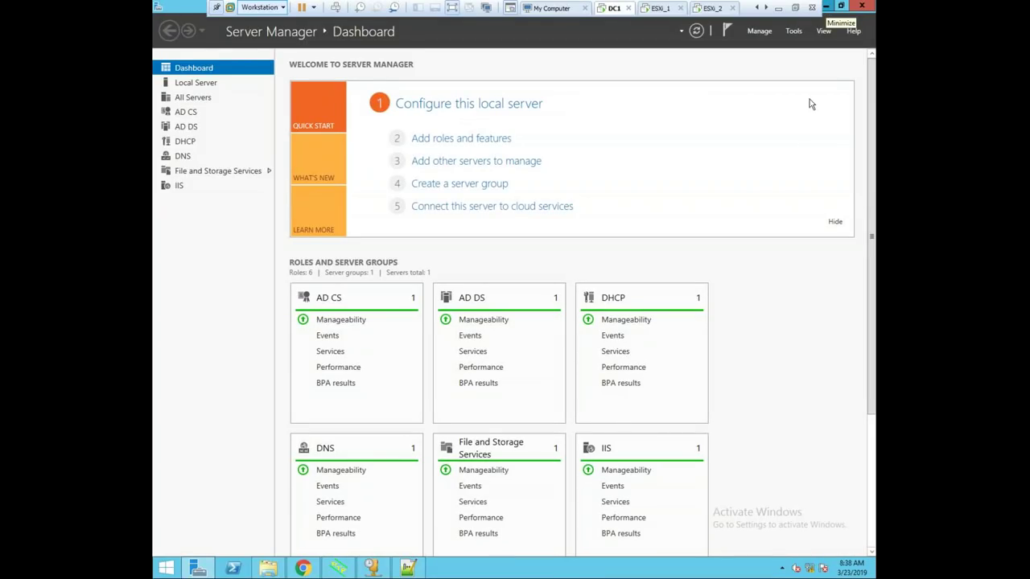
click(827, 7)
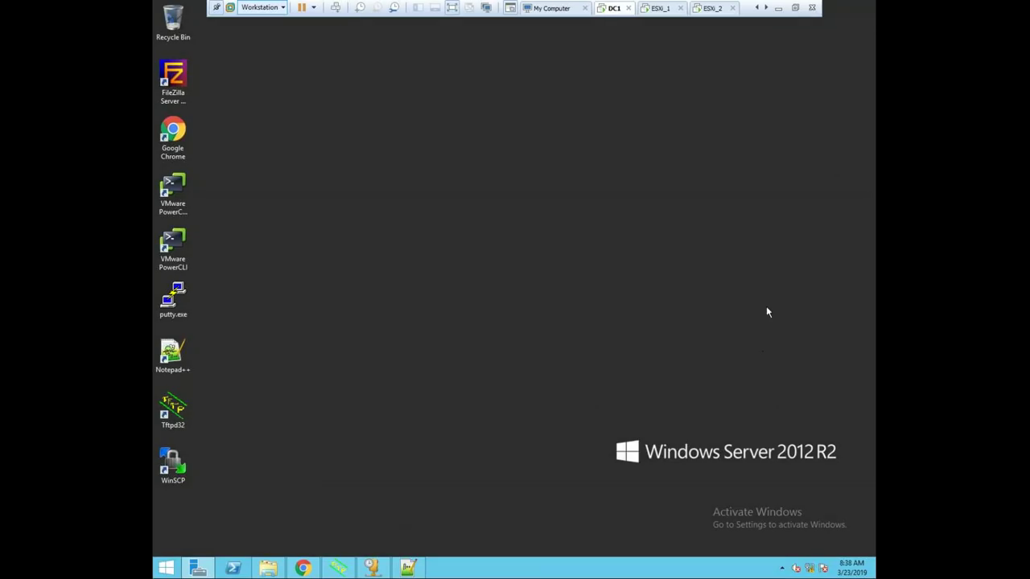
click(784, 569)
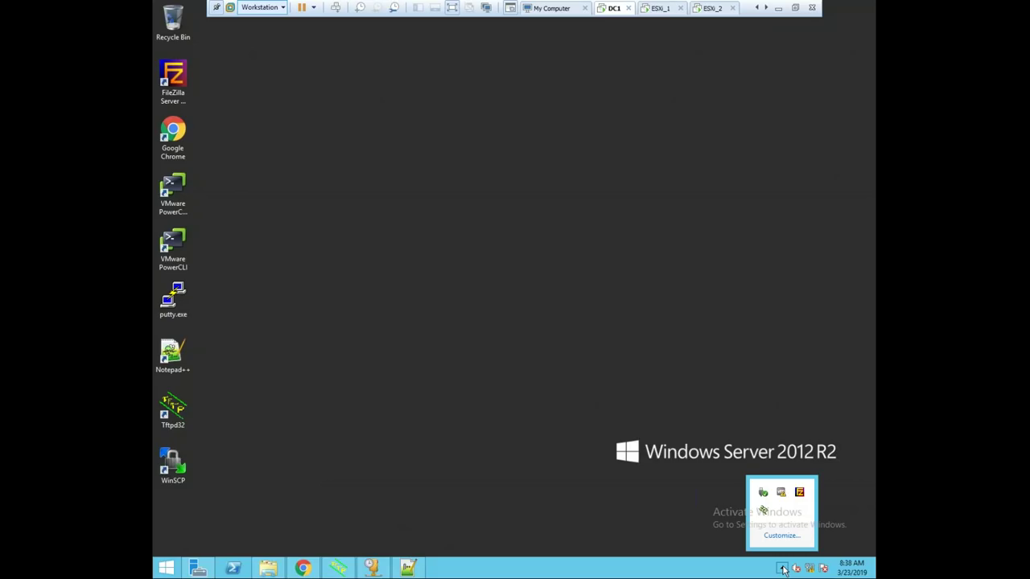
right_click(799, 492)
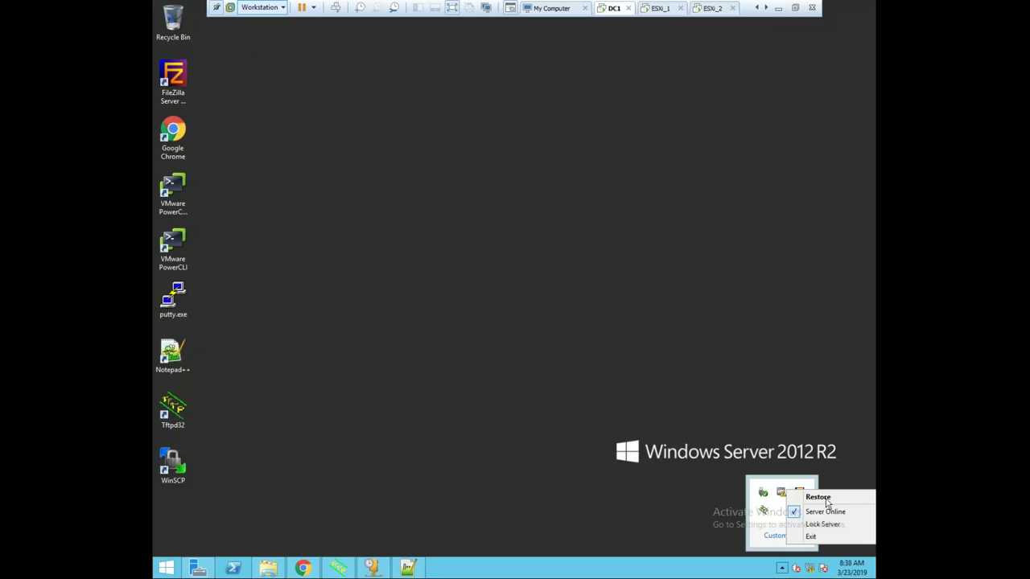
click(817, 497)
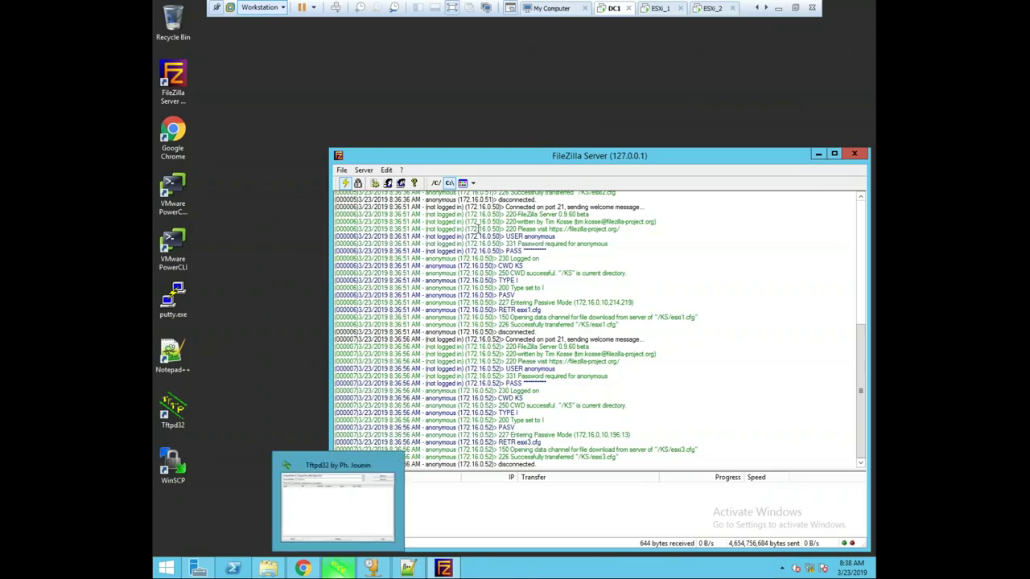
click(659, 9)
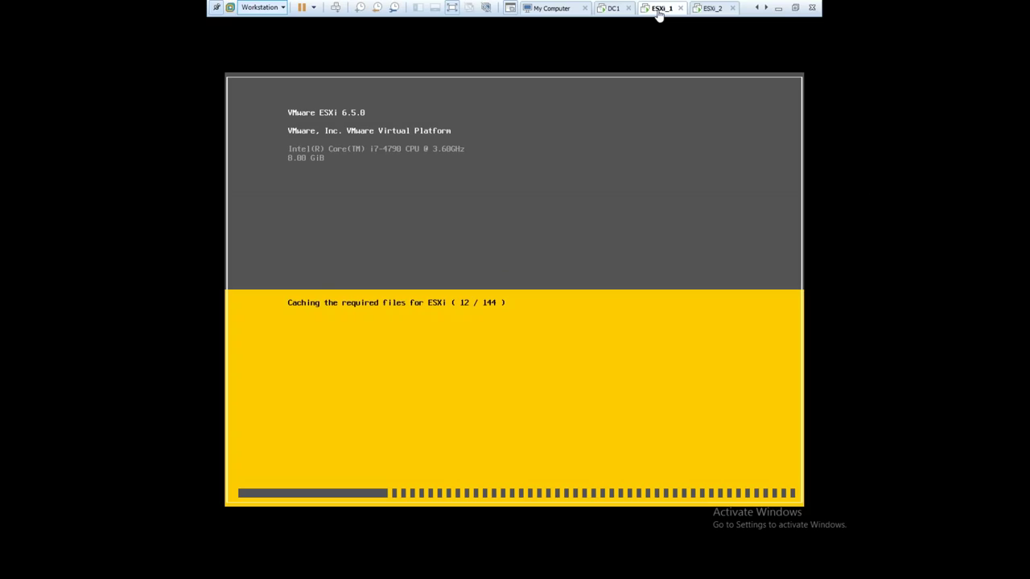
Check the file-caching progress of the installation on the ESXi_2 console
click(713, 9)
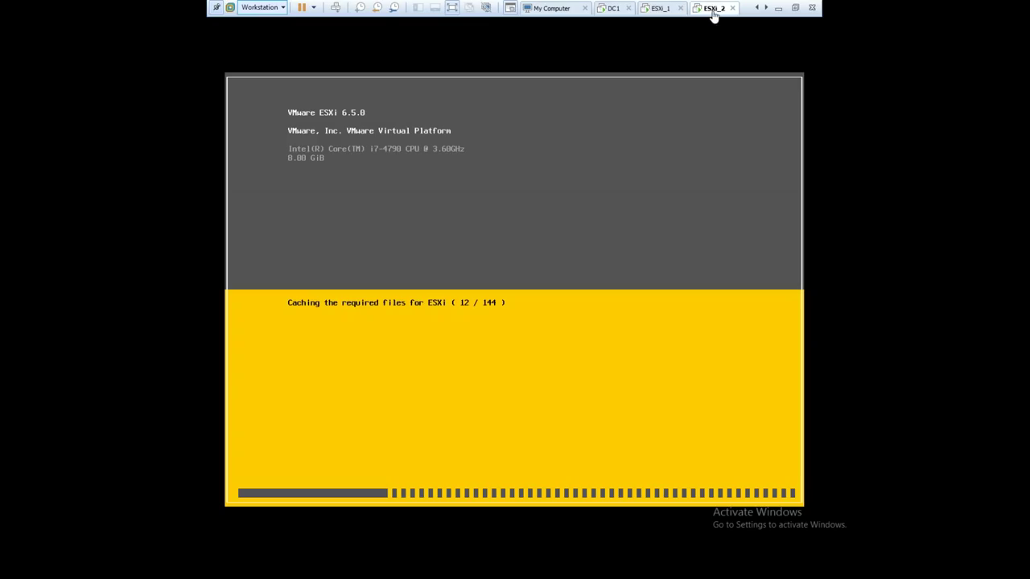
click(765, 8)
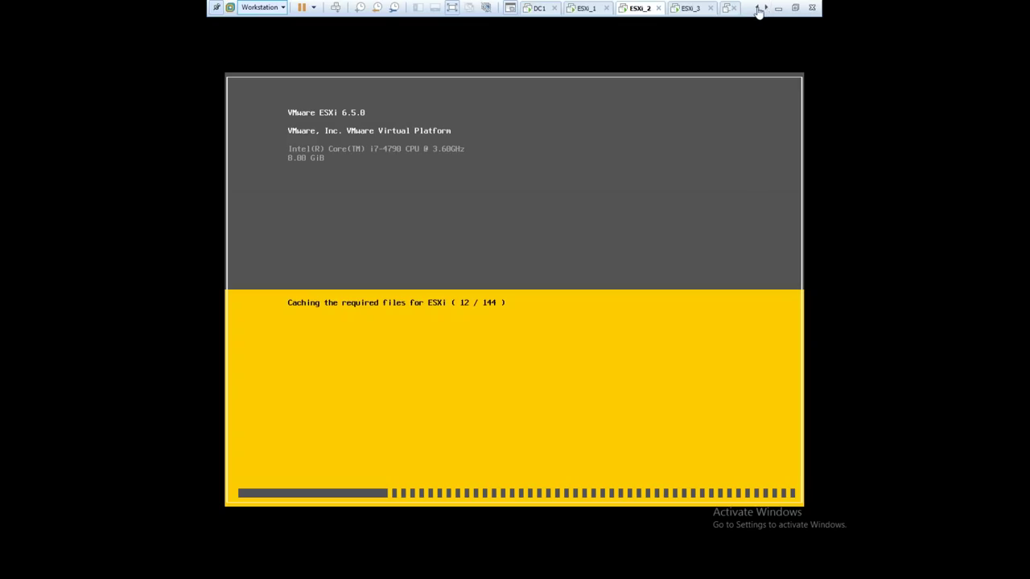
click(757, 9)
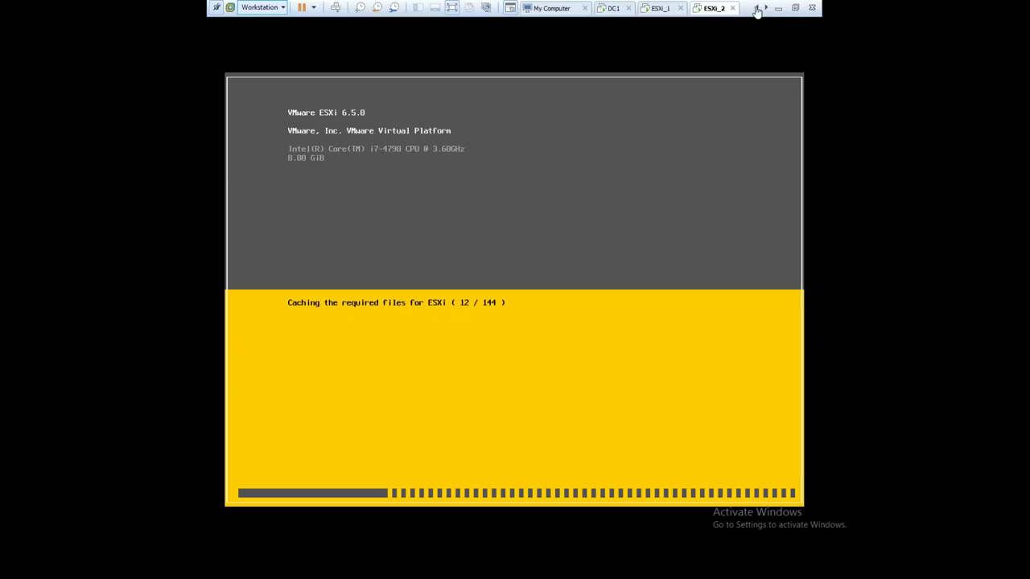
Return to DC1 and compare the upgrade.cfg kickstart script with esxi.cfg in Notepad++
click(609, 12)
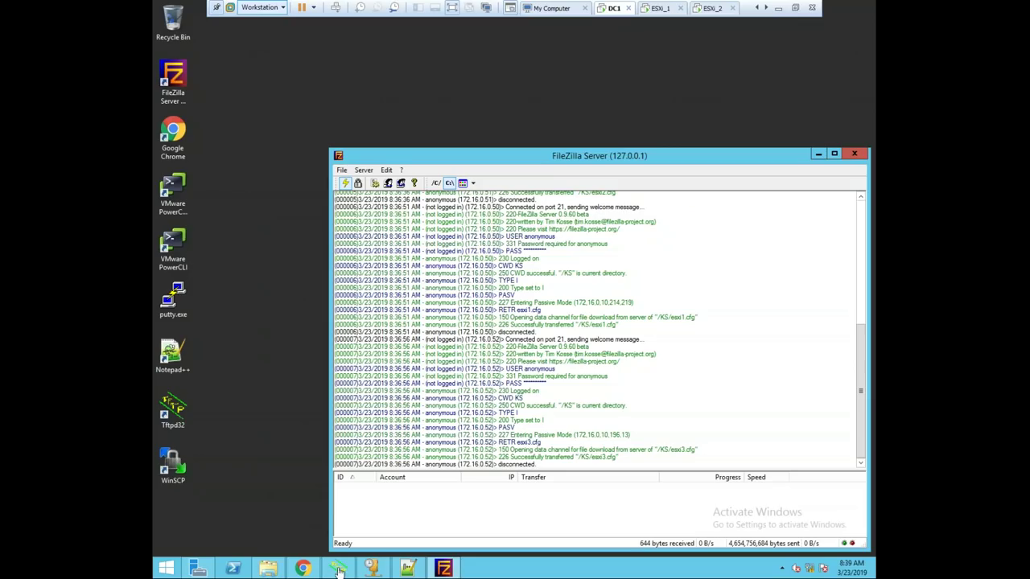
click(409, 569)
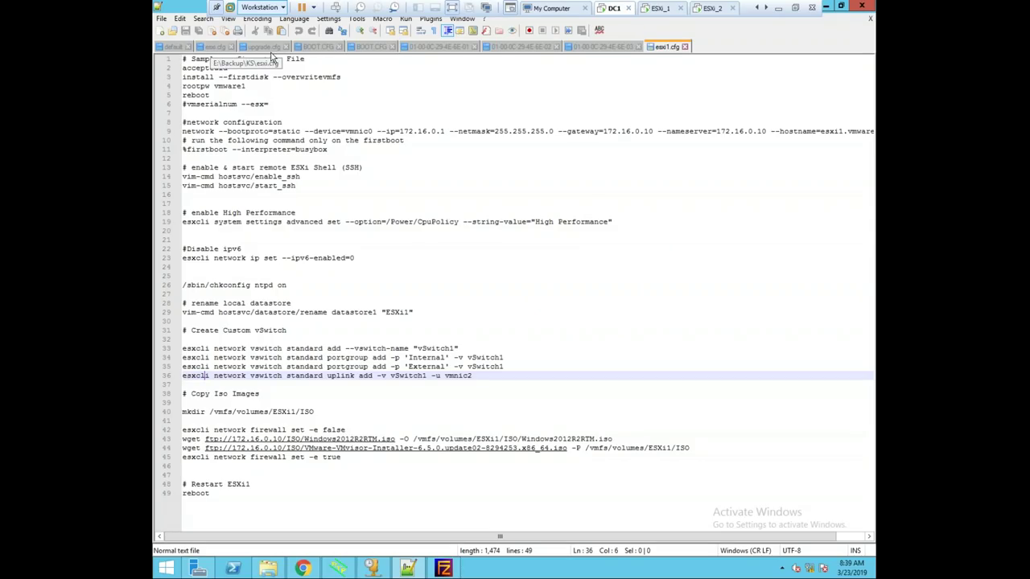
click(264, 47)
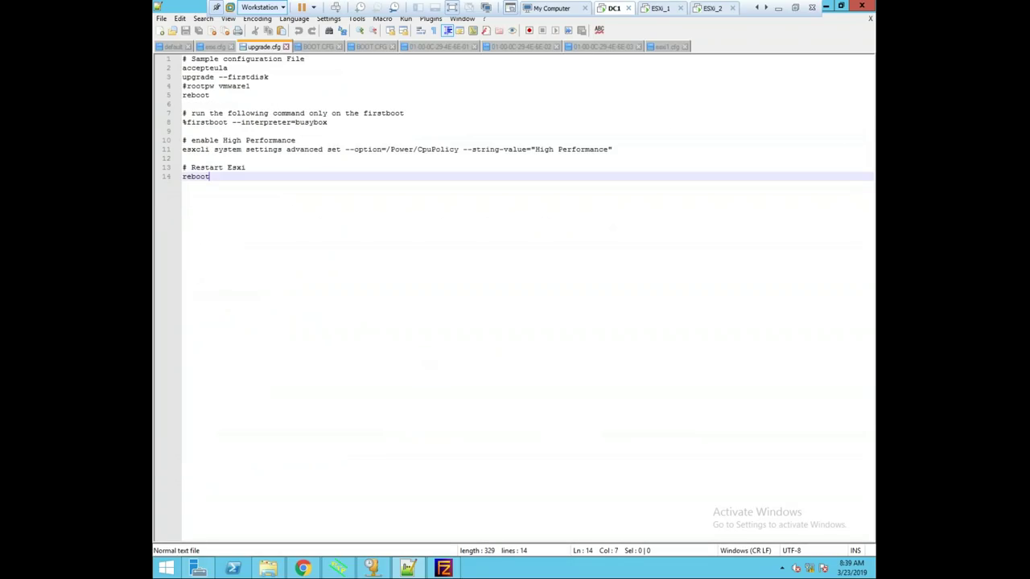
click(215, 49)
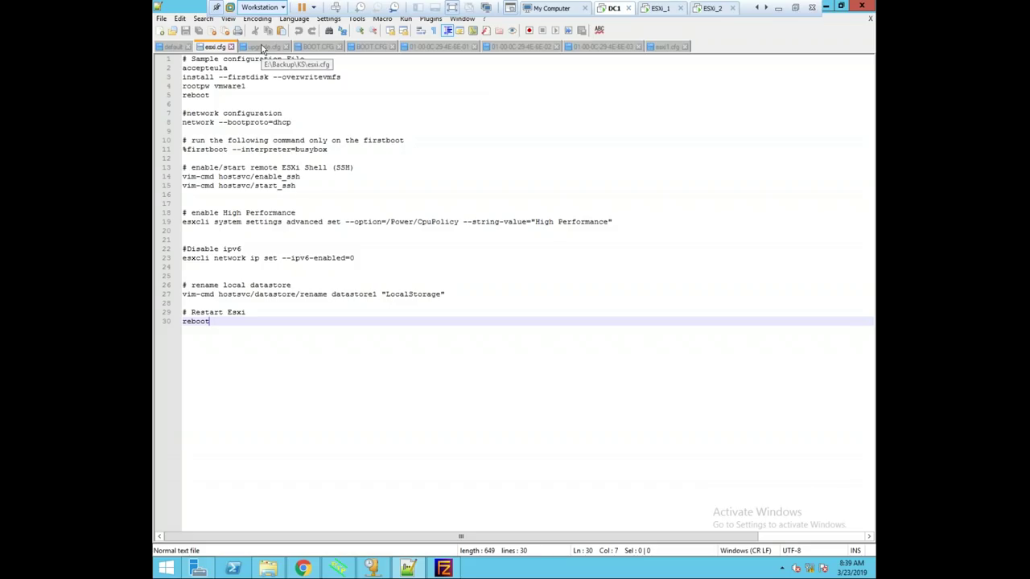
click(262, 47)
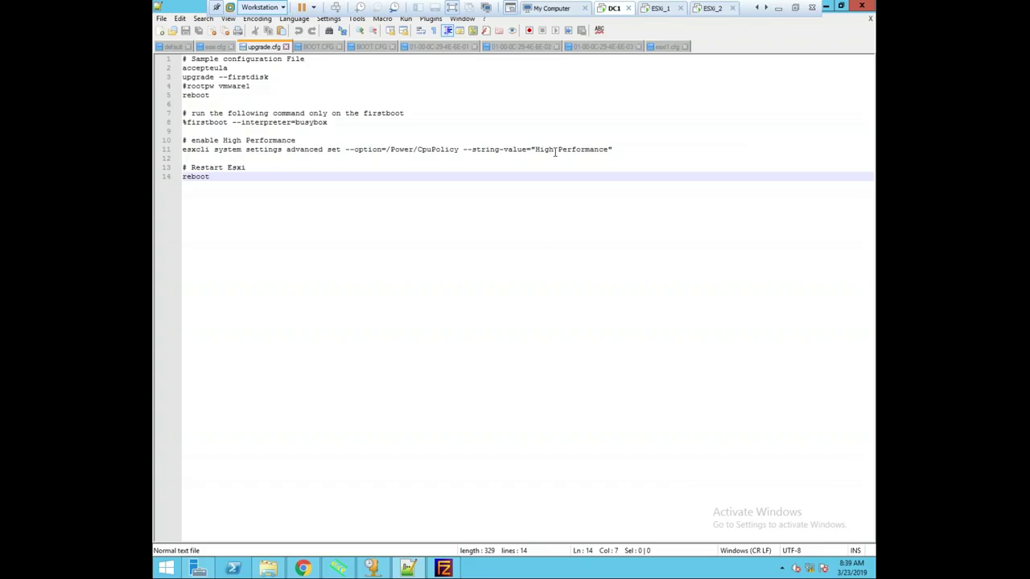
Examine the esxcli and commented-out rootpw lines in upgrade.cfg, and glance at the Tftpd32 server window before minimizing it
click(764, 8)
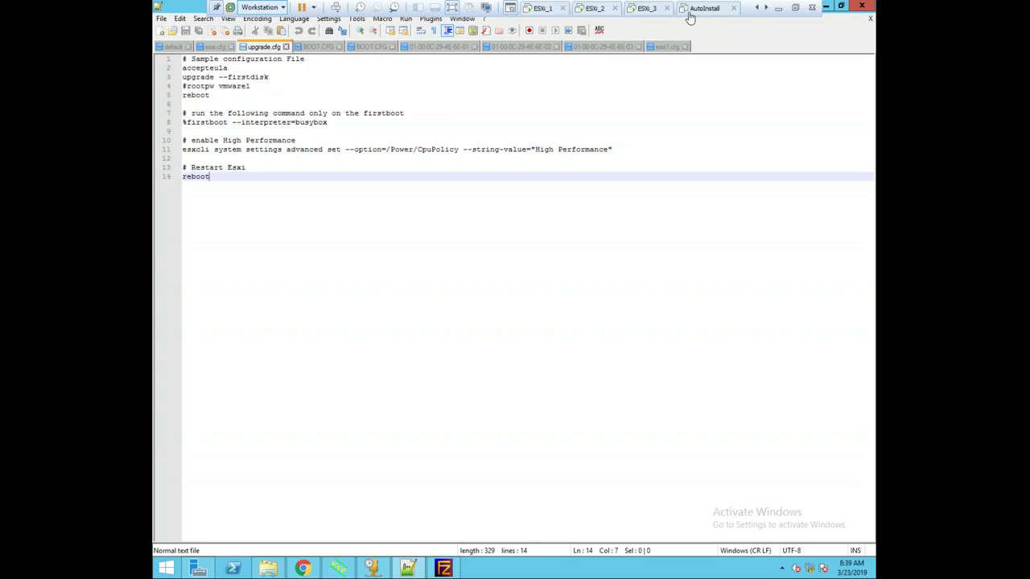
scroll(700, 12, down, 1)
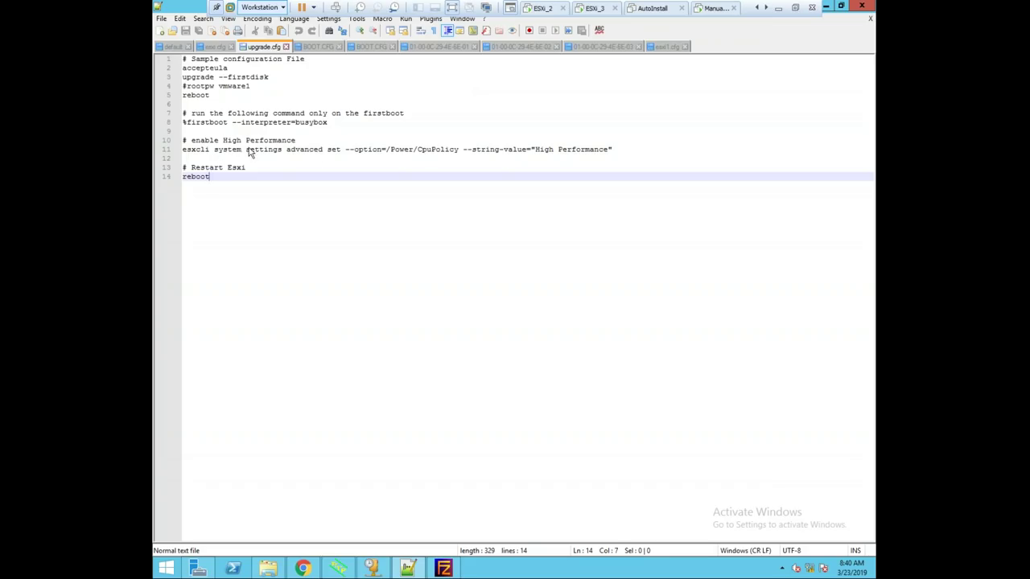
double_click(222, 149)
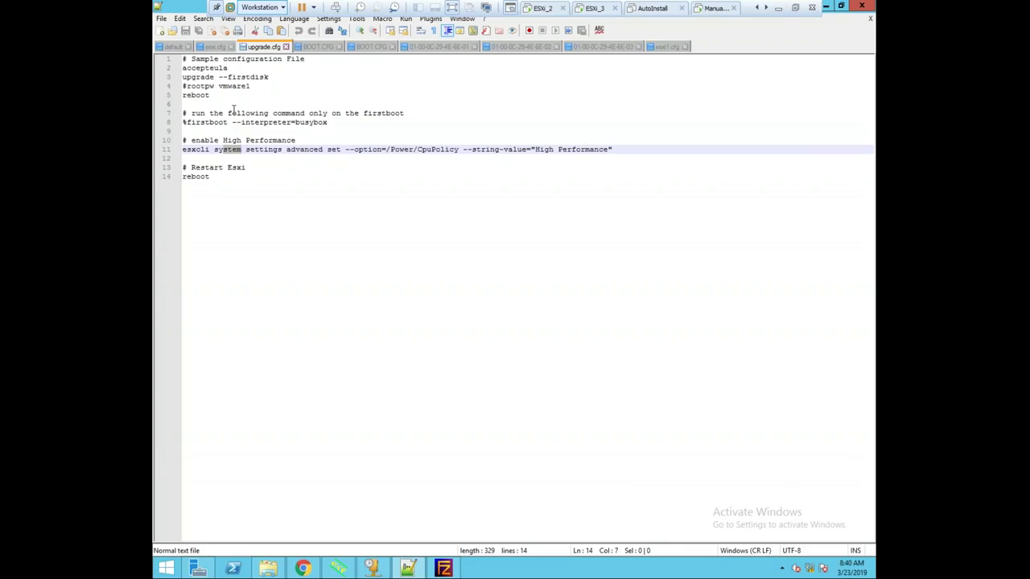
key(ctrl+End)
drag(218, 86, 228, 86)
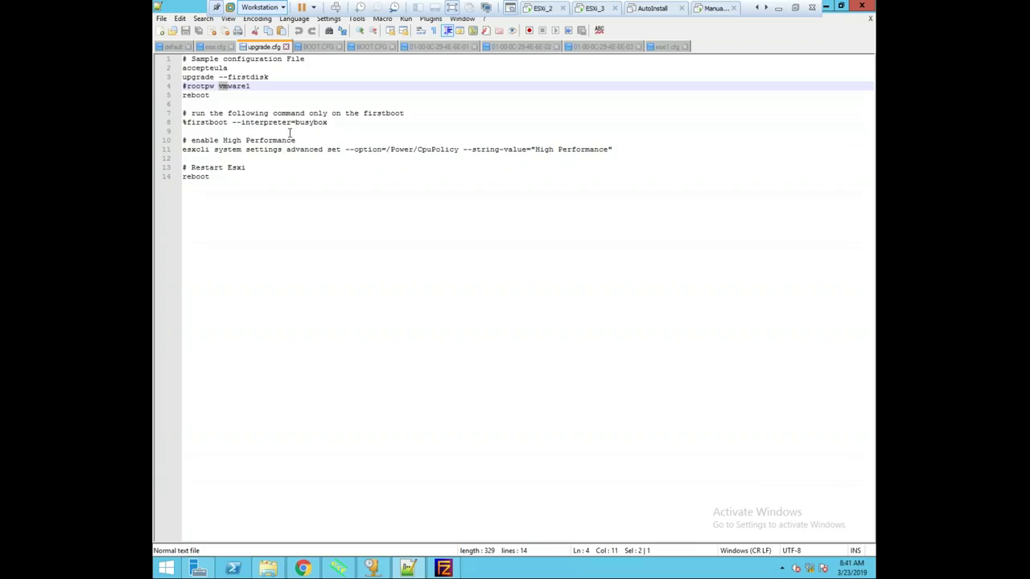
click(267, 87)
click(344, 571)
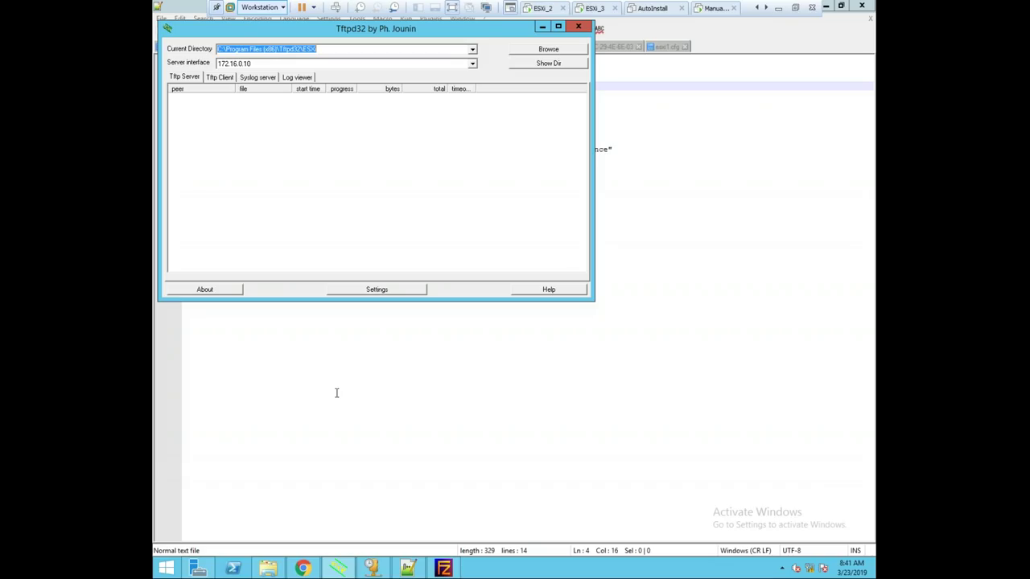
click(543, 28)
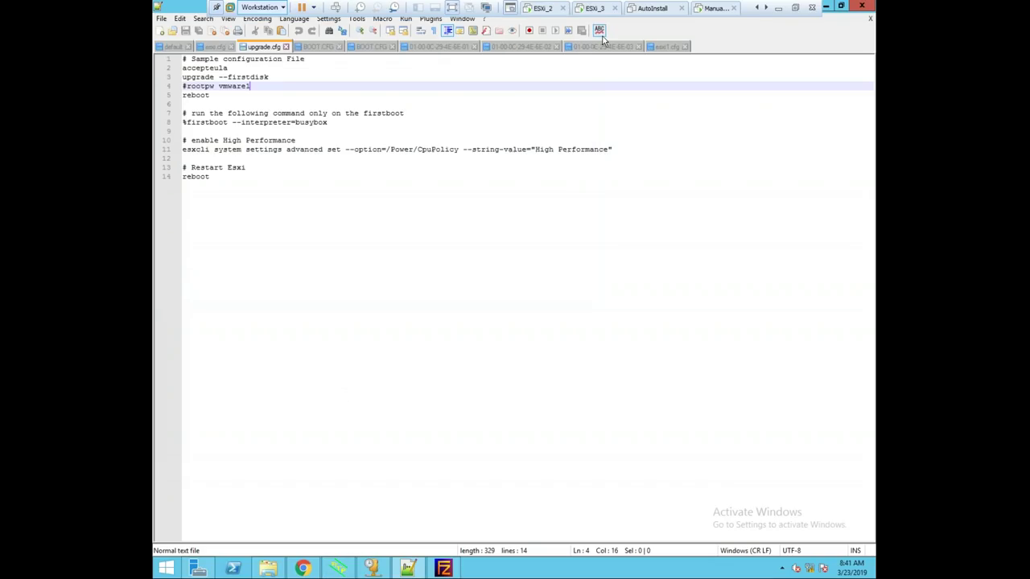
Compare the installation and reboot progress on the ESXi_1, ESXi_2 and ESXi_3 consoles
click(756, 8)
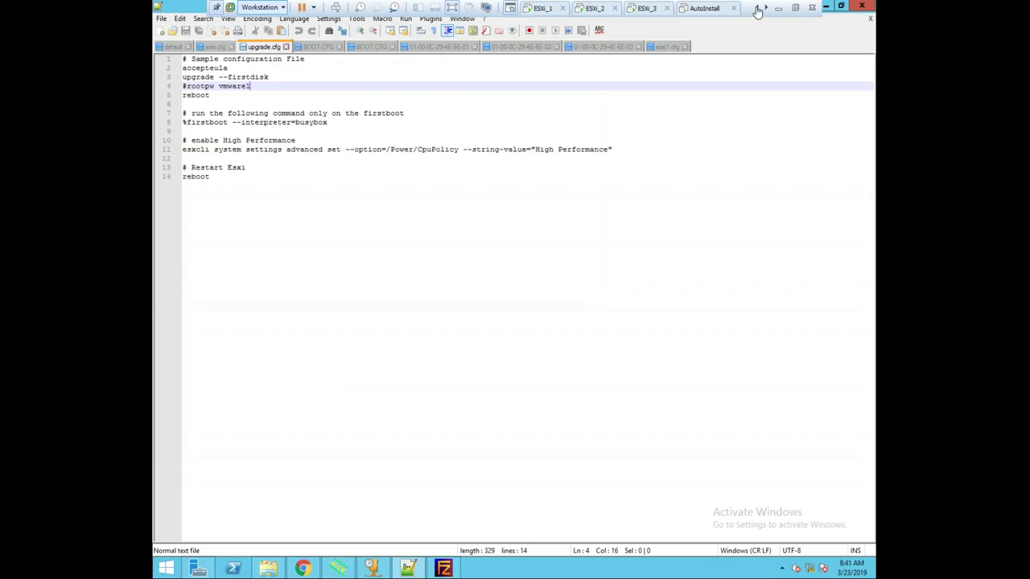
click(545, 10)
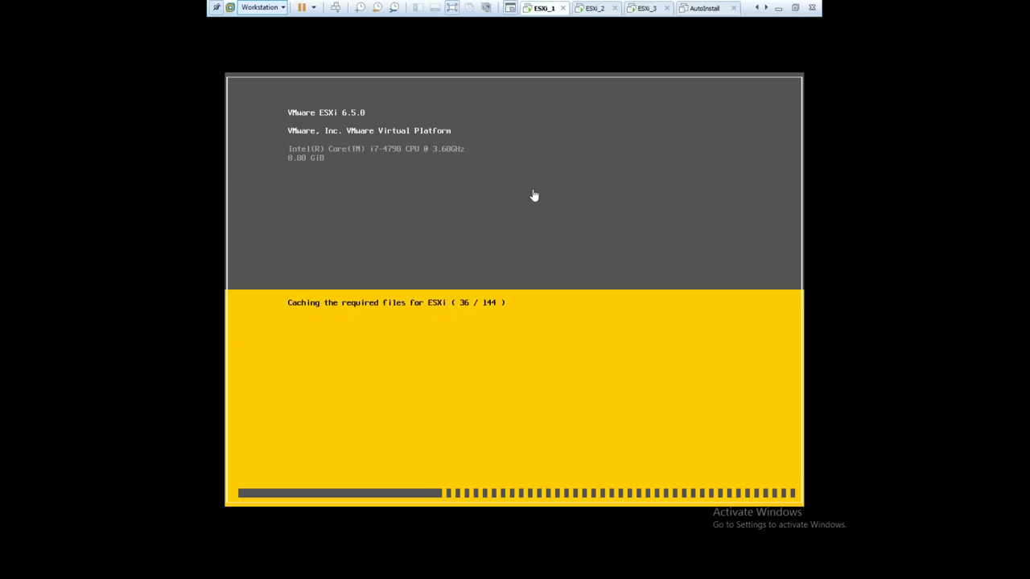
click(594, 9)
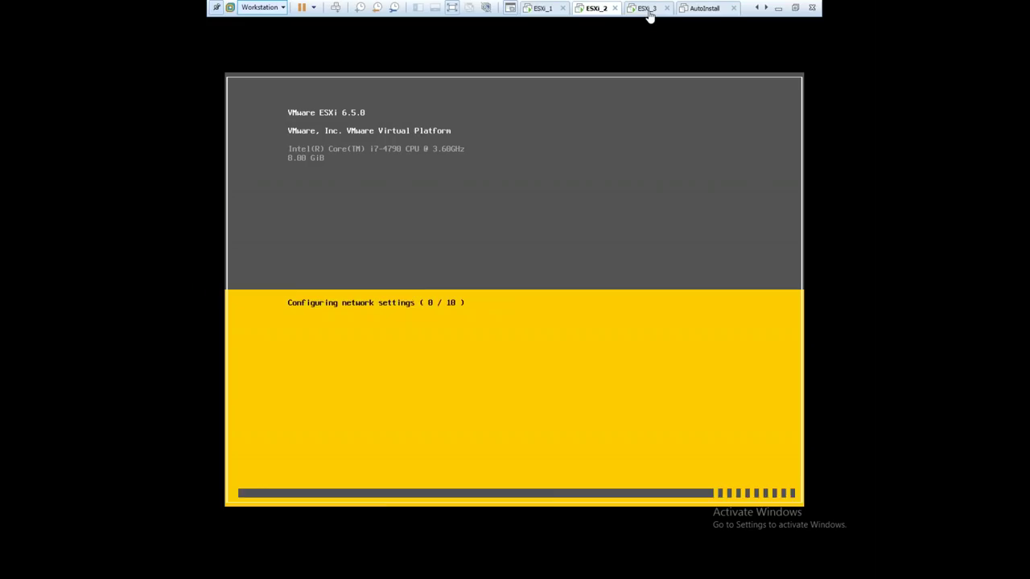
click(544, 8)
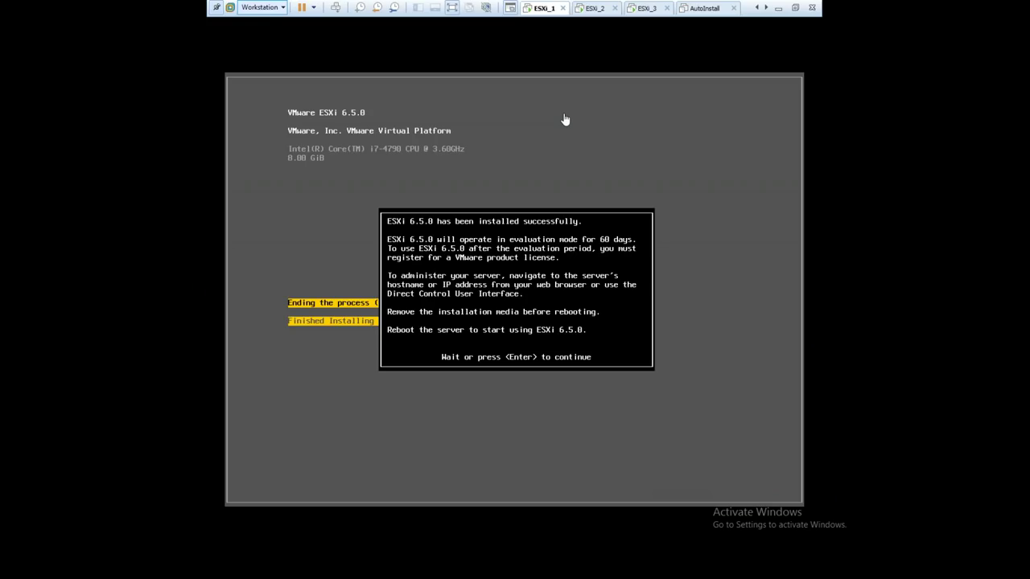
click(594, 9)
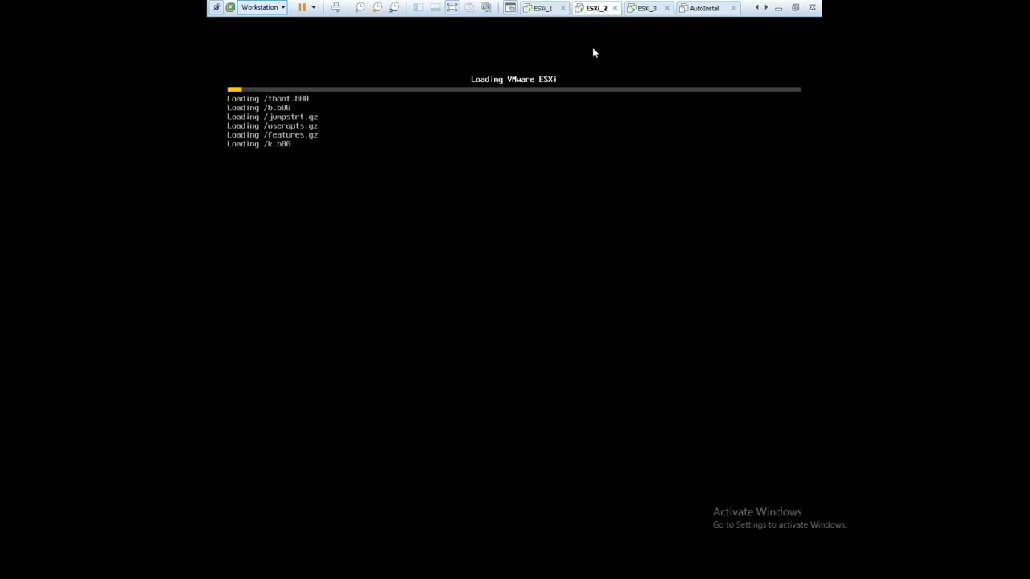
click(646, 9)
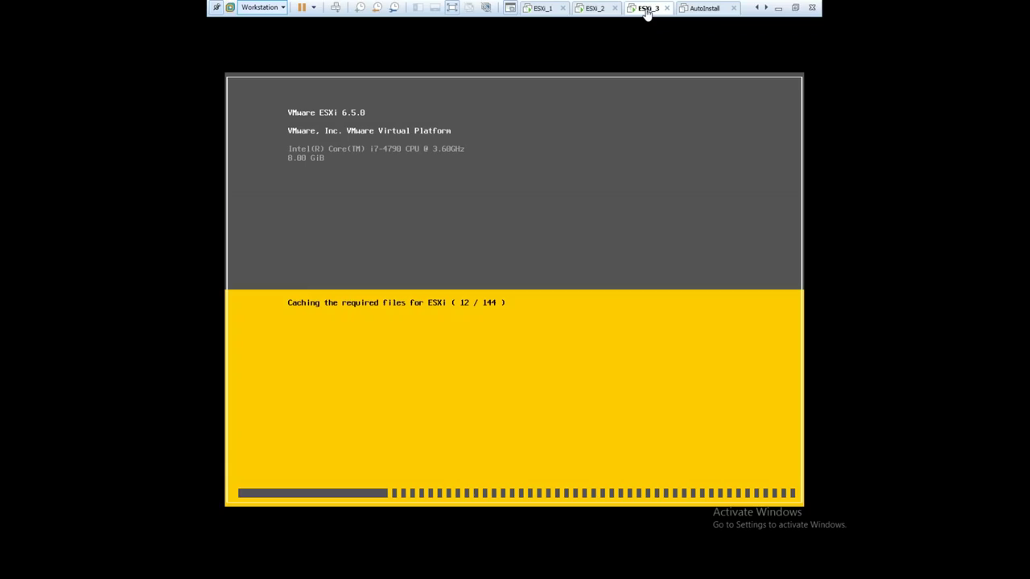
click(543, 12)
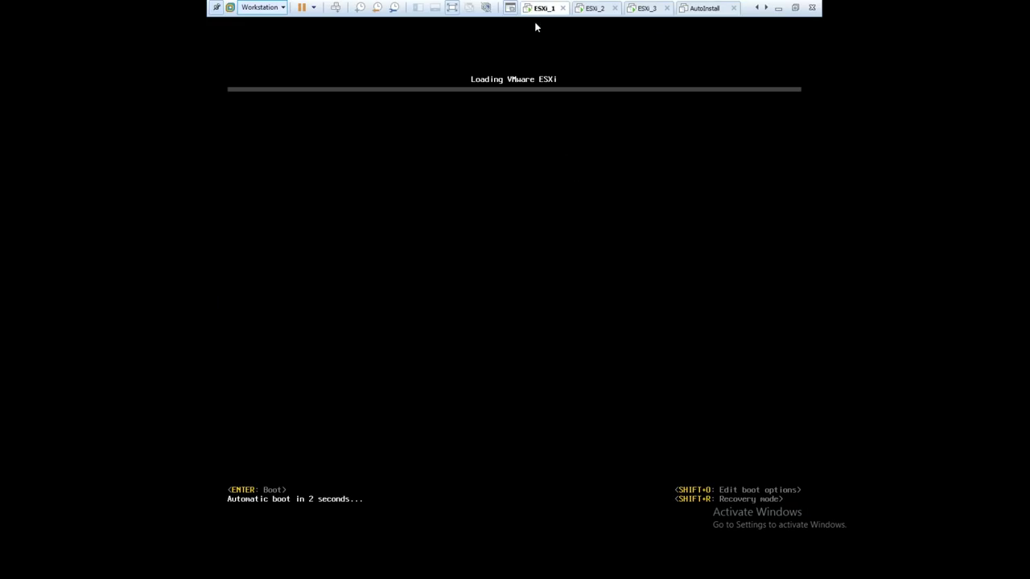
Bring up FileZilla Server on DC1 and compare its transfers with the first-boot stage on the ESXi_1 console
click(757, 8)
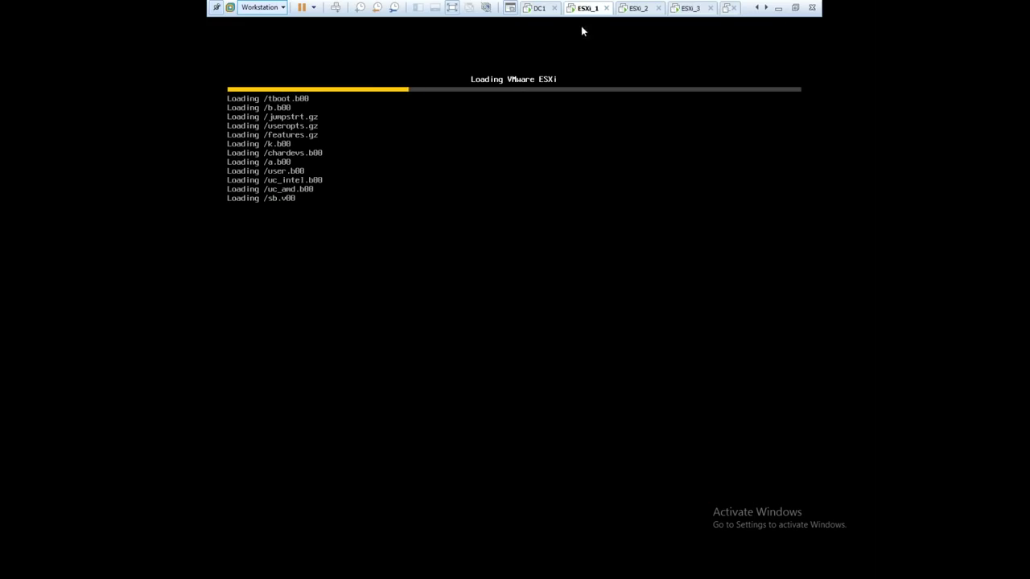
click(541, 12)
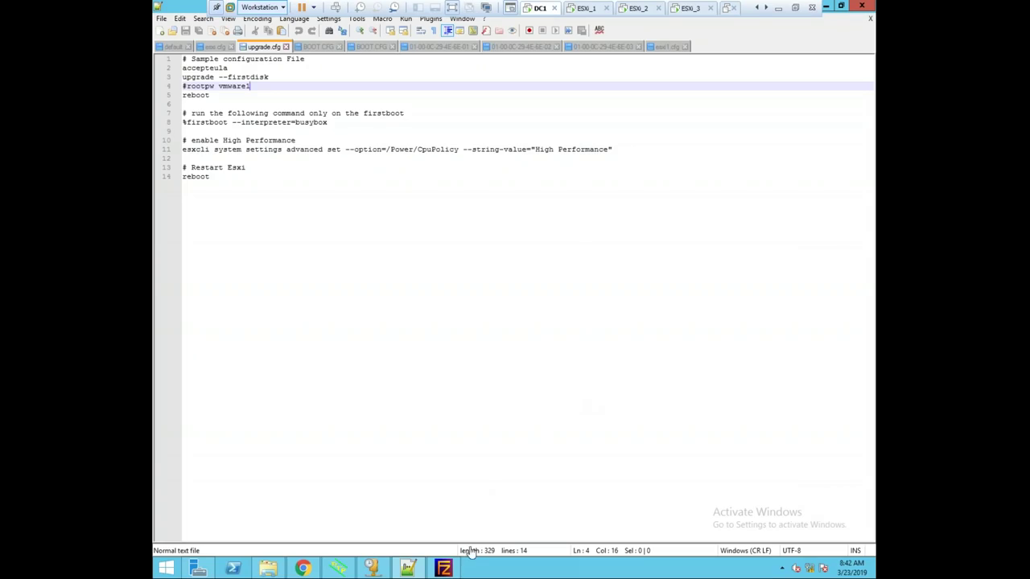
click(444, 569)
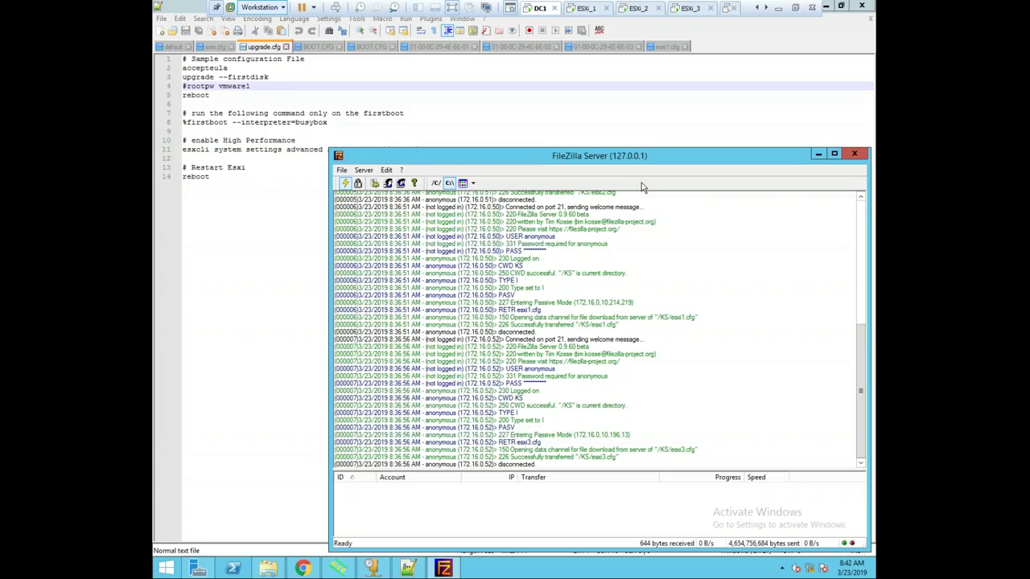
click(585, 8)
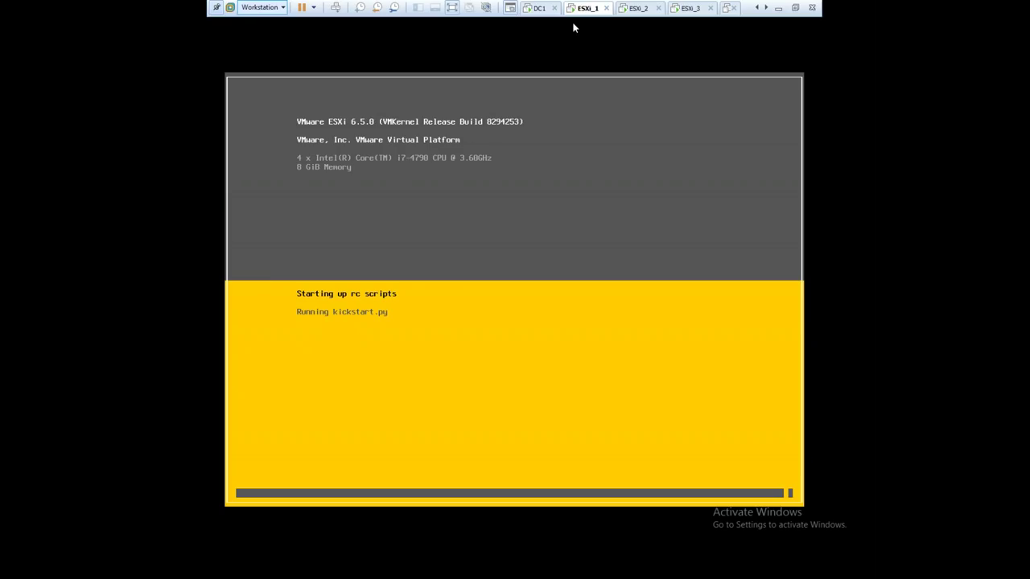
click(537, 8)
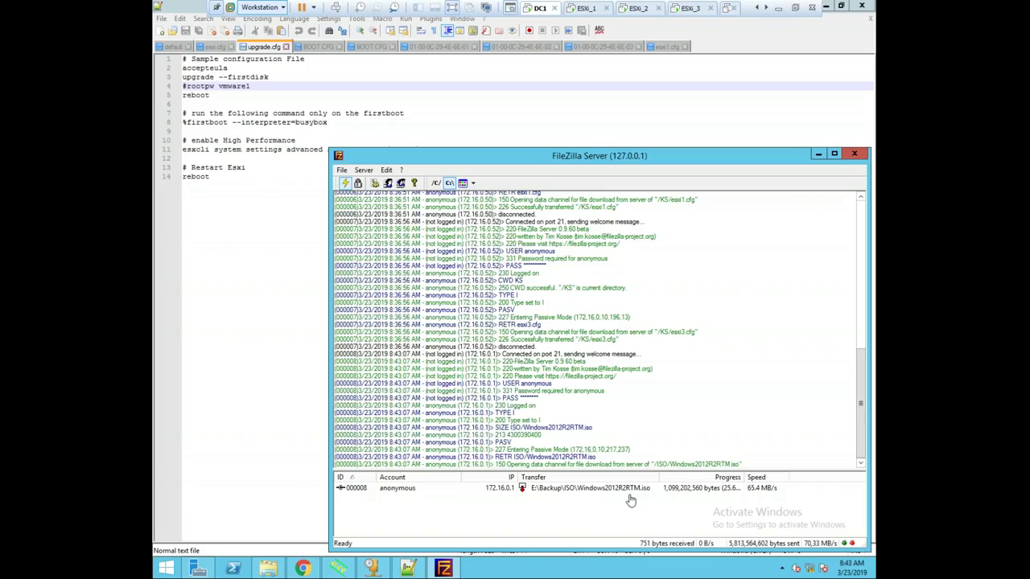
Follow the first boot of ESXi_1, ESXi_2 and ESXi_3, rechecking the Windows2012R2RTM.iso transfer in FileZilla Server on DC1
click(641, 10)
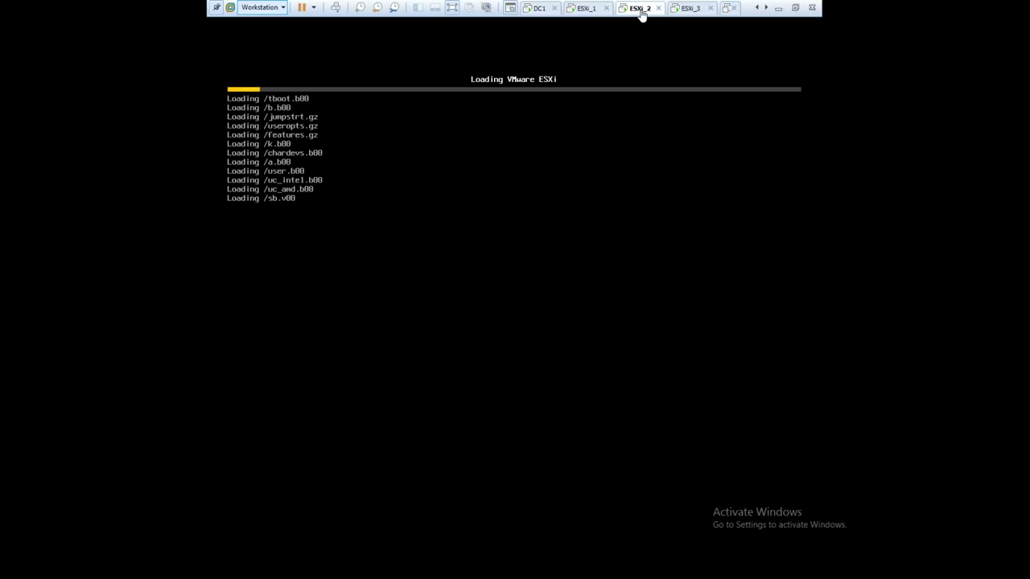
click(693, 10)
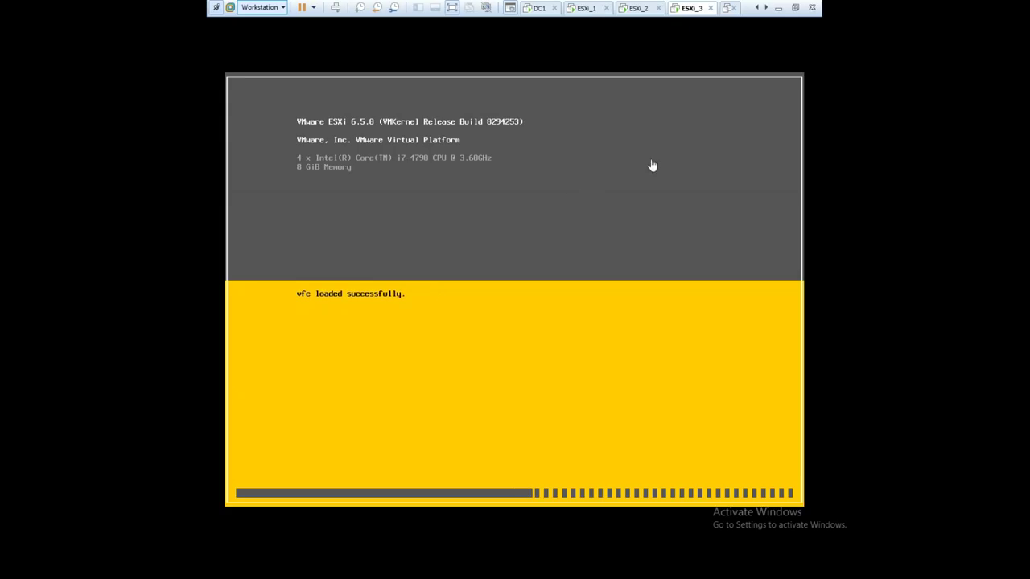
click(587, 11)
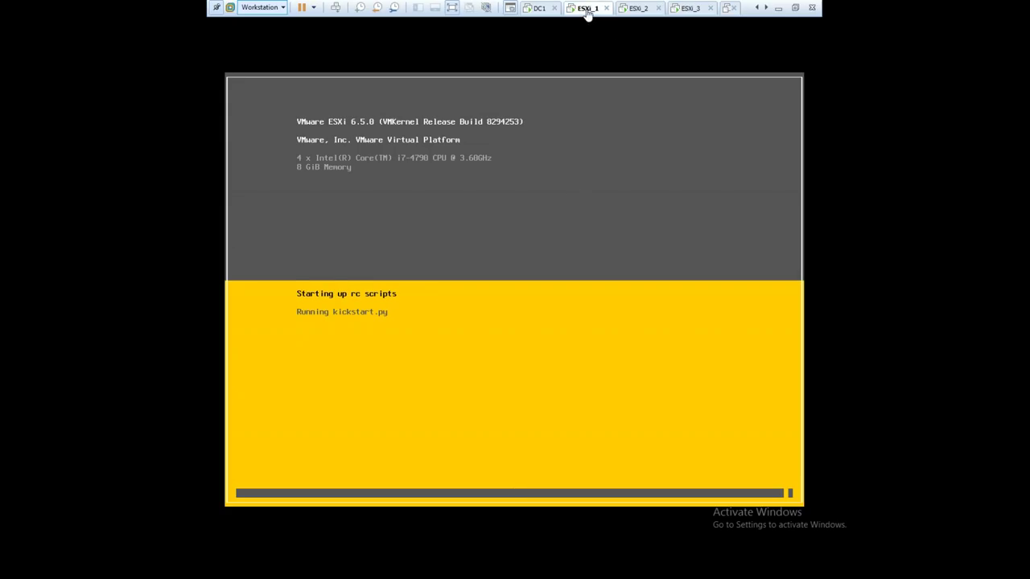
click(539, 8)
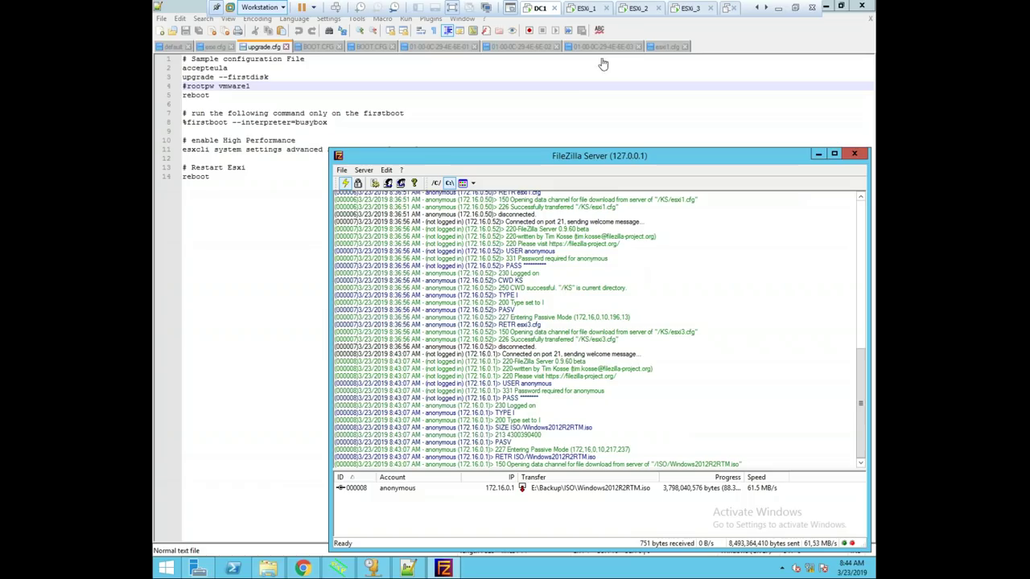
click(638, 8)
click(690, 9)
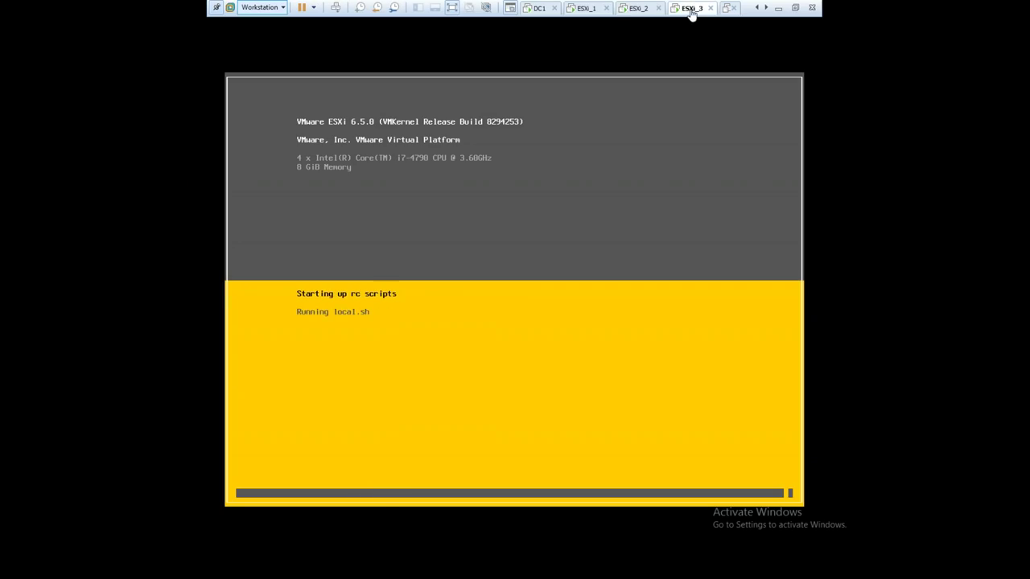
click(640, 9)
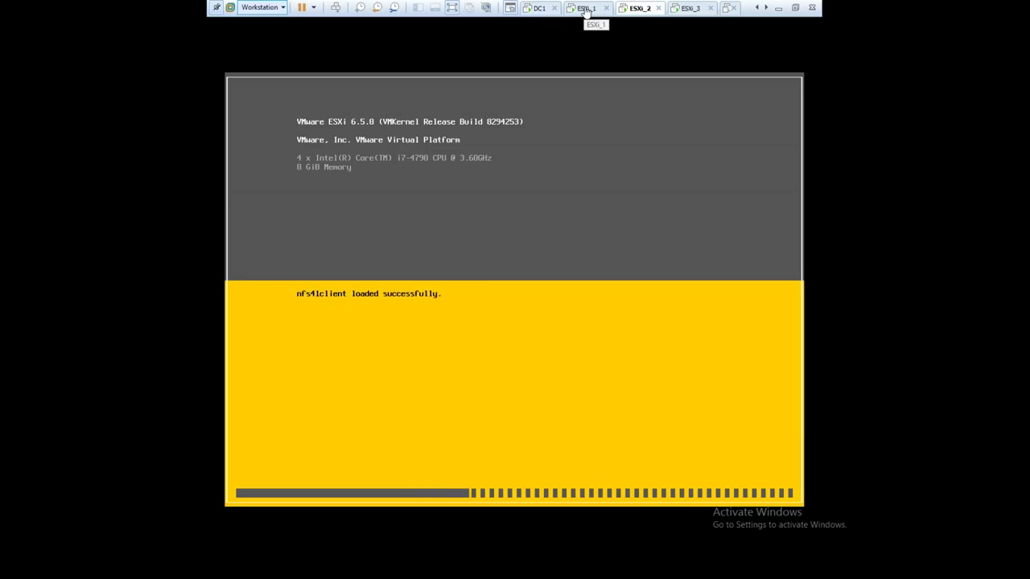
click(585, 8)
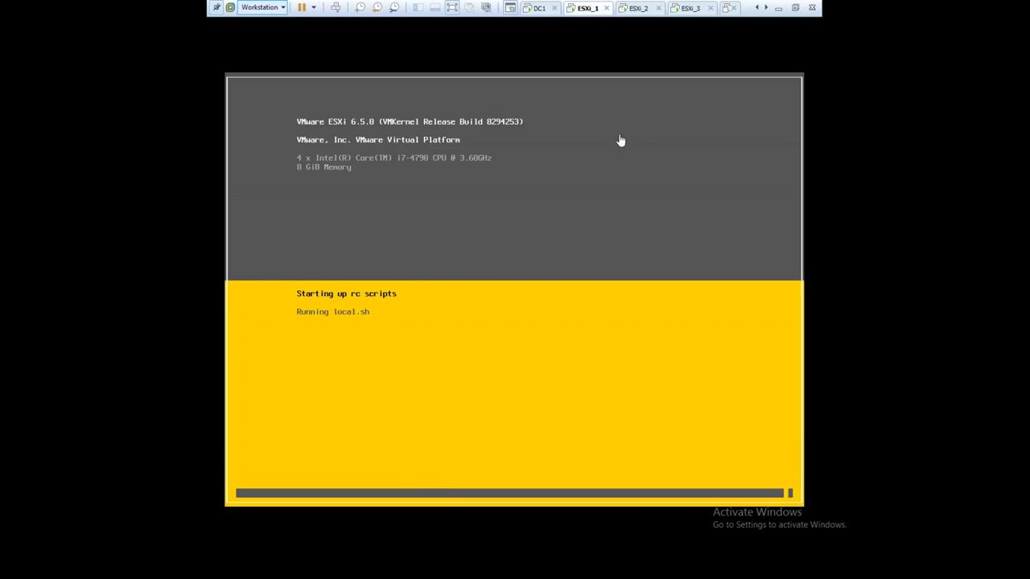
Leave full-screen mode and show DC1 to check the ISO downloads in the FileZilla Server log
click(795, 9)
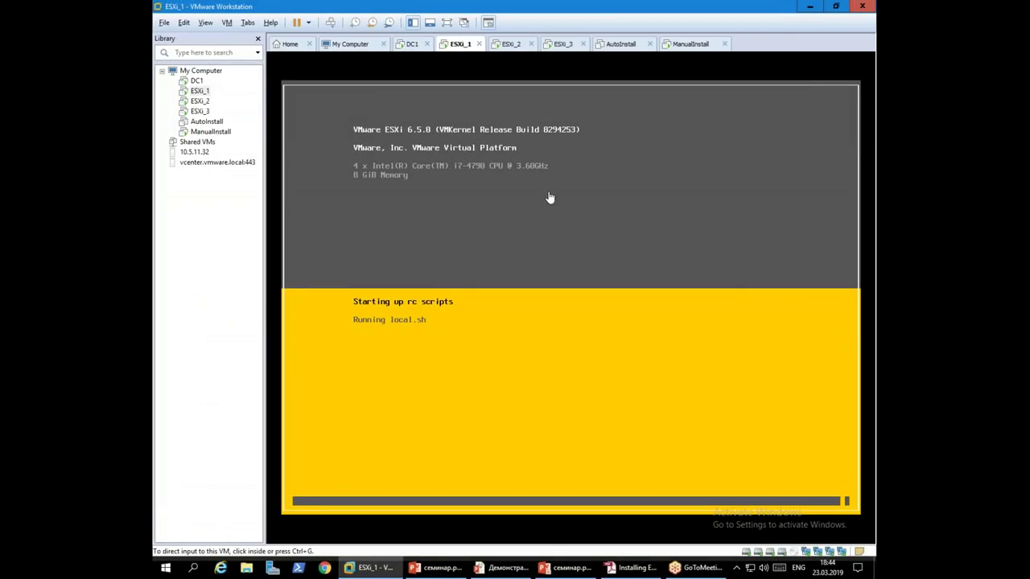
click(413, 46)
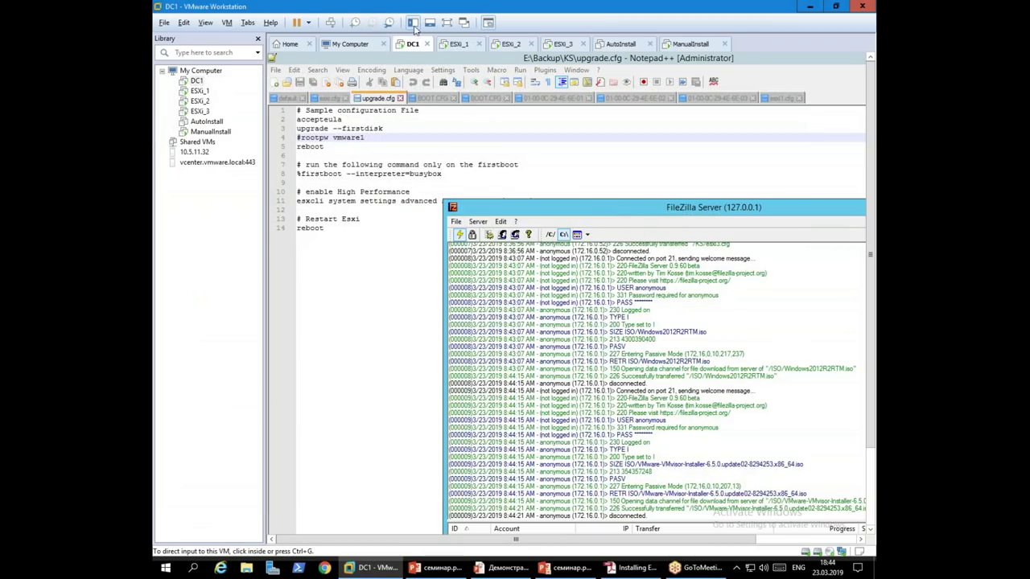
Return to full-screen mode and compare the ESXi_1 console's boot stage with the FileZilla Server log on DC1
click(448, 24)
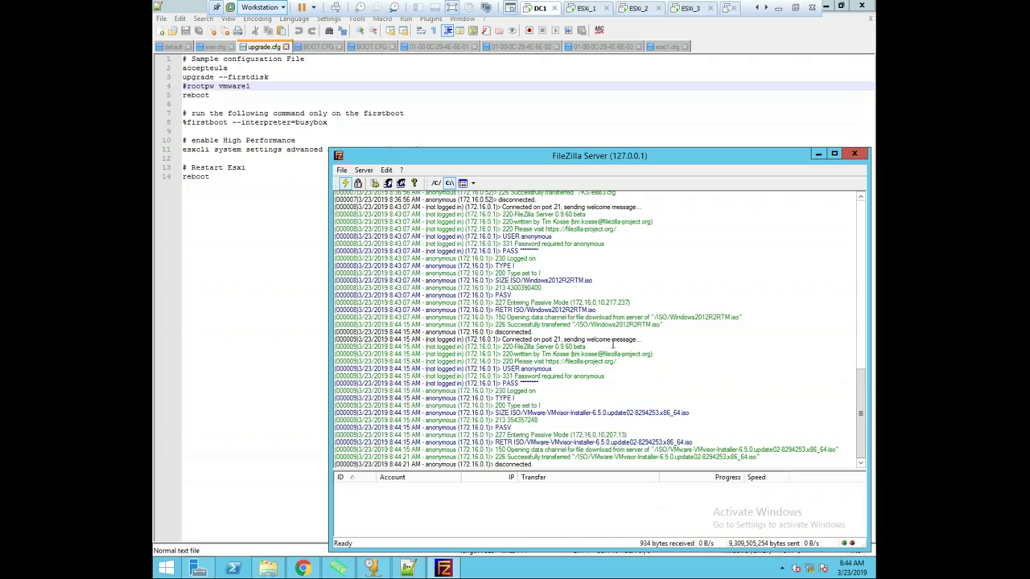
click(587, 9)
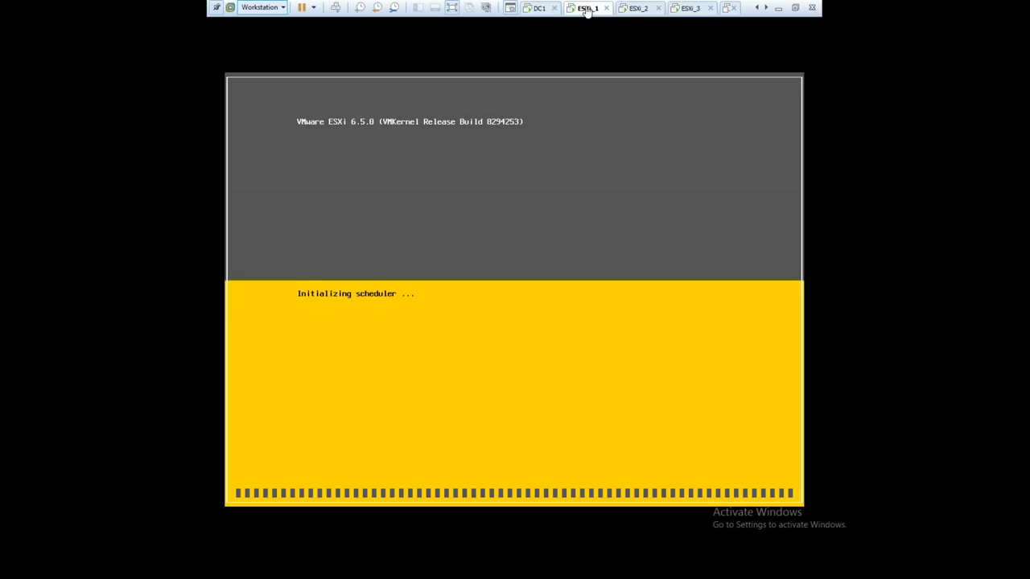
click(537, 9)
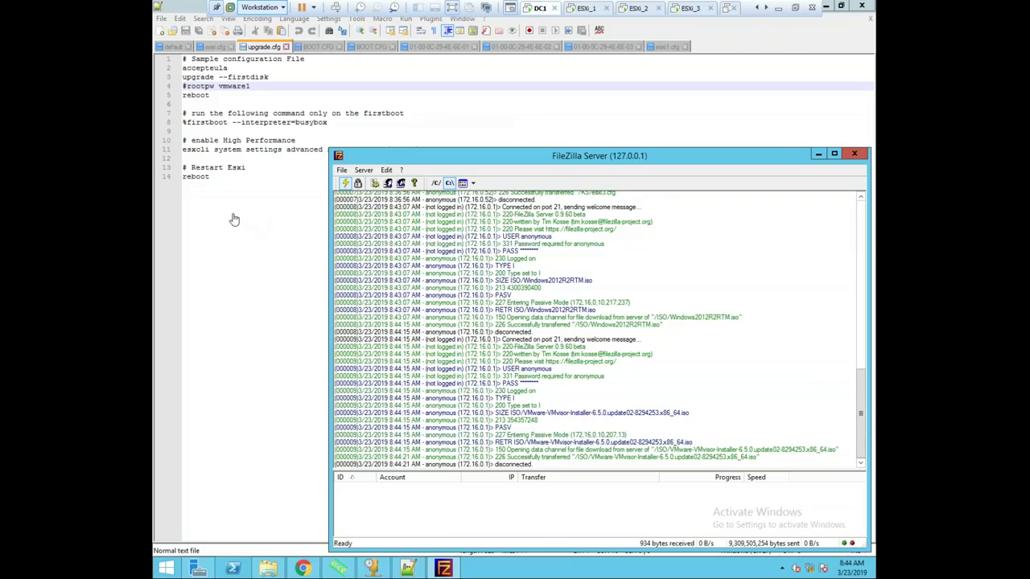
Review the esxi1.cfg kickstart script on DC1, highlighting its final reboot command and the esxcli command that disables IPv6
click(447, 47)
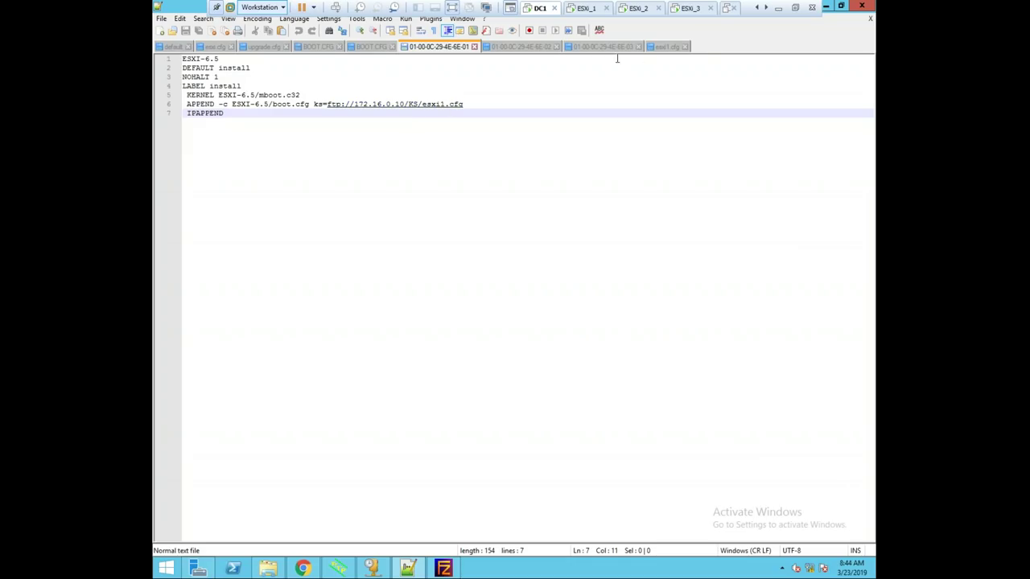
click(667, 46)
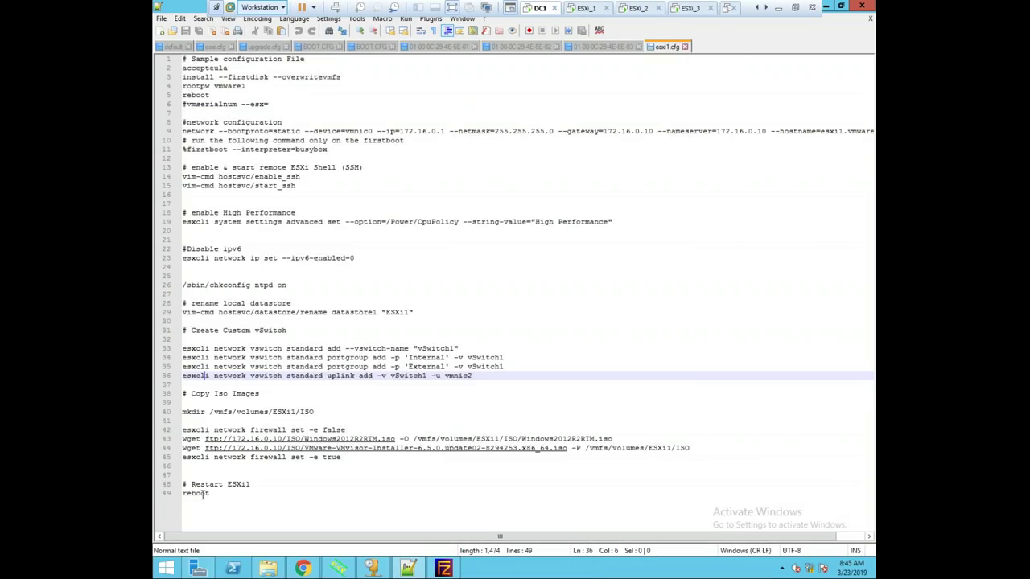
drag(208, 492, 176, 494)
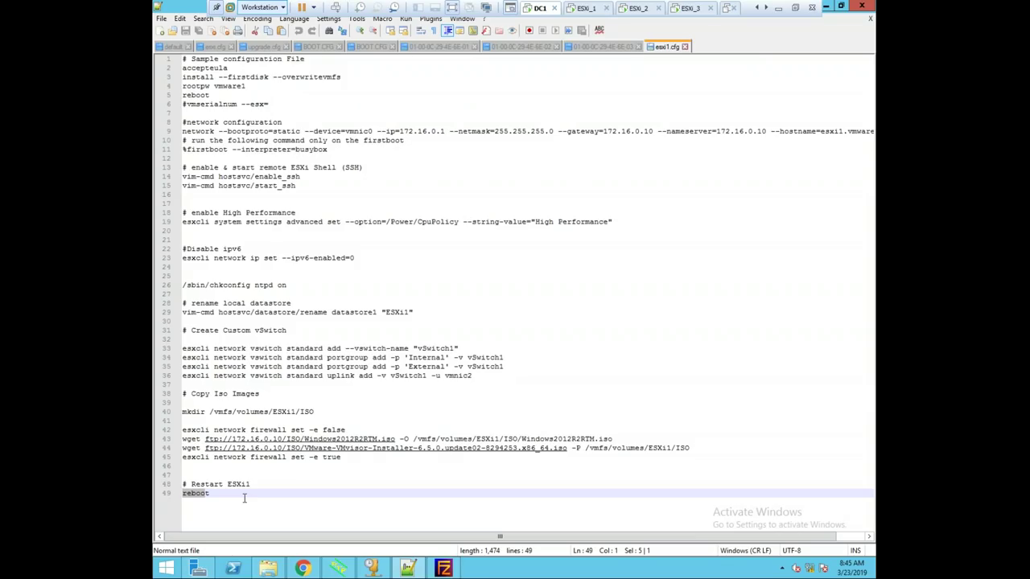
click(220, 494)
drag(354, 259, 190, 254)
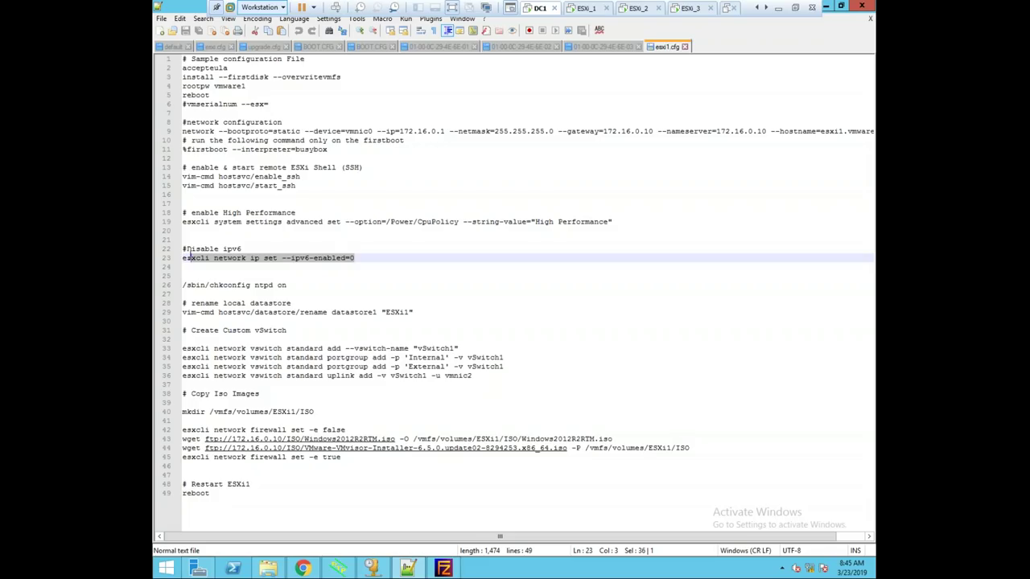
click(357, 274)
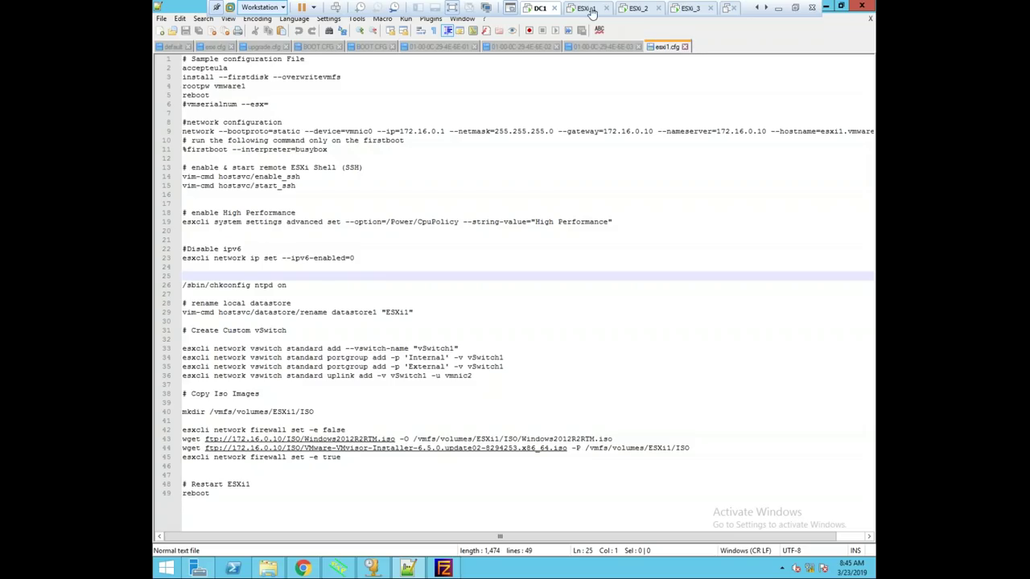
Check the boot state and management addresses on the ESXi_2 and ESXi_3 consoles, and return to DC1
click(640, 9)
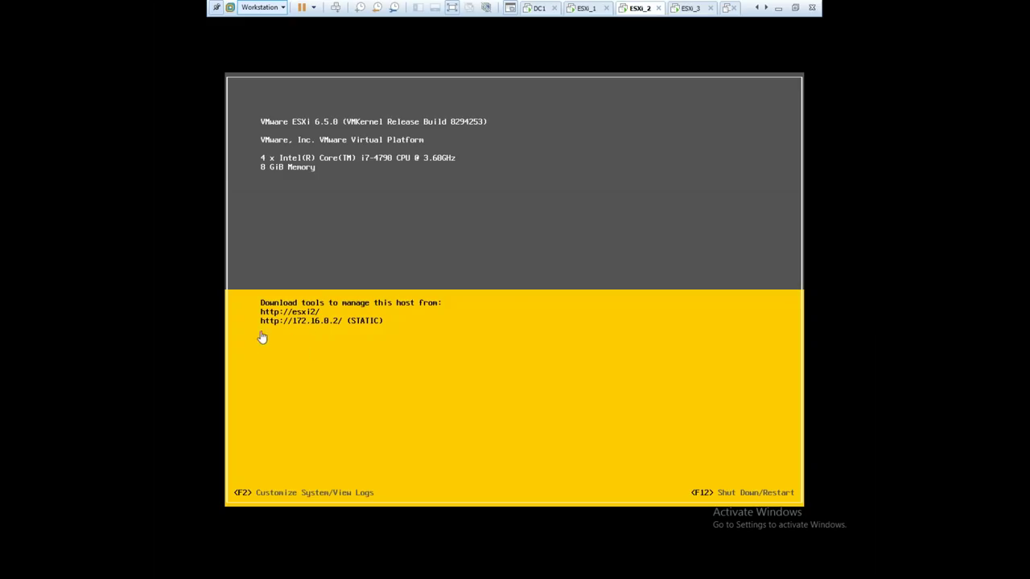
click(686, 9)
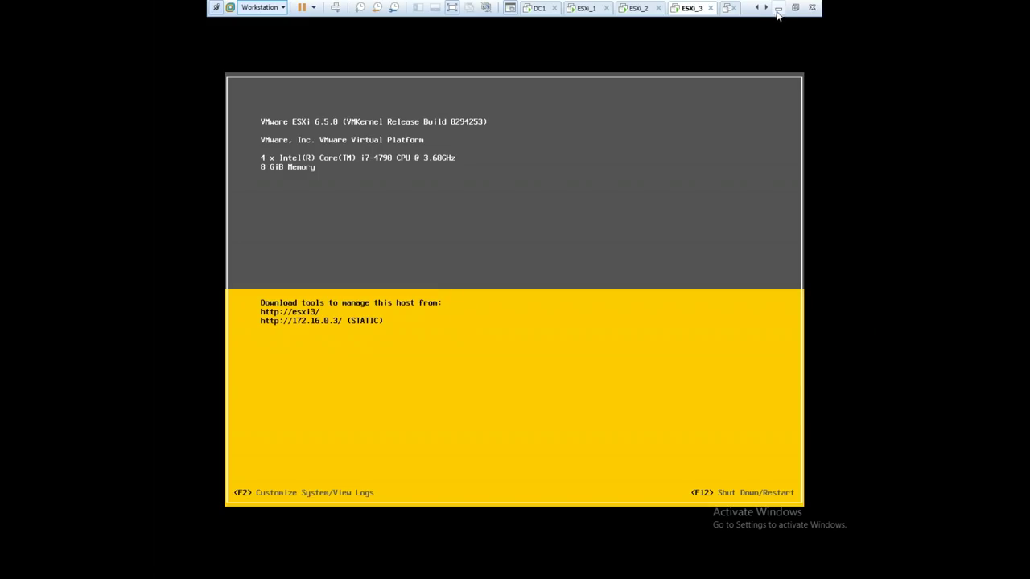
click(541, 9)
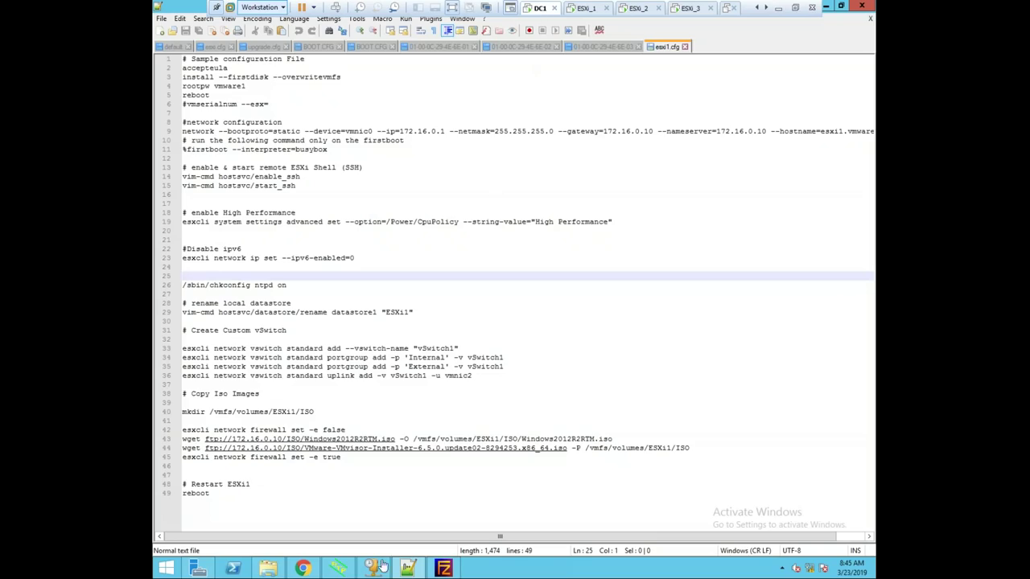
click(301, 569)
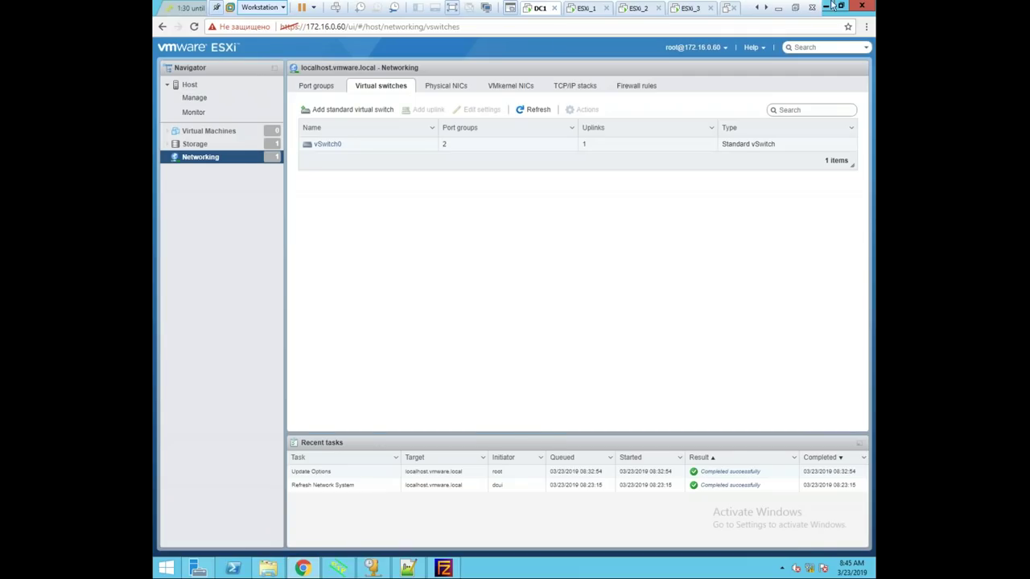
click(836, 6)
click(396, 29)
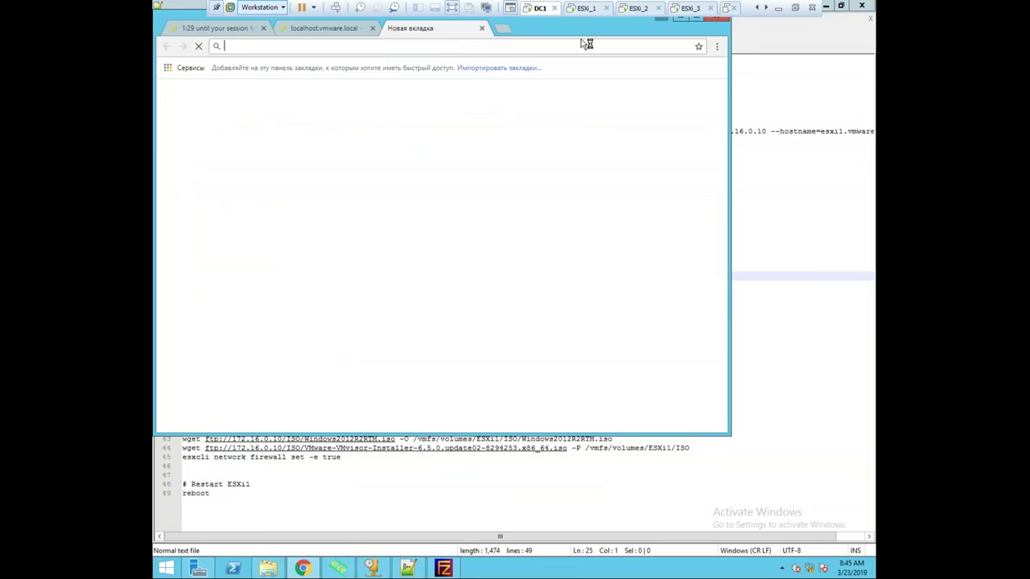
click(691, 20)
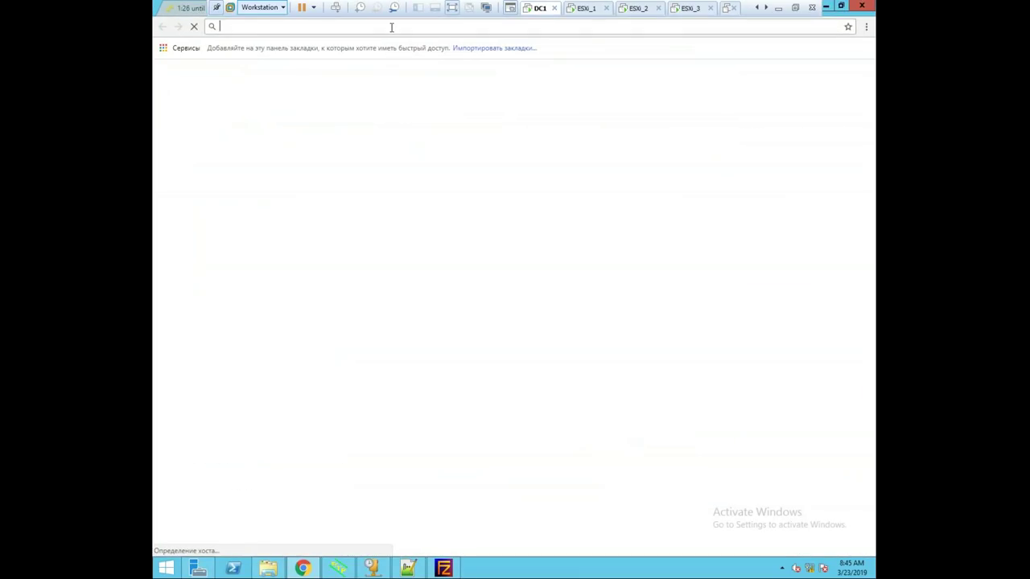
text(https://)
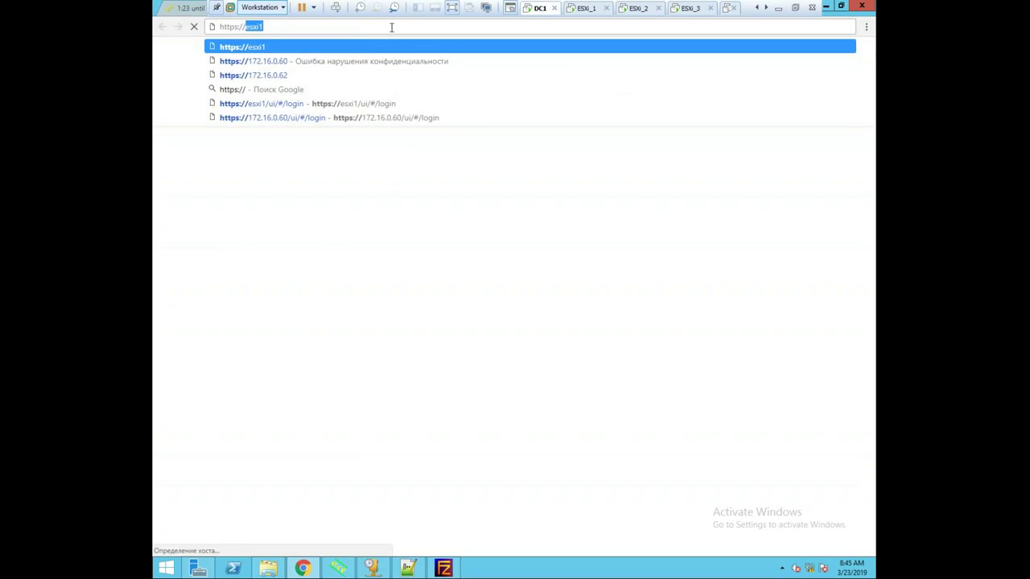
text(esxi2)
key(Return)
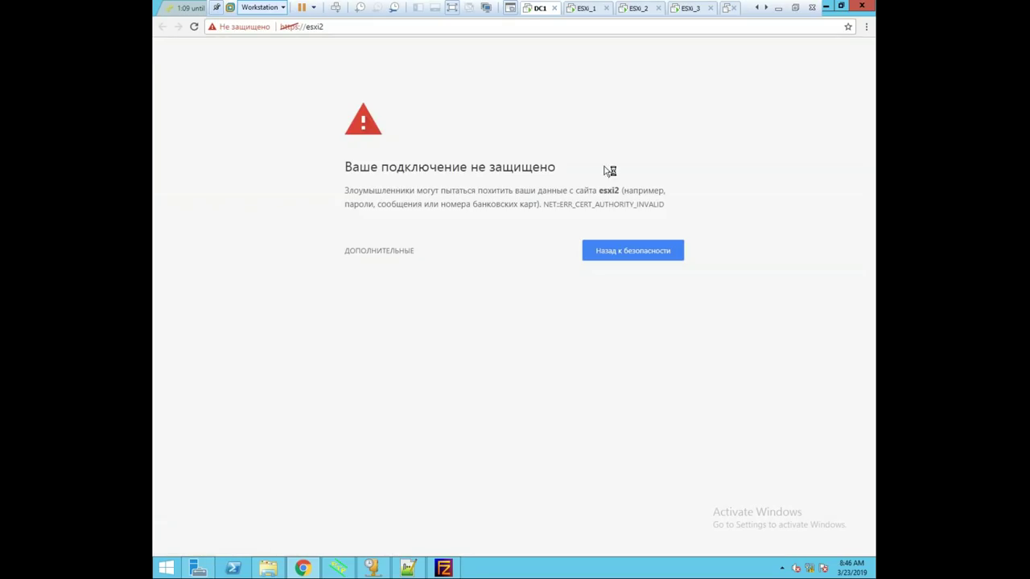
click(383, 253)
click(433, 359)
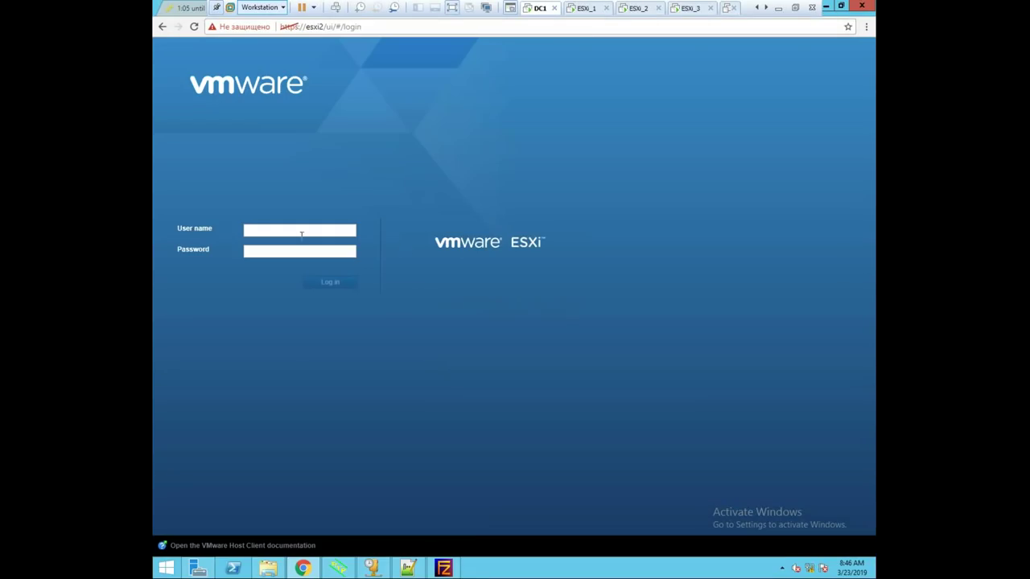
Log in to the esxi2 host client as root with the account password and decline the Customer Experience Improvement Program
click(300, 230)
text(r)
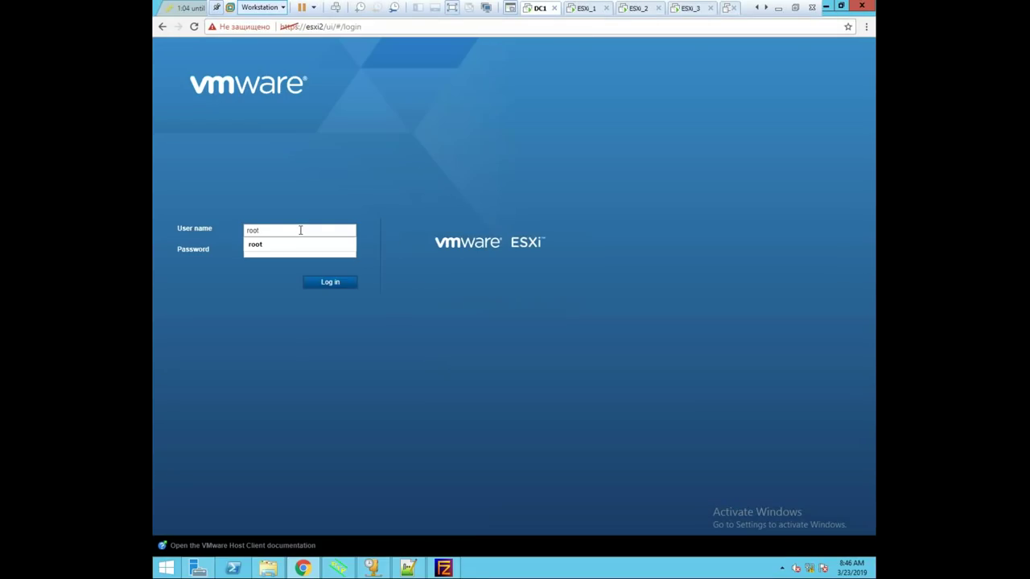
text(oot)
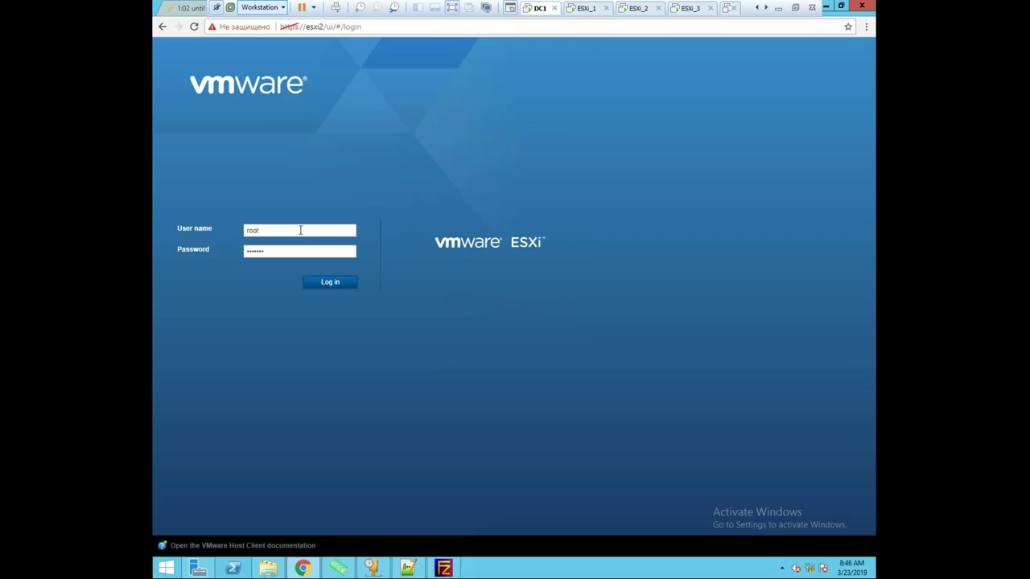
key(Return)
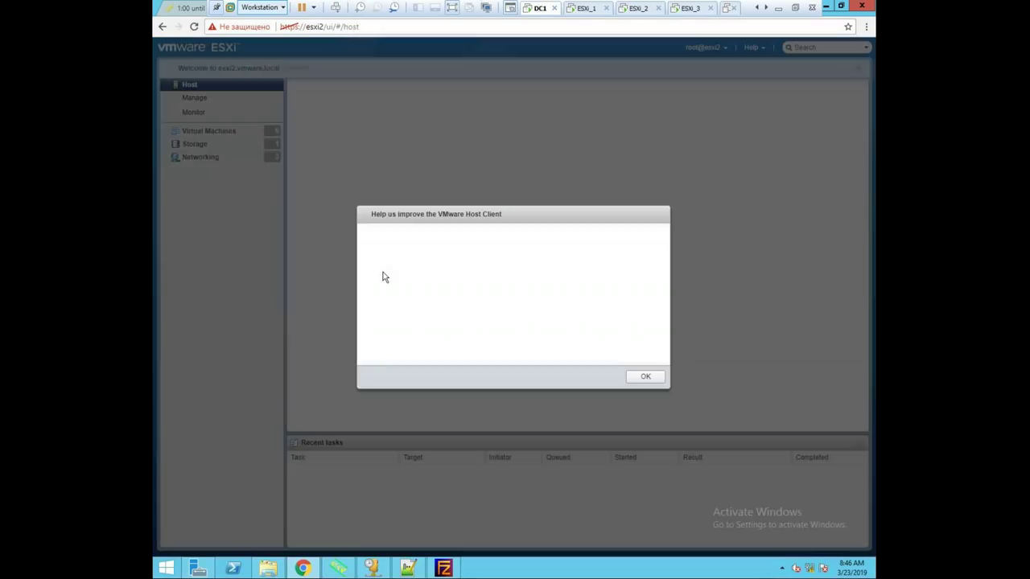
click(455, 343)
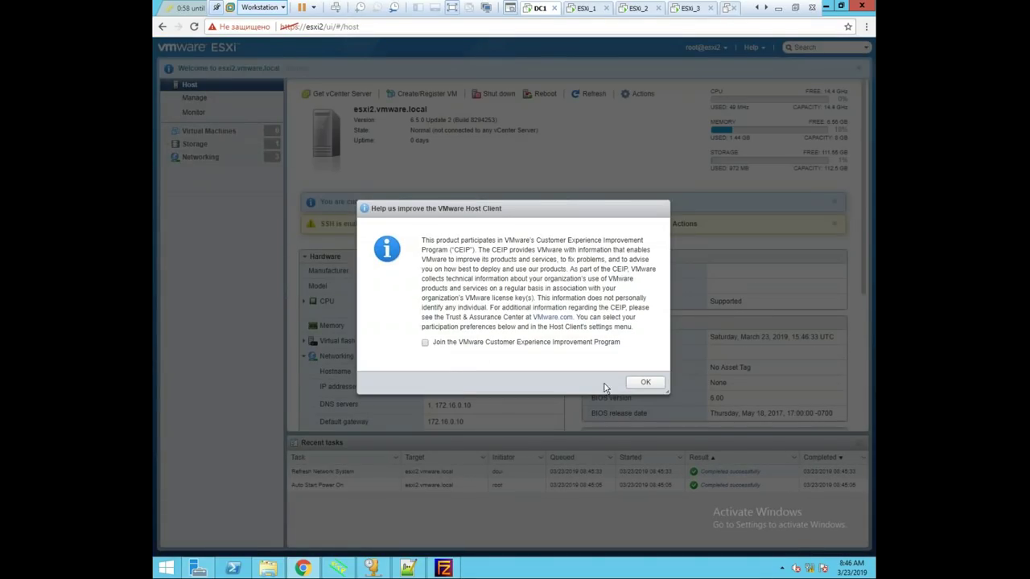
click(644, 383)
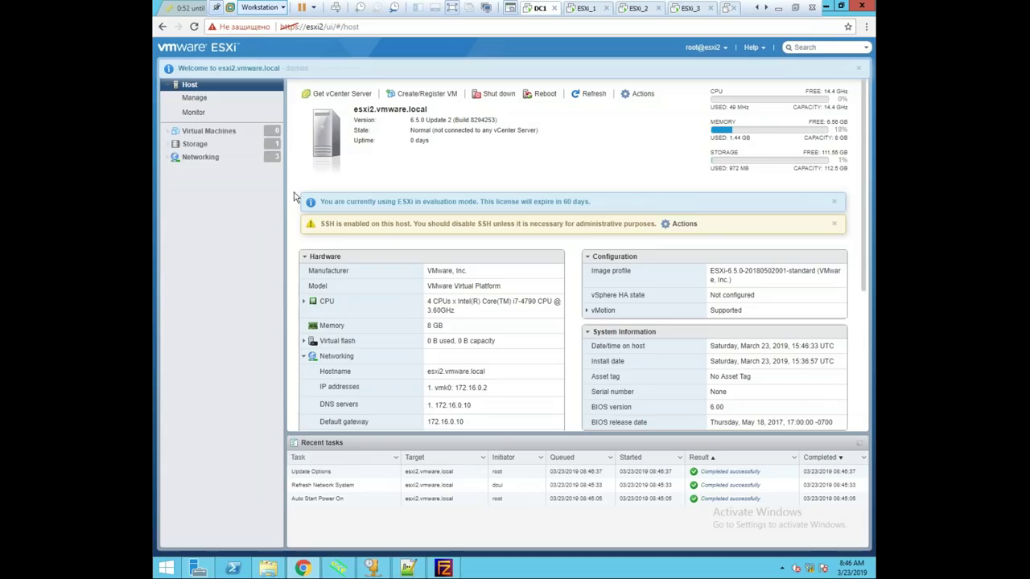
Inspect the esxi2 host's active power management policy and its datastore name
click(204, 102)
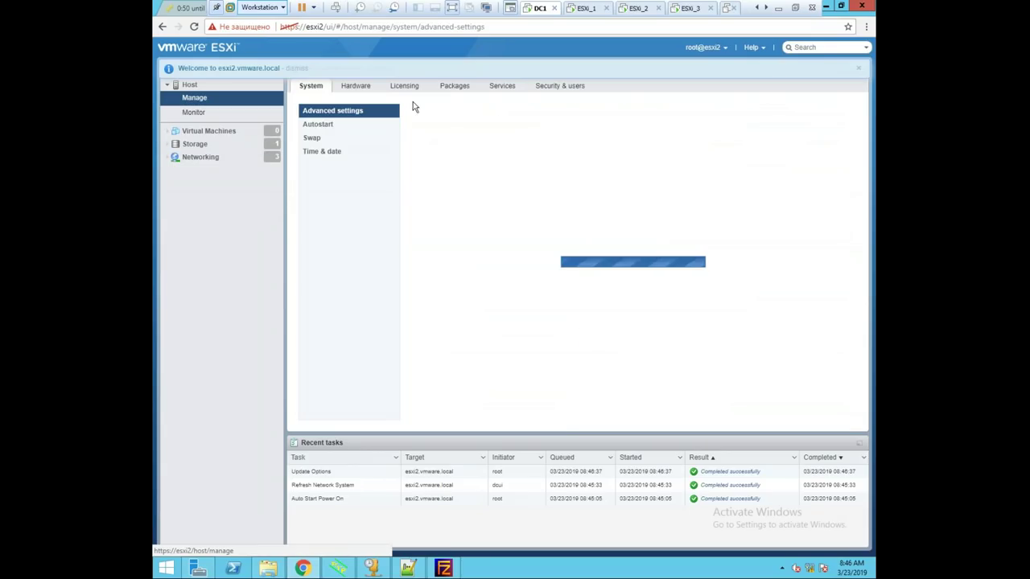
click(365, 86)
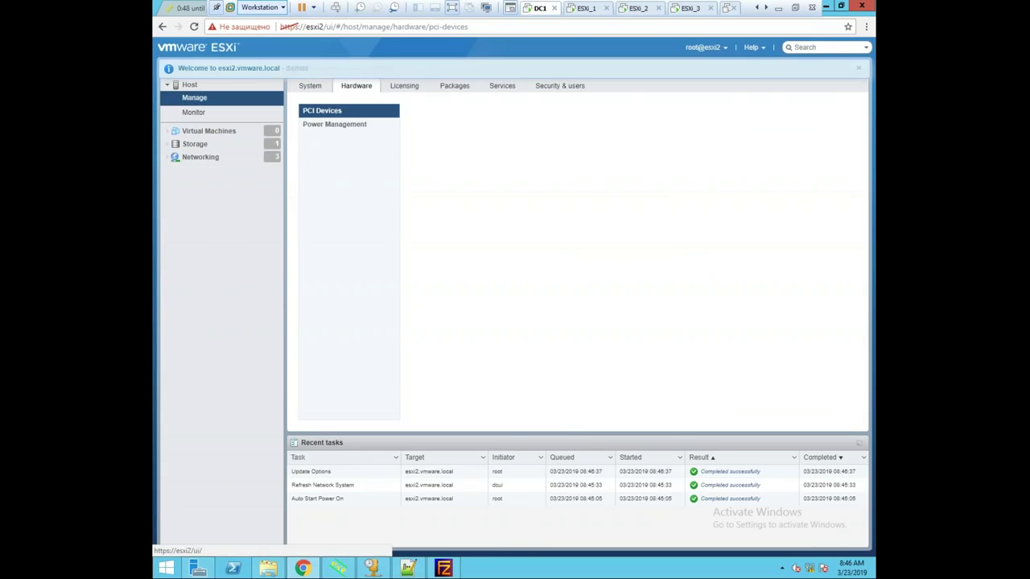
click(334, 127)
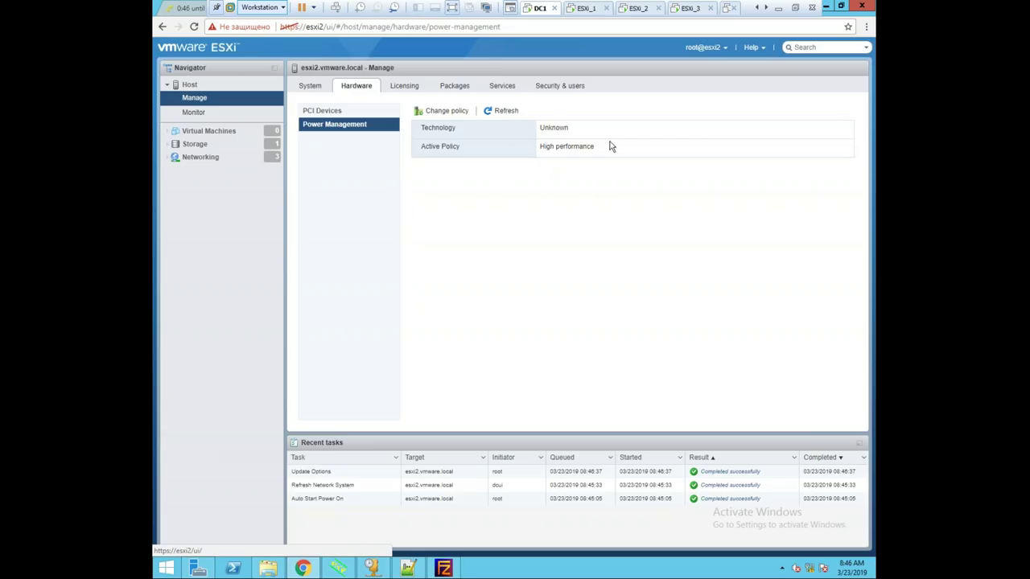
click(197, 144)
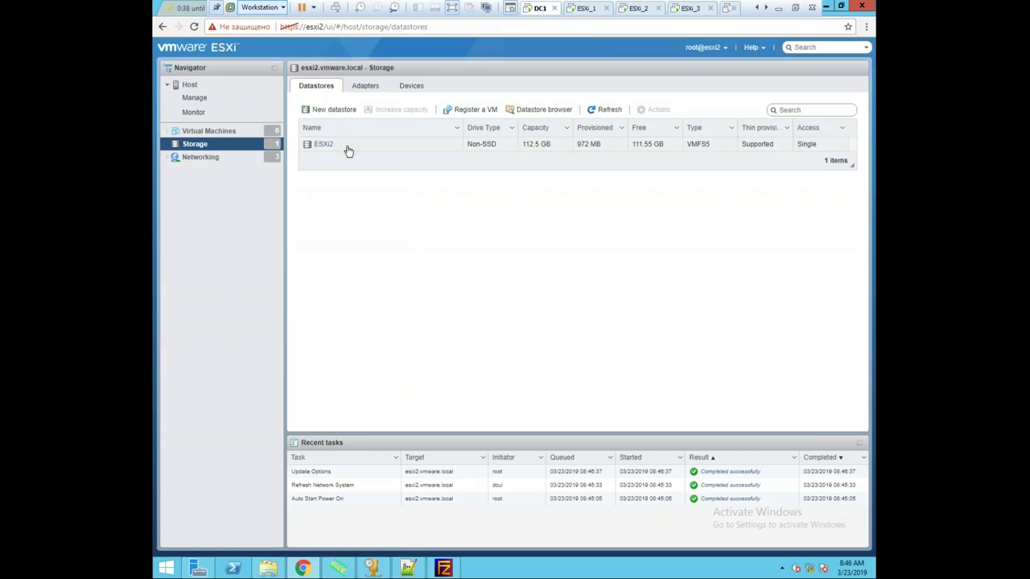
Examine the topology of vSwitch1 on esxi2, including its port groups and uplink, and return to the host's power management settings
click(198, 163)
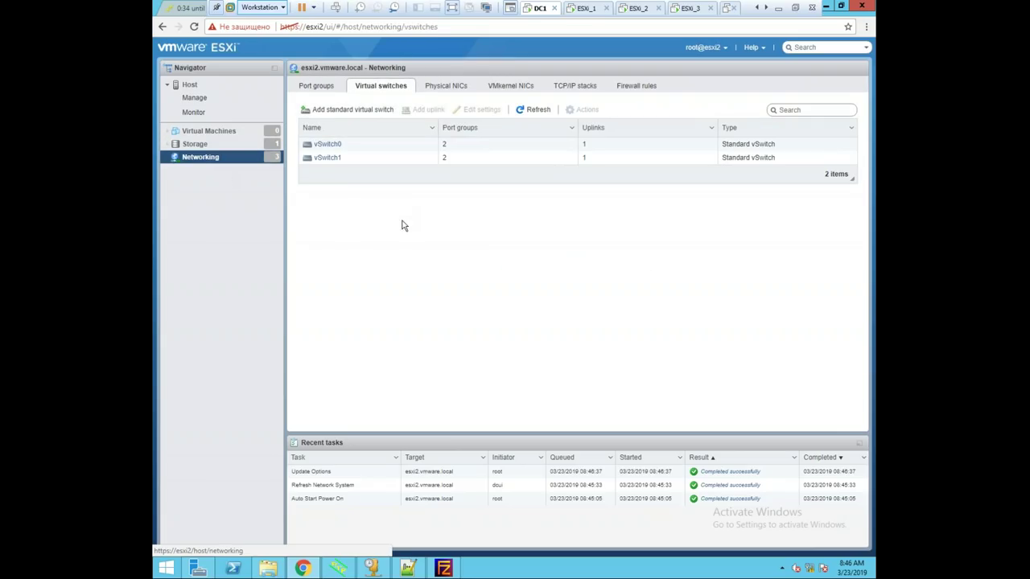
click(328, 158)
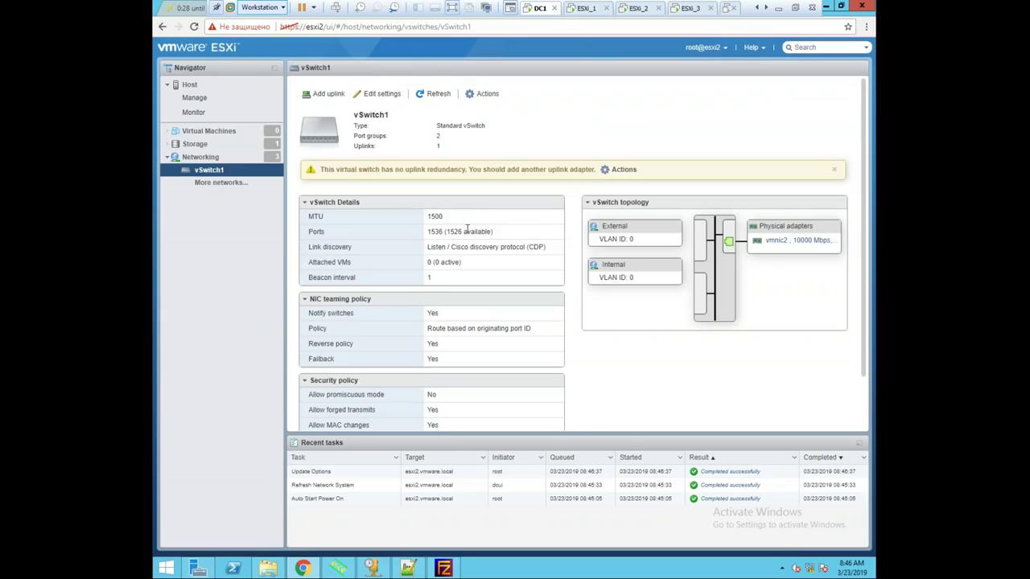
click(630, 228)
click(194, 97)
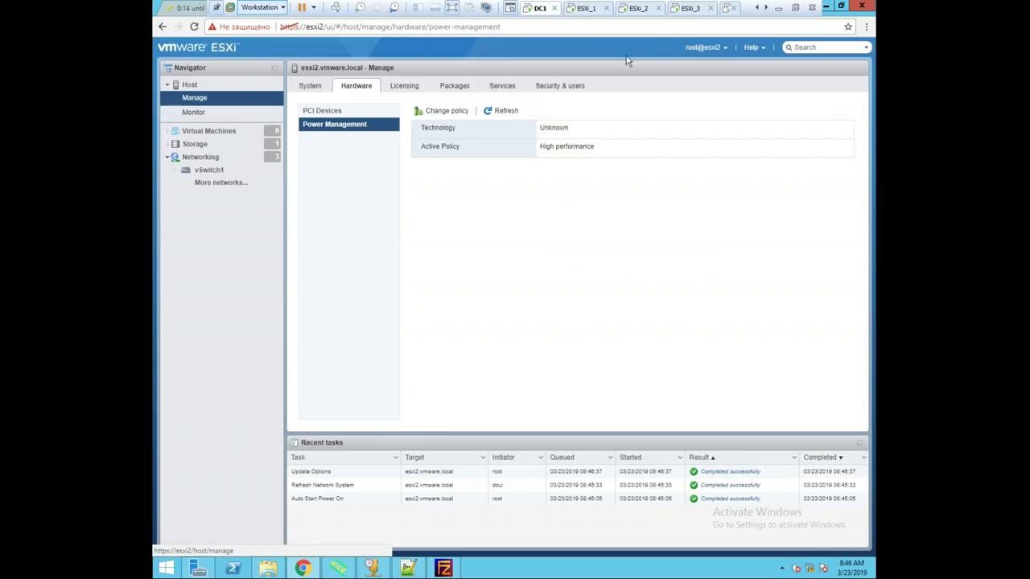
click(587, 9)
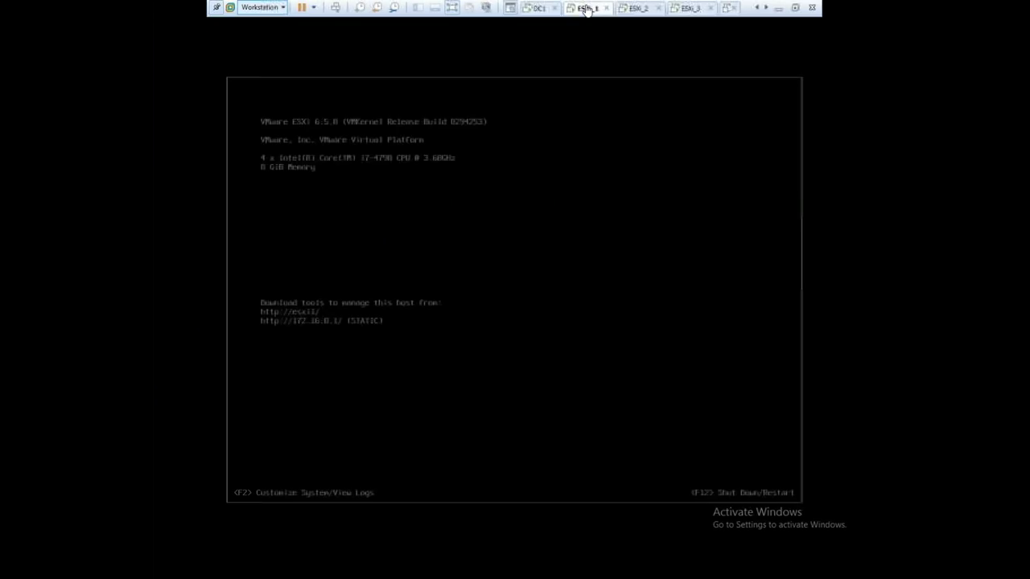
click(541, 10)
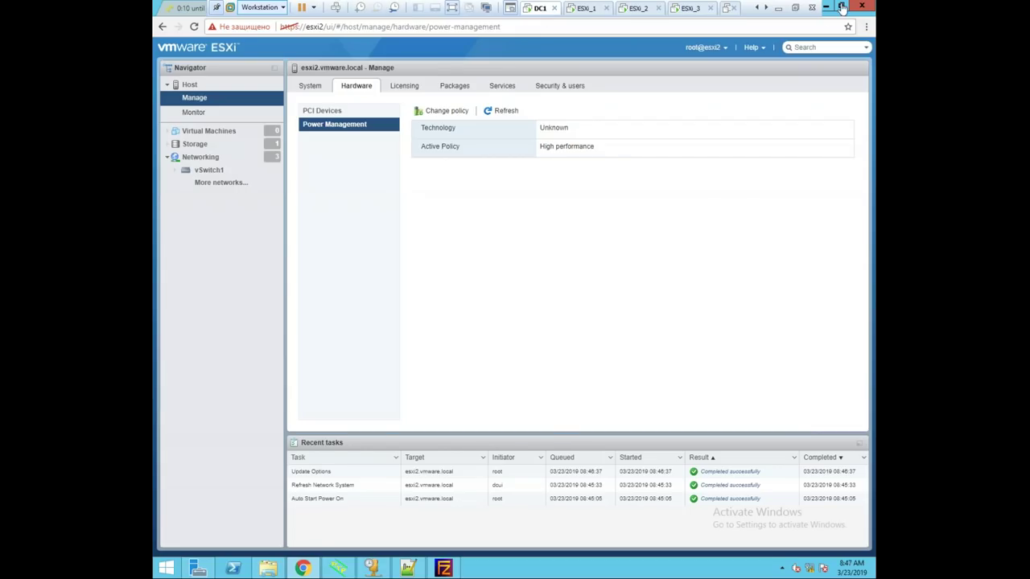
click(841, 8)
click(507, 29)
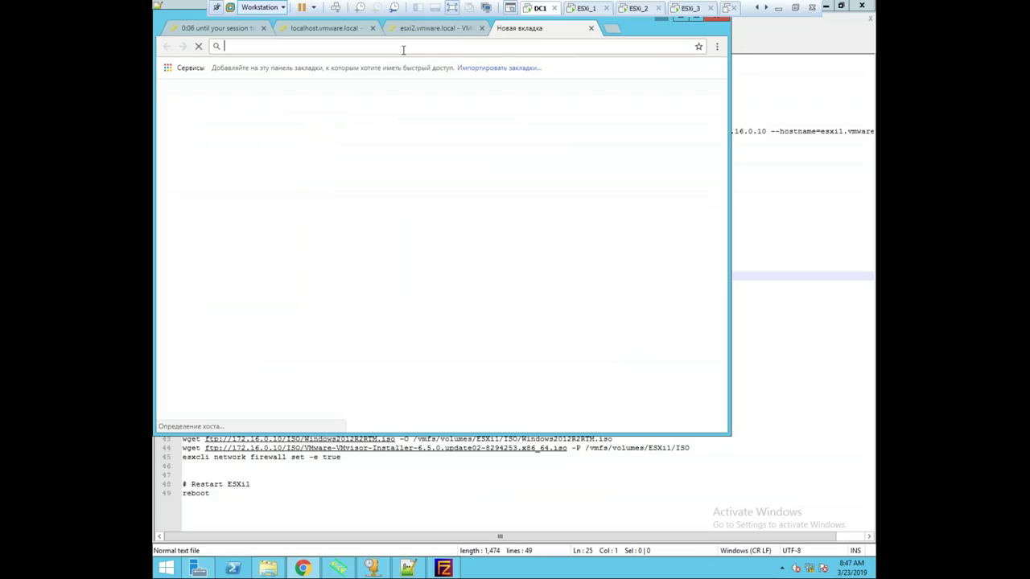
text(https://esxi1)
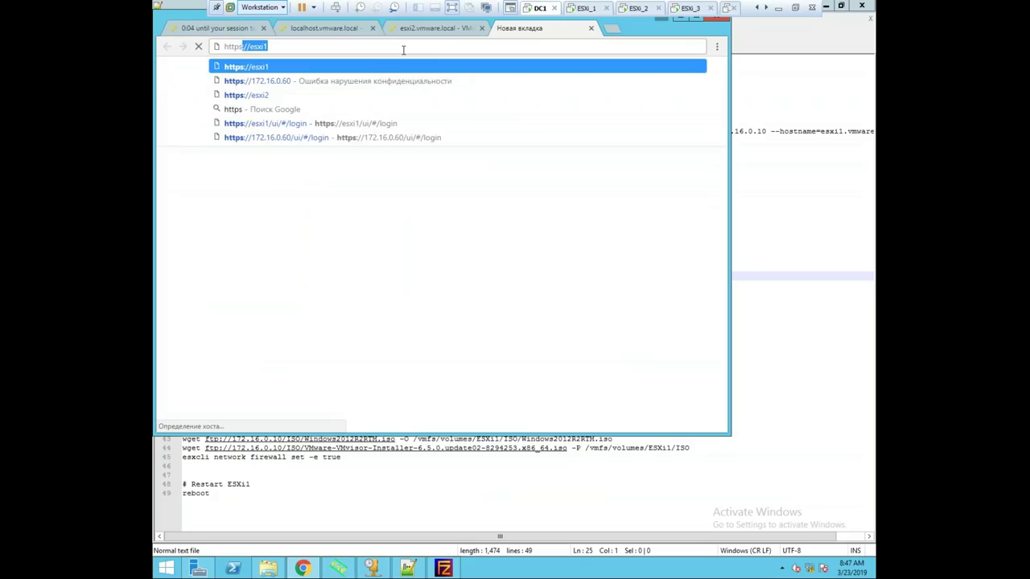
key(Return)
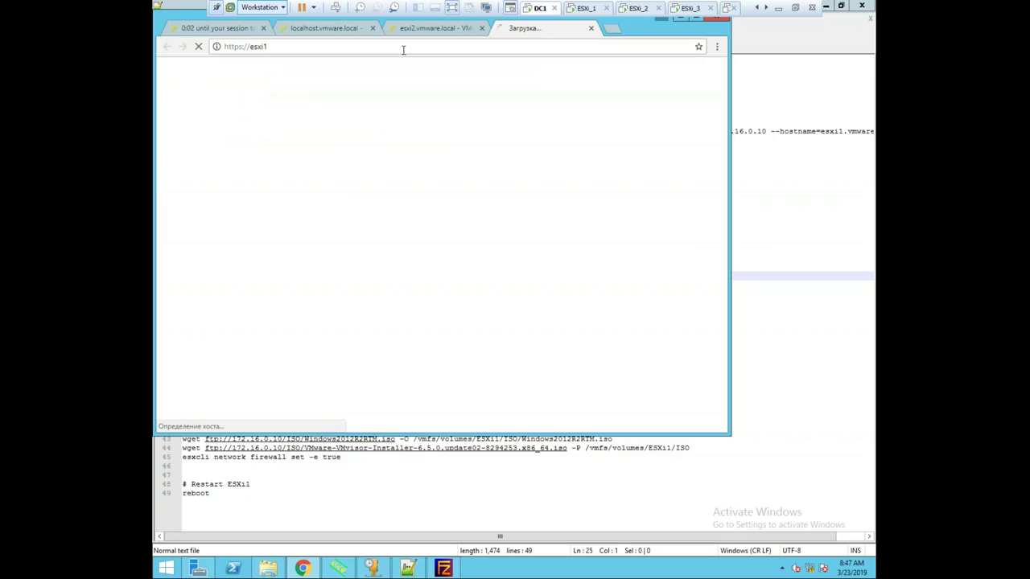
click(697, 18)
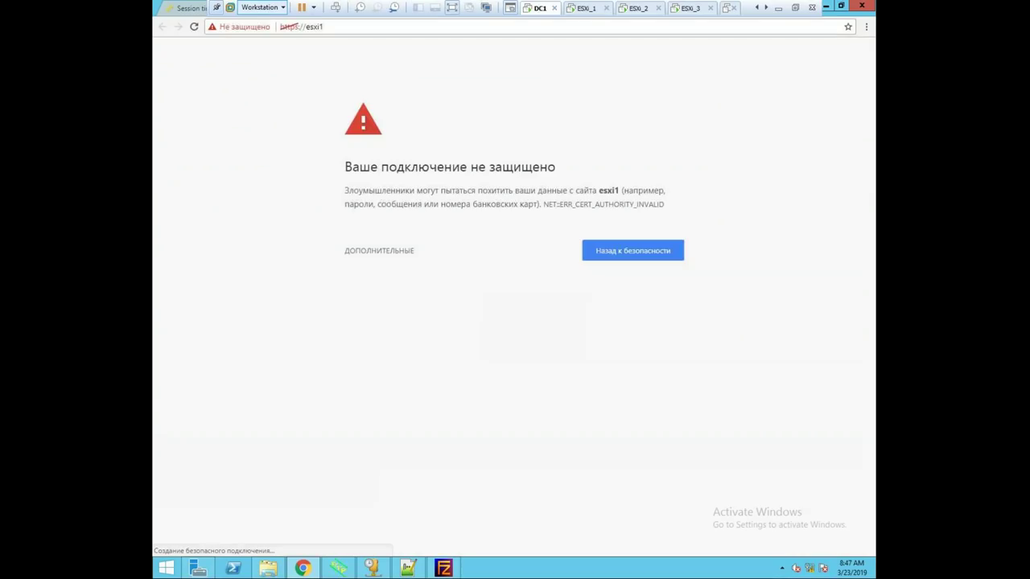
Proceed past the esxi1 certificate warning, log in as root with the account password, and decline the Customer Experience Improvement Program
click(385, 251)
click(409, 358)
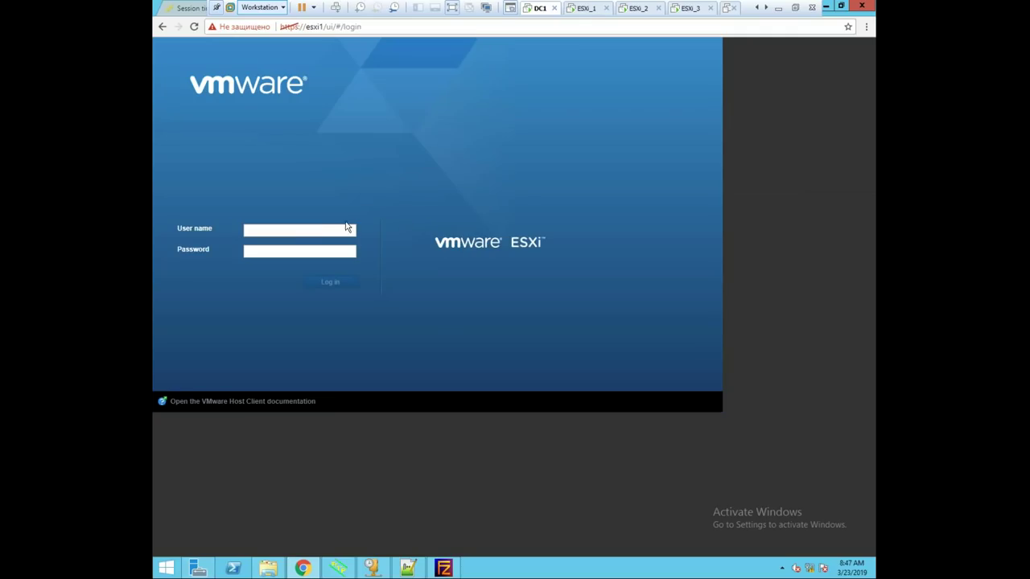
click(318, 231)
text(r)
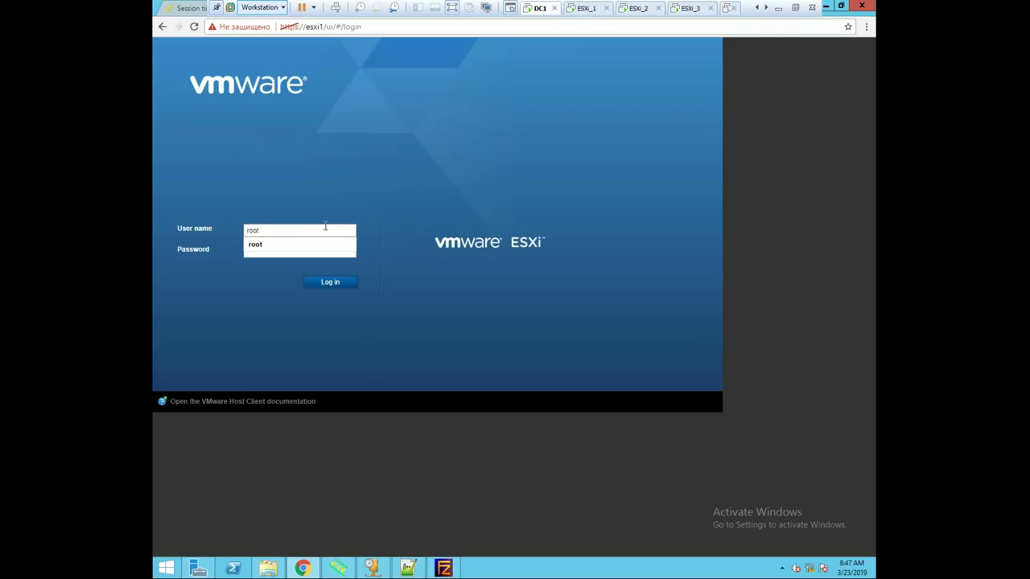
text(oot)
key(Return)
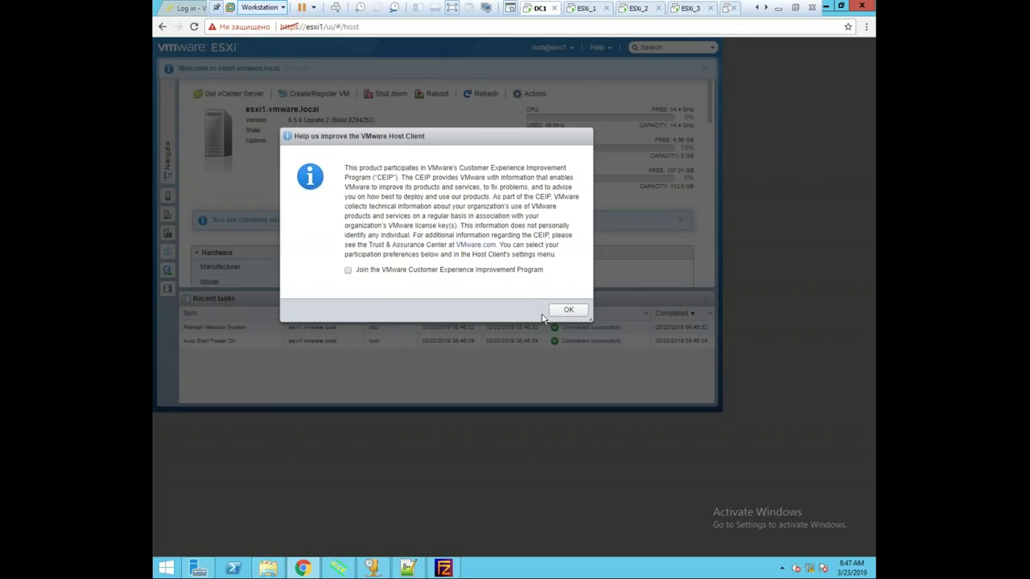
click(566, 311)
Examine the topology of vSwitch1 on esxi1, including its port groups and physical uplink
click(167, 157)
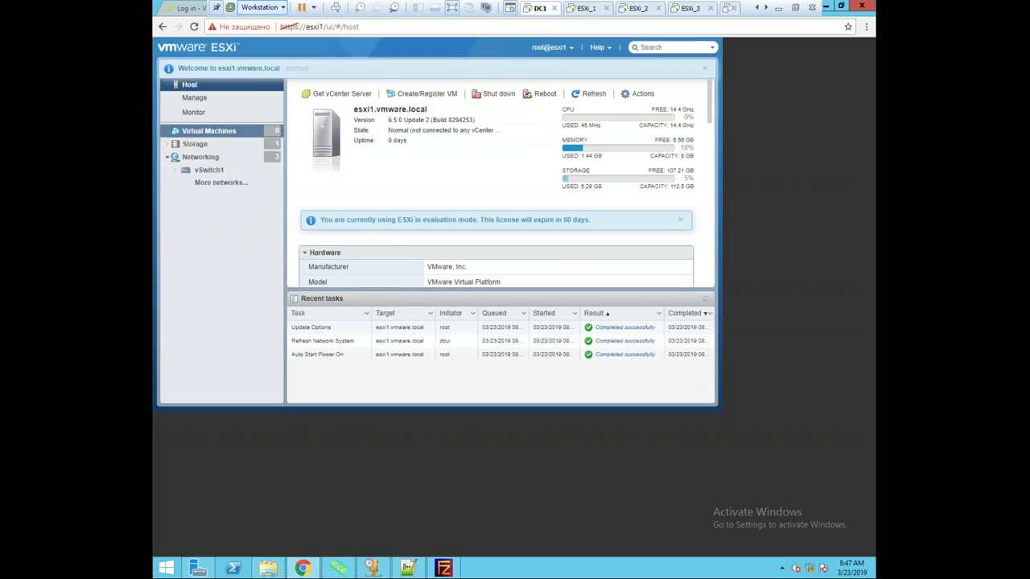
click(207, 159)
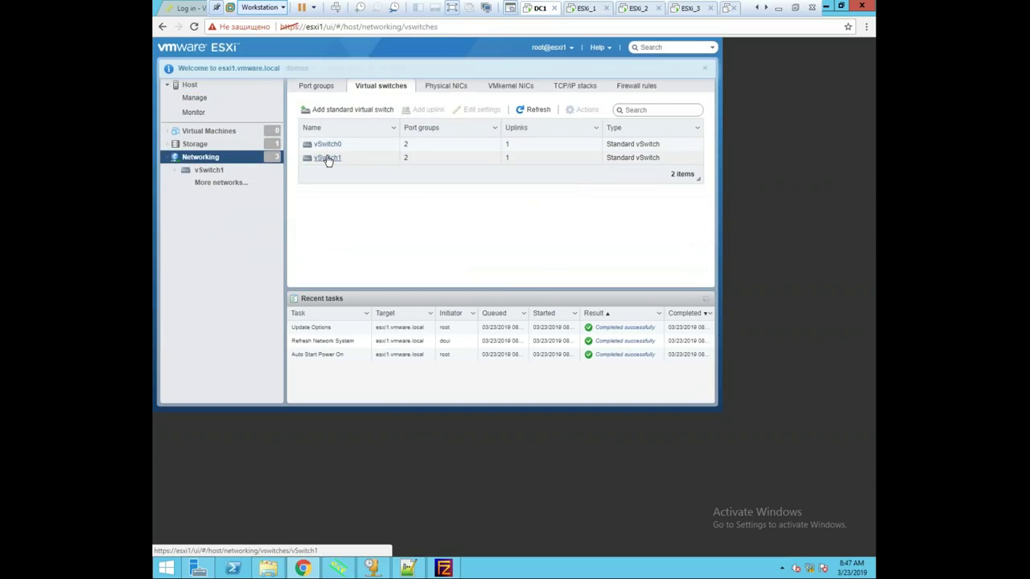
click(327, 158)
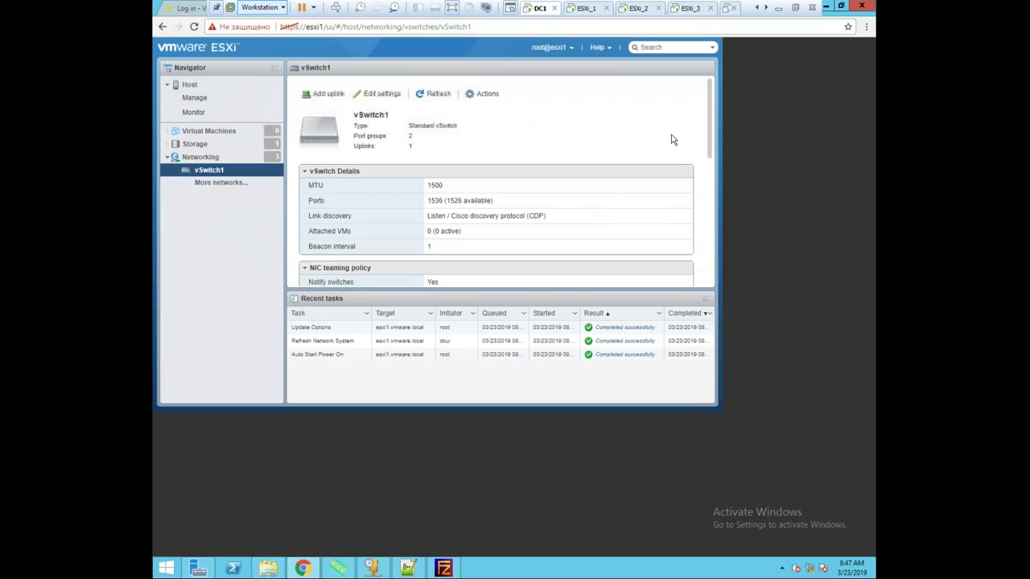
click(841, 6)
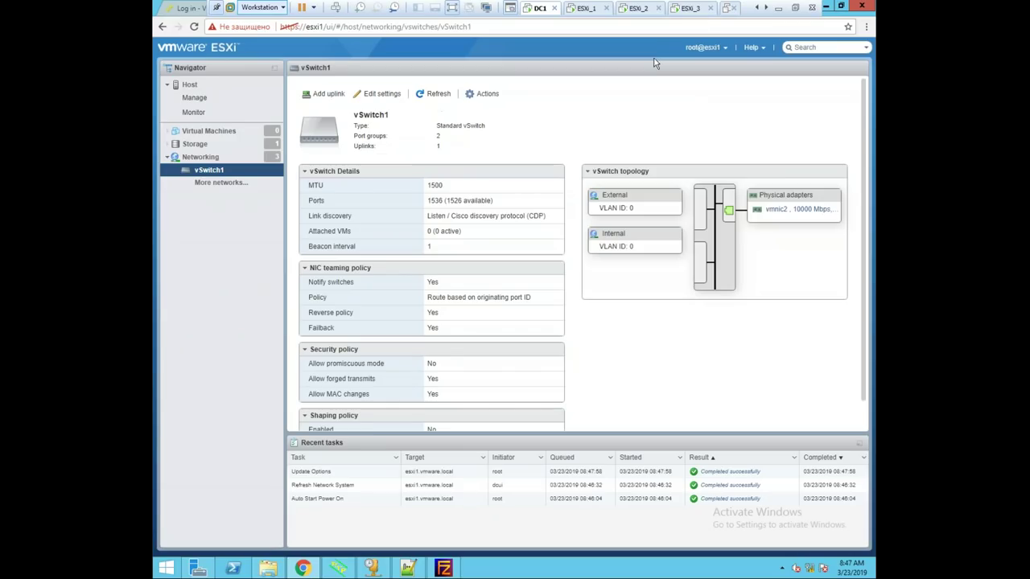
click(697, 19)
Inspect the contents of the ISO folder on esxi1's ESXi1 datastore, then close the datastore browser
click(195, 144)
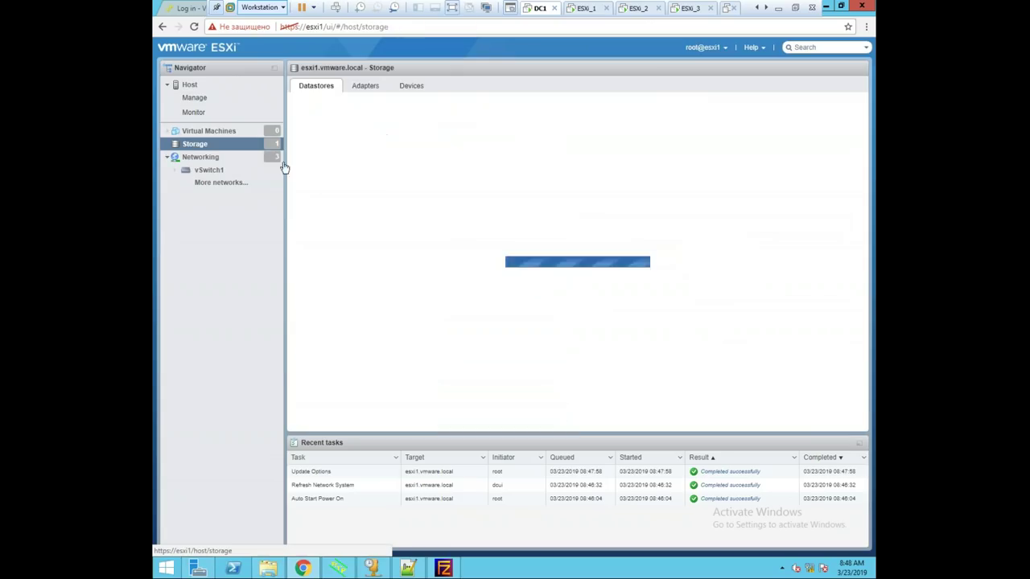
click(322, 148)
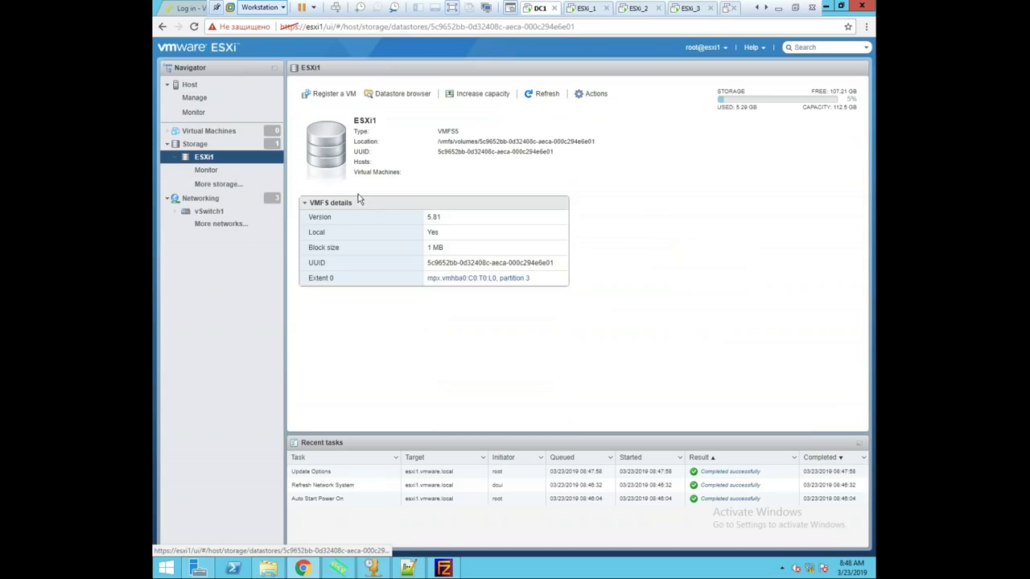
click(397, 93)
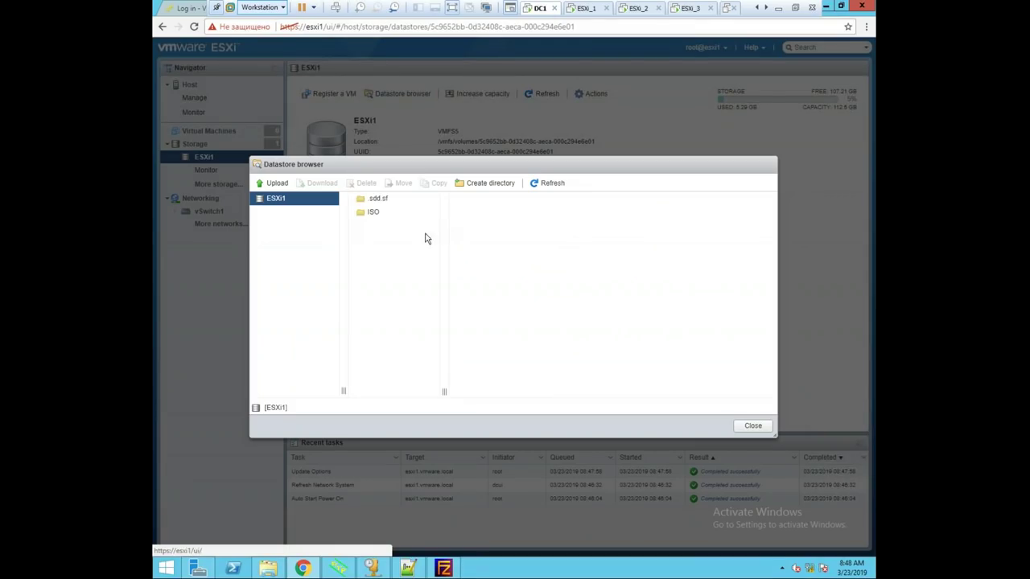
click(374, 213)
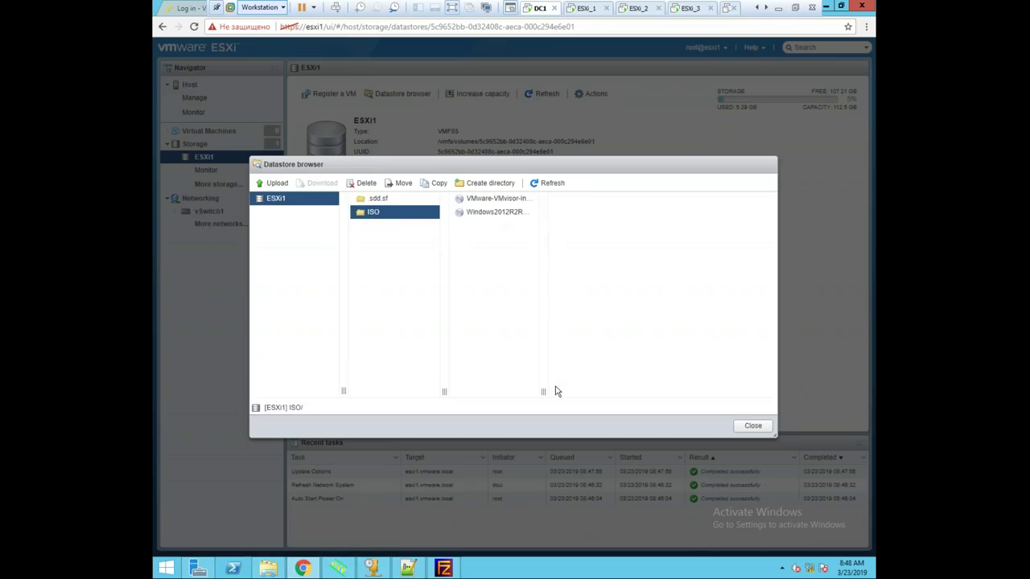
drag(545, 392, 603, 391)
click(749, 427)
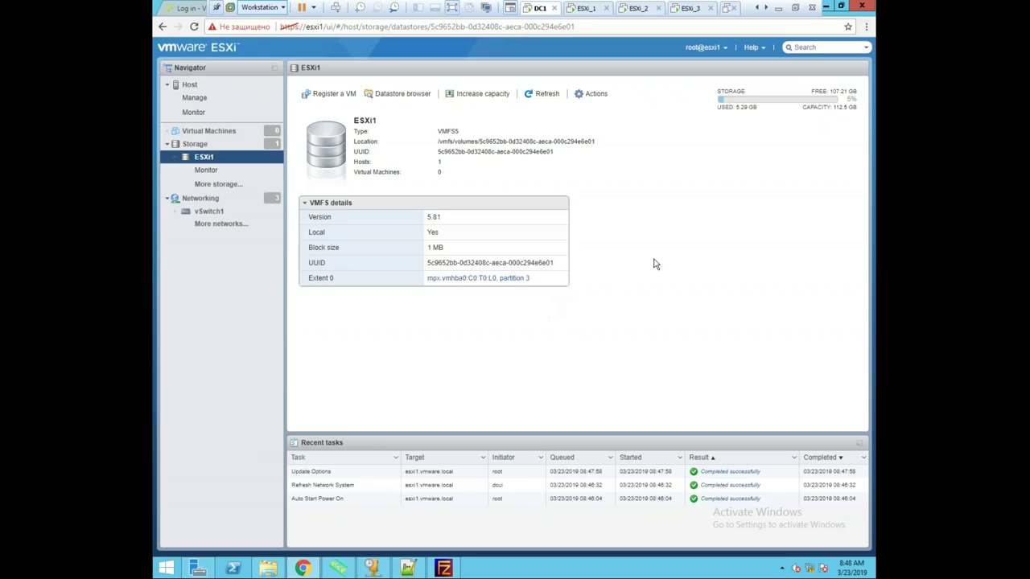
Compare the ESXi_3, ESXi_2, ESXi_1 and ManualInstall consoles, then return to DC1
click(689, 8)
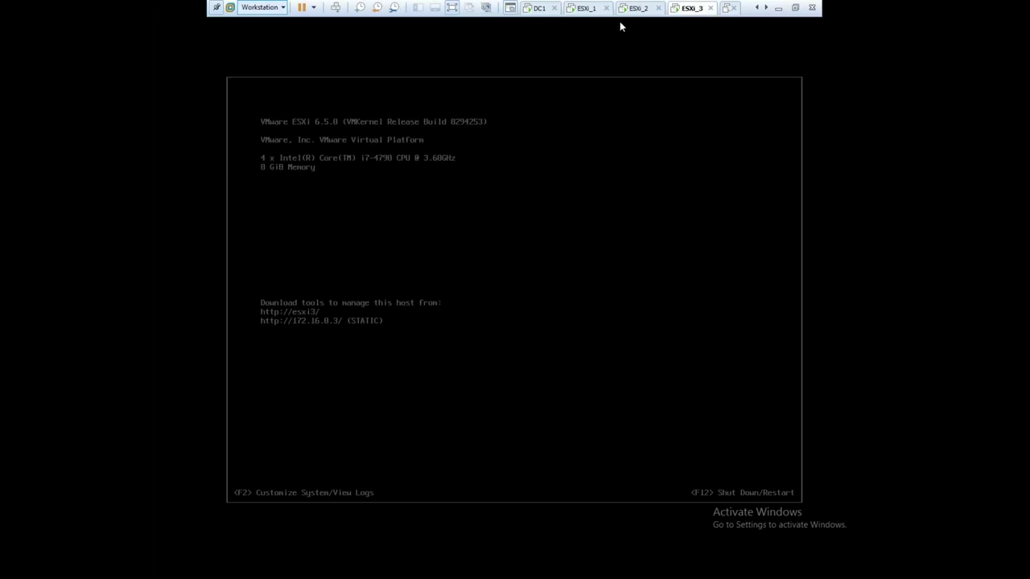
click(629, 11)
click(591, 11)
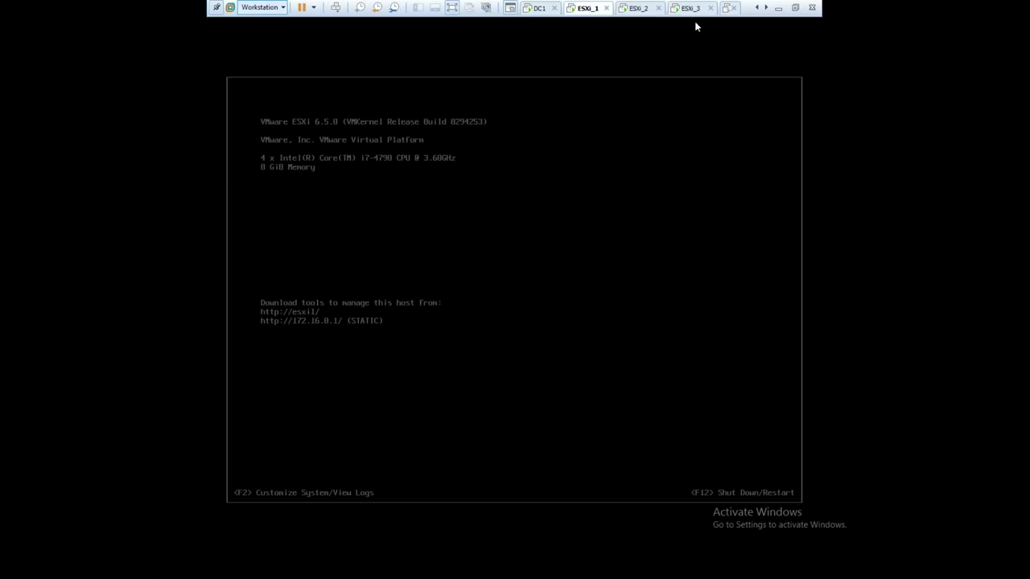
click(765, 8)
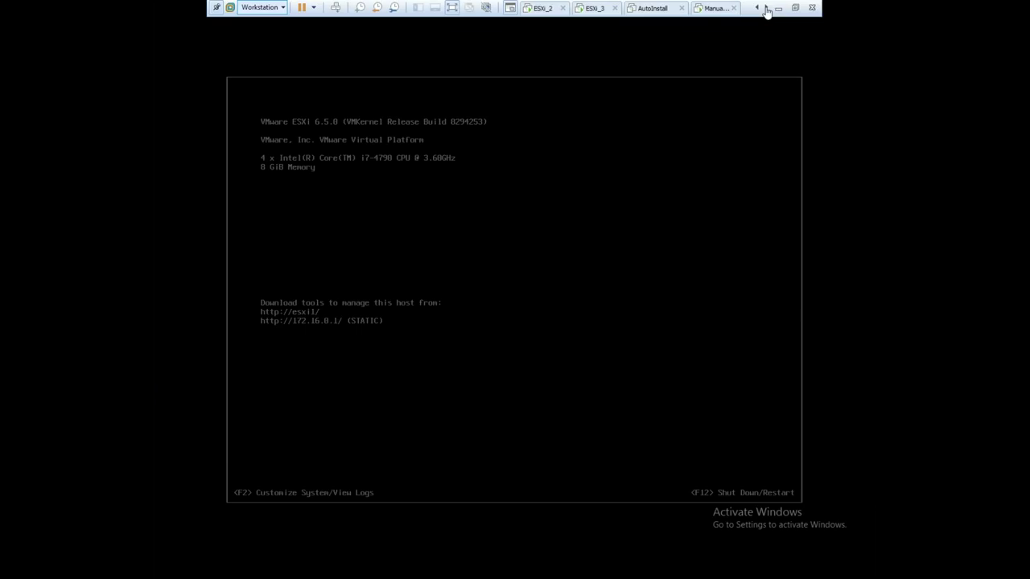
click(715, 10)
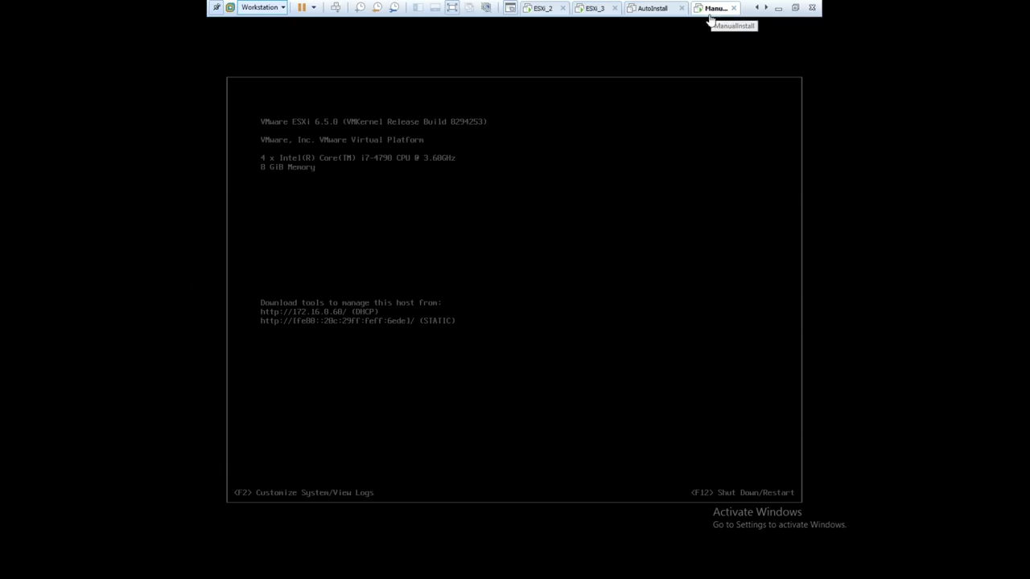
click(378, 225)
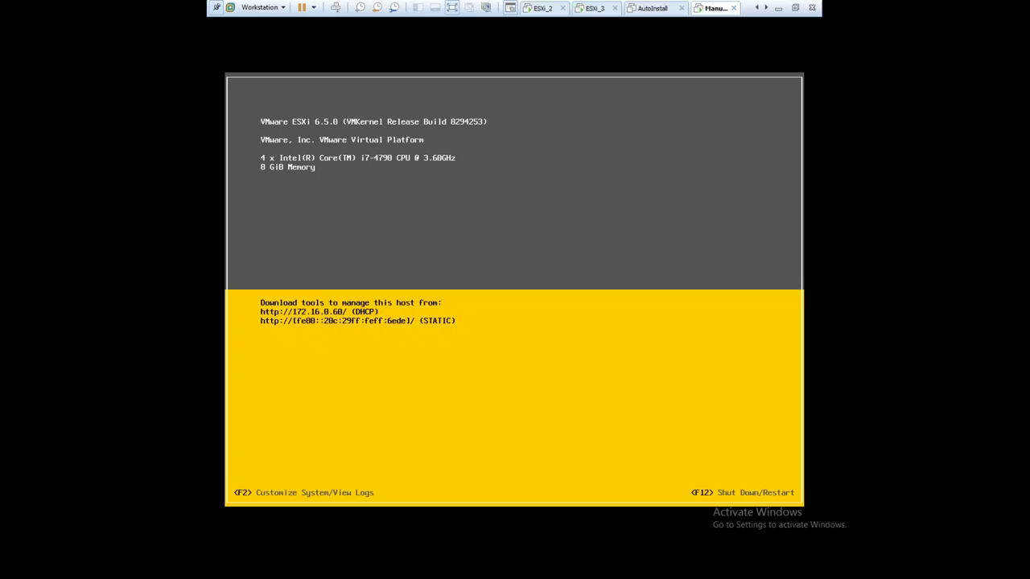
click(755, 10)
click(756, 10)
click(538, 11)
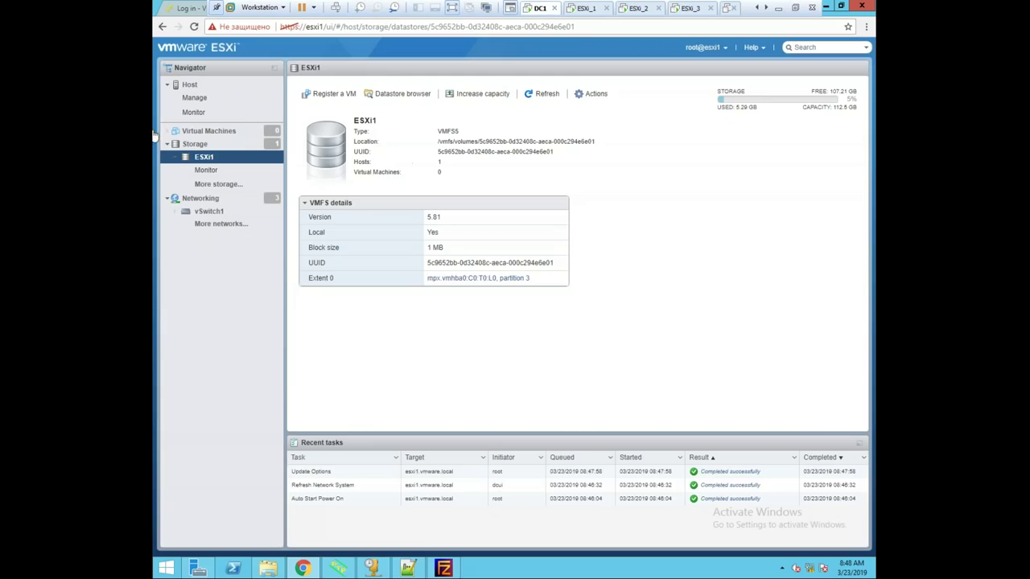
Recheck the management address on the ManualInstall console and return to the DC1 desktop
click(766, 8)
click(766, 8)
click(666, 9)
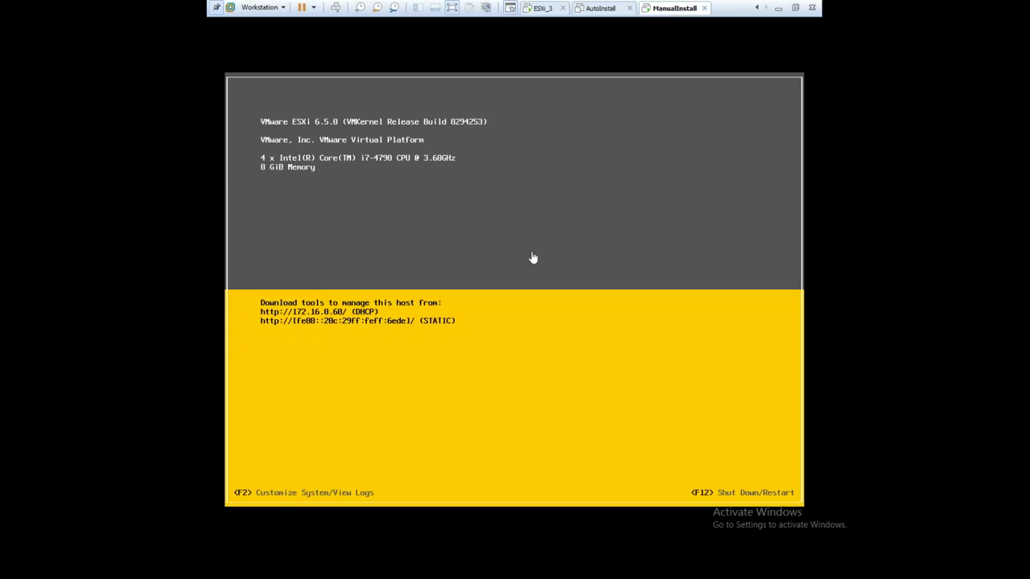
click(756, 7)
click(756, 8)
click(546, 8)
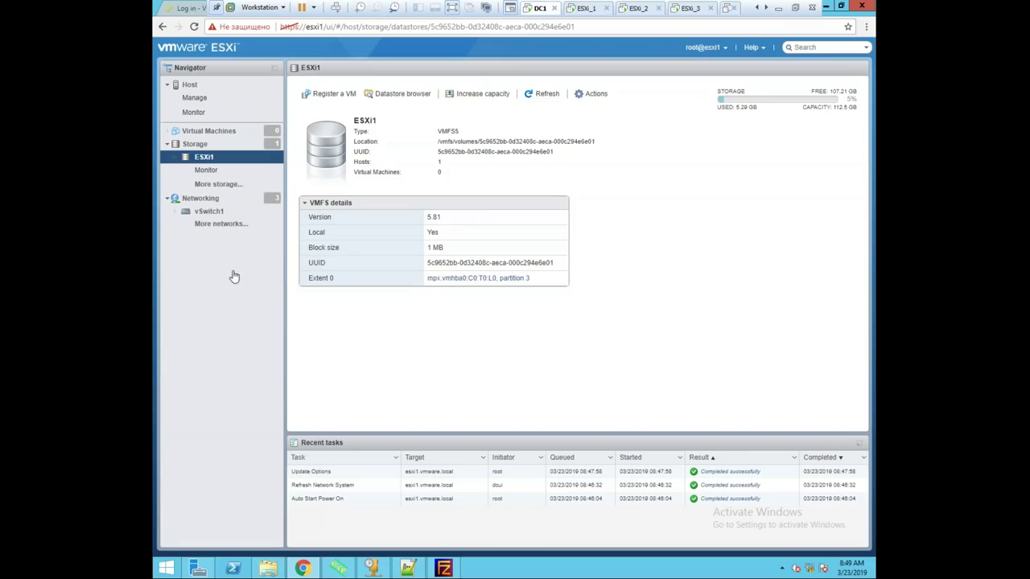
Switch to the manually installed host's 172.16.0.60 client in a maximized Chrome window and open its datastore1
click(841, 7)
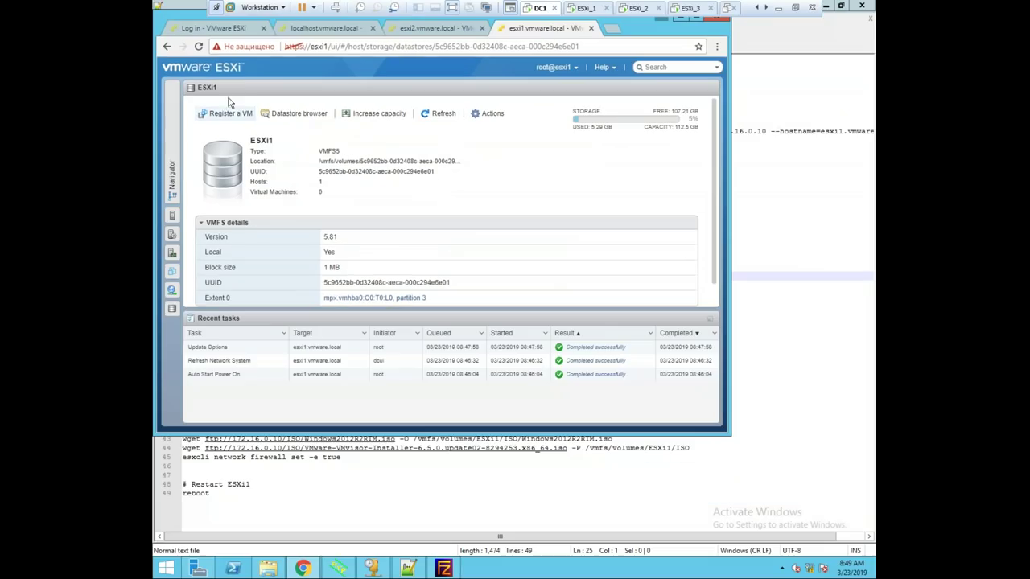
click(327, 31)
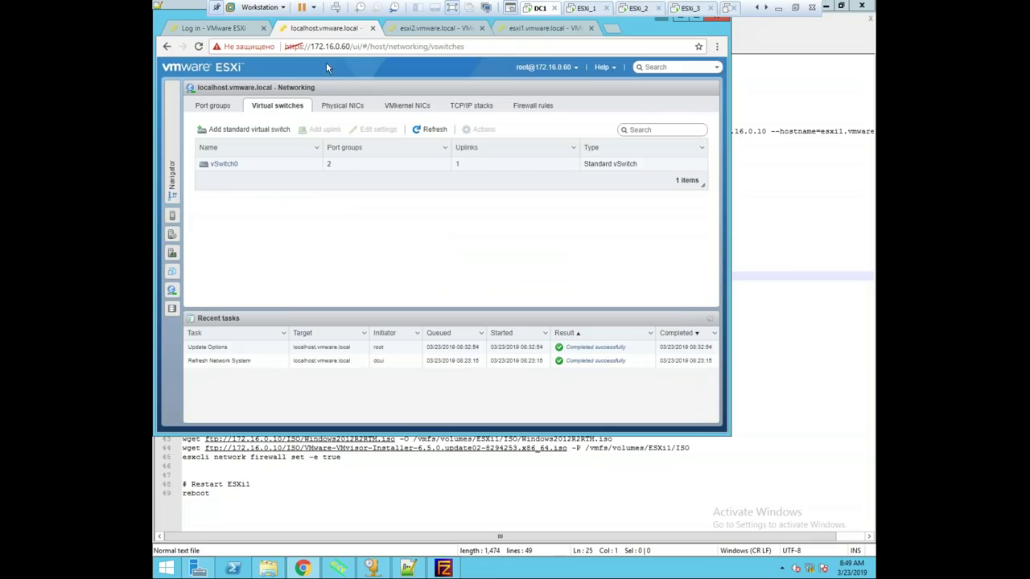
click(697, 18)
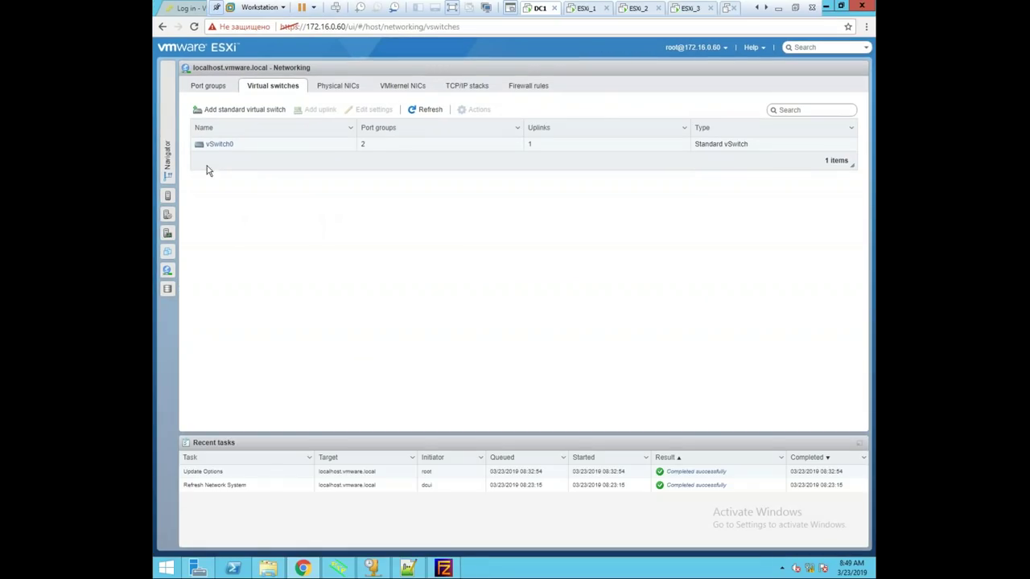
click(170, 145)
click(195, 144)
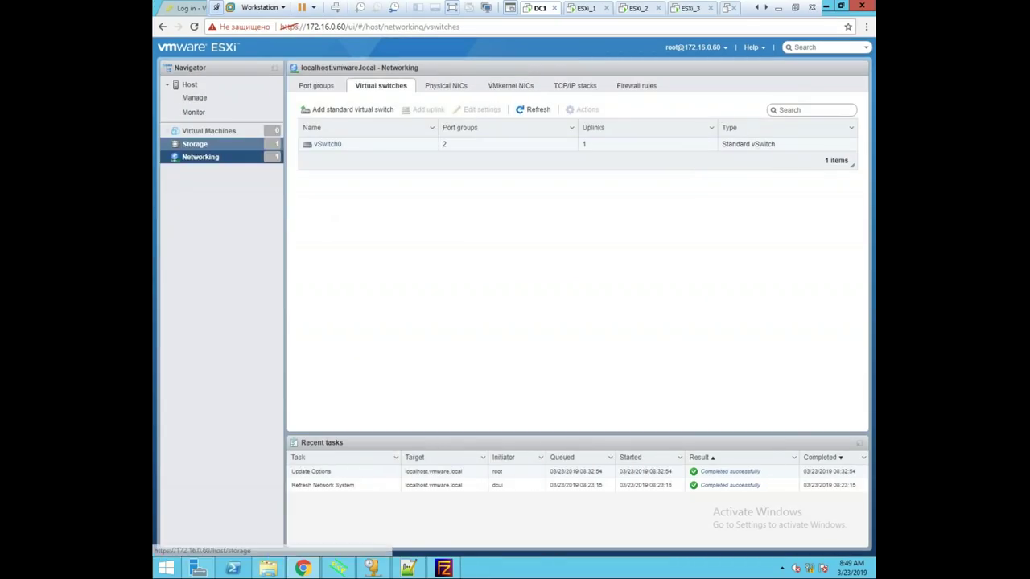
click(336, 147)
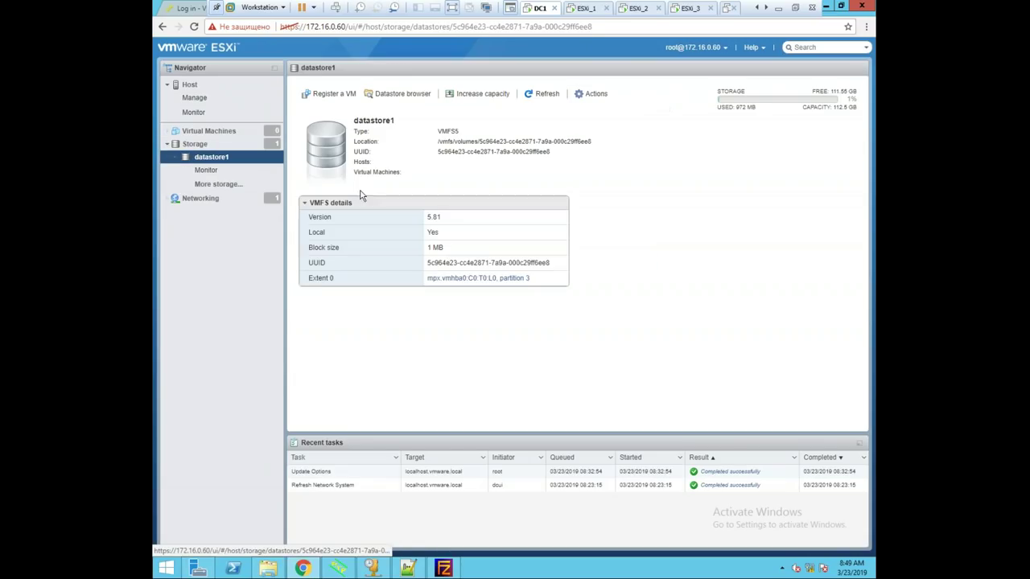
Create a directory named Test at the root of datastore1 and close the datastore browser
click(409, 94)
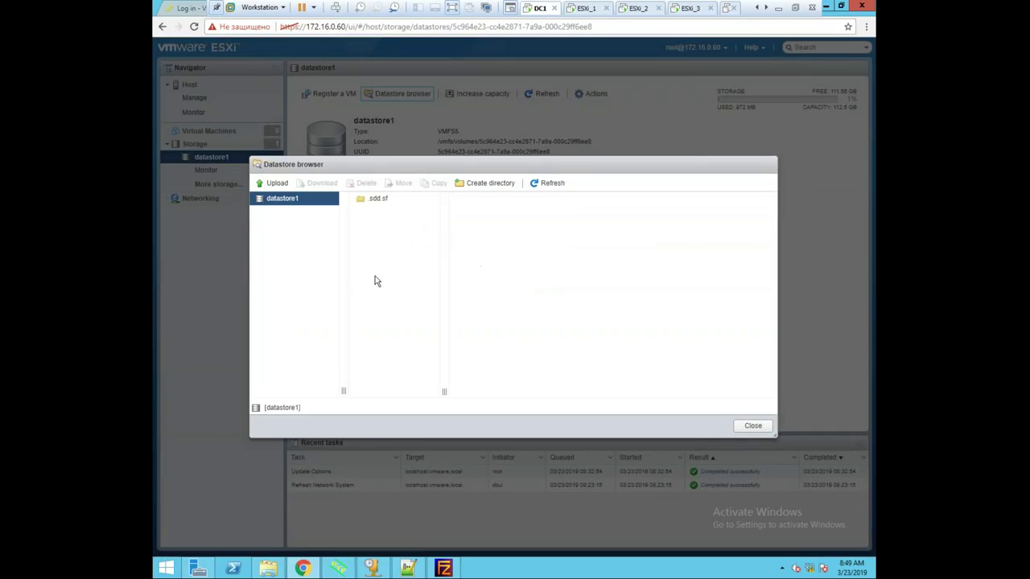
click(486, 183)
click(485, 275)
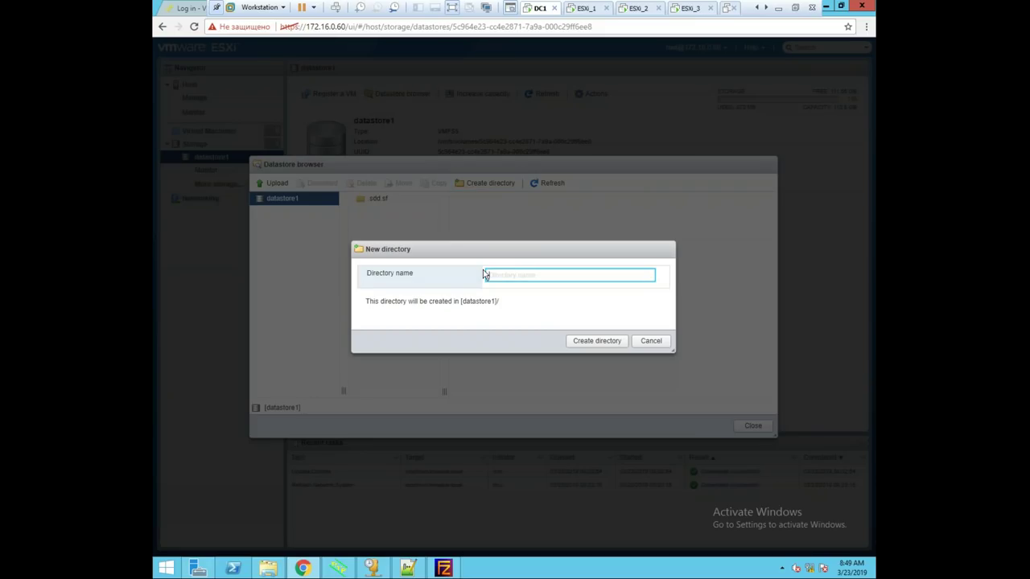
text(Test)
click(597, 341)
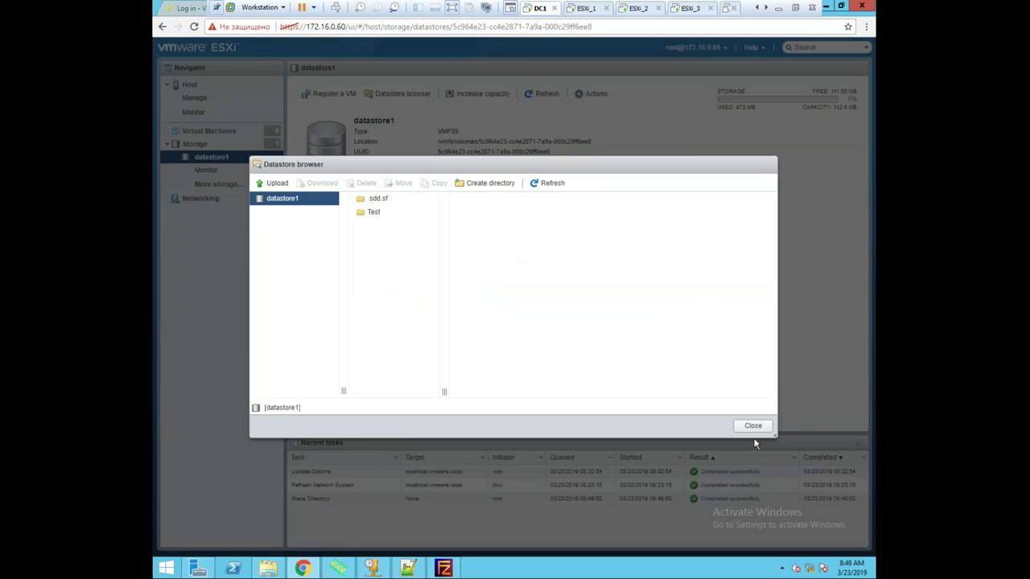
click(747, 427)
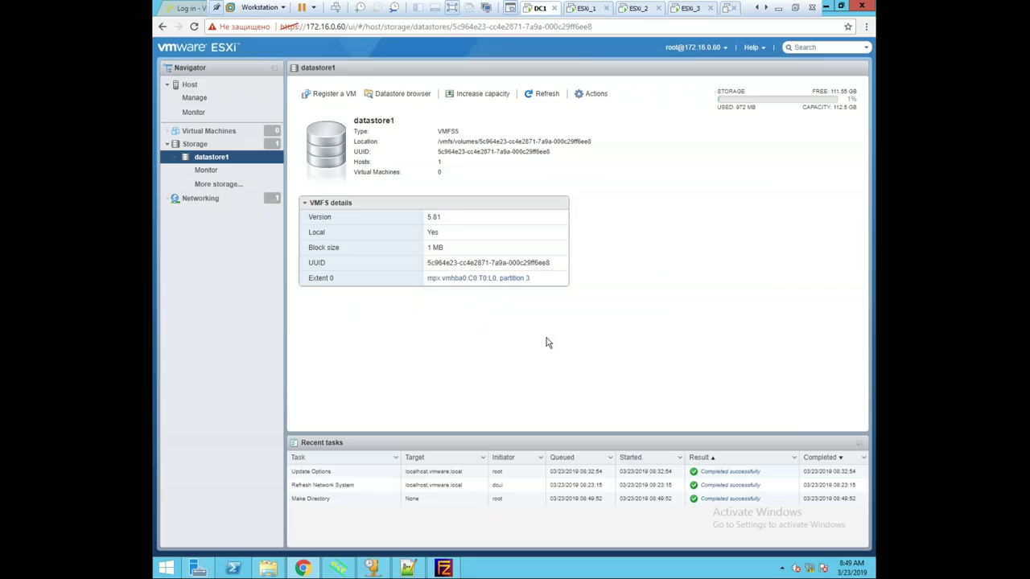
Change the 172.16.0.60 host's power management policy to Low power
click(198, 200)
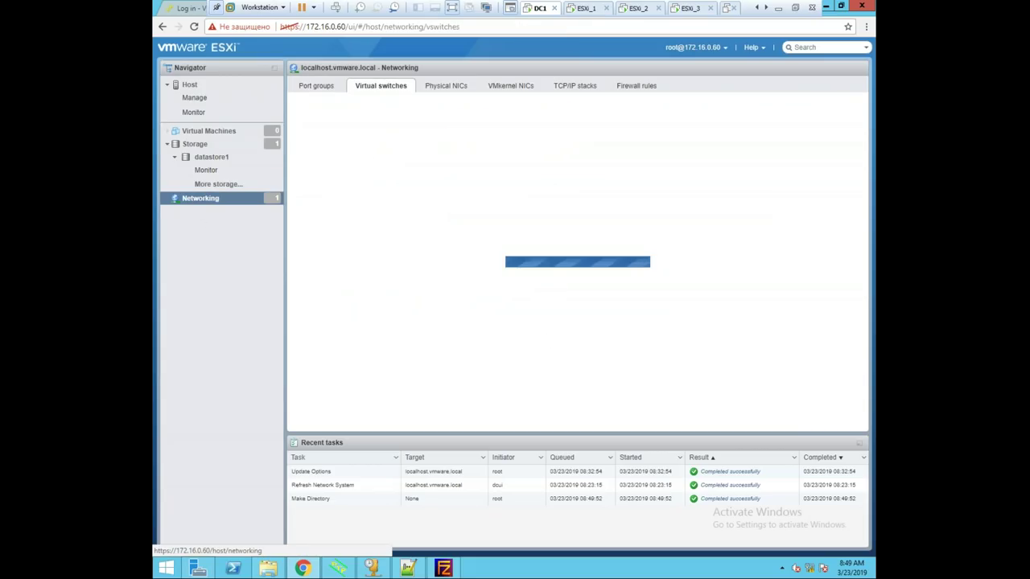
click(211, 158)
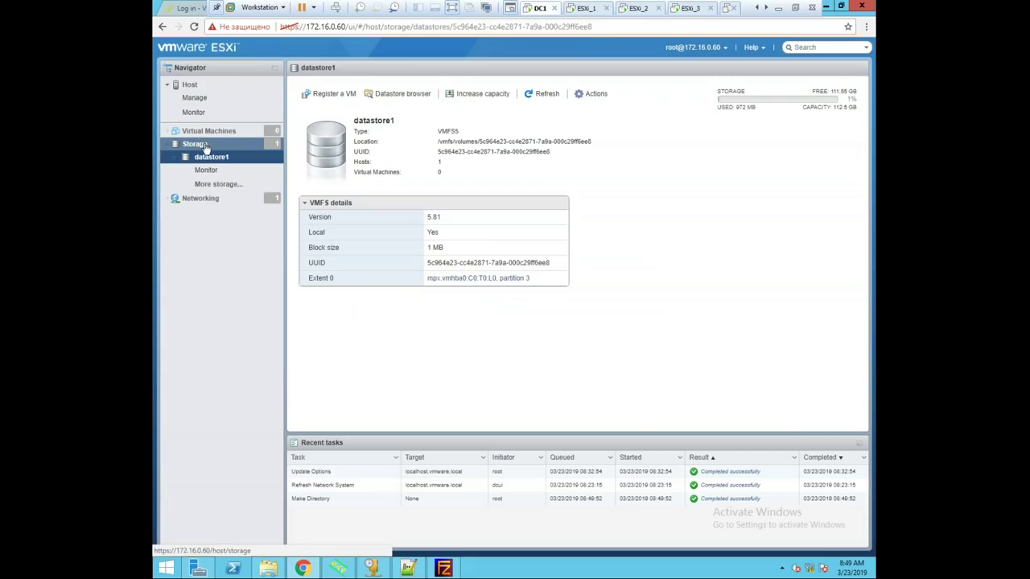
click(194, 97)
click(357, 85)
click(363, 123)
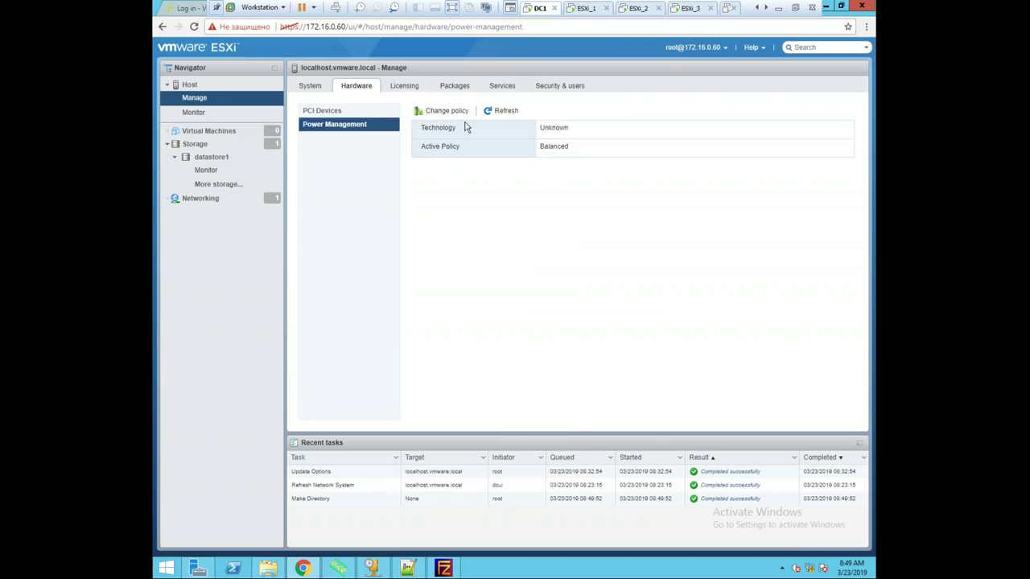
click(441, 111)
click(407, 302)
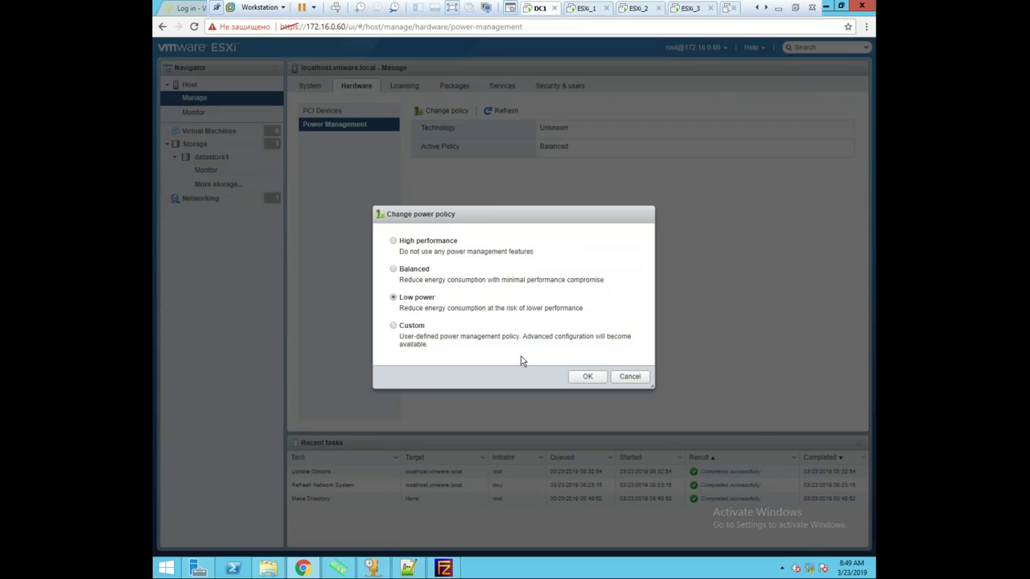
click(404, 303)
click(588, 378)
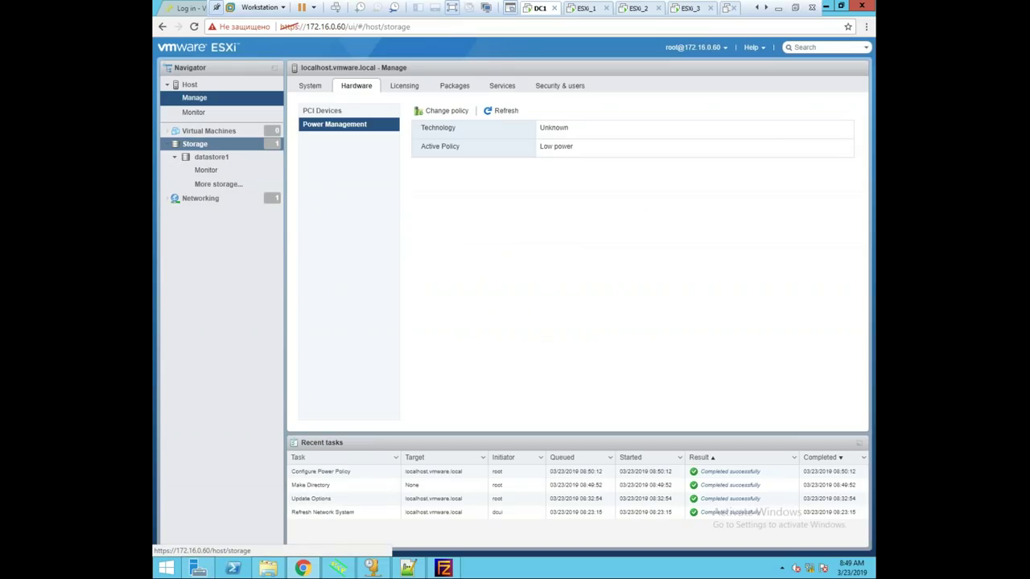
Reboot the 172.16.0.60 host from its host overview without entering maintenance mode
click(208, 148)
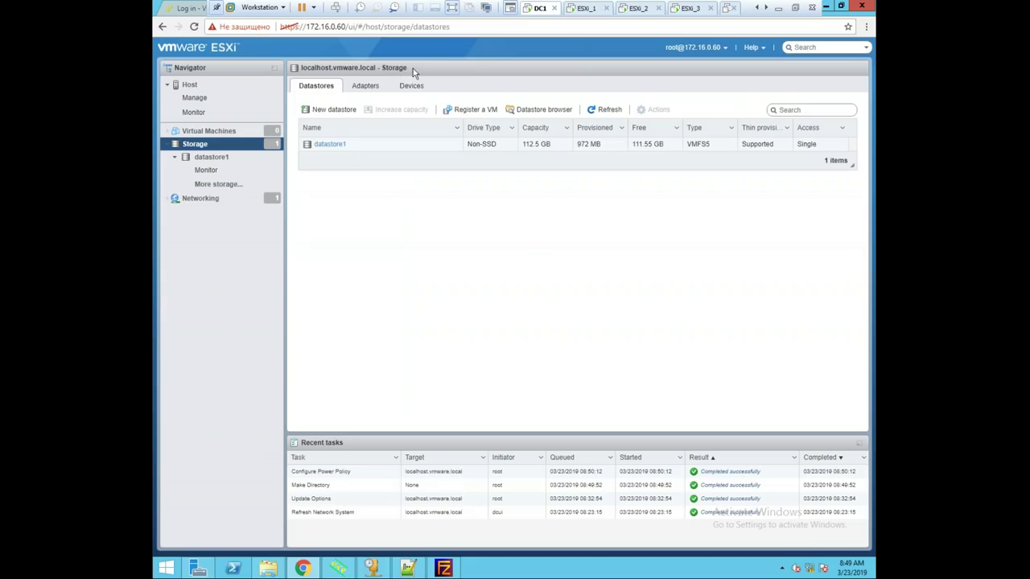
click(219, 101)
click(206, 87)
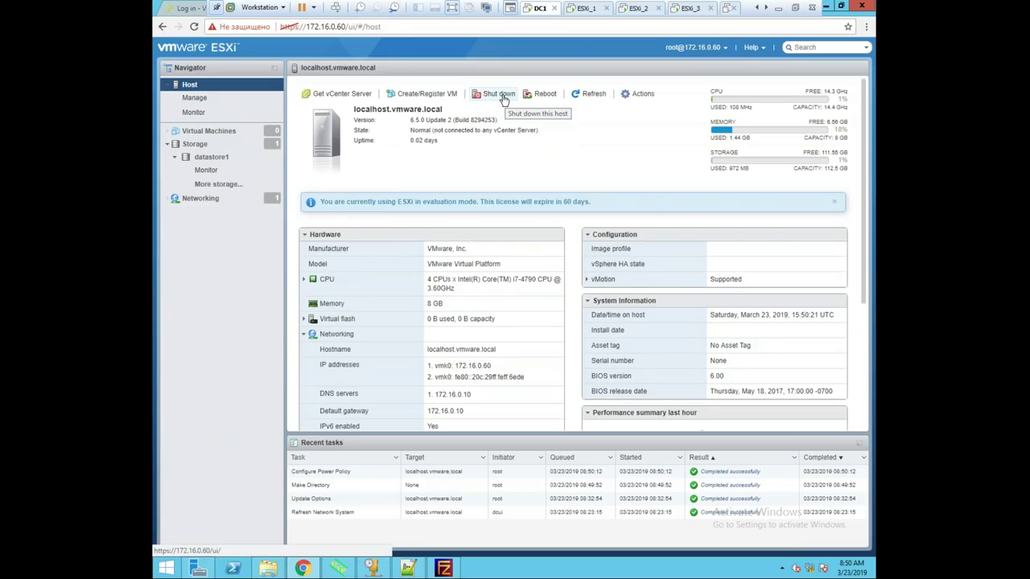
click(548, 95)
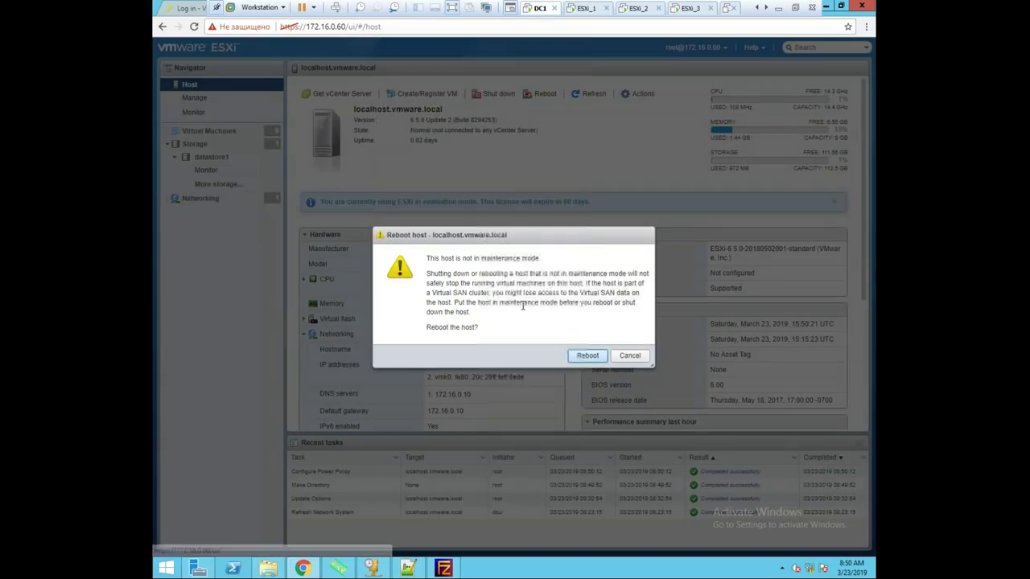
click(585, 355)
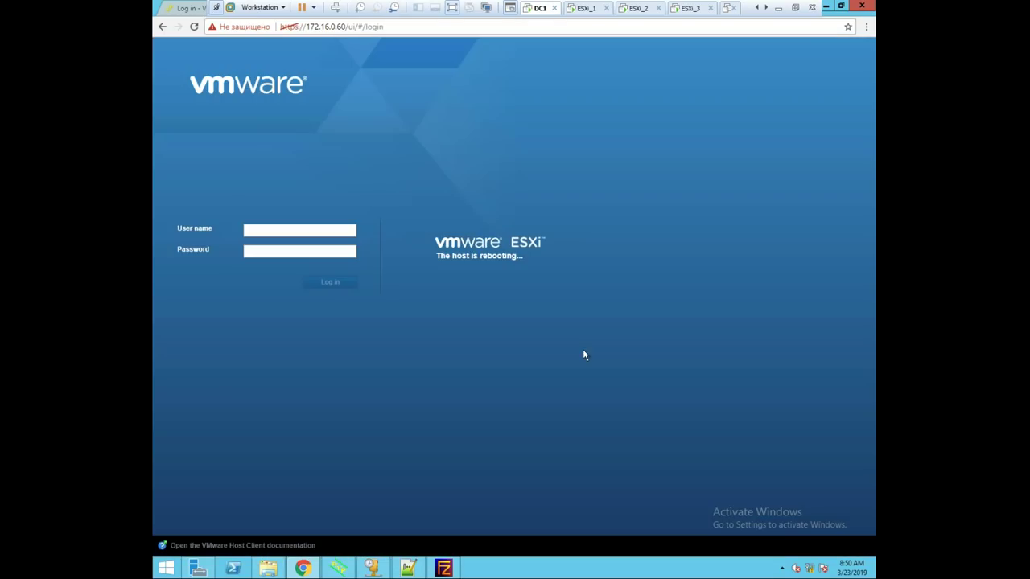
Switch to the ManualInstall console and start the virtual machine from the network as it restarts
click(766, 8)
click(768, 9)
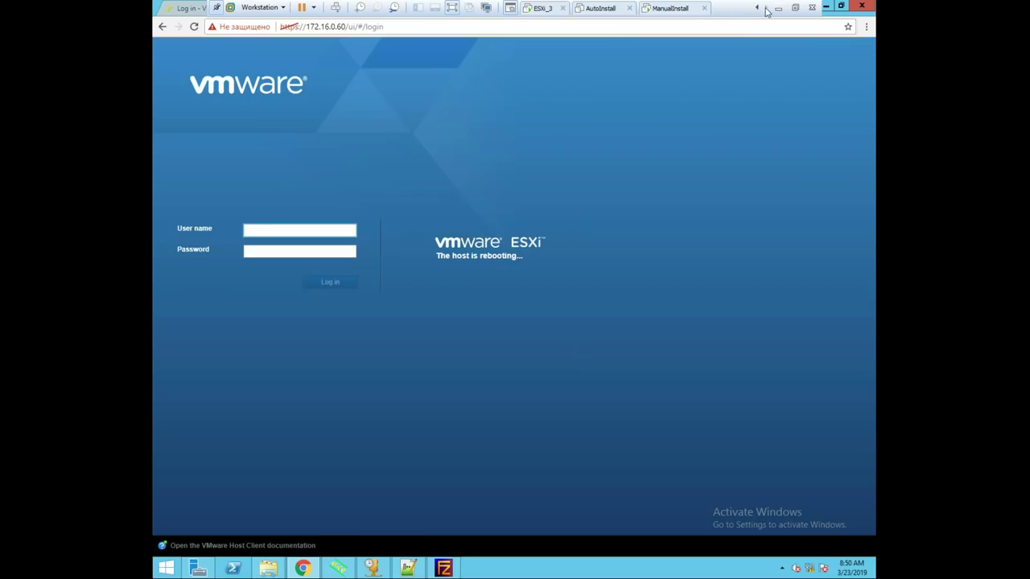
click(660, 9)
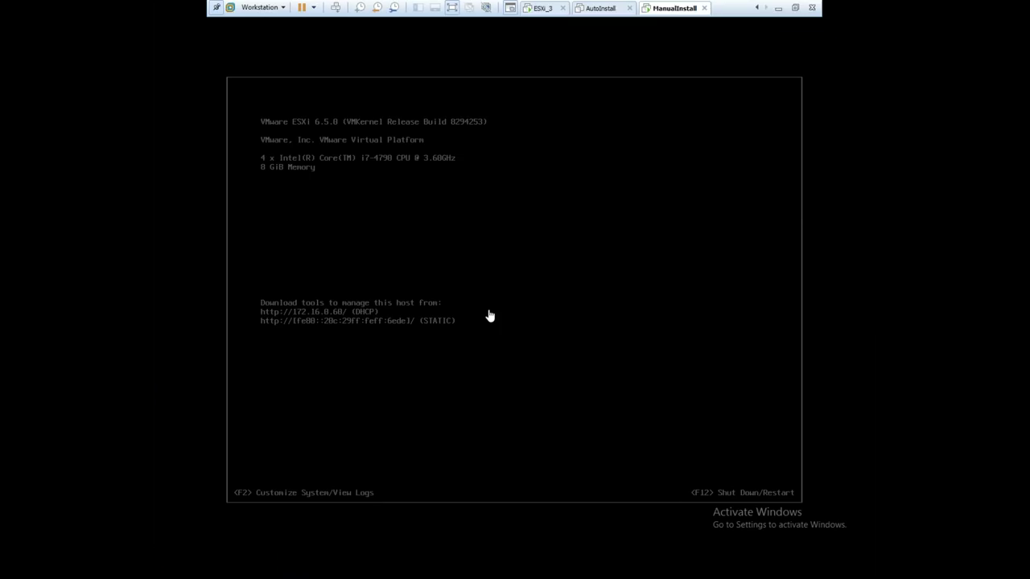
click(489, 315)
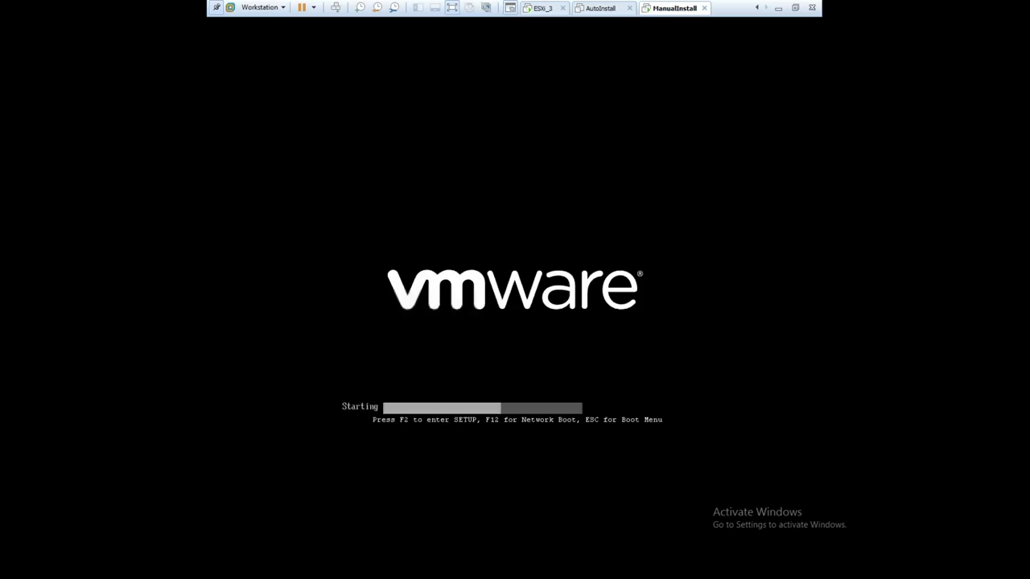
key(F12)
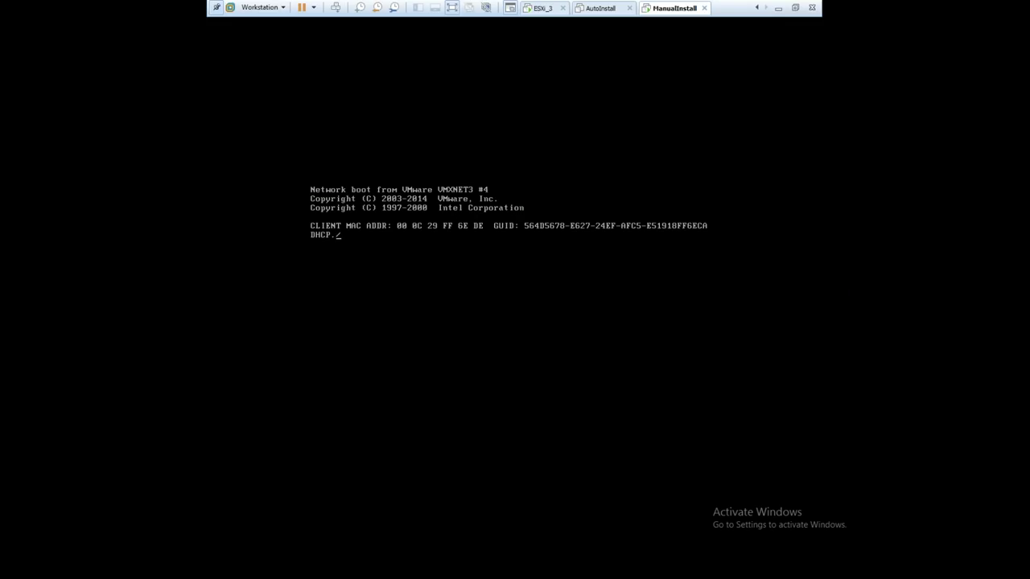
Launch the Upgrade to ESXi 6.7 entry from the network boot menu
key(Down)
key(Down)
key(Down)
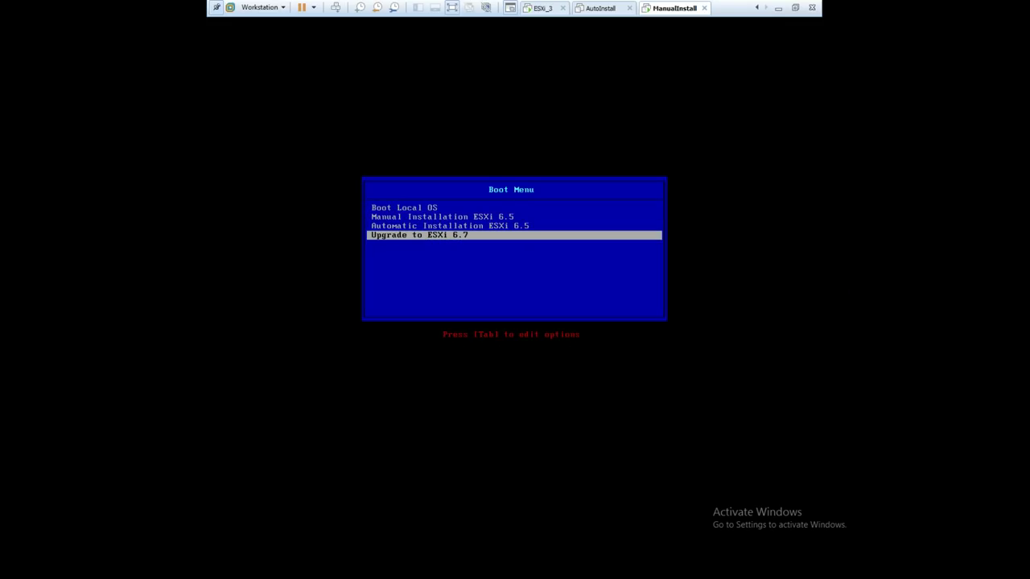
key(Return)
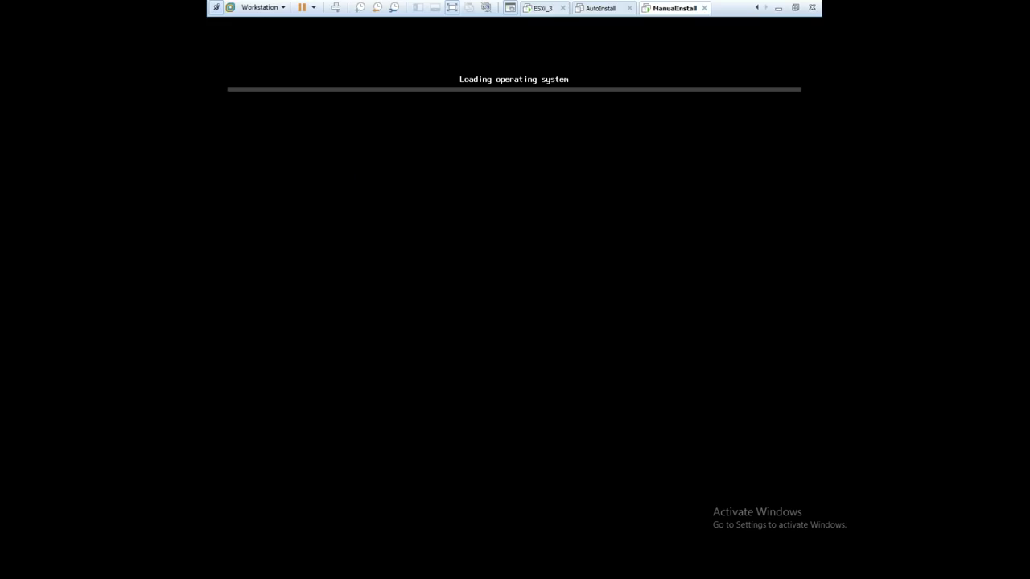
Return to the DC1 desktop and examine the upgrade command in the upgrade.cfg kickstart script in Notepad++
click(757, 8)
click(757, 8)
click(757, 8)
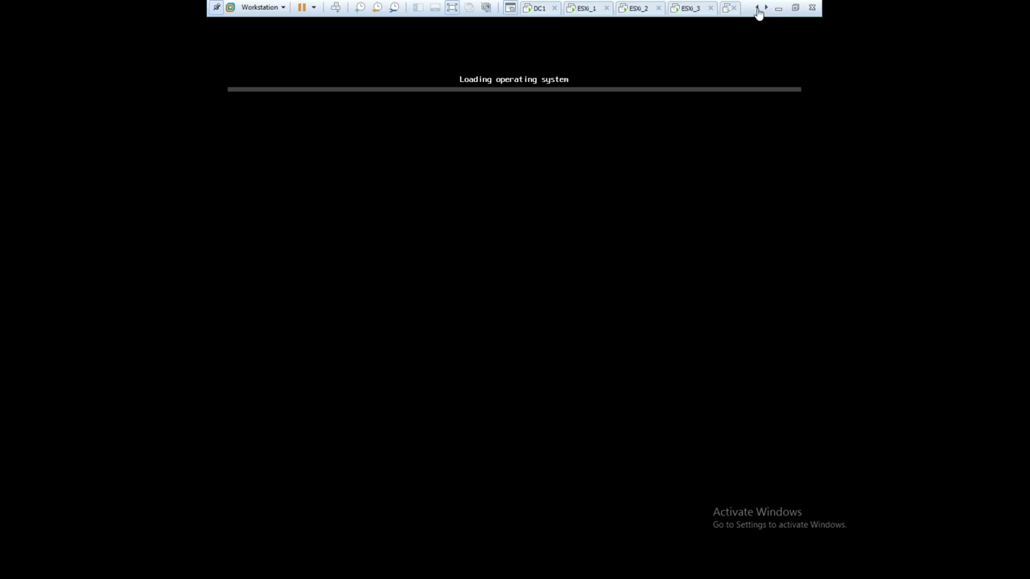
click(539, 9)
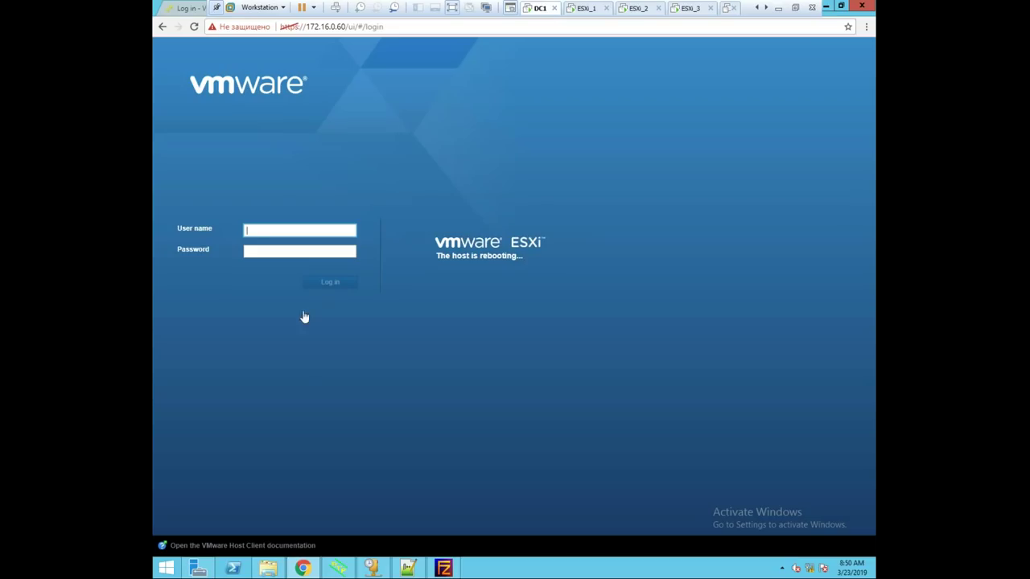
click(269, 569)
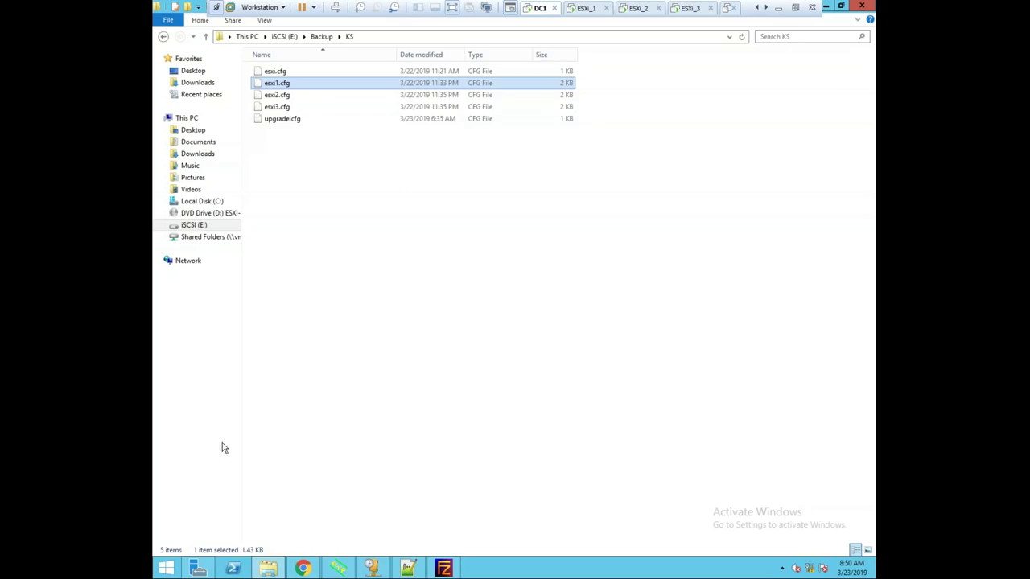
double_click(277, 83)
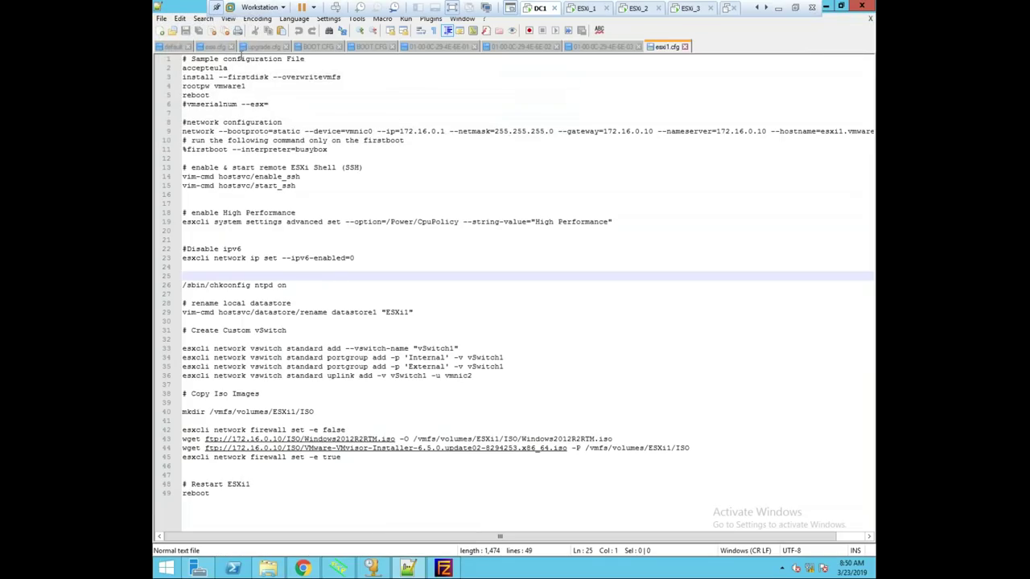
click(262, 47)
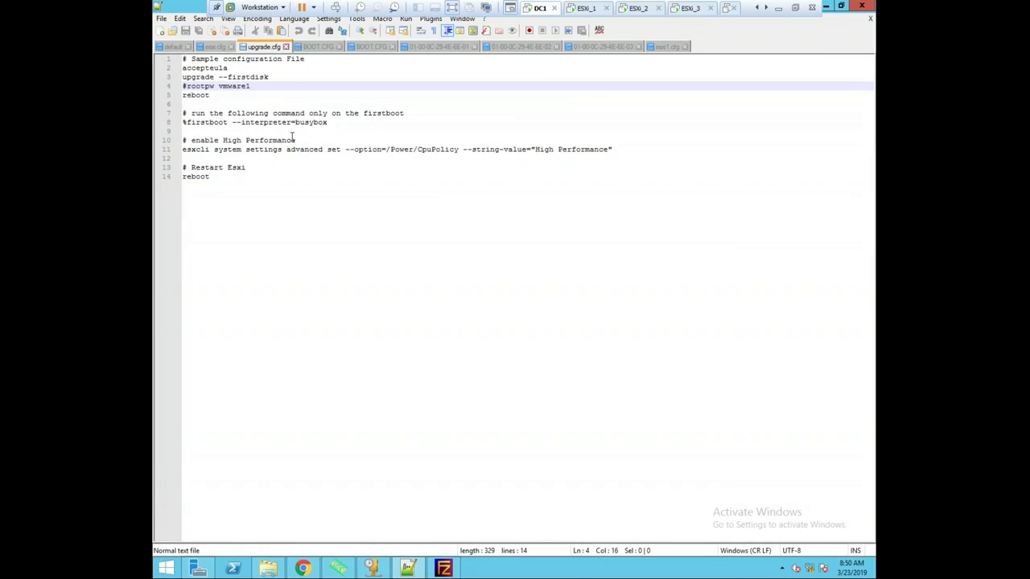
click(201, 77)
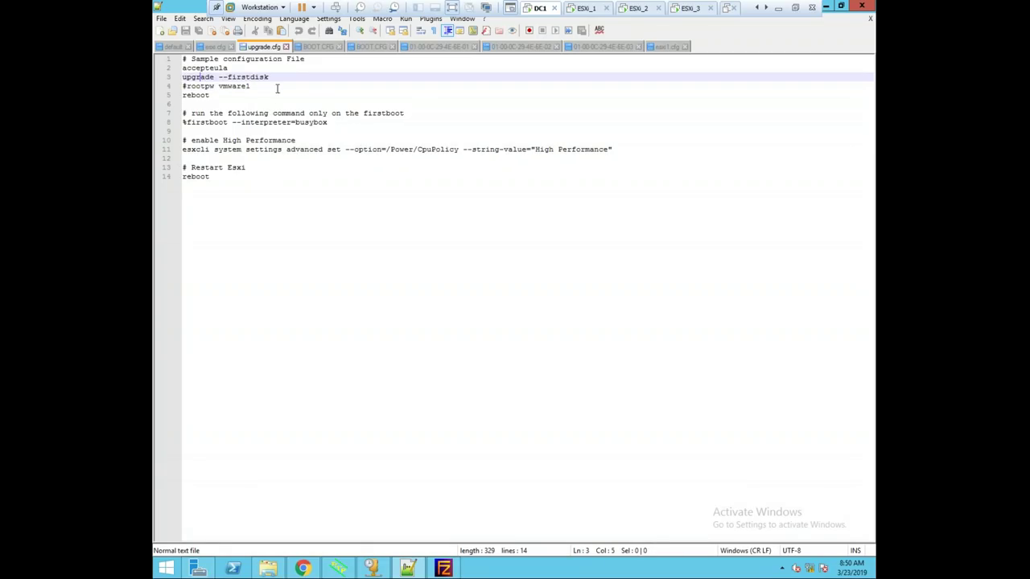
Review the Upgrade ESXi entry in the default boot menu file, including its kernel, boot.cfg and upgrade.cfg paths
click(217, 47)
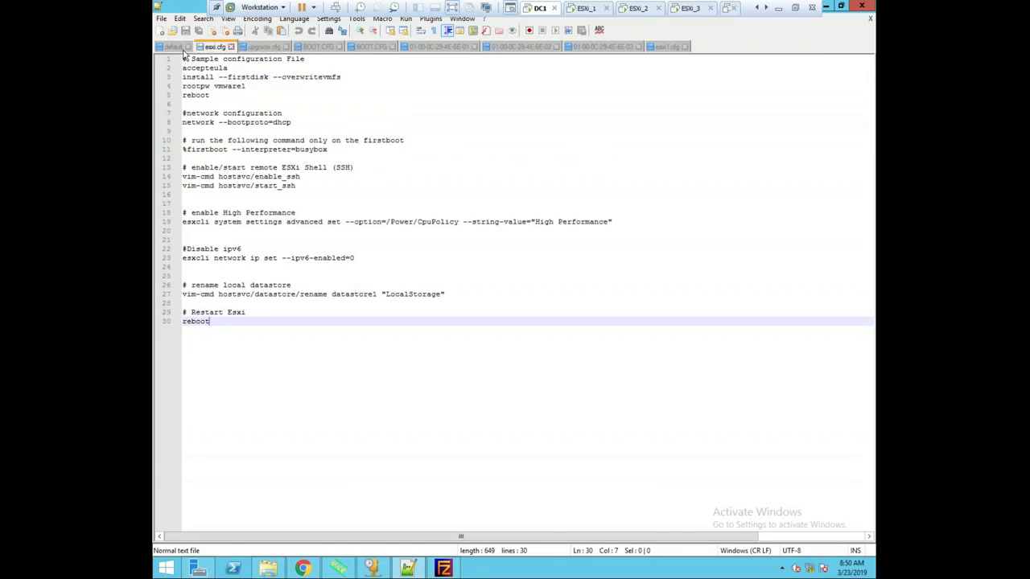
click(175, 48)
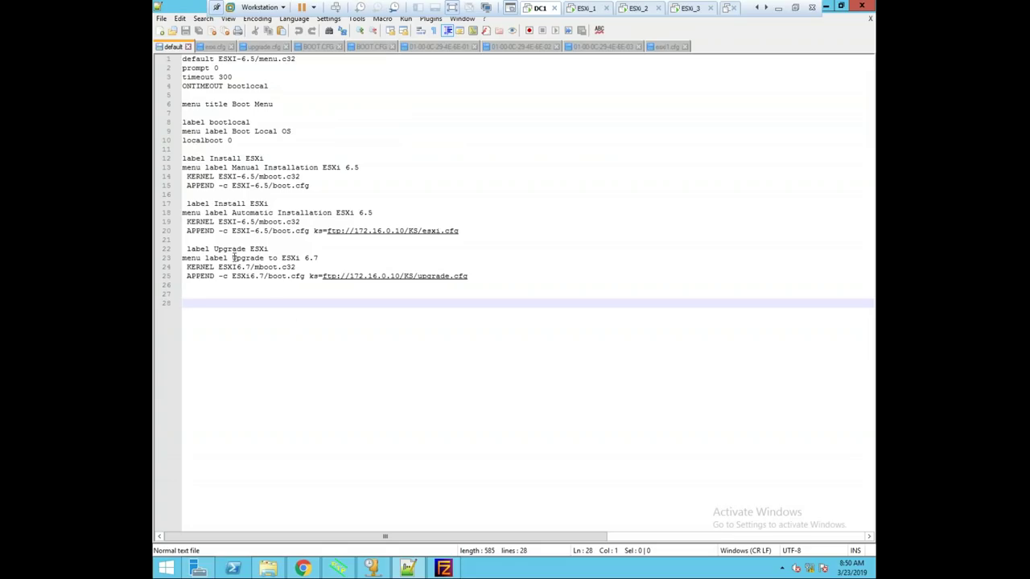
drag(220, 268, 302, 276)
click(280, 267)
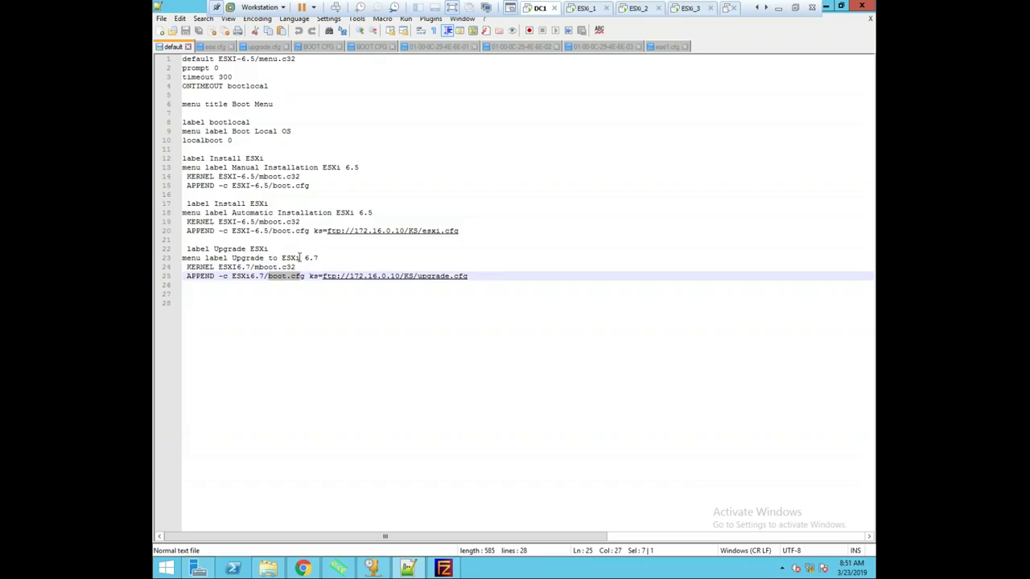
drag(475, 276, 418, 276)
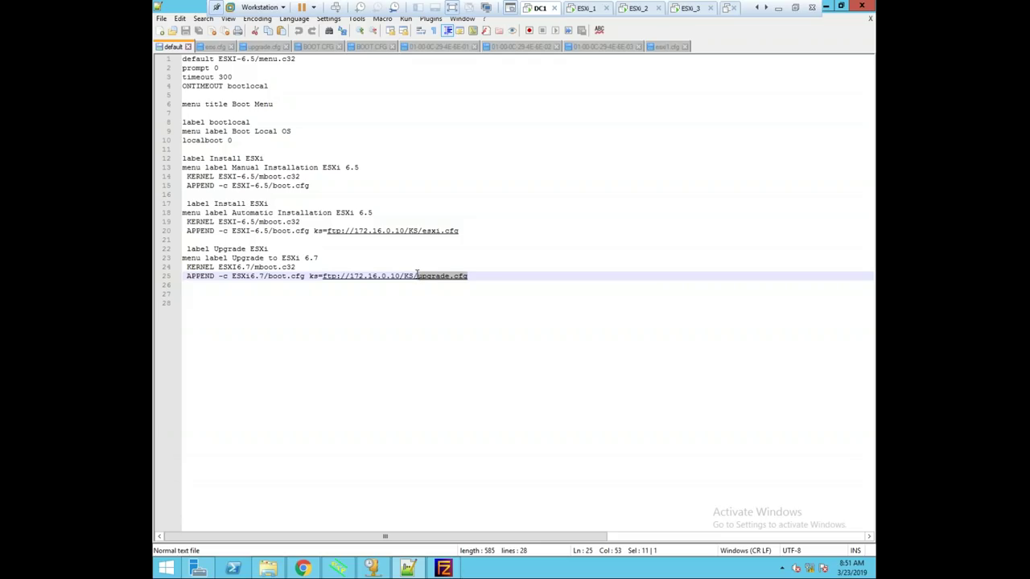
click(544, 312)
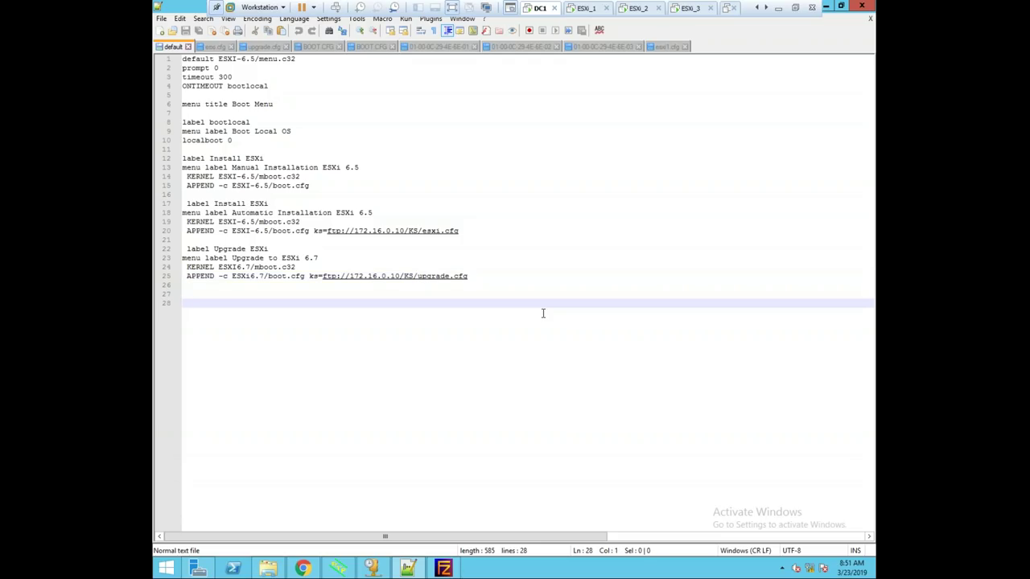
Open upgrade.cfg from the Backup\KS folder for editing
click(268, 568)
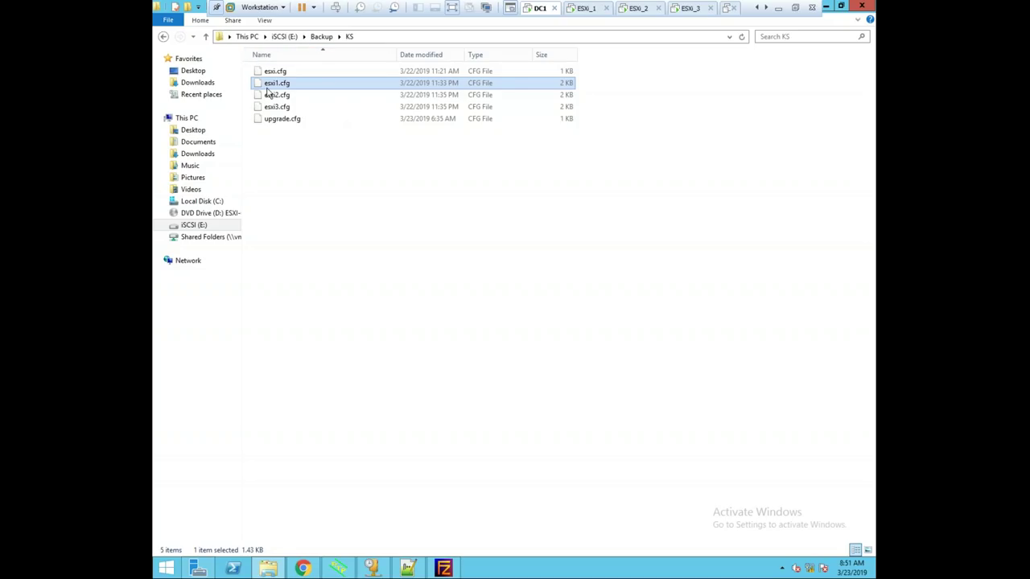
click(268, 119)
right_click(269, 119)
click(314, 138)
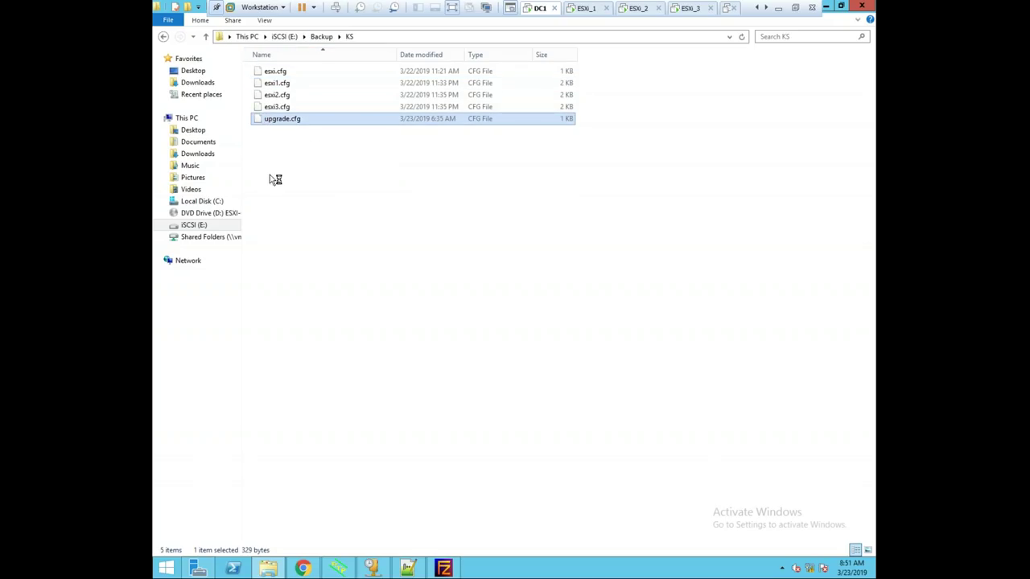